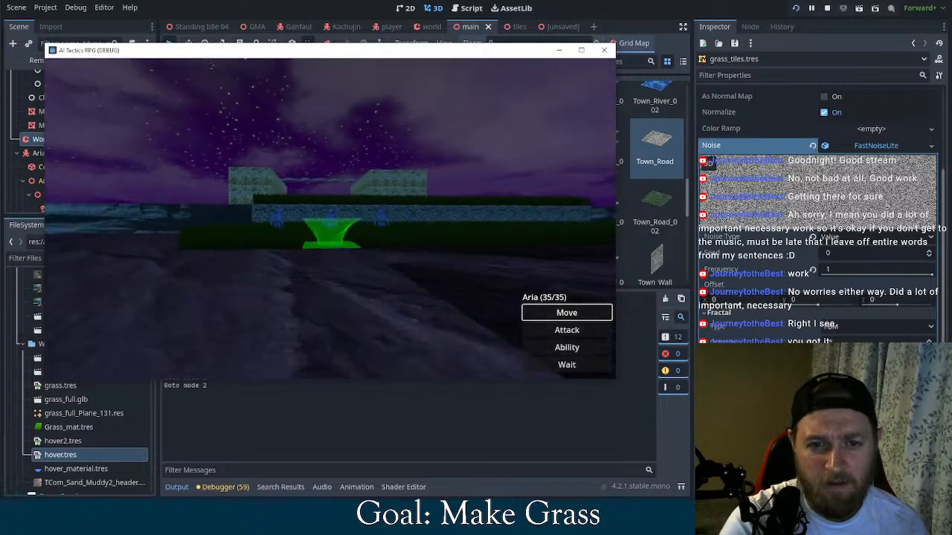
# Choose Move for Aria in the running game and examine the blue movement-range tiles from several camera angles
pyautogui.press('Return')
pyautogui.press('Up')
pyautogui.press('Up')
pyautogui.press('Up')
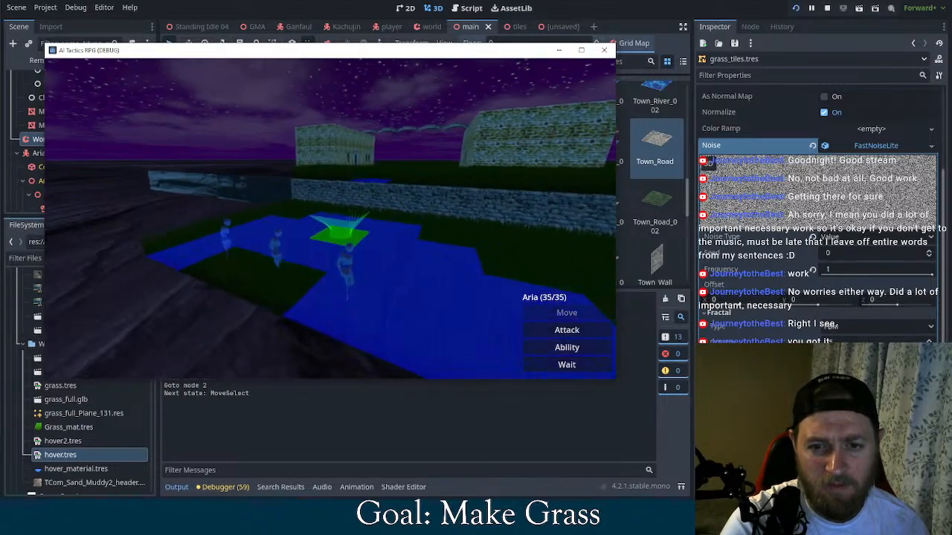
pyautogui.press('Right')
pyautogui.press('Left')
pyautogui.press('Left')
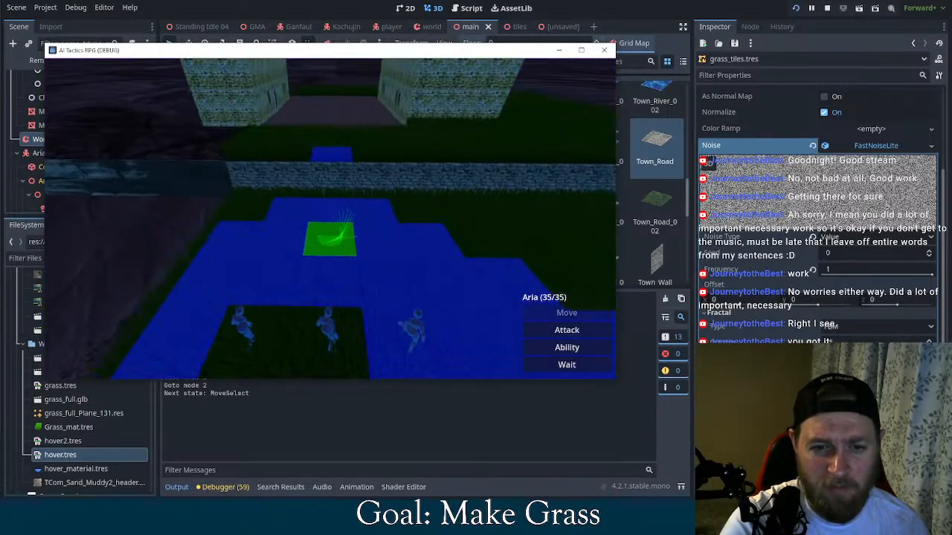
# Cancel the move, choose Attack for Aria and move the tile cursor around the red attack range to inspect it
pyautogui.press('Escape')
pyautogui.press('Down')
pyautogui.press('Return')
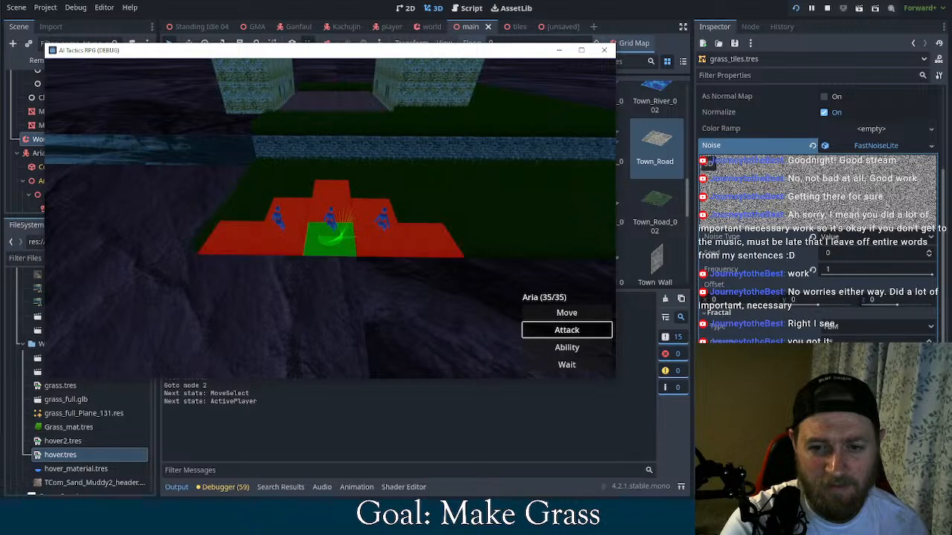
pyautogui.press('Return')
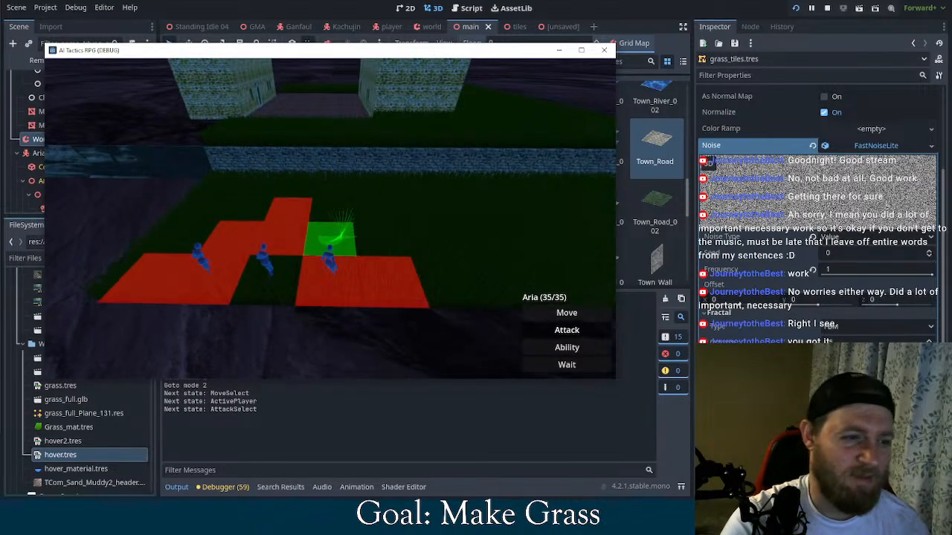
pyautogui.press('Left')
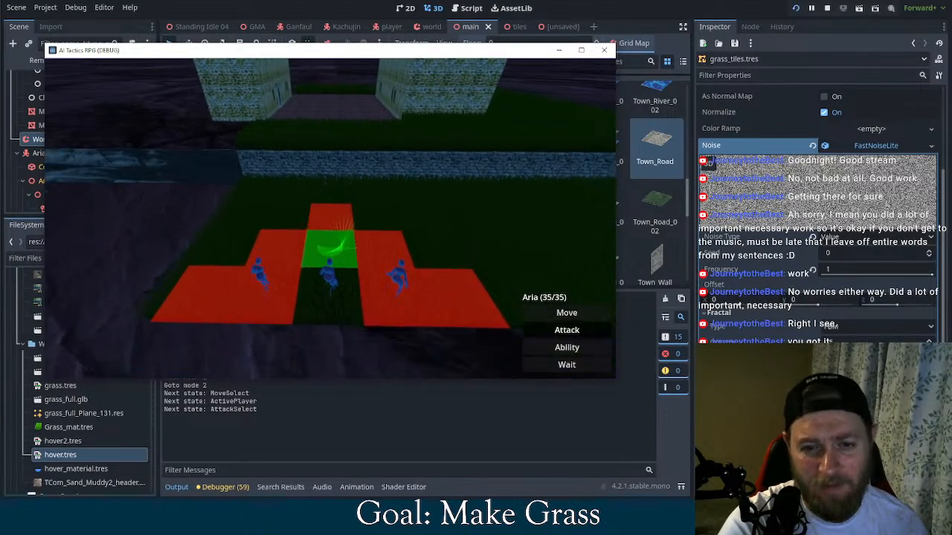
pyautogui.press('Left')
pyautogui.press('Down')
pyautogui.press('Left')
pyautogui.press('Right')
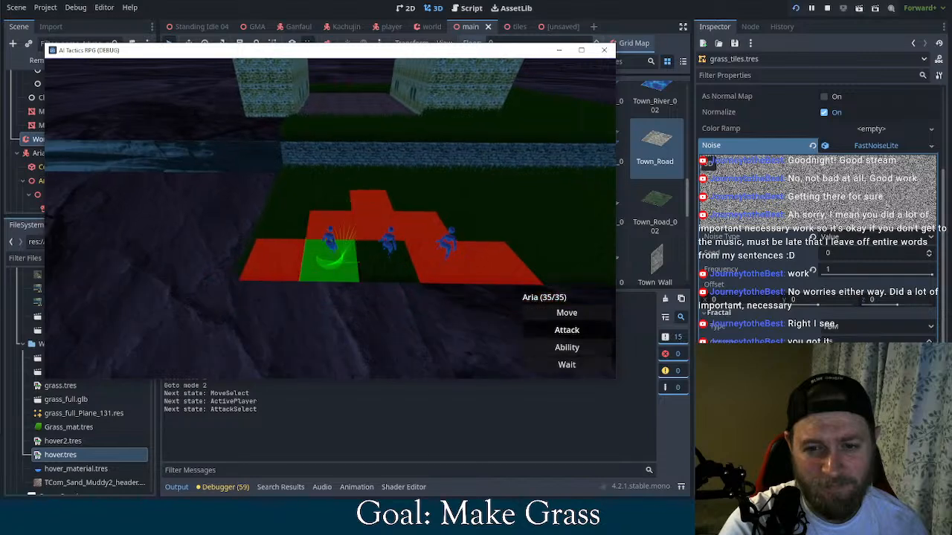
# Leave the attack selection, reopen and cancel Attack once more, and choose Move to view the blue range tiles
pyautogui.press('Escape')
pyautogui.press('Down')
pyautogui.press('Up')
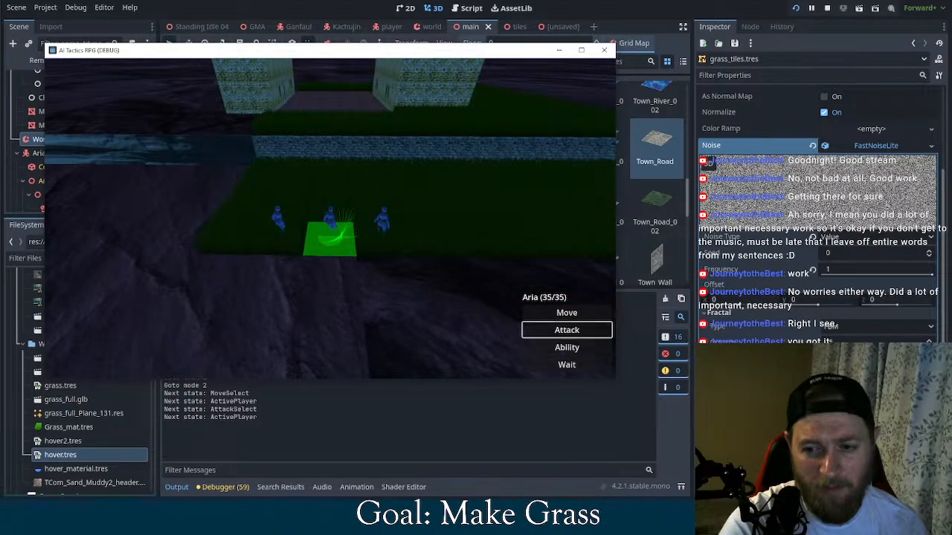
pyautogui.press('Return')
pyautogui.press('Escape')
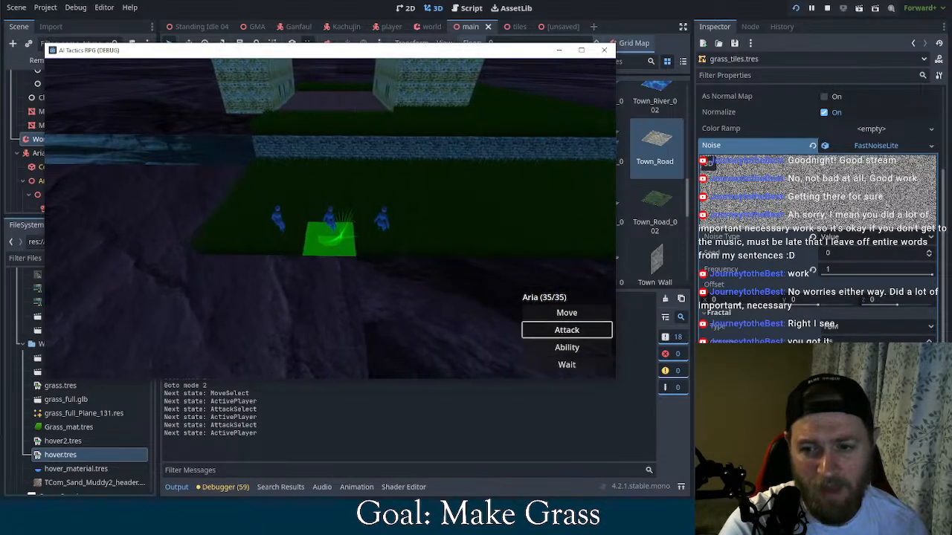
pyautogui.press('Up')
pyautogui.press('Return')
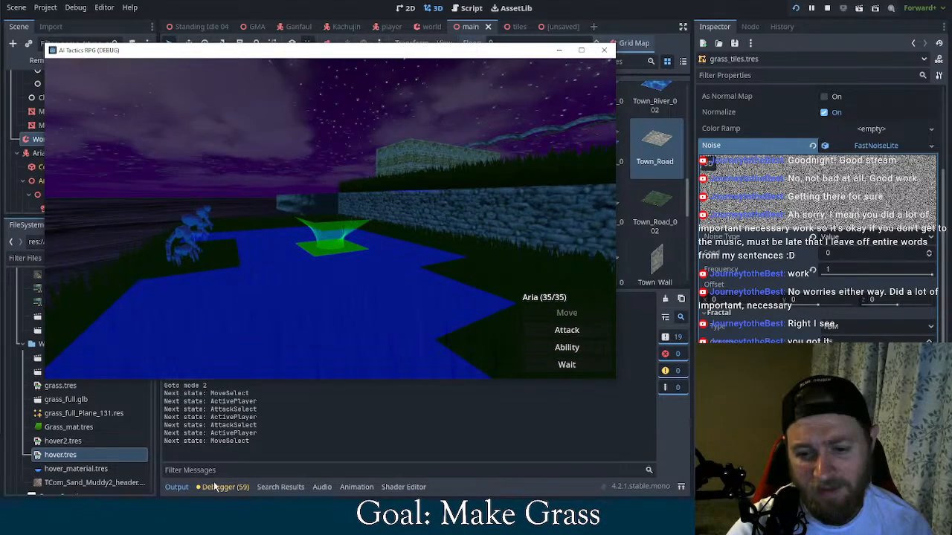
# Switch to Blender, inspect the Plane.001 glow mesh and its UV layout with all geometry selected, and return to Godot
pyautogui.click(215, 510)
pyautogui.moveTo(510, 116); pyautogui.dragTo(523, 245, button='middle')
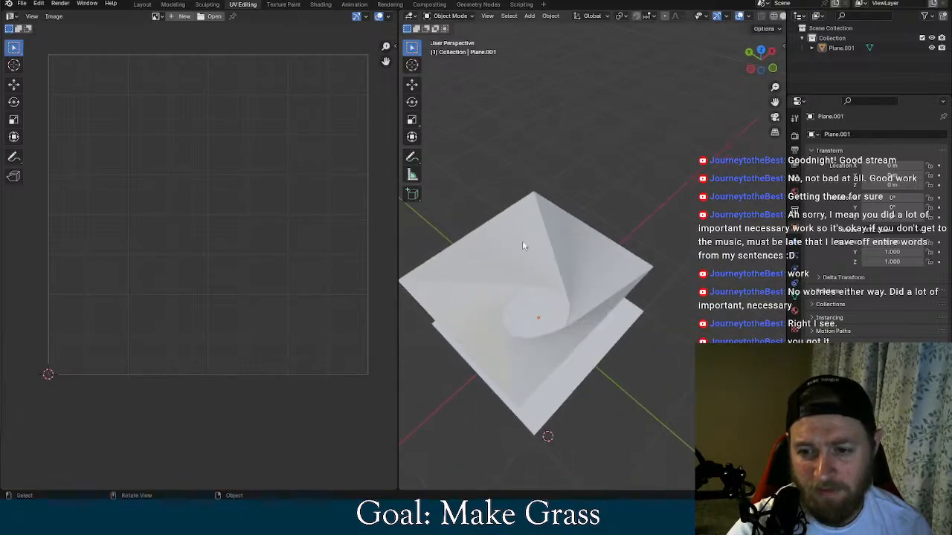
pyautogui.moveTo(616, 222); pyautogui.dragTo(548, 306, button='middle')
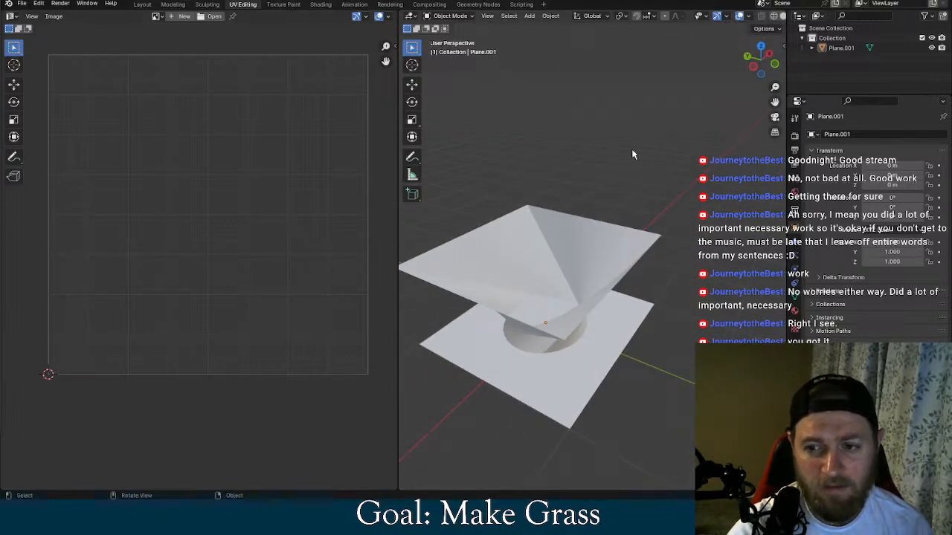
pyautogui.press('a')
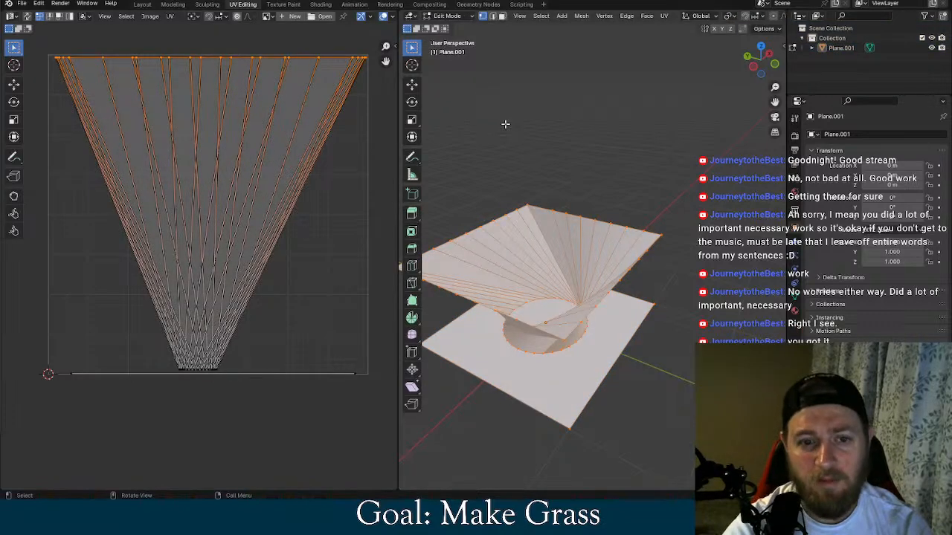
pyautogui.moveTo(319, 281); pyautogui.dragTo(300, 308, button='middle')
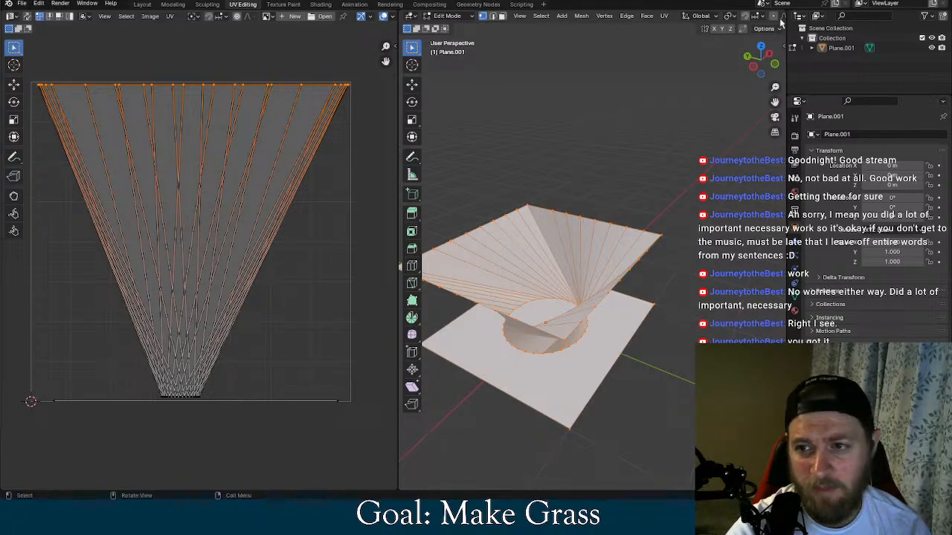
pyautogui.click(888, 1)
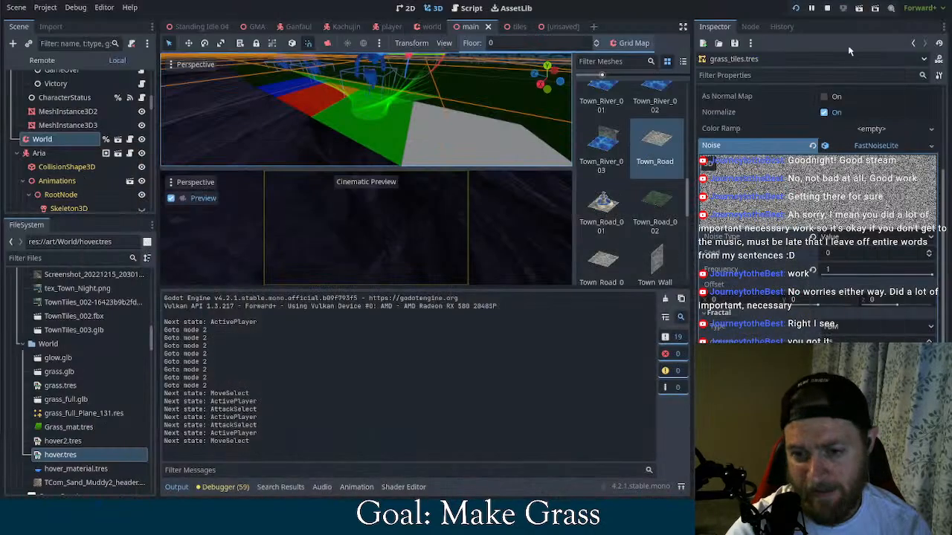
# Open the shader editor on hover2.tres and examine its texture, VectorOp and output nodes
pyautogui.click(406, 487)
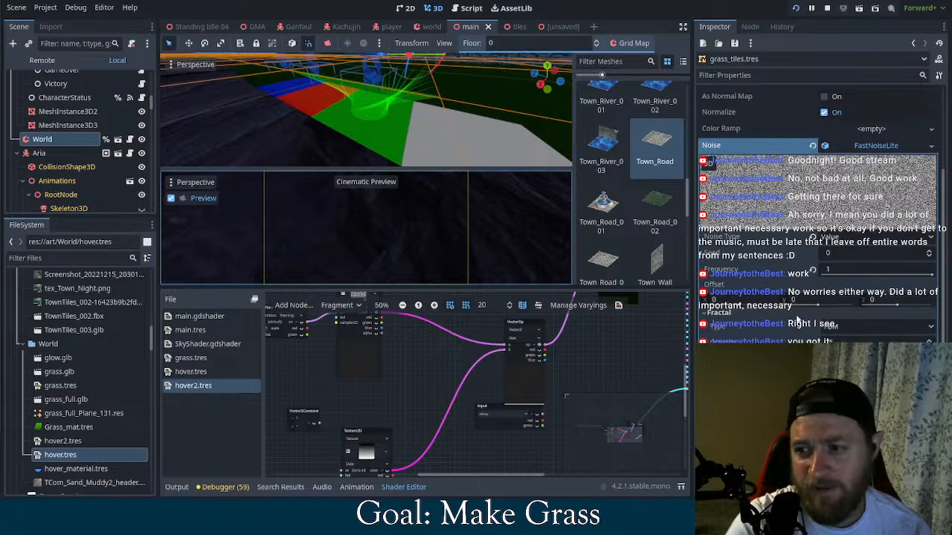
pyautogui.scroll(-3, 438, 347)
pyautogui.moveTo(418, 341); pyautogui.dragTo(472, 397, button='middle')
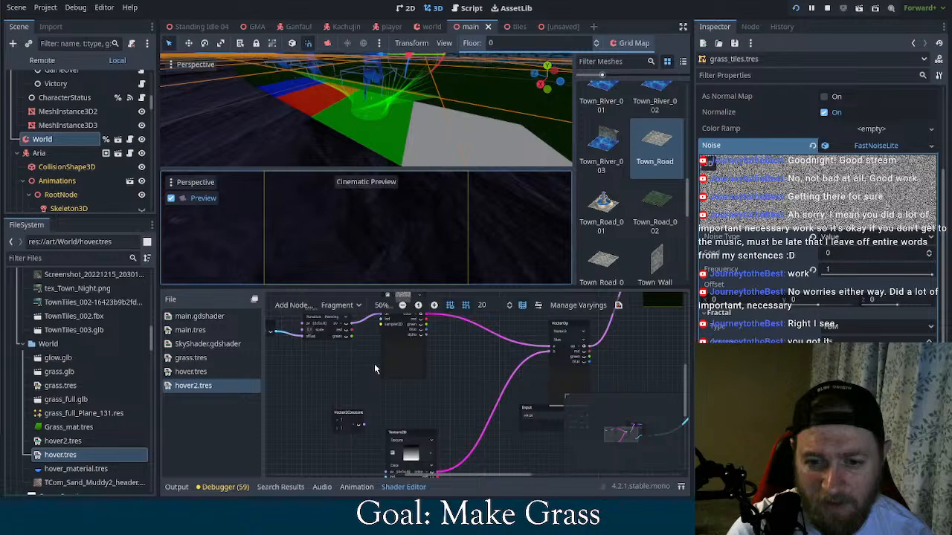
pyautogui.scroll(2, 374, 364)
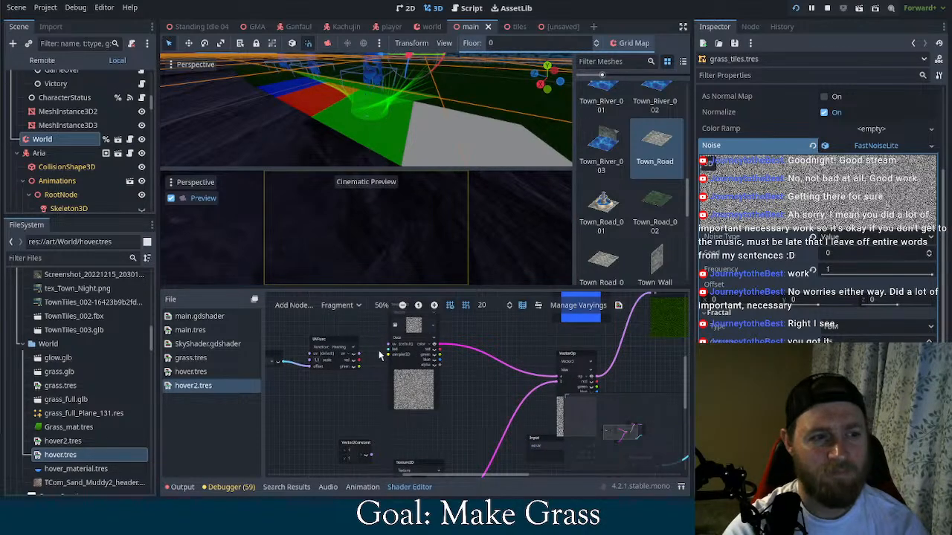
pyautogui.scroll(-5, 380, 355)
pyautogui.hscroll(4, 379, 355)
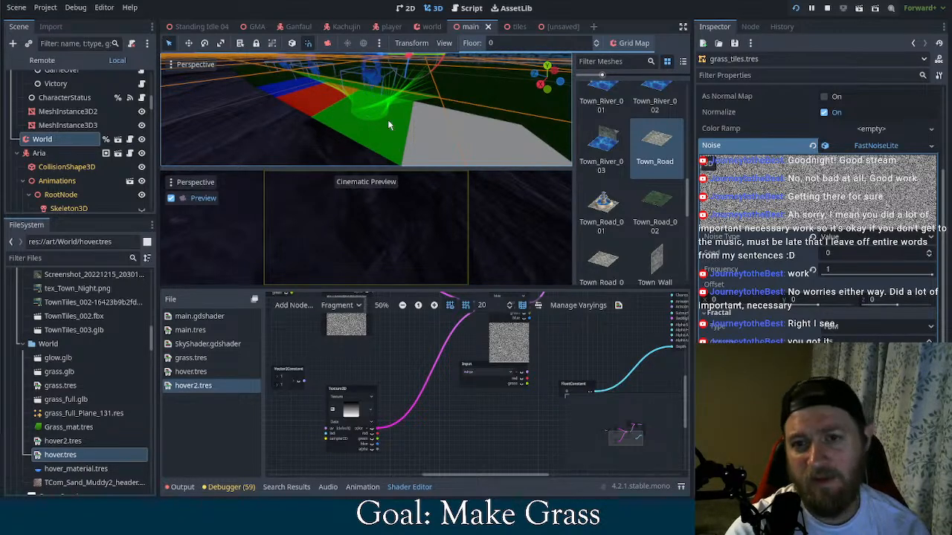
pyautogui.scroll(3, 360, 349)
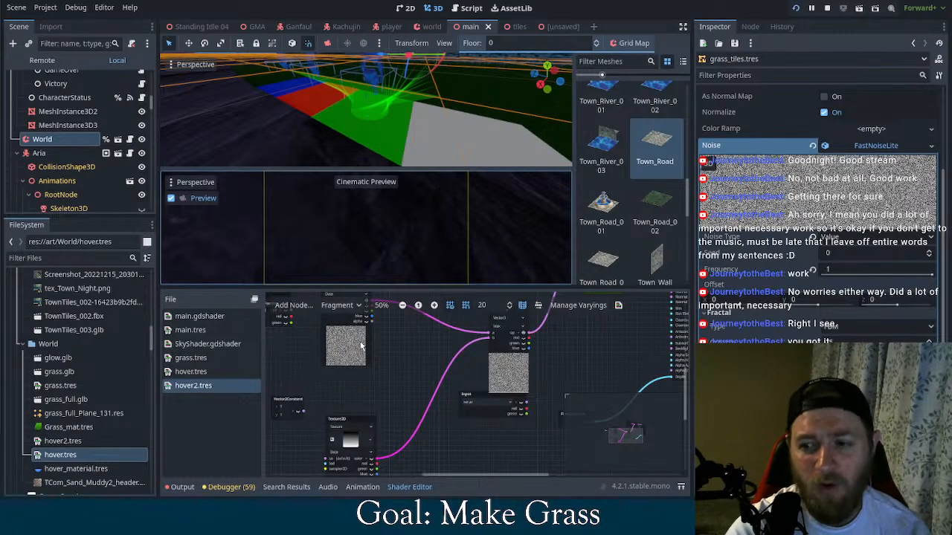
# Try a noise frequency of 0.34 on the FastNoiseLite and return it to 1
pyautogui.click(922, 274)
pyautogui.write('0.34')
pyautogui.moveTo(918, 274); pyautogui.dragTo(946, 280)
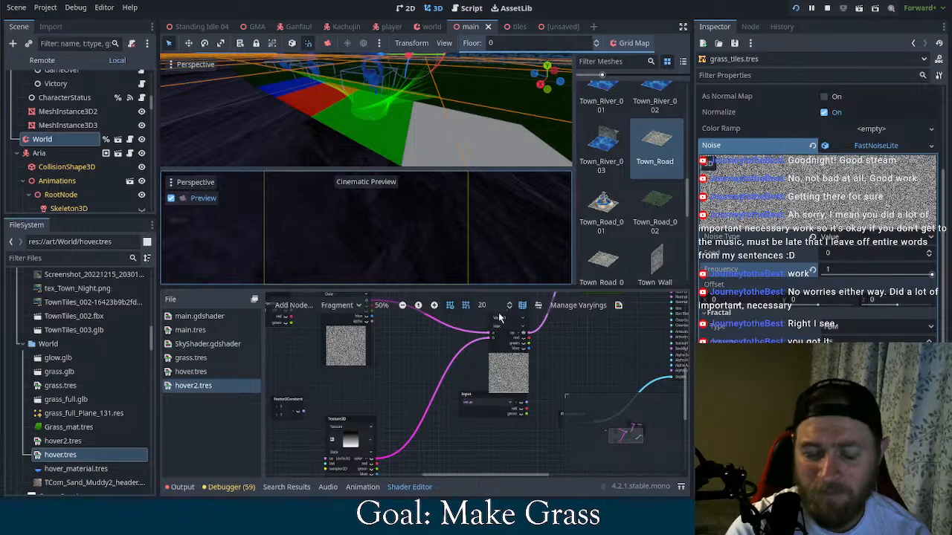
# Move the Input node further below the VectorOp node in the hover2.tres graph and review the connections to the output
pyautogui.moveTo(478, 366); pyautogui.dragTo(415, 359, button='middle')
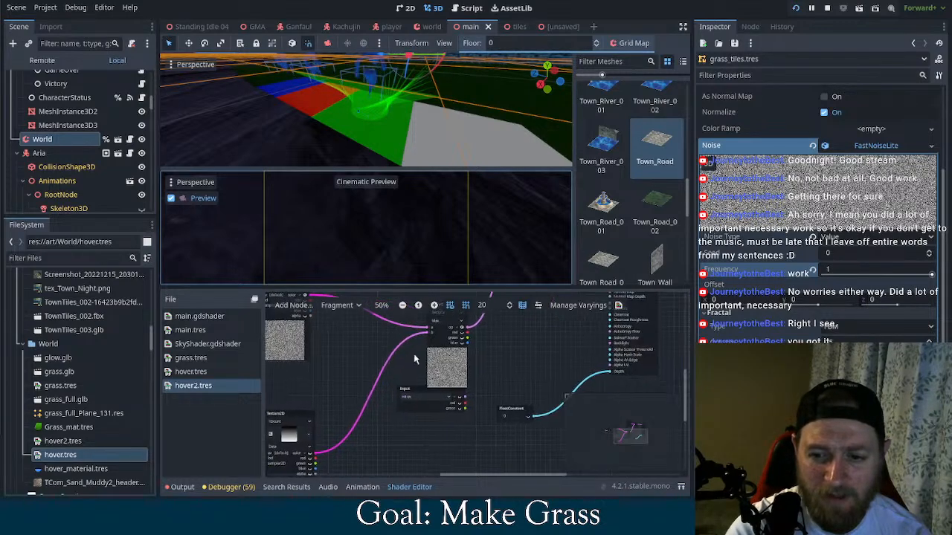
pyautogui.moveTo(424, 390); pyautogui.dragTo(406, 432)
pyautogui.moveTo(506, 371); pyautogui.dragTo(469, 467, button='middle')
pyautogui.moveTo(500, 383); pyautogui.dragTo(470, 400, button='middle')
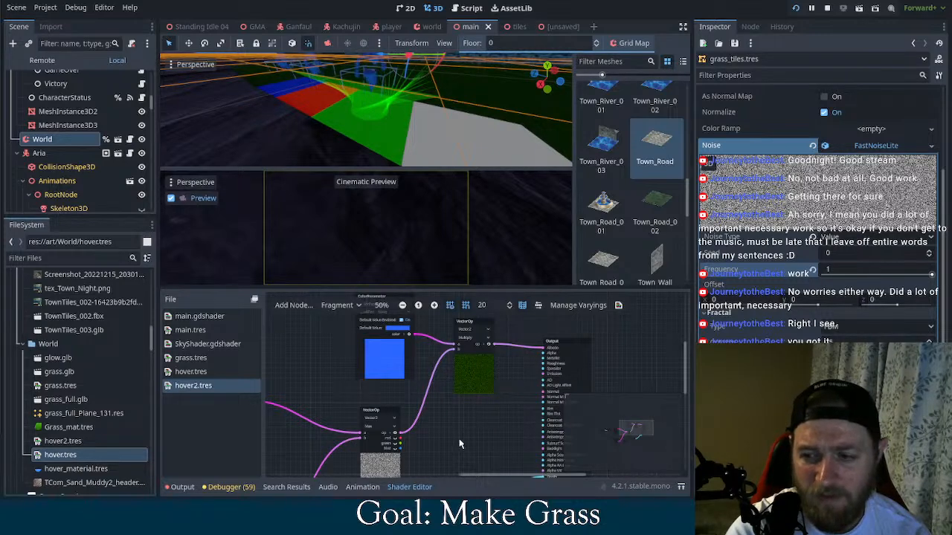
pyautogui.moveTo(459, 443); pyautogui.dragTo(549, 372, button='middle')
# Reopen the FastNoiseLite settings of the noise texture and set the noise type to Simplex
pyautogui.click(892, 146)
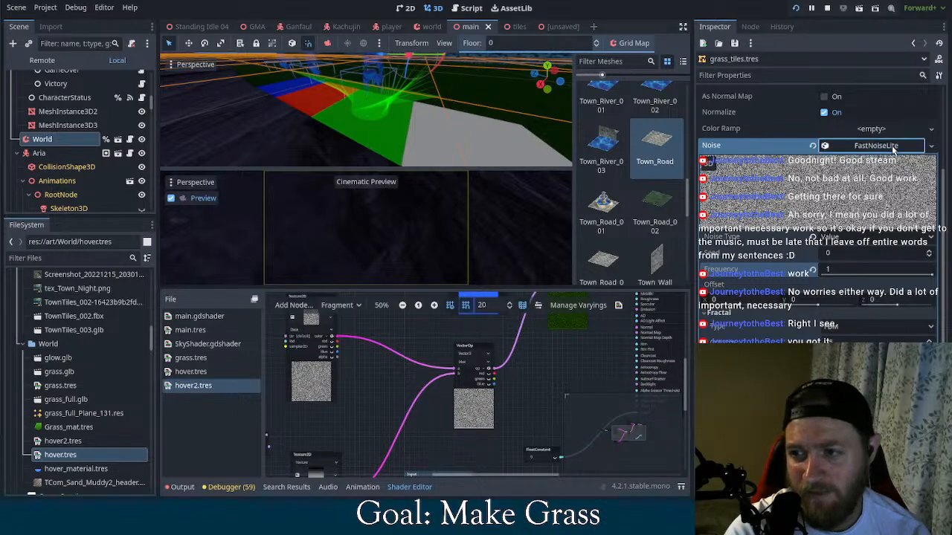
pyautogui.click(892, 146)
pyautogui.click(880, 251)
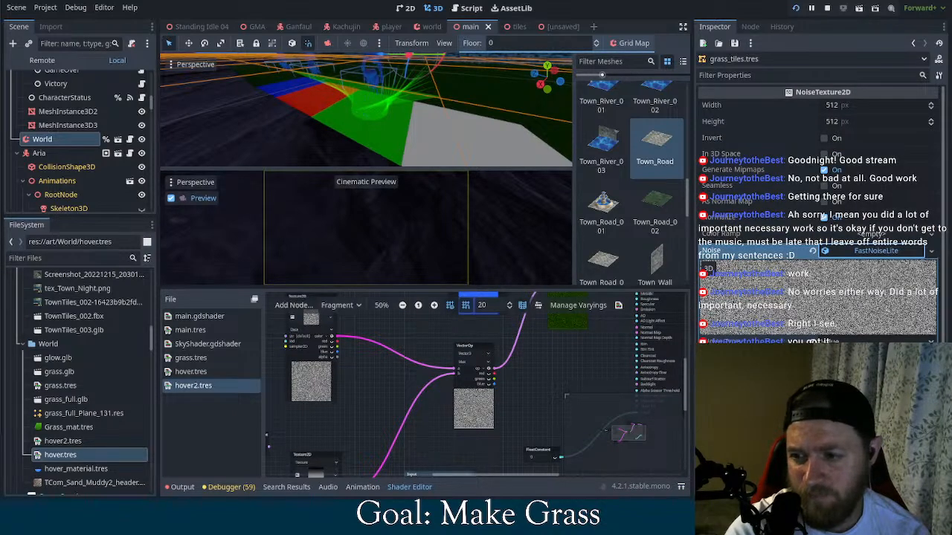
pyautogui.click(852, 356)
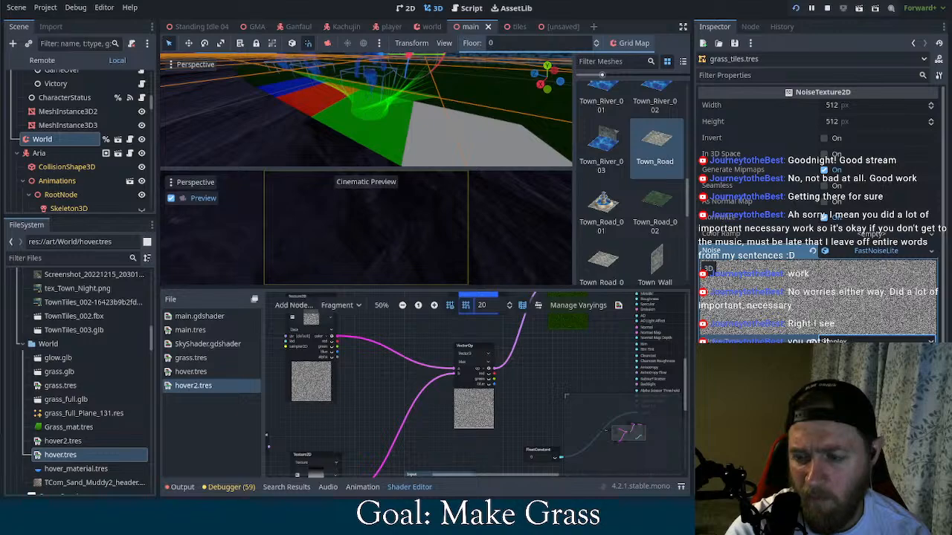
# Open the gradient texture of the lower texture node and set its gradient interpolation mode to Constant
pyautogui.moveTo(556, 406); pyautogui.dragTo(509, 386, button='middle')
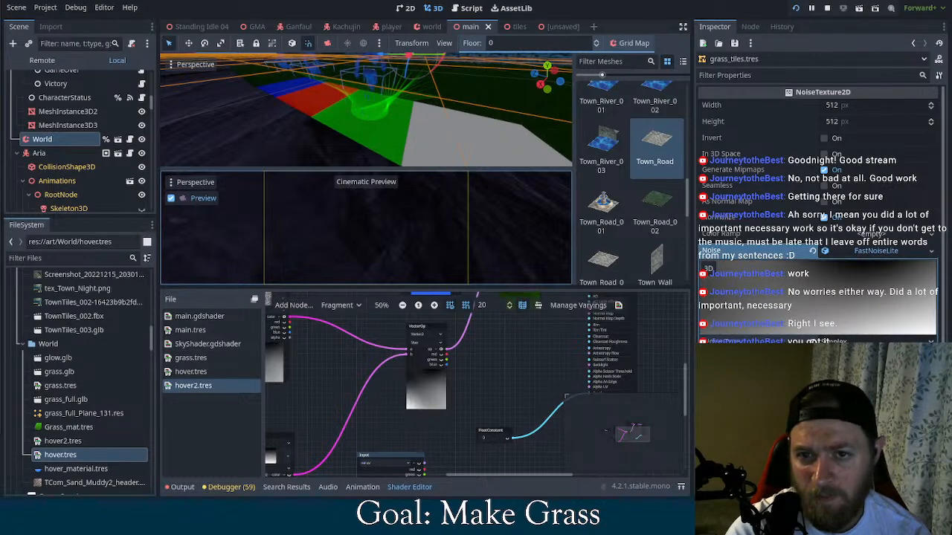
pyautogui.moveTo(485, 398); pyautogui.dragTo(543, 342, button='middle')
pyautogui.click(329, 404)
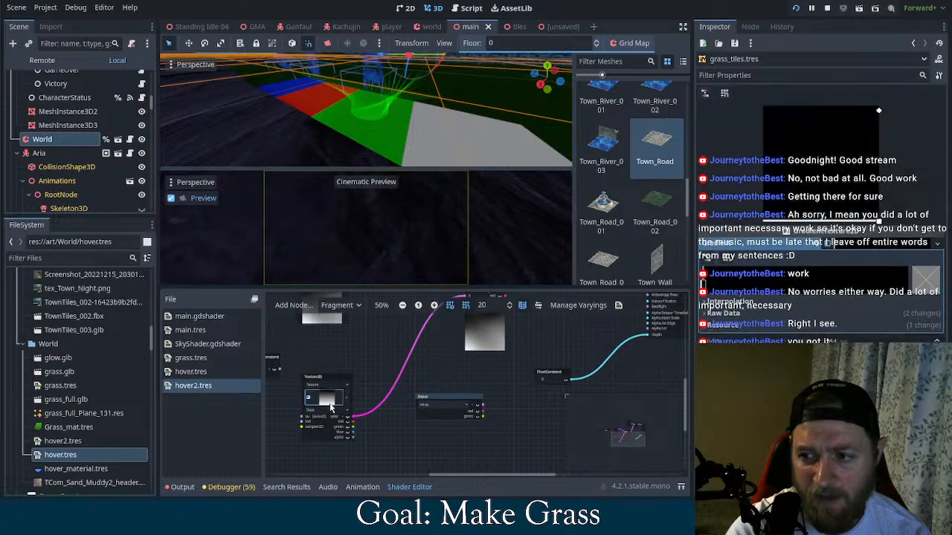
pyautogui.click(715, 299)
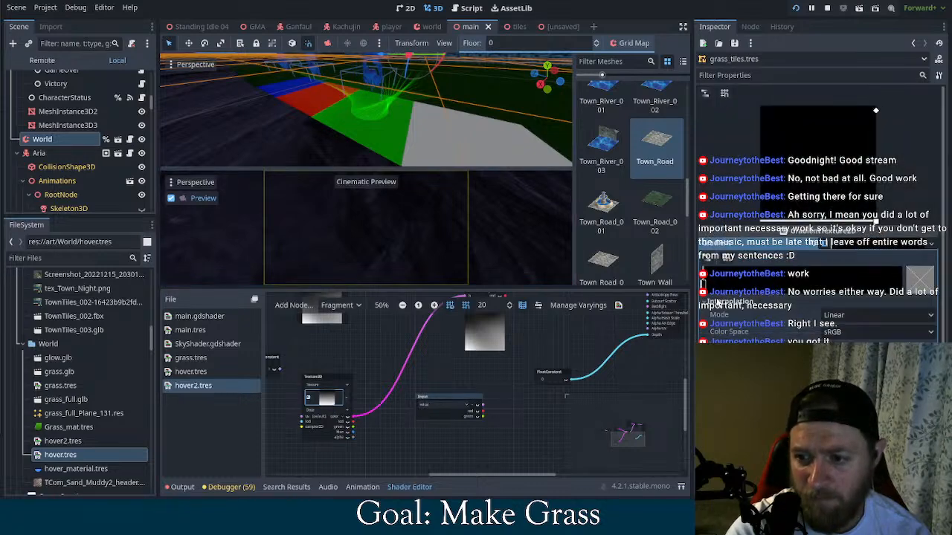
pyautogui.click(825, 315)
pyautogui.click(840, 338)
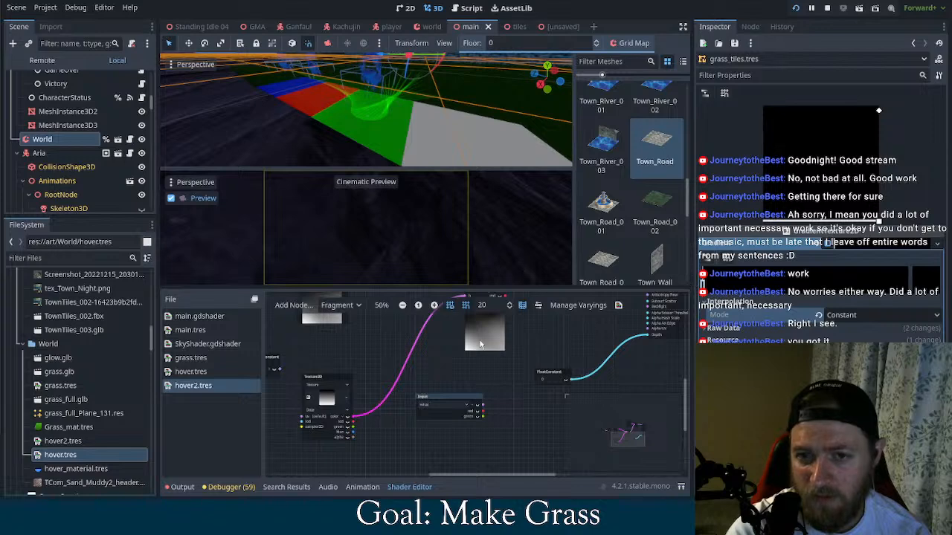
# Open the noise texture of the upper Texture2D node and restore its fine-grained noise
pyautogui.moveTo(545, 345); pyautogui.dragTo(504, 389, button='middle')
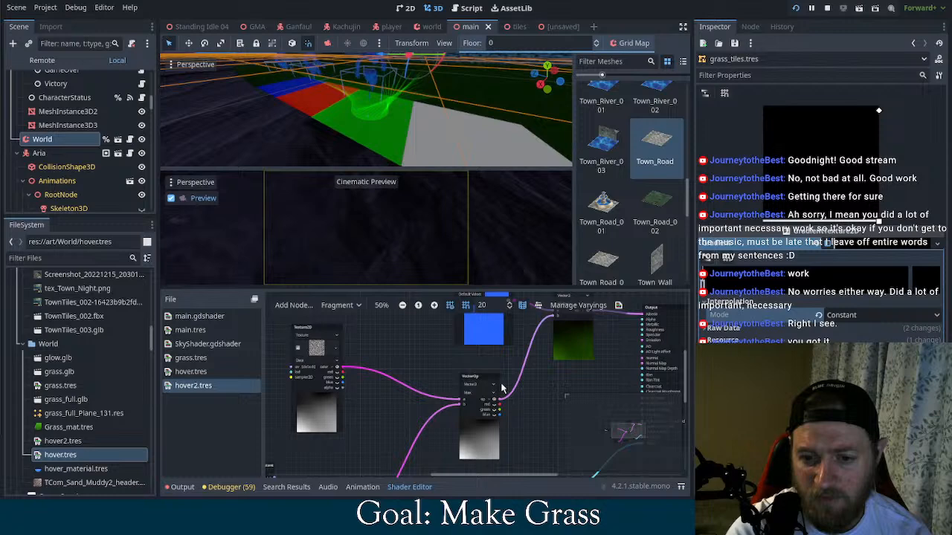
pyautogui.click(319, 354)
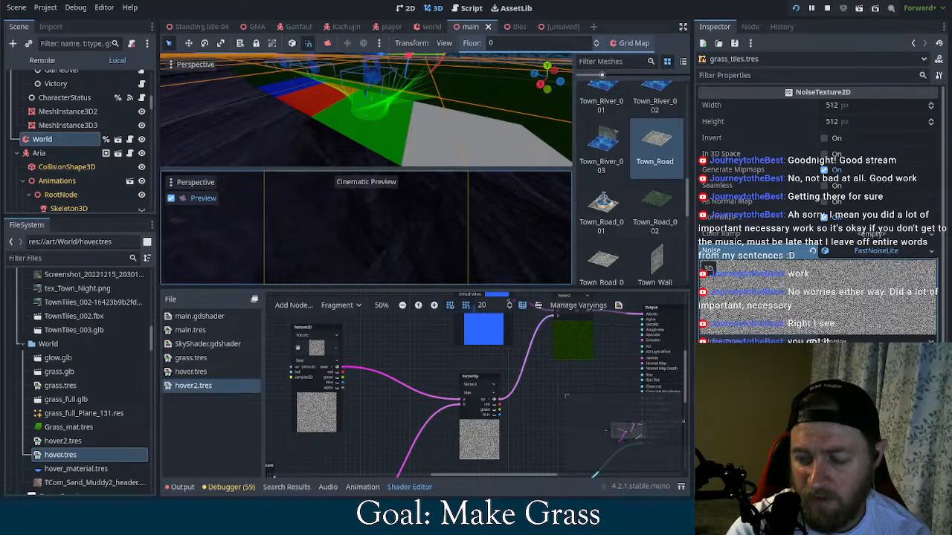
# Try reversing the gradient of the lower texture node and reverse it back, with its raw data expanded
pyautogui.moveTo(565, 396); pyautogui.dragTo(540, 357, button='middle')
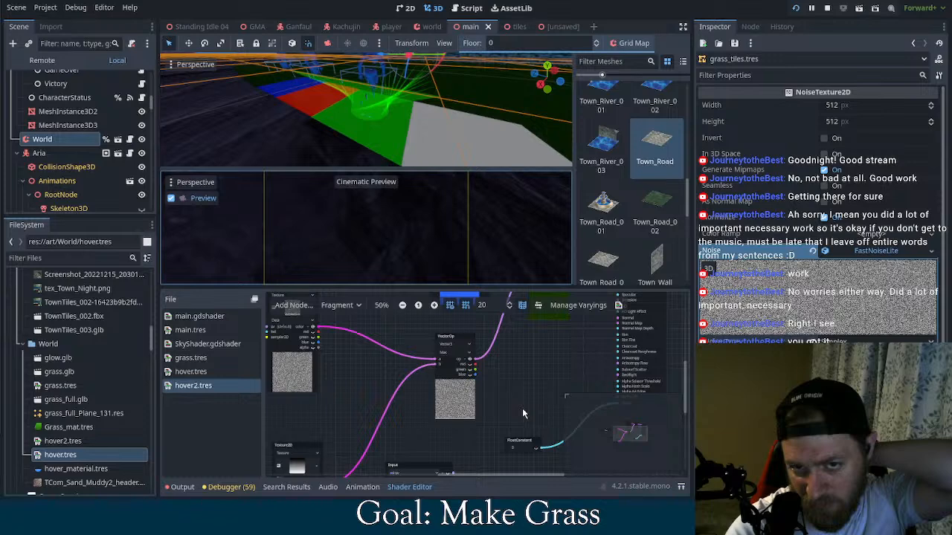
pyautogui.moveTo(523, 413); pyautogui.dragTo(540, 376, button='middle')
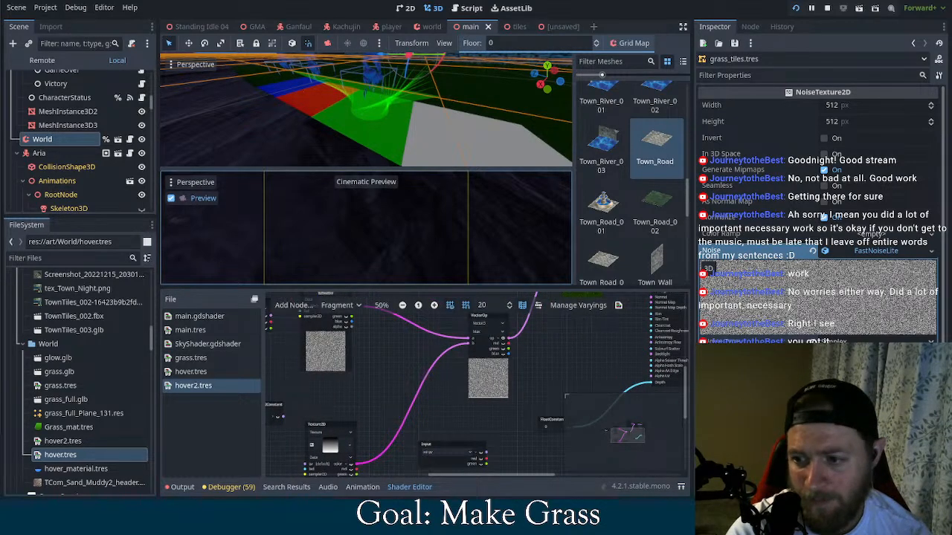
pyautogui.click(331, 447)
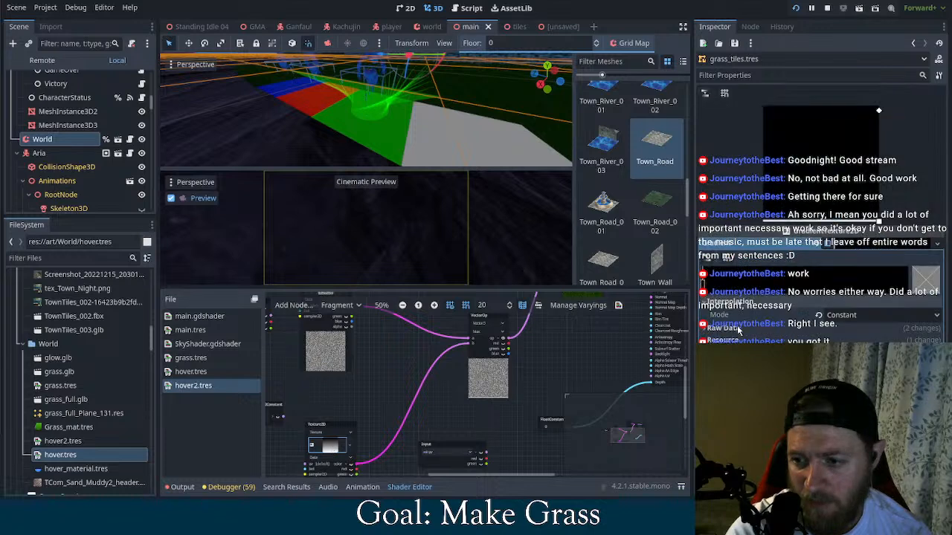
pyautogui.click(737, 329)
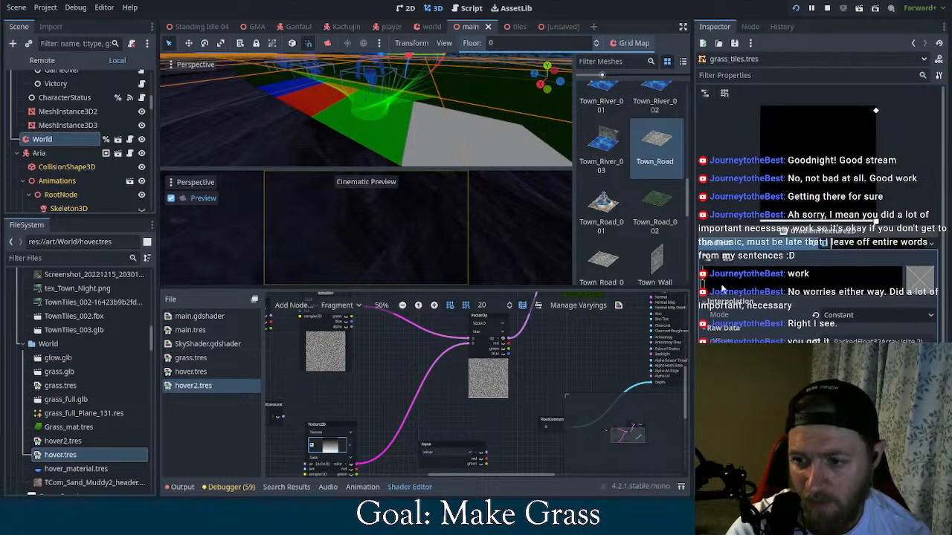
pyautogui.click(703, 286)
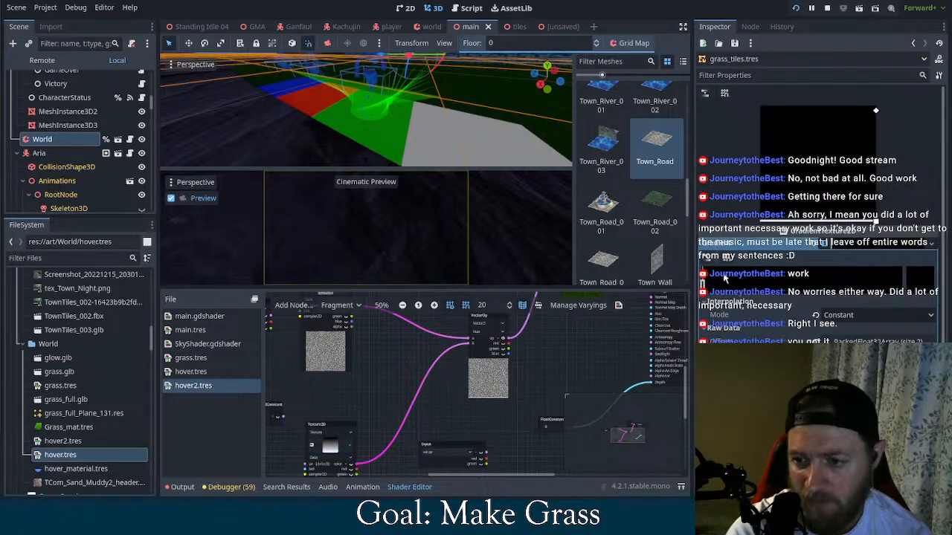
pyautogui.click(707, 261)
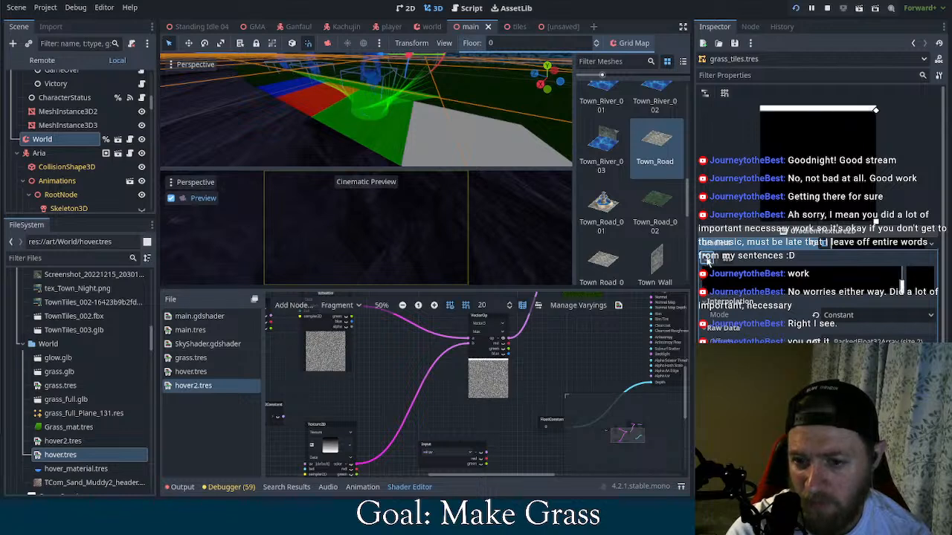
pyautogui.click(707, 260)
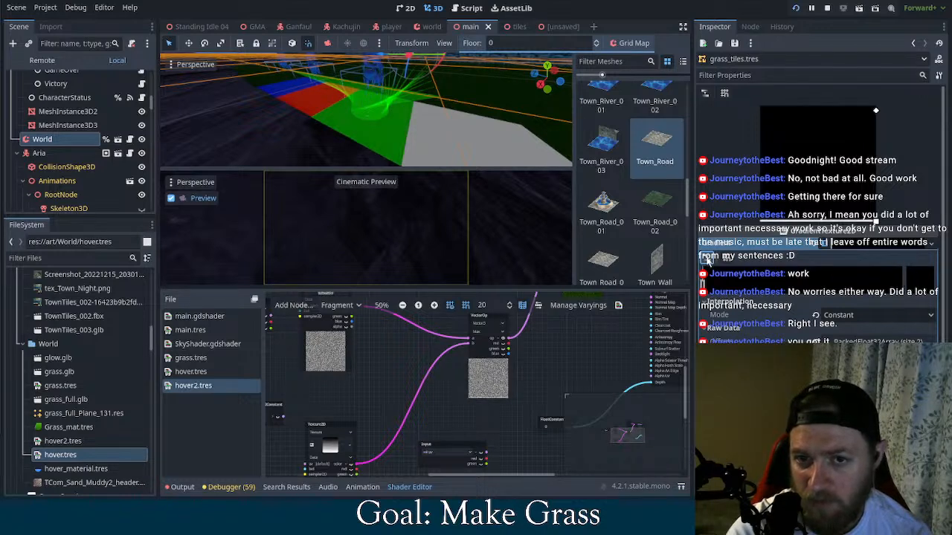
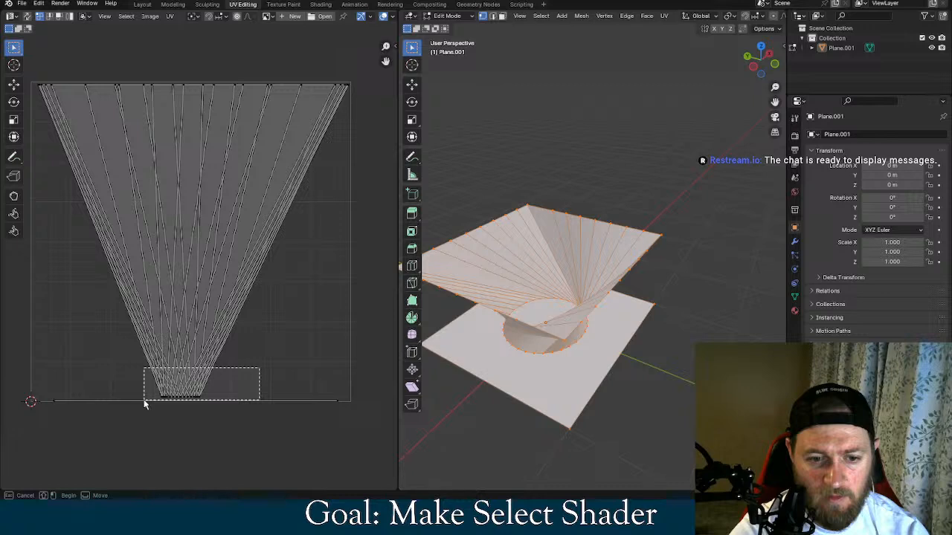
# Move the funnel's bottom row of UV vertices up by about 0.11 in the UV layout and deselect them
pyautogui.moveTo(145, 404); pyautogui.dragTo(147, 399)
pyautogui.press('g')
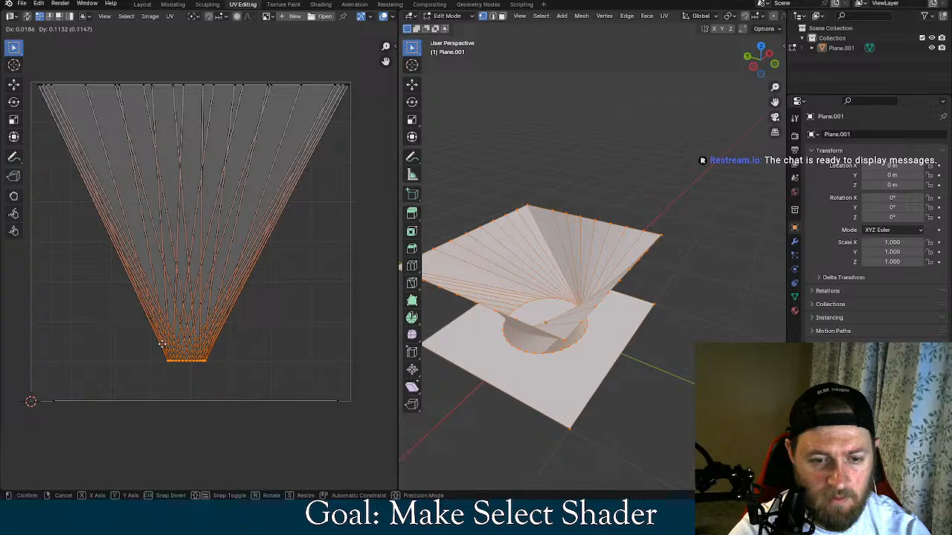
pyautogui.click(161, 344)
pyautogui.click(291, 340)
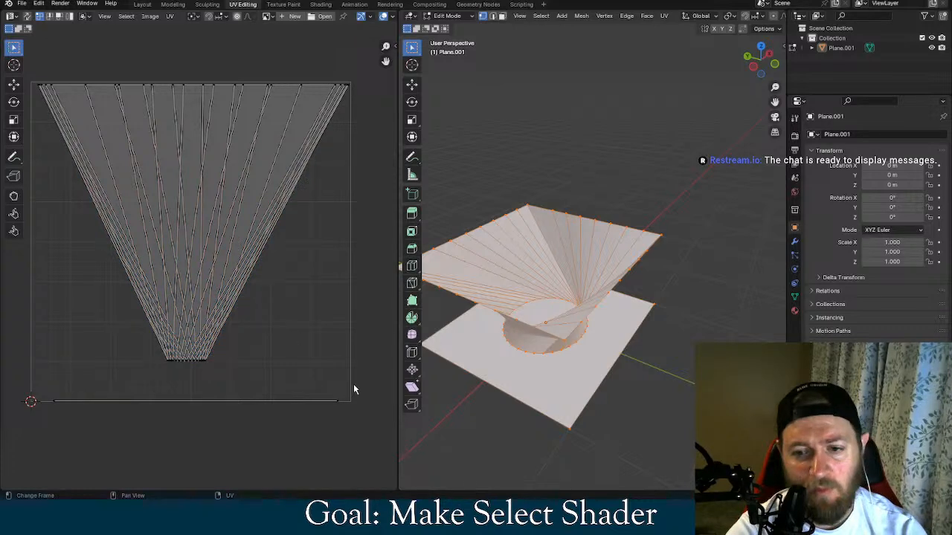
# Try Smooth Vertices on the entire mesh, check its shape, and undo the smoothing
pyautogui.moveTo(662, 356); pyautogui.dragTo(679, 317, button='middle')
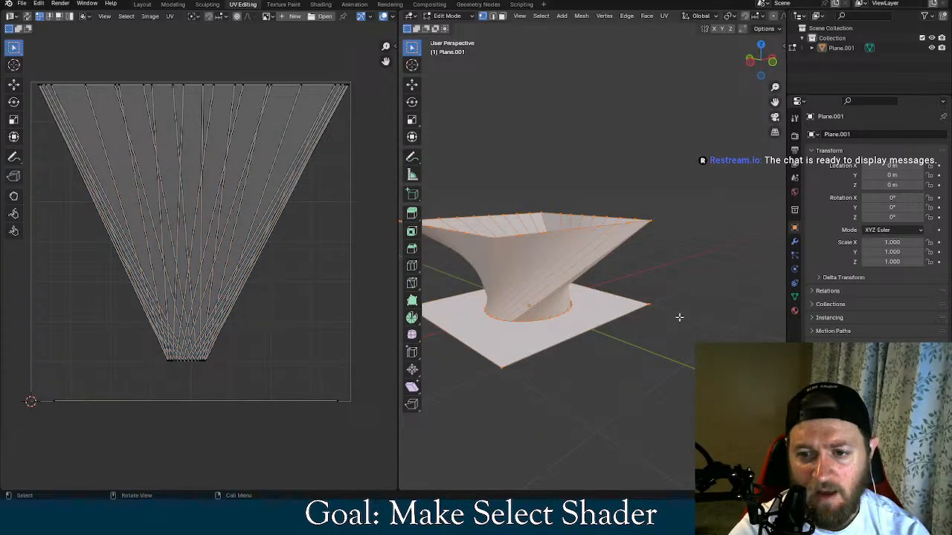
pyautogui.click(648, 214)
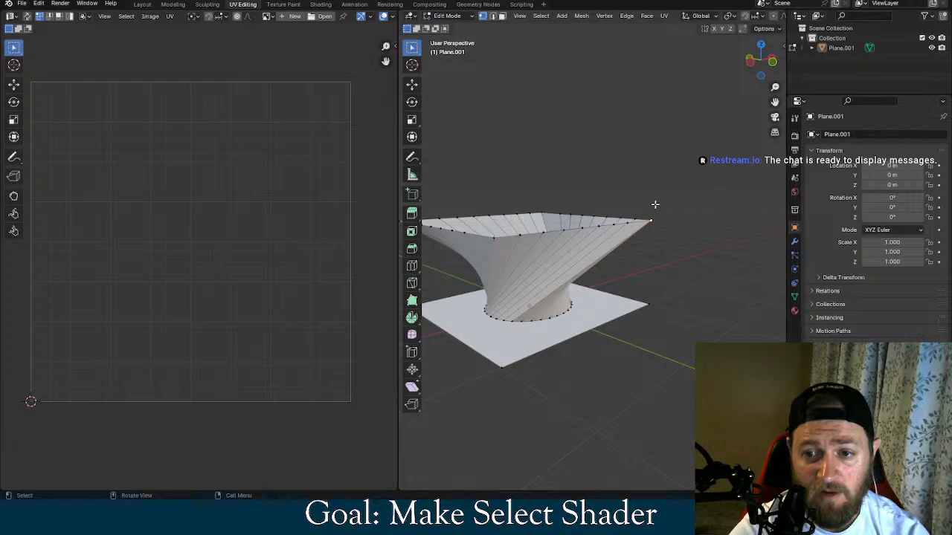
pyautogui.moveTo(654, 204); pyautogui.dragTo(708, 169, button='middle')
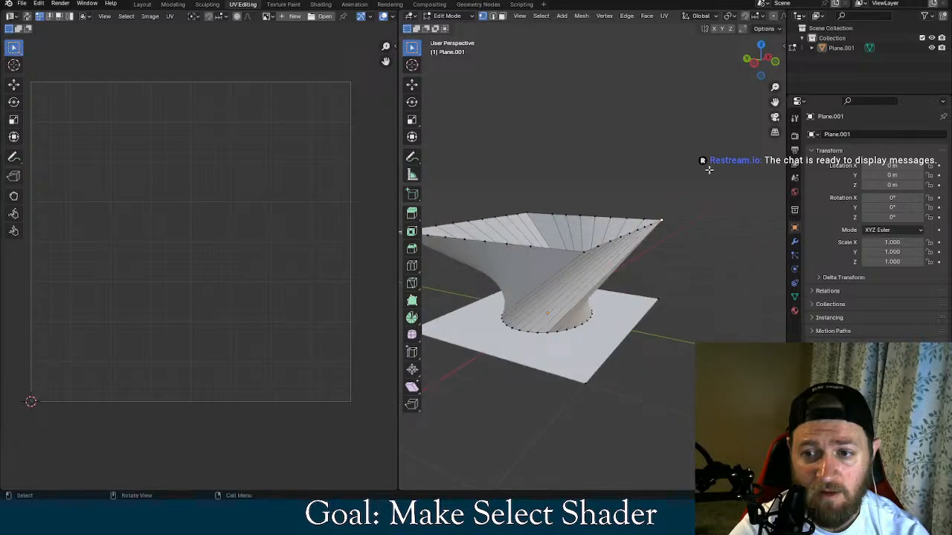
pyautogui.press('a')
pyautogui.rightClick(606, 334)
pyautogui.click(604, 332)
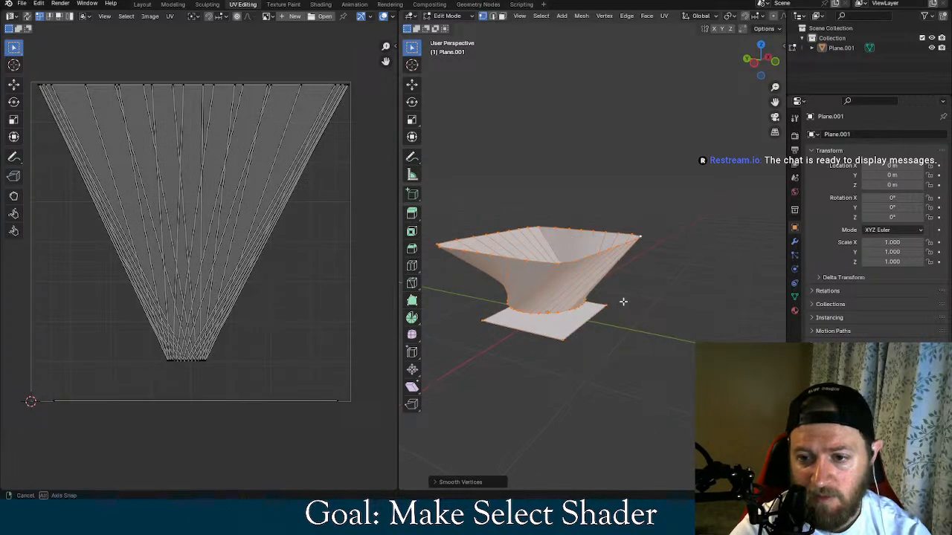
pyautogui.moveTo(623, 301); pyautogui.dragTo(648, 289, button='middle')
pyautogui.hotkey('ctrl', 'z')
pyautogui.hotkey('ctrl', 'z')
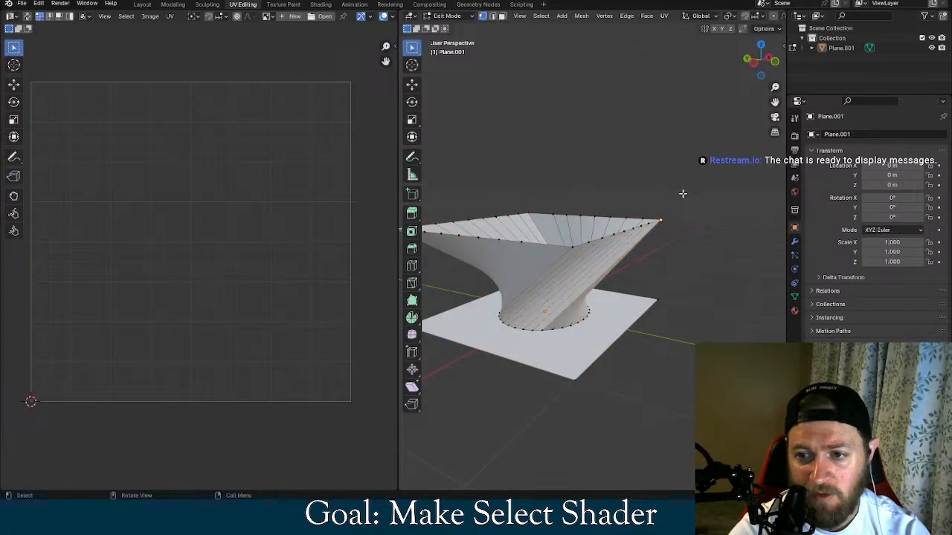
# Select only the twisted funnel above the flat plane, try Smooth Vertices on it, and undo the smoothing
pyautogui.hotkey('ctrl', 'shift', 'z')
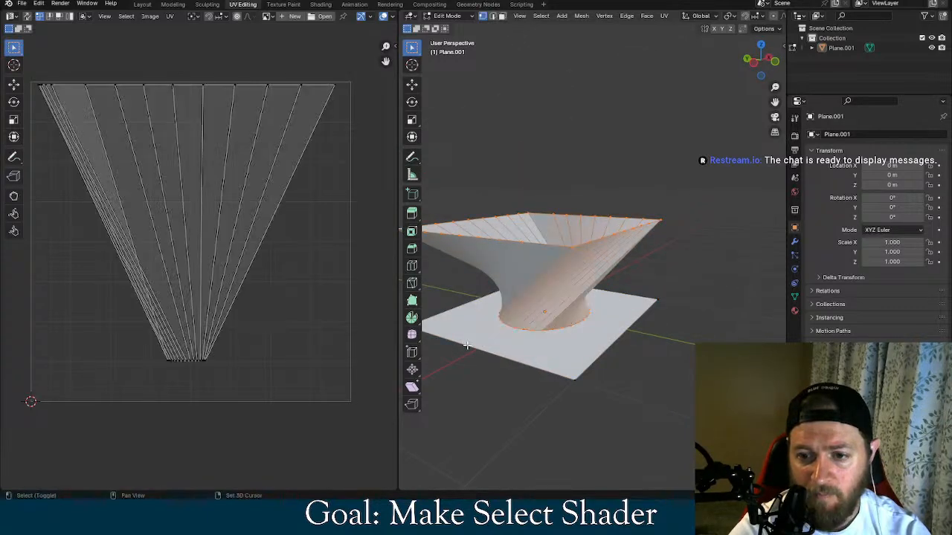
pyautogui.moveTo(467, 345); pyautogui.dragTo(731, 328, button='middle')
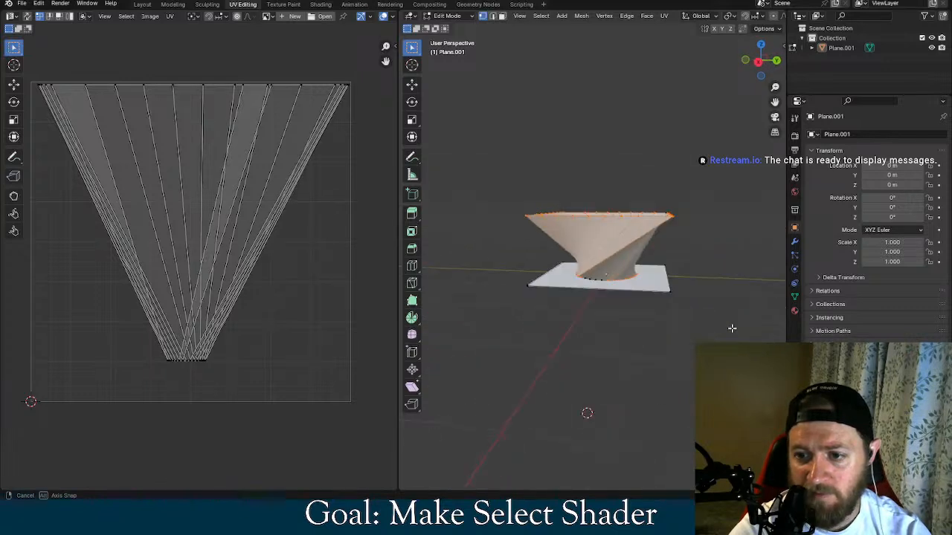
pyautogui.rightClick(621, 279)
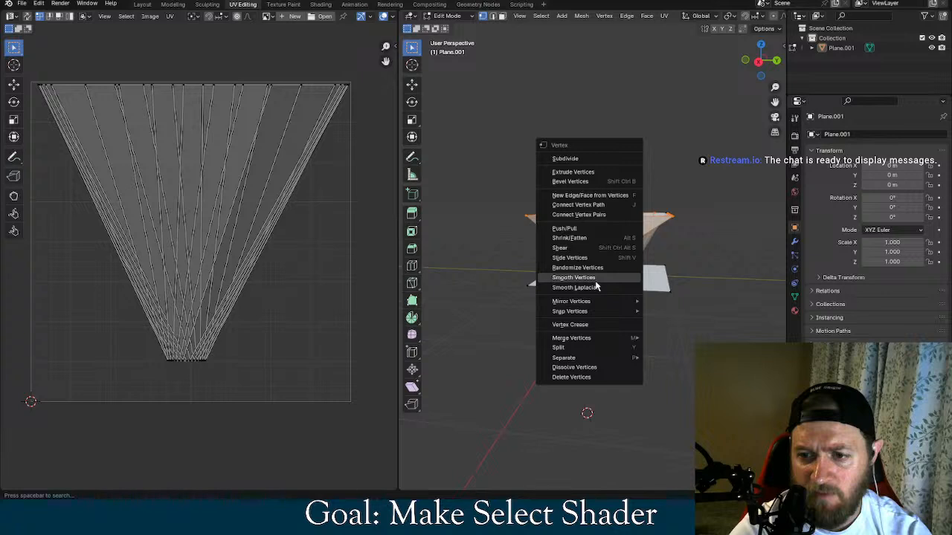
pyautogui.click(594, 279)
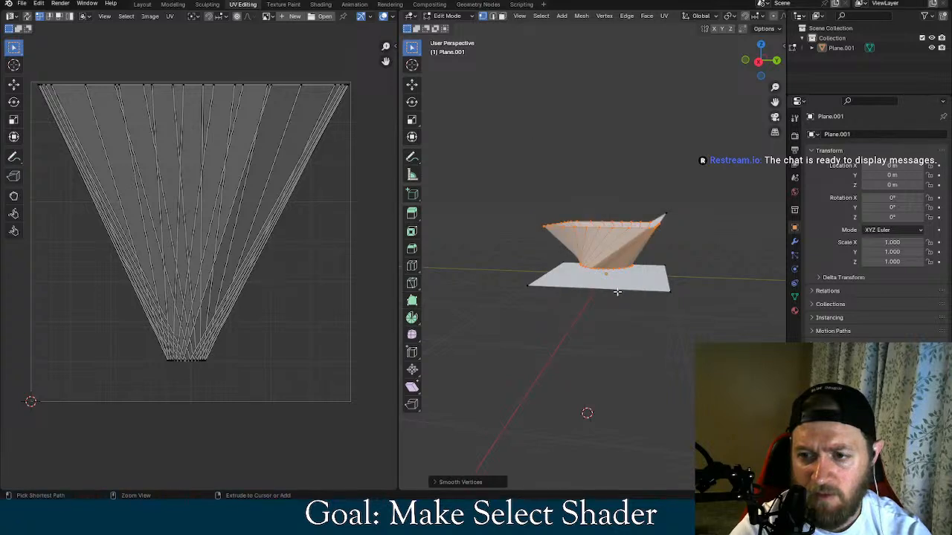
pyautogui.hotkey('ctrl', 'z')
# Try Smooth Laplacian and repeated Smooth Vertices on the selected funnel, and undo the vertex smoothing
pyautogui.moveTo(697, 206); pyautogui.dragTo(667, 252, button='middle')
pyautogui.rightClick(636, 260)
pyautogui.click(635, 268)
pyautogui.rightClick(636, 256)
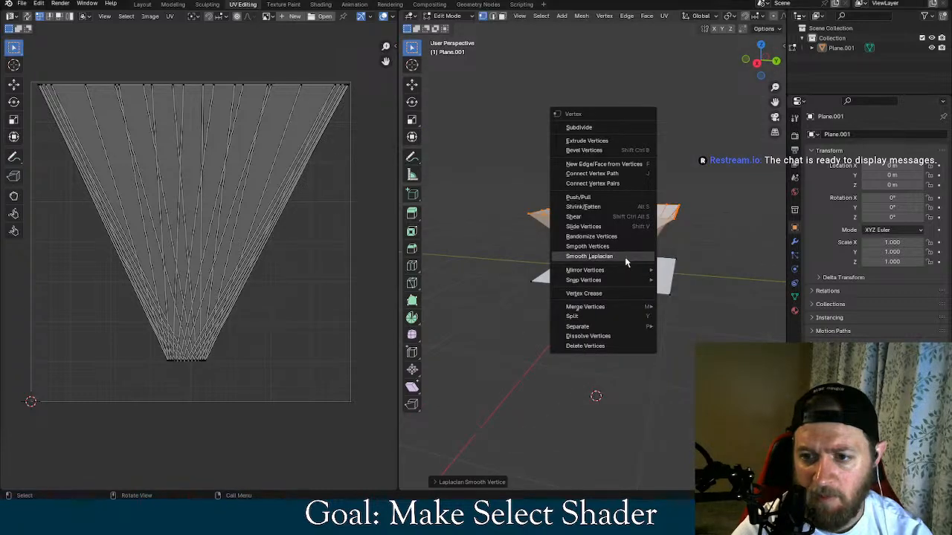
pyautogui.click(626, 257)
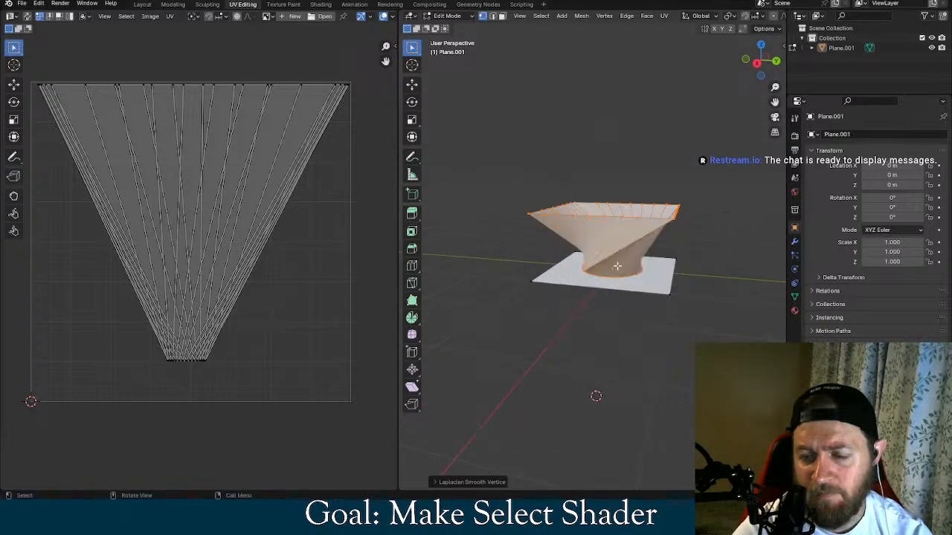
pyautogui.rightClick(625, 256)
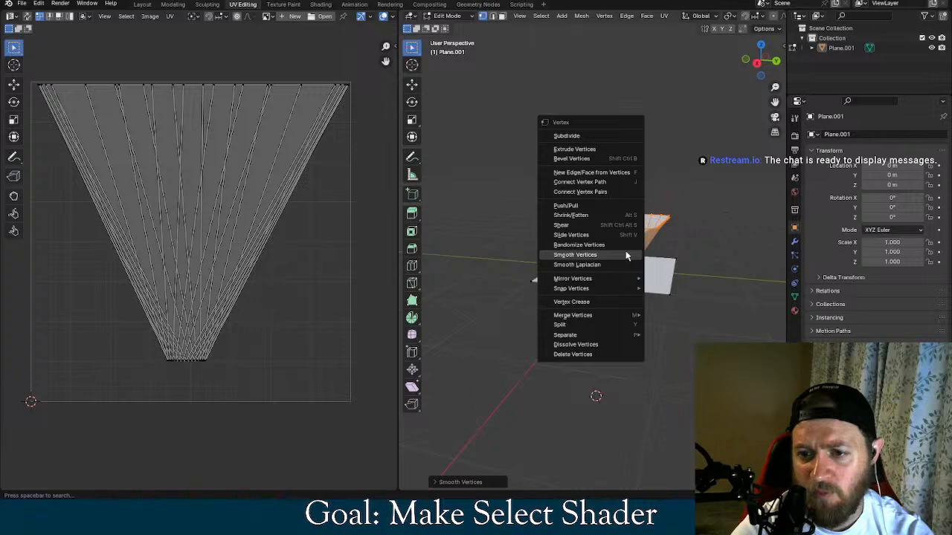
pyautogui.hotkey('ctrl', 'z')
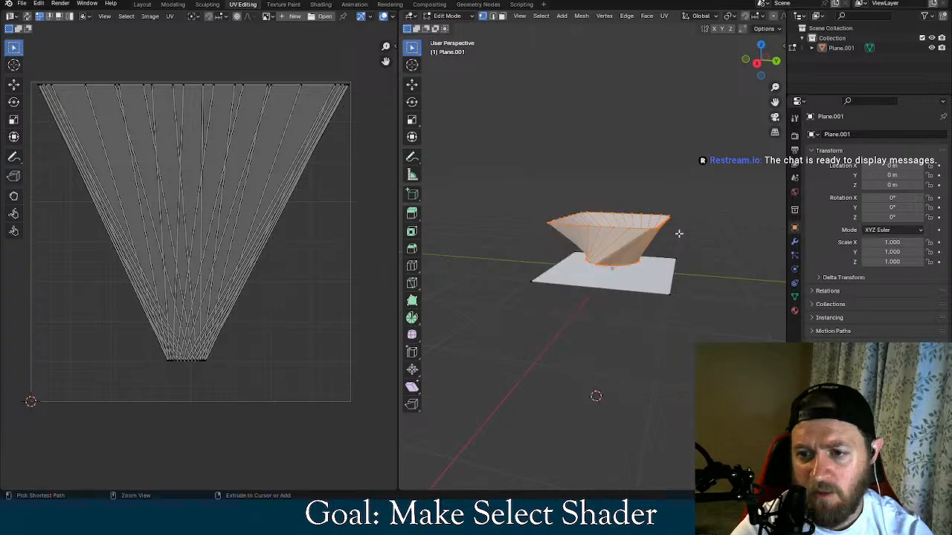
pyautogui.hotkey('ctrl', 'z')
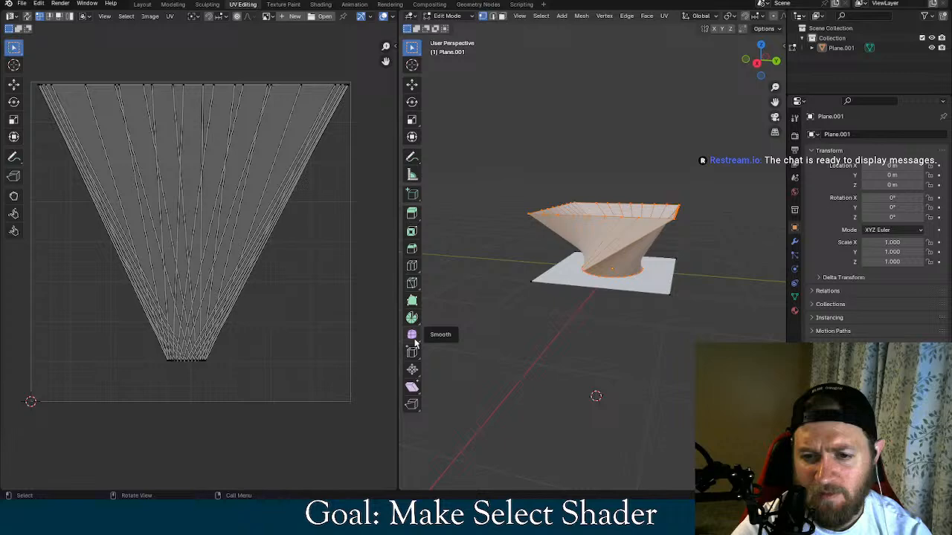
# Try the Spin tool with 12 steps around the Z axis on the selected funnel, and undo the spin
pyautogui.click(411, 318)
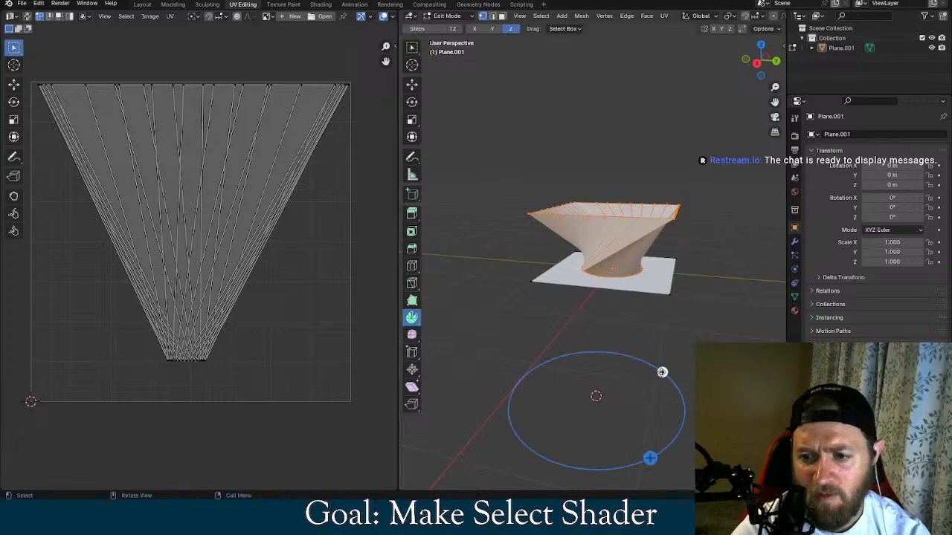
pyautogui.moveTo(661, 372); pyautogui.dragTo(413, 283)
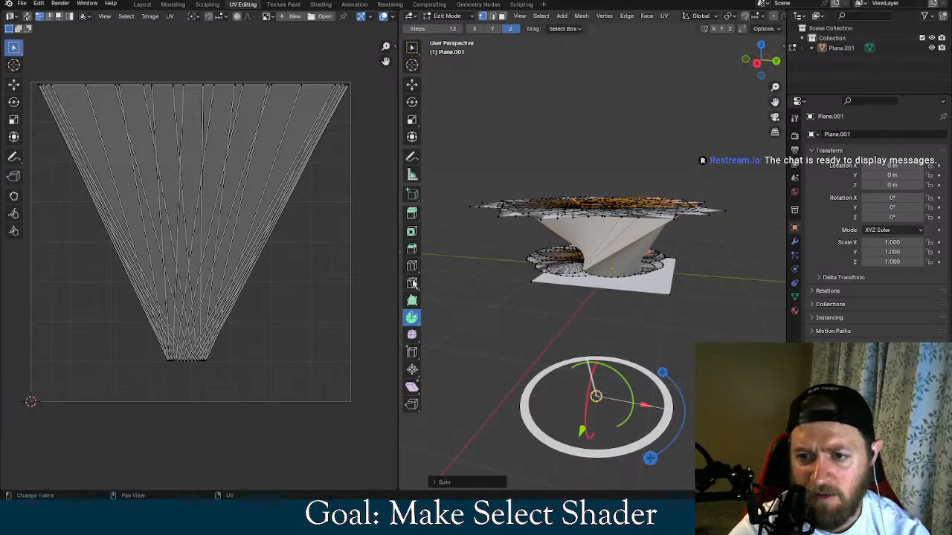
pyautogui.moveTo(575, 314); pyautogui.dragTo(634, 319, button='middle')
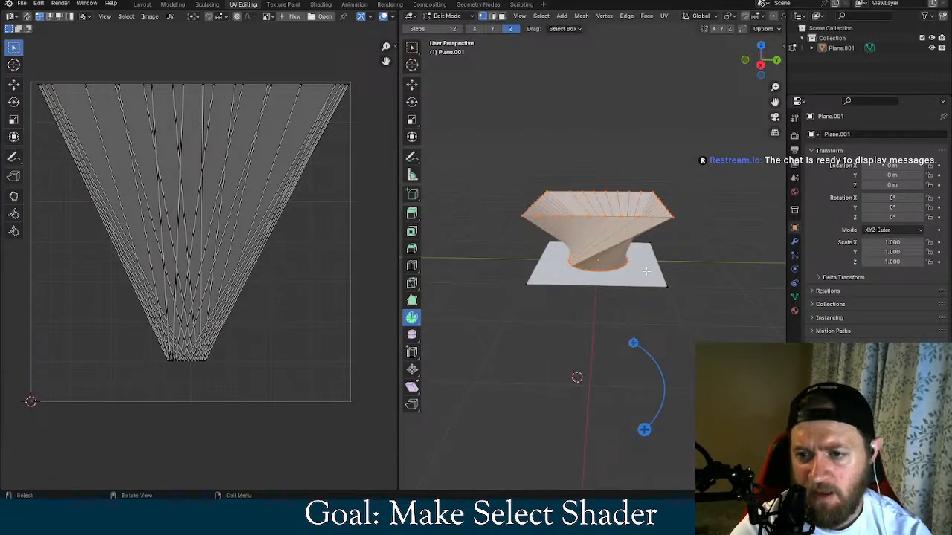
# Switch to edge selection and try beveling a diagonal edge on the twisted side of the funnel
pyautogui.moveTo(646, 273); pyautogui.dragTo(645, 250, button='middle')
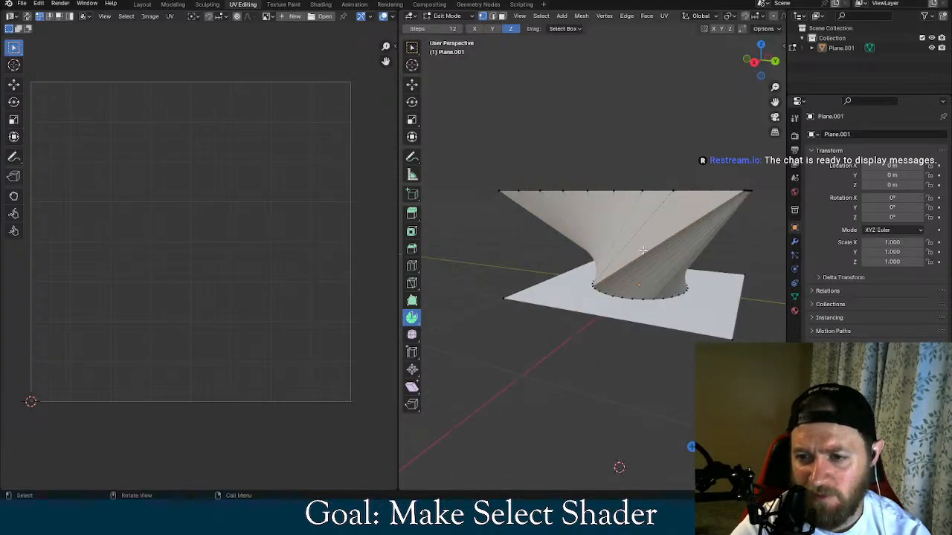
pyautogui.moveTo(642, 250)
pyautogui.mouseDown(button='middle')
pyautogui.moveTo(621, 249)
pyautogui.moveTo(690, 297)
pyautogui.moveTo(642, 247)
pyautogui.mouseUp(button='middle')
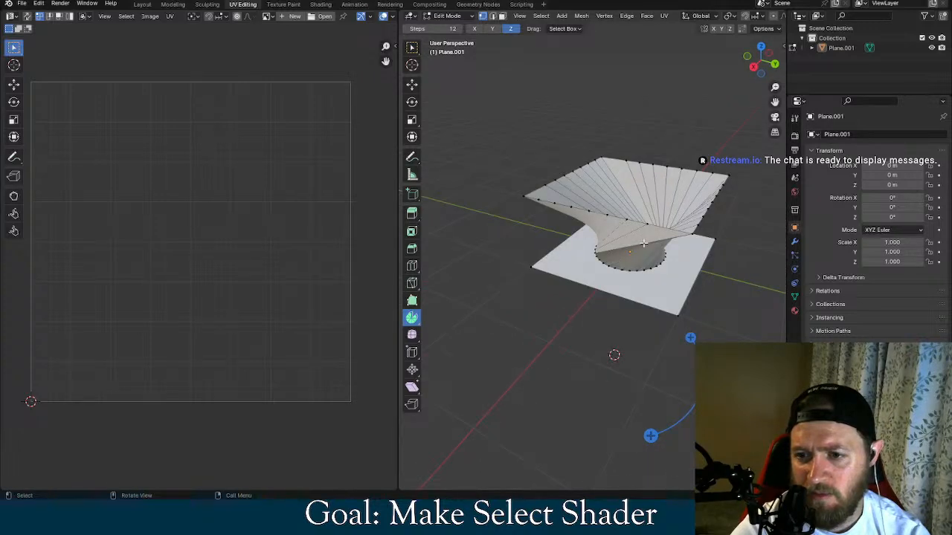
pyautogui.press('2')
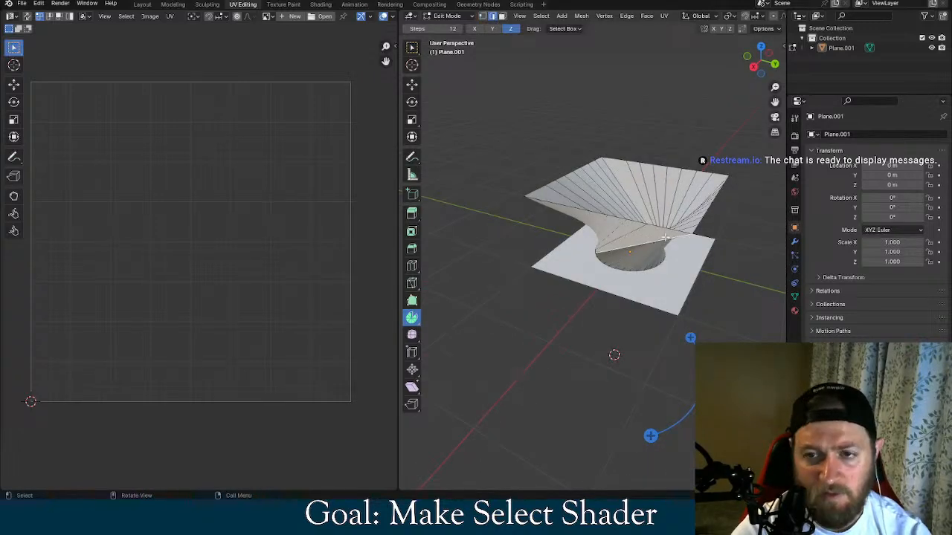
pyautogui.hotkey('ctrl', 'b')
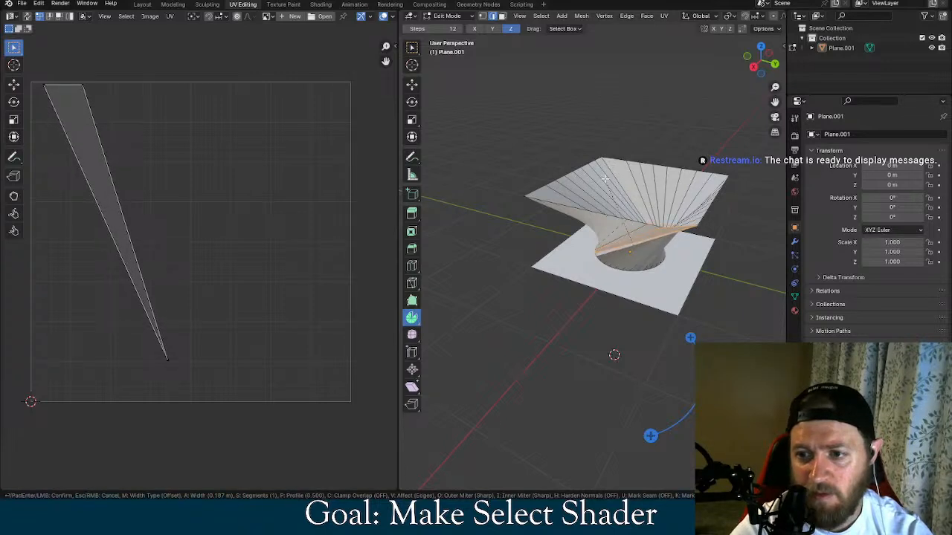
pyautogui.rightClick(604, 178)
pyautogui.moveTo(651, 290); pyautogui.dragTo(725, 297, button='middle')
pyautogui.click(631, 261)
pyautogui.hotkey('ctrl', 'z')
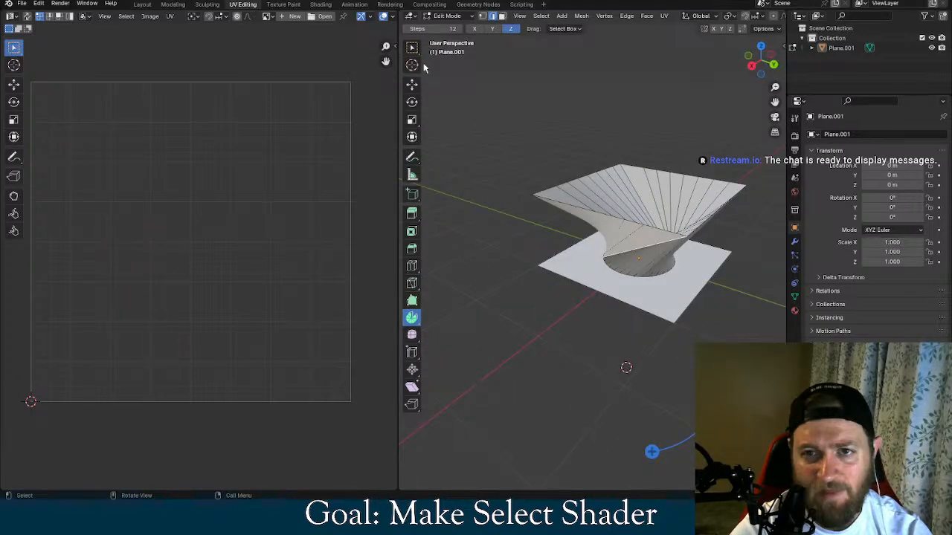
# Select the vertices of the funnel's upper square rim and try scaling them inward uniformly
pyautogui.moveTo(764, 146); pyautogui.dragTo(510, 249)
pyautogui.moveTo(665, 149); pyautogui.dragTo(682, 120, button='middle')
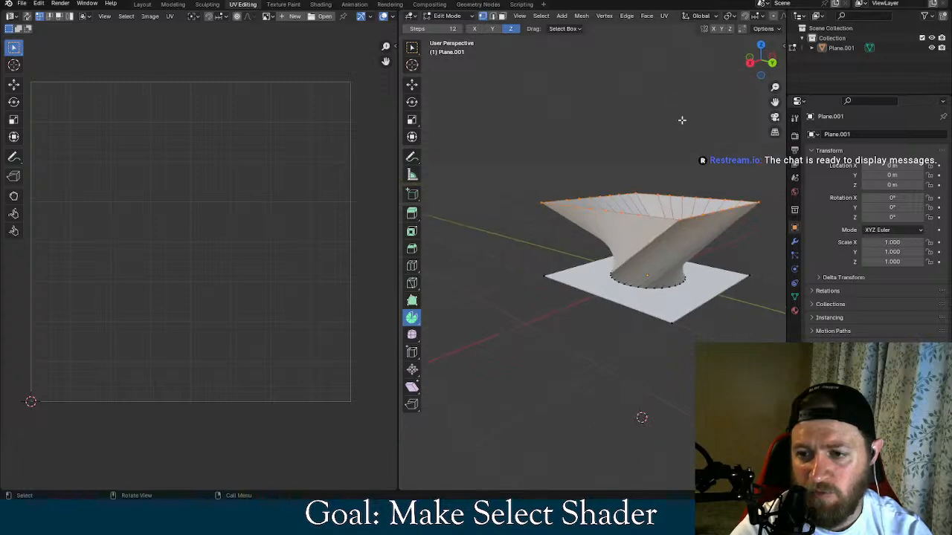
pyautogui.click(740, 166)
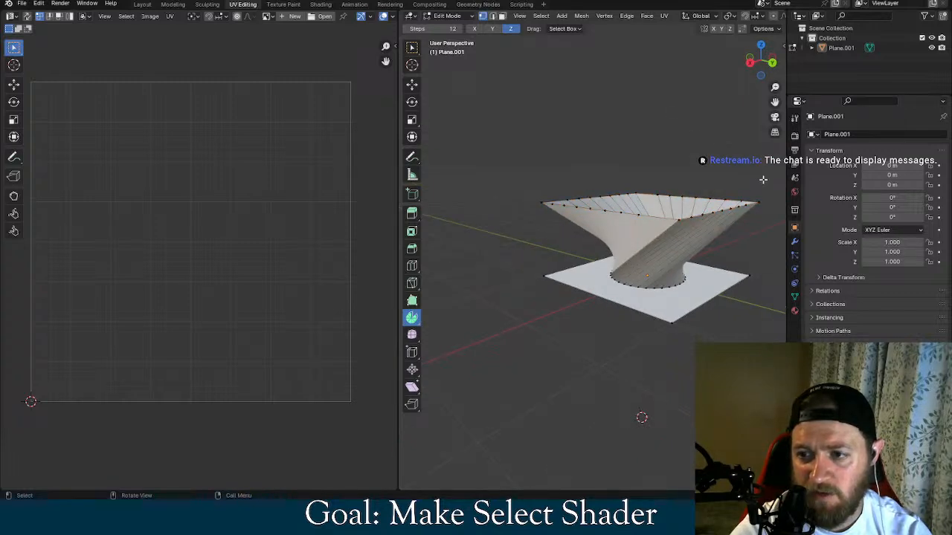
pyautogui.hotkey('ctrl', 'z')
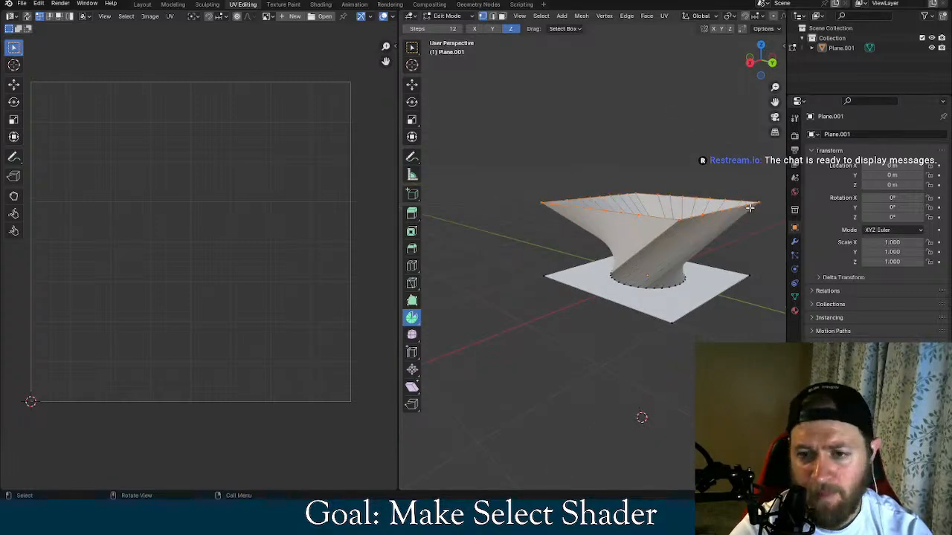
pyautogui.press('s')
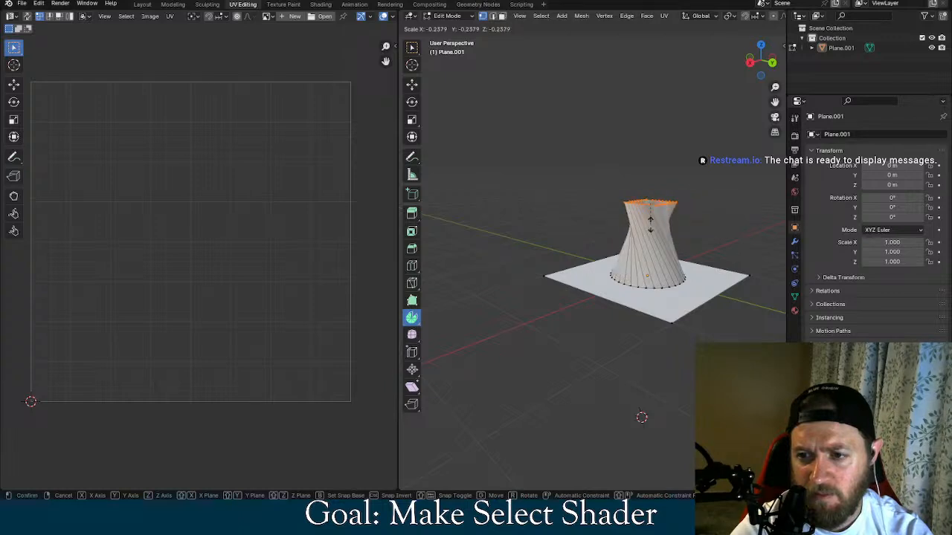
pyautogui.click(735, 245)
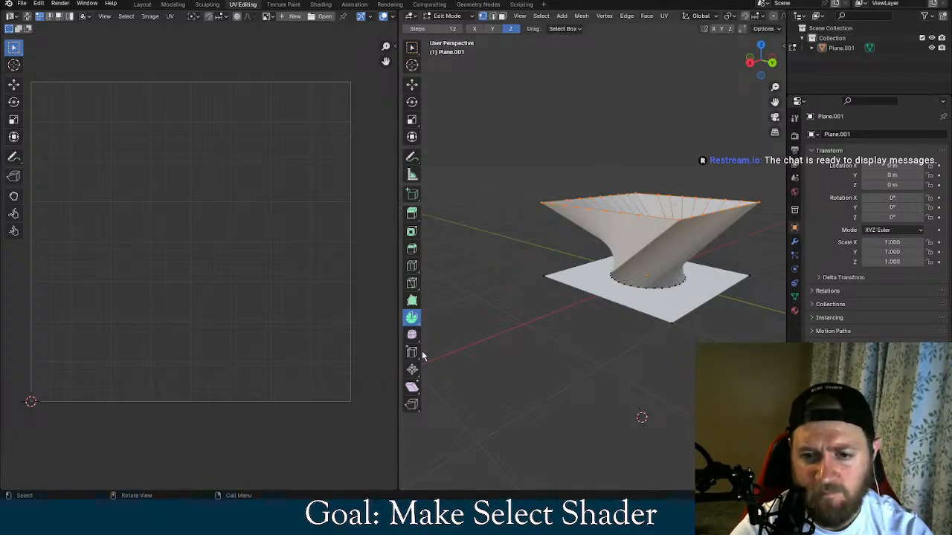
# Extend the selection from the upper rim to the circular base so the whole funnel is selected
pyautogui.keyDown('alt'); pyautogui.keyDown('shift'); pyautogui.click(596, 292); pyautogui.keyUp('shift'); pyautogui.keyUp('alt')
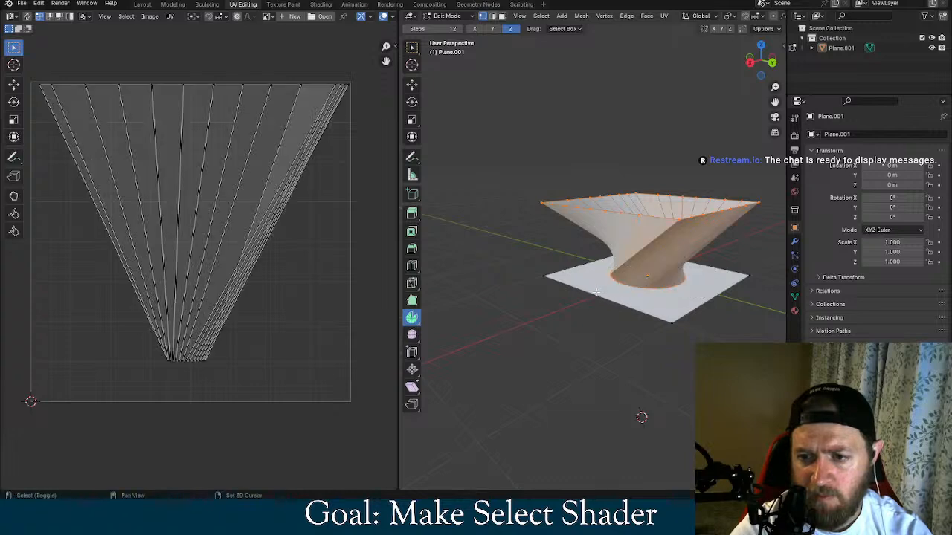
pyautogui.moveTo(596, 293); pyautogui.dragTo(692, 318, button='middle')
pyautogui.scroll(3, 692, 319)
pyautogui.keyDown('shift'); pyautogui.moveTo(575, 298); pyautogui.dragTo(429, 330); pyautogui.keyUp('shift')
pyautogui.moveTo(480, 342); pyautogui.dragTo(618, 331, button='middle')
pyautogui.keyDown('shift'); pyautogui.moveTo(618, 335); pyautogui.dragTo(635, 312); pyautogui.keyUp('shift')
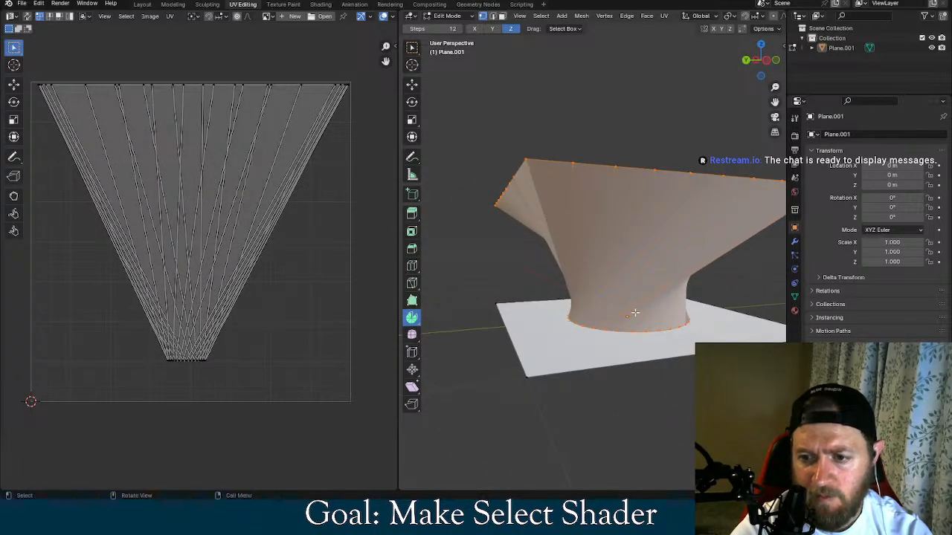
pyautogui.moveTo(635, 312); pyautogui.dragTo(603, 329, button='middle')
pyautogui.scroll(3, 603, 330)
pyautogui.scroll(-3, 603, 329)
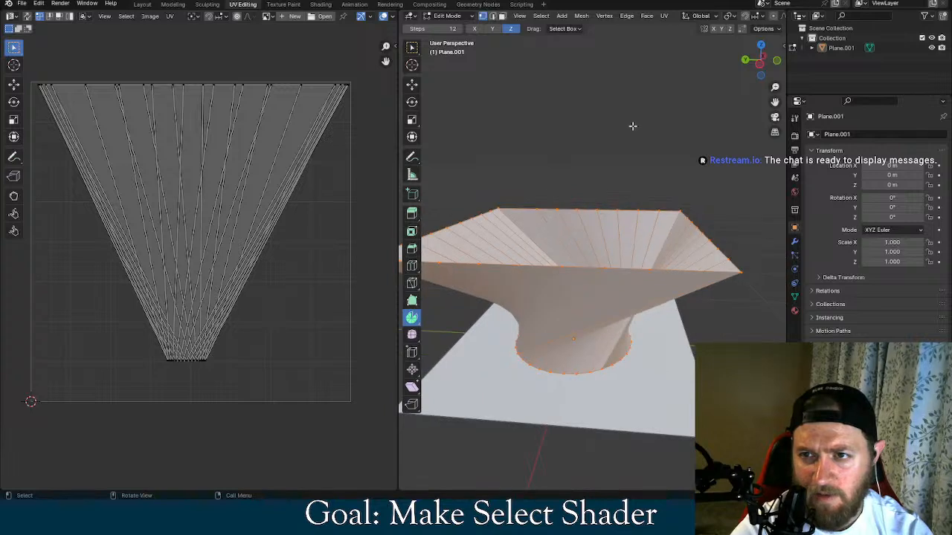
# Try Grid Fill on the selected funnel faces
pyautogui.click(603, 16)
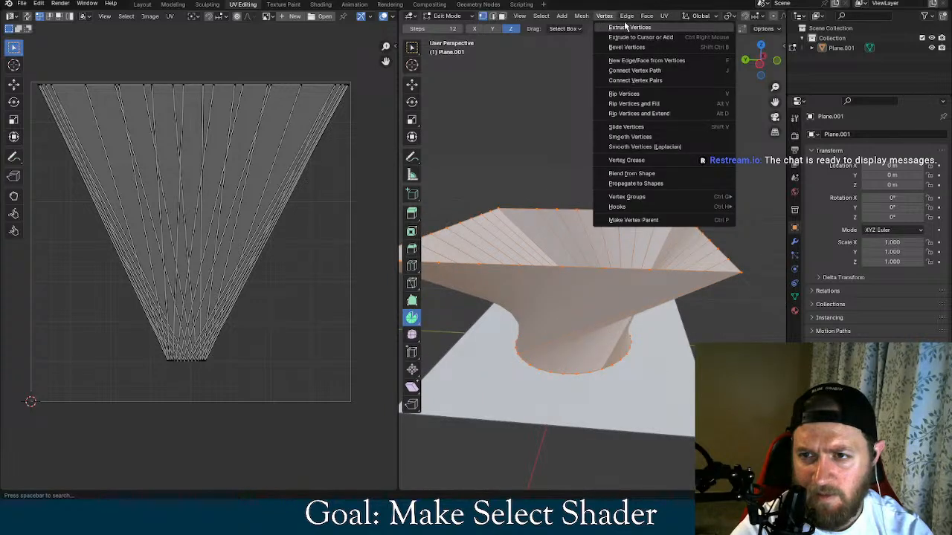
pyautogui.moveTo(640, 21)
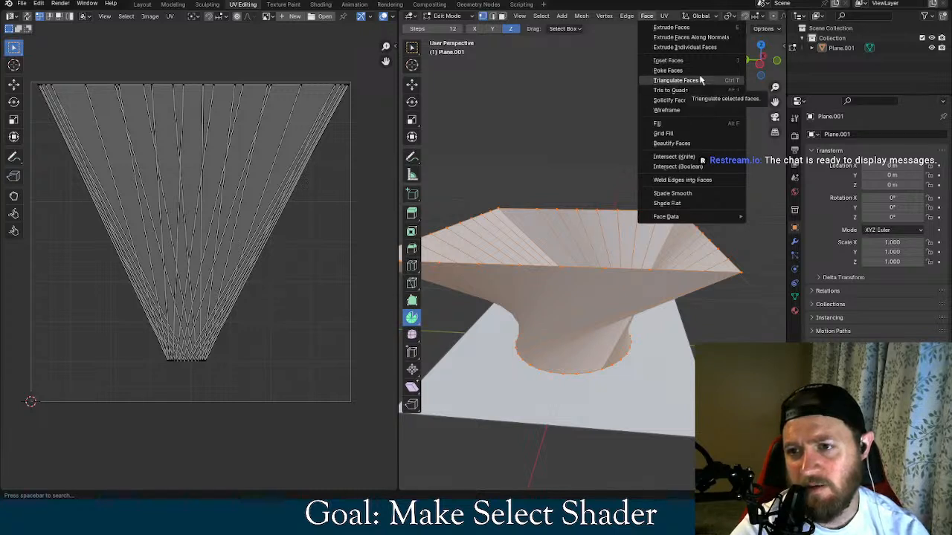
pyautogui.click(693, 135)
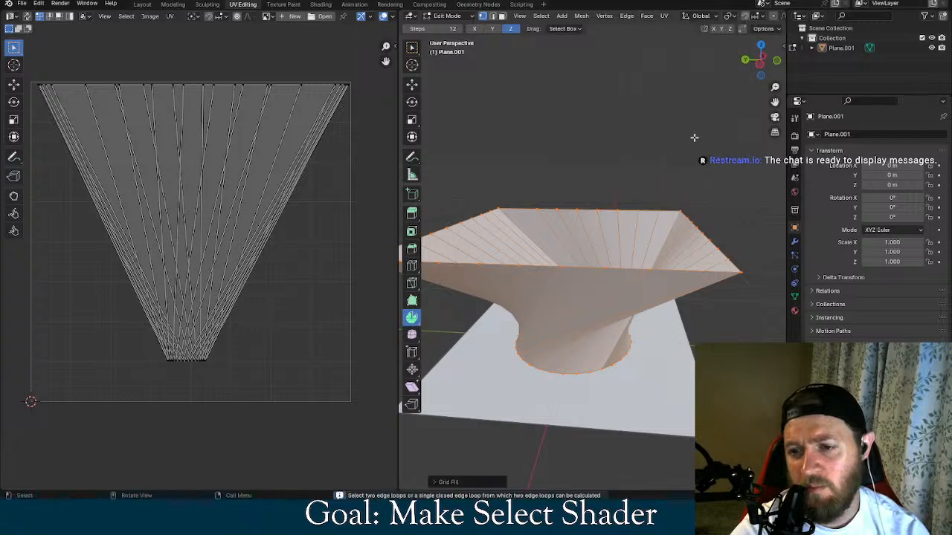
# Apply Beautify Faces to the selected funnel faces and try smooth shading followed by flat shading on them
pyautogui.click(646, 17)
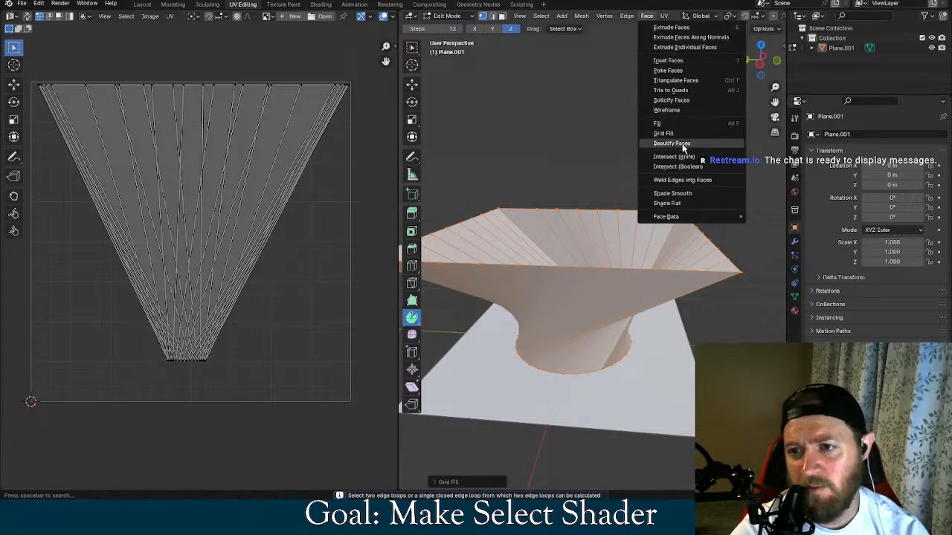
pyautogui.click(681, 144)
pyautogui.click(647, 16)
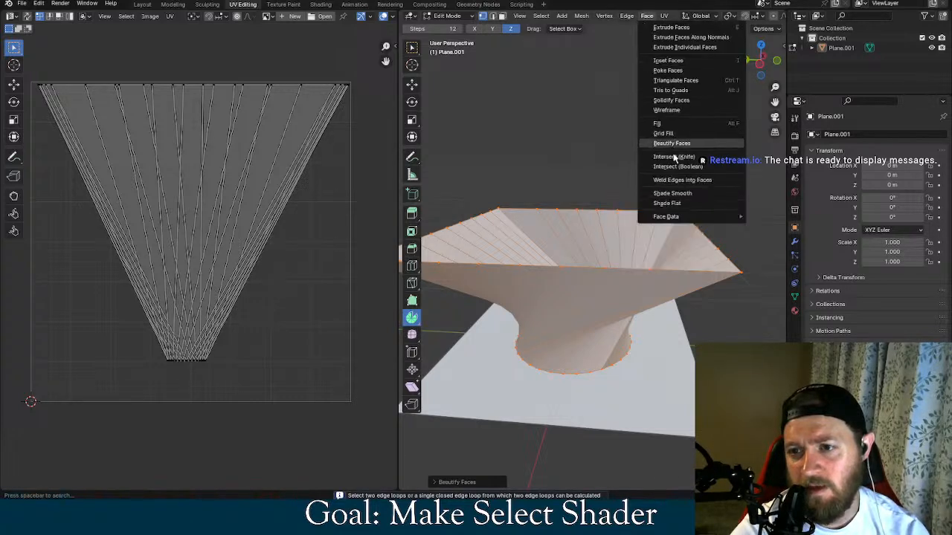
pyautogui.click(681, 193)
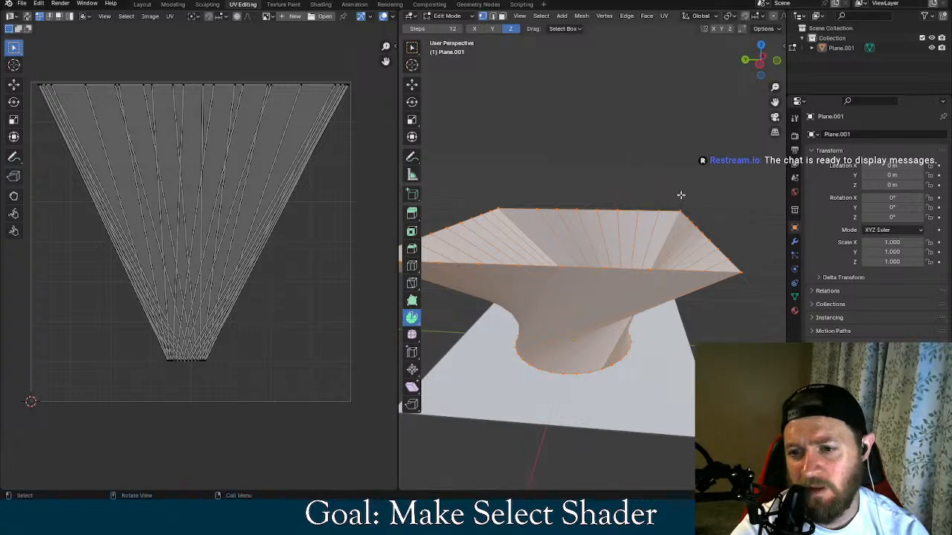
pyautogui.click(647, 16)
pyautogui.click(681, 204)
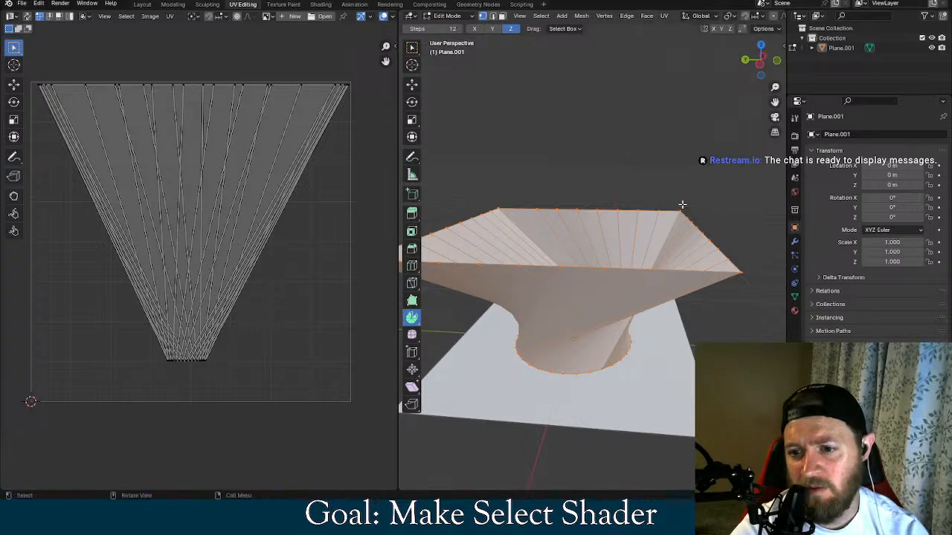
# Try an edge crease of 1.000 on the selected funnel edges
pyautogui.click(640, 20)
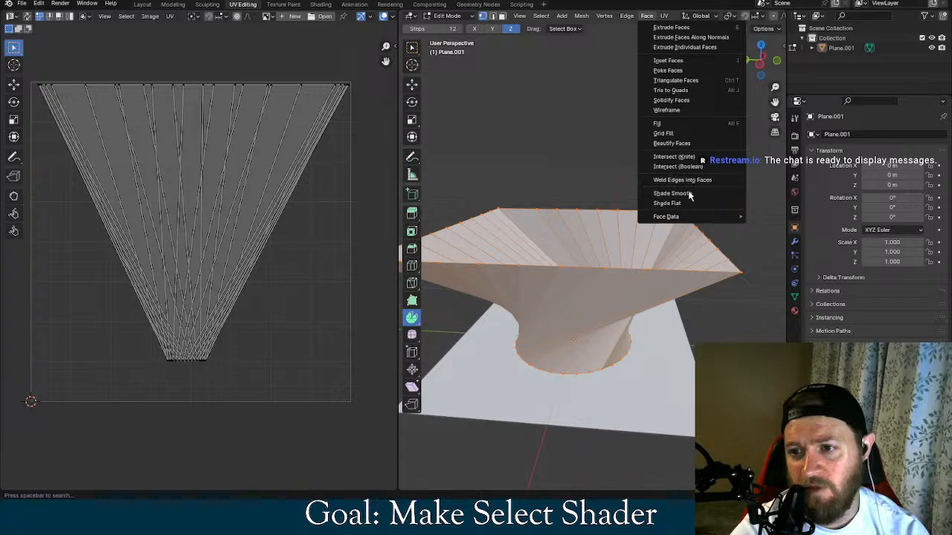
pyautogui.moveTo(660, 18)
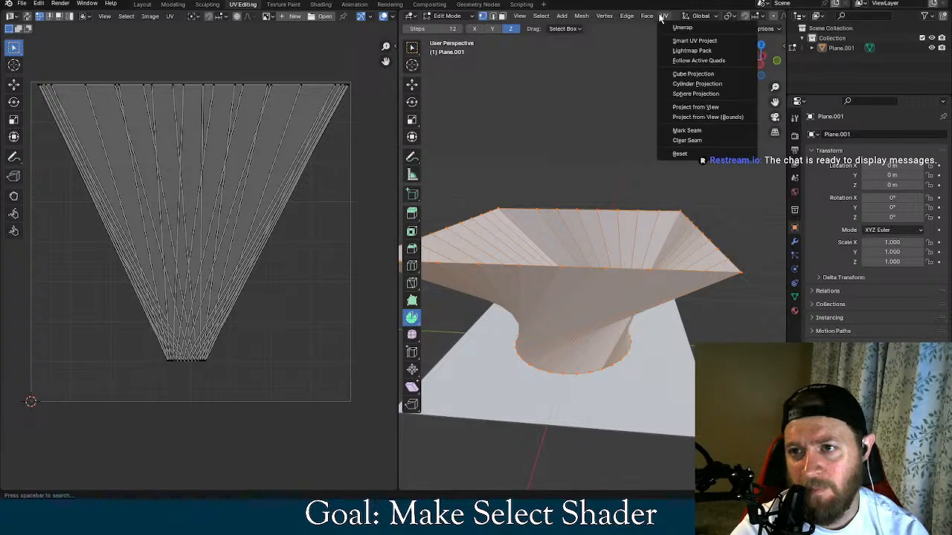
pyautogui.moveTo(626, 16)
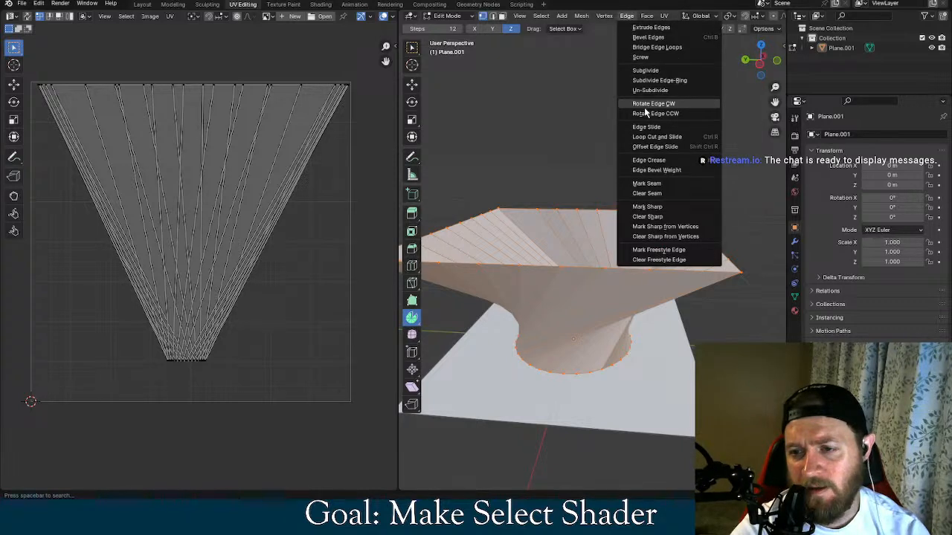
pyautogui.click(648, 159)
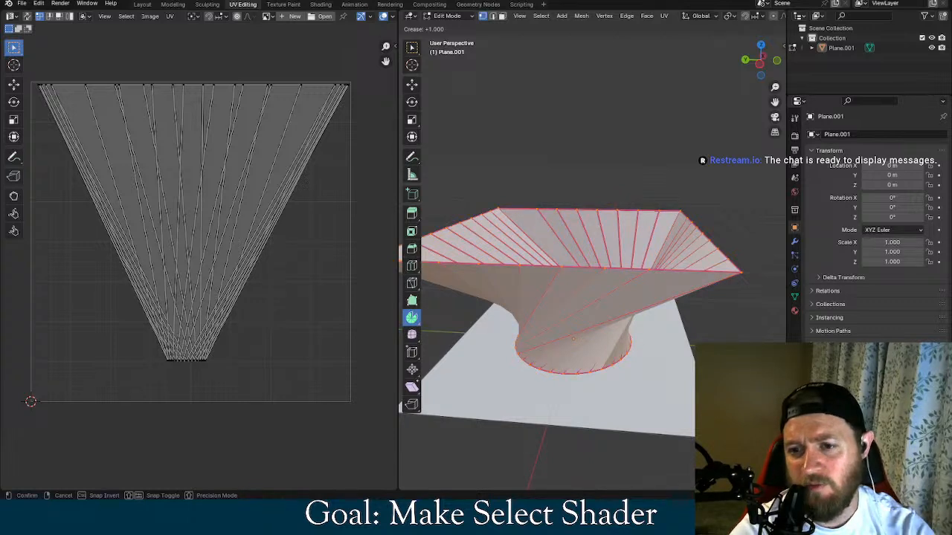
pyautogui.press('Return')
# Try an edge bevel weight of 1.000 on the selected funnel edges
pyautogui.click(627, 15)
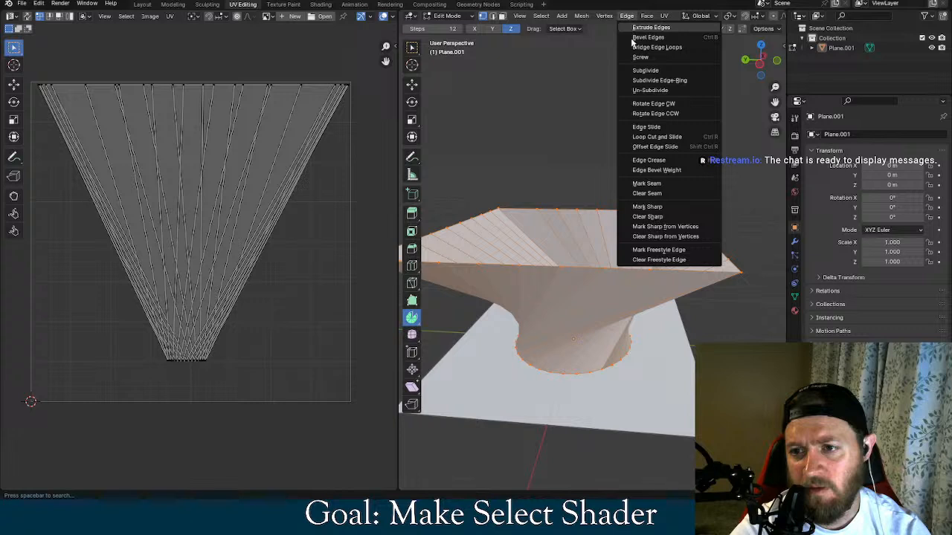
pyautogui.click(656, 170)
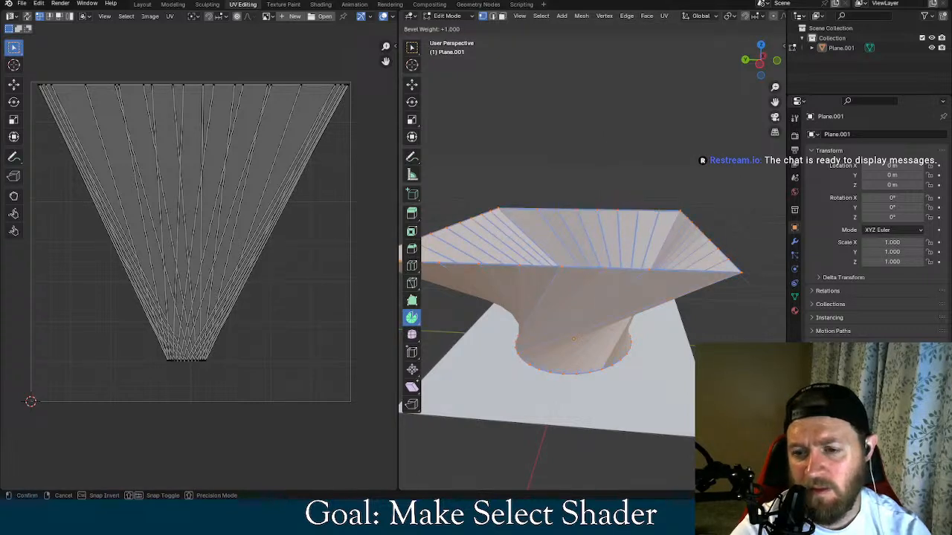
pyautogui.press('Return')
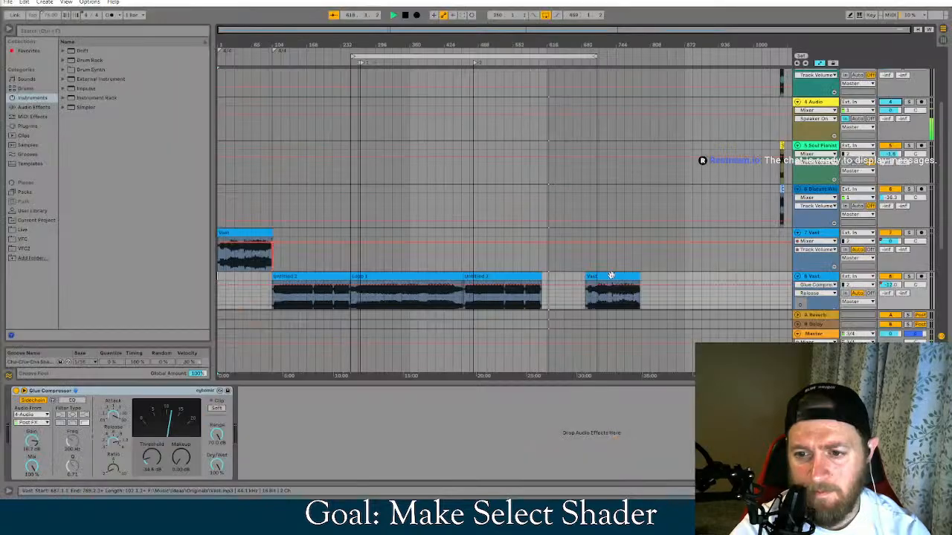
pyautogui.moveTo(608, 294); pyautogui.dragTo(565, 294)
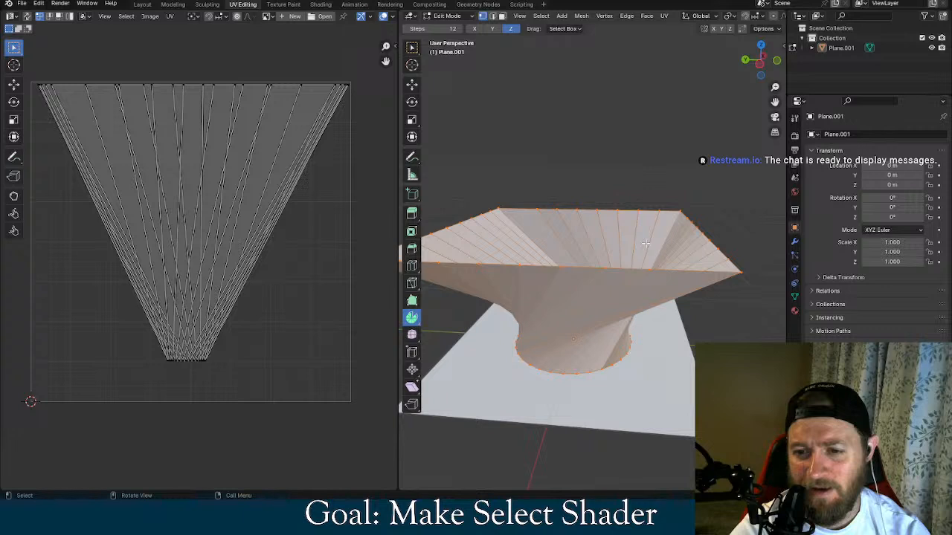
# Clear the sharp marks from all selected edges of the funnel
pyautogui.click(627, 16)
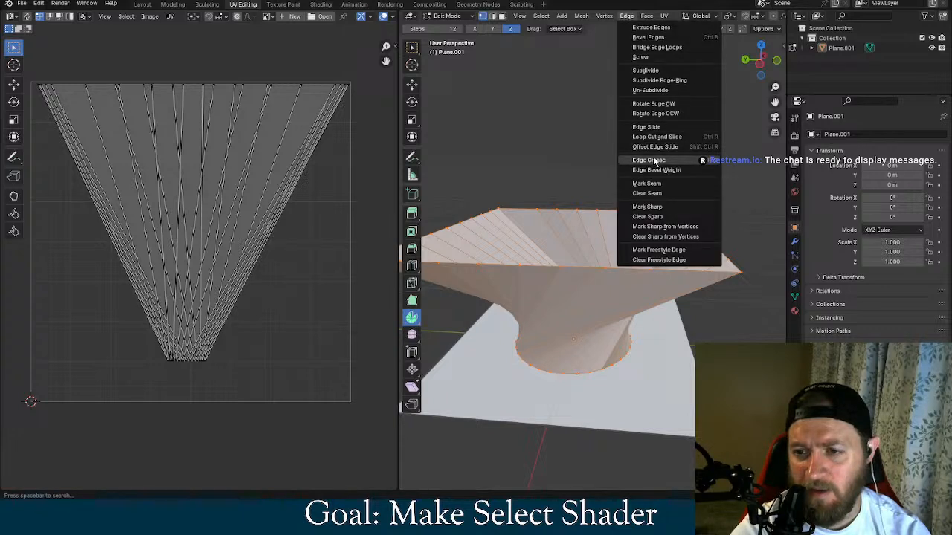
pyautogui.click(671, 217)
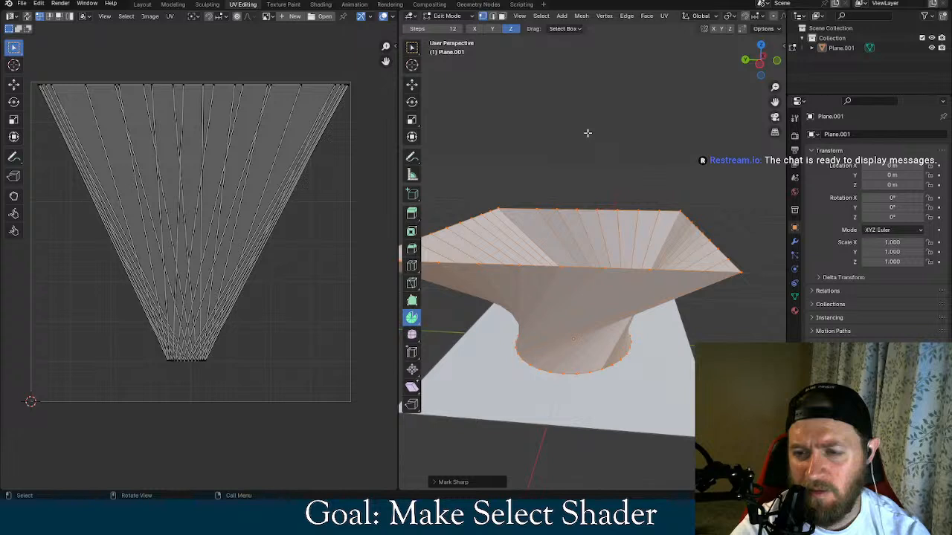
pyautogui.click(603, 16)
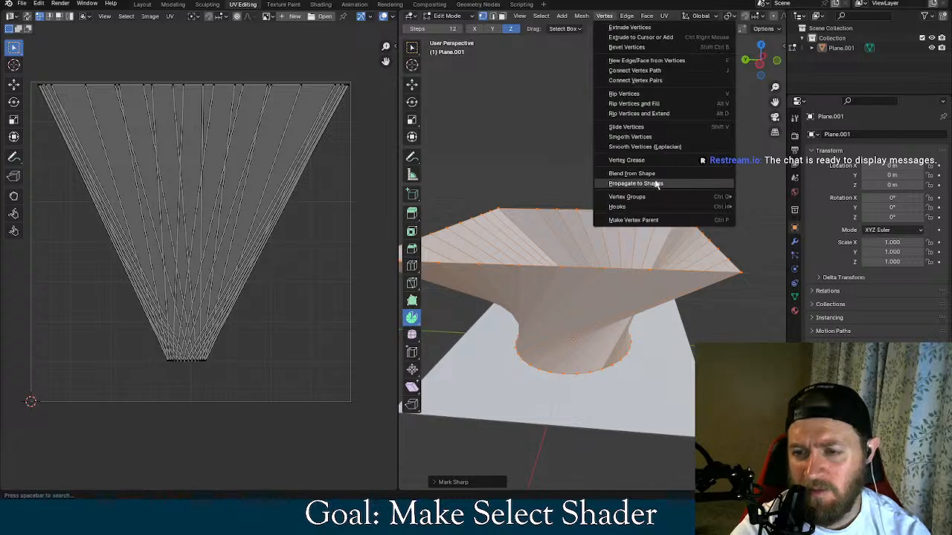
pyautogui.click(629, 15)
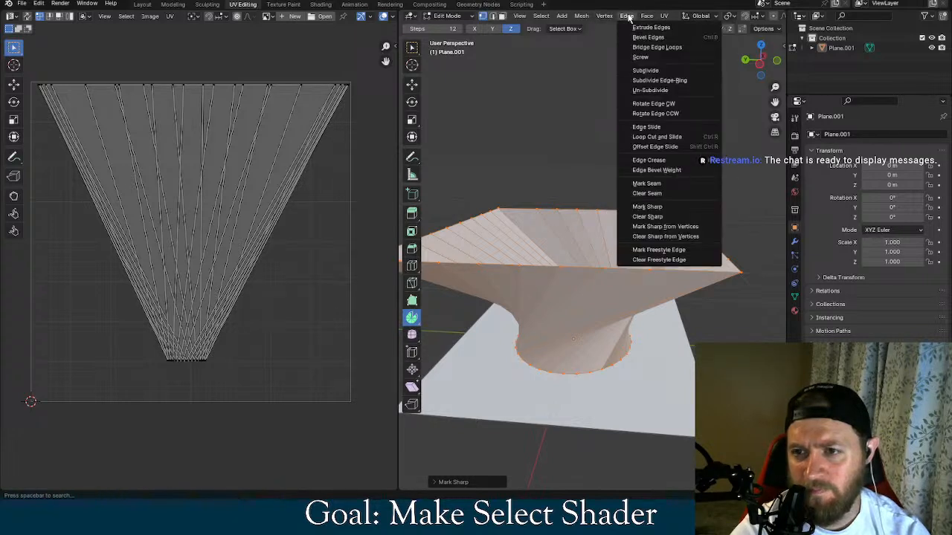
pyautogui.click(657, 217)
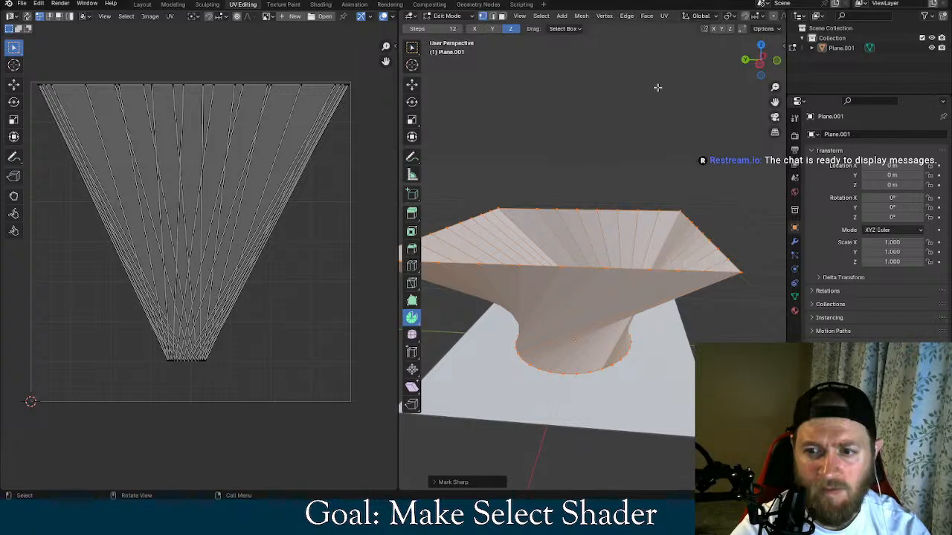
# Try the Screw operation on the selected funnel edges and Slide Vertices on its rim and base vertices
pyautogui.click(627, 16)
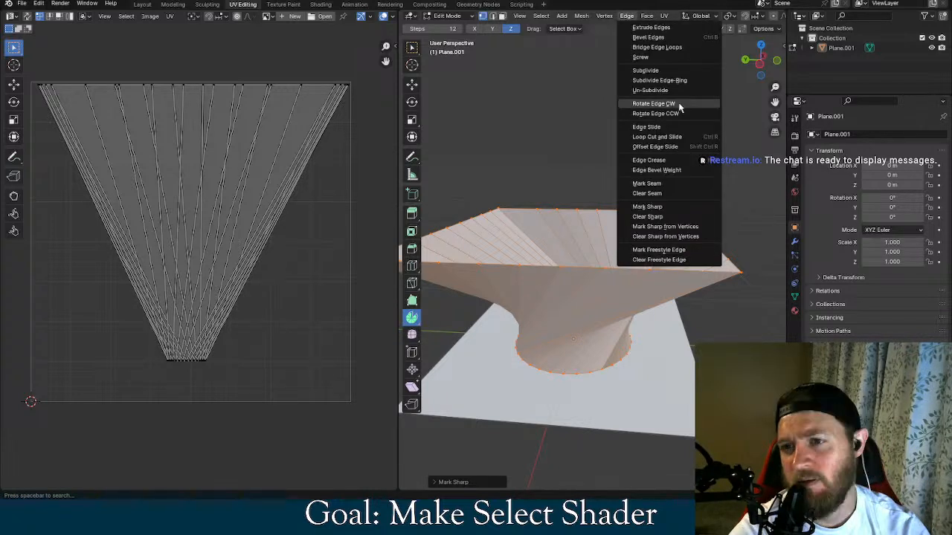
pyautogui.click(674, 57)
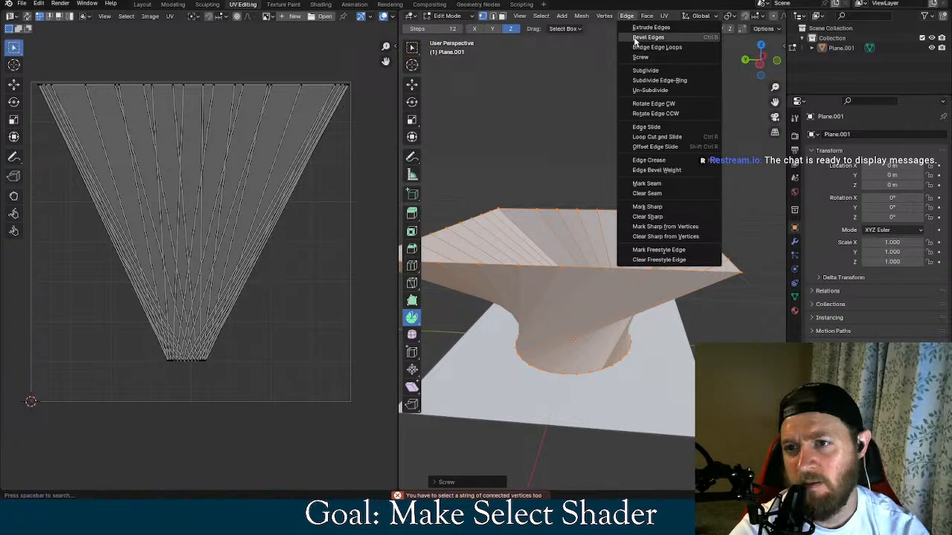
pyautogui.moveTo(604, 16)
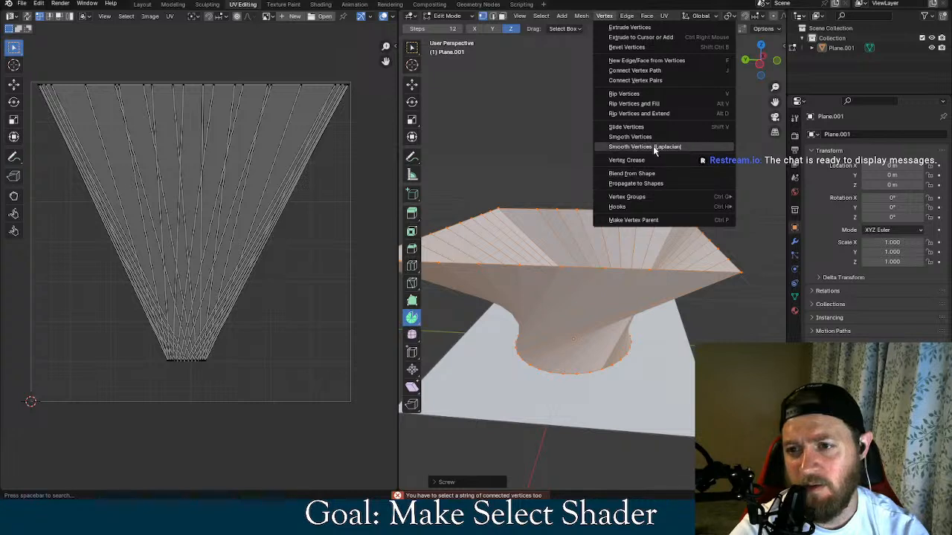
pyautogui.click(628, 127)
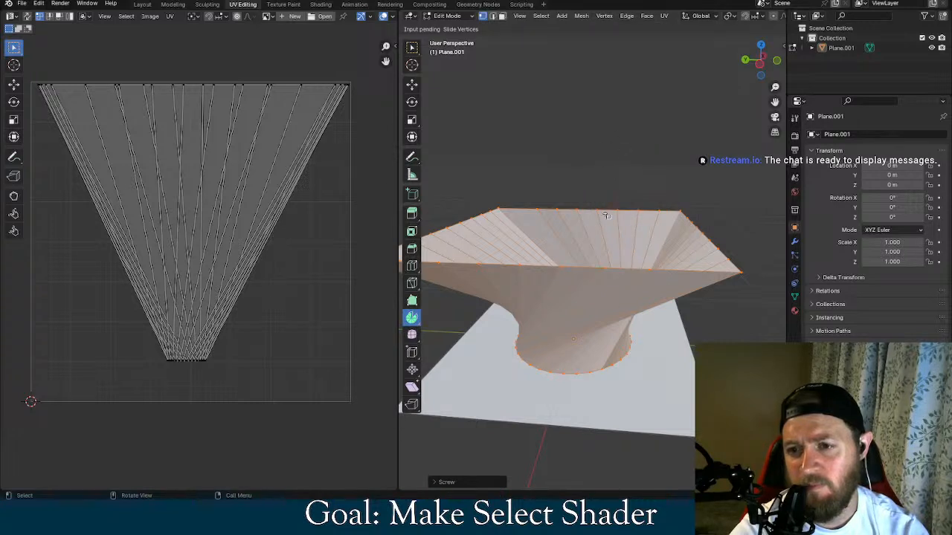
pyautogui.click(628, 192)
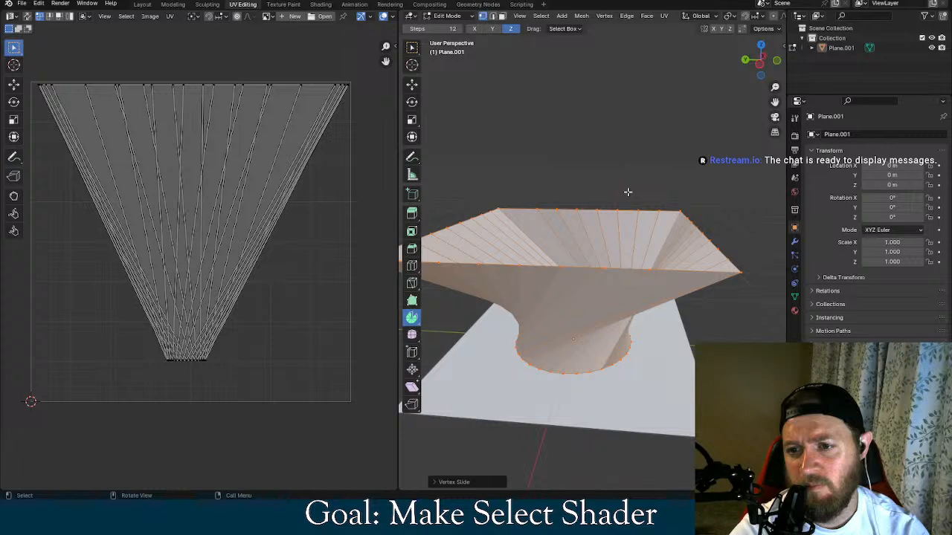
# Clear the funnel selection and select the entire mesh, including the flat plane beneath the funnel
pyautogui.click(660, 156)
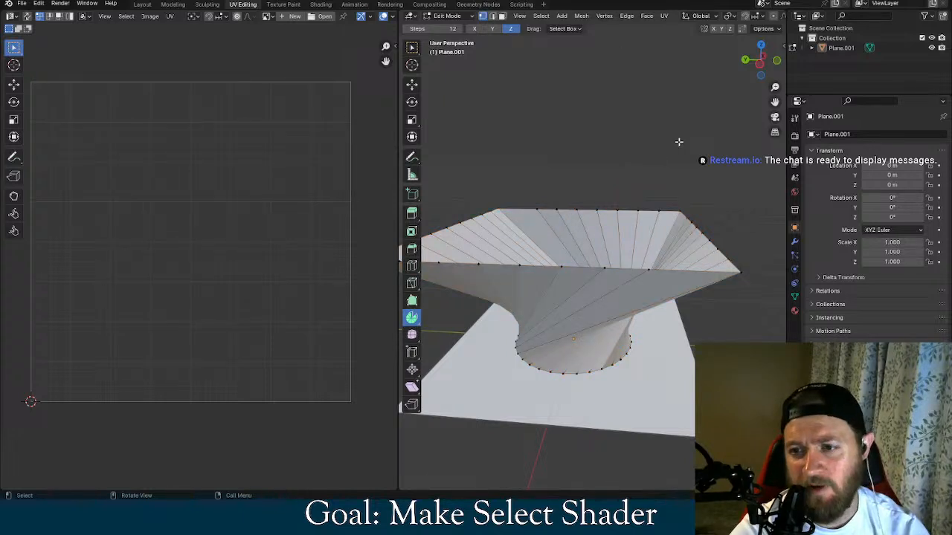
pyautogui.click(582, 16)
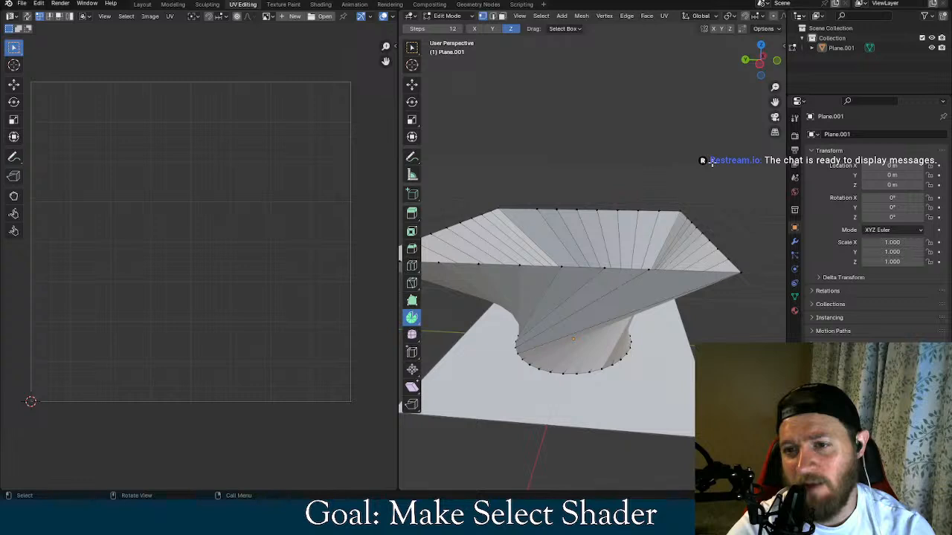
pyautogui.press('a')
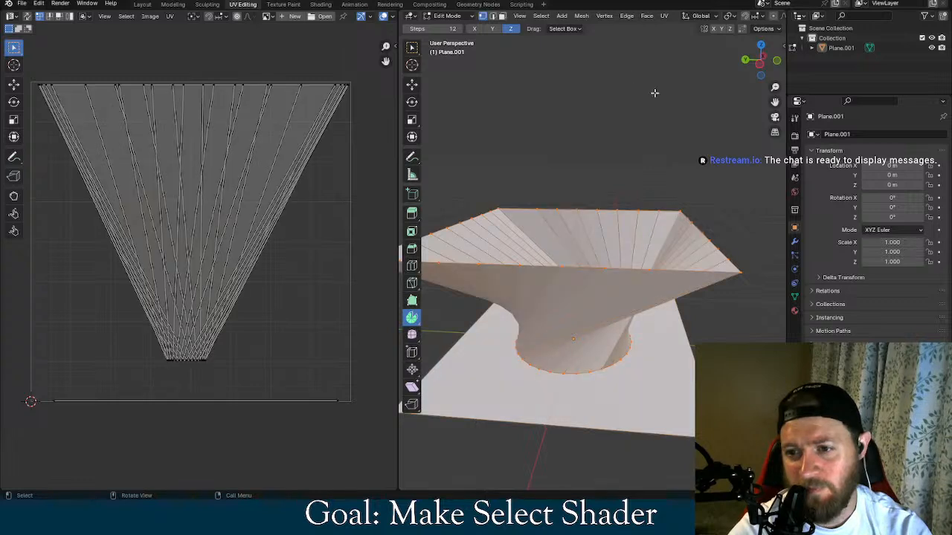
# Run Tris to Quads on the whole mesh with Max Face Angle 180°, Max Shape Angle 94.5° and Compare VCols enabled
pyautogui.click(581, 16)
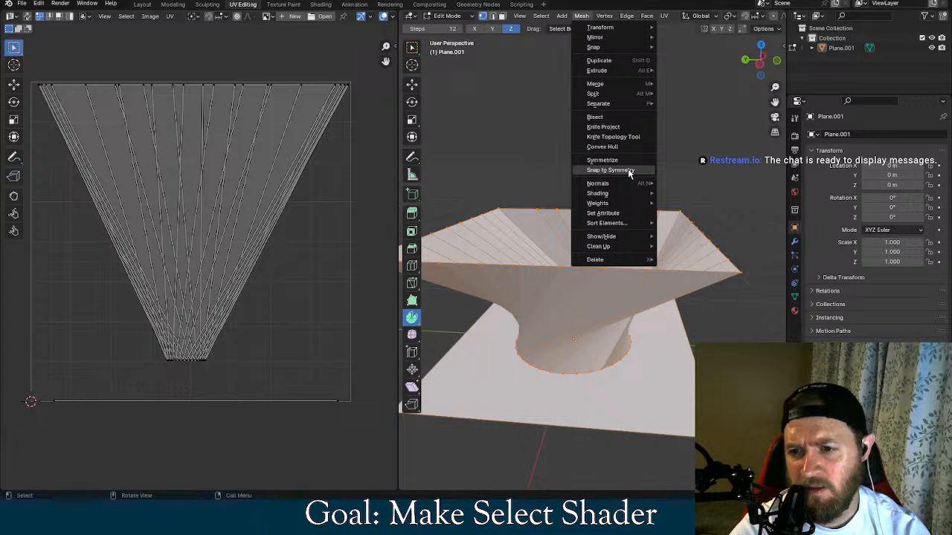
pyautogui.moveTo(622, 205)
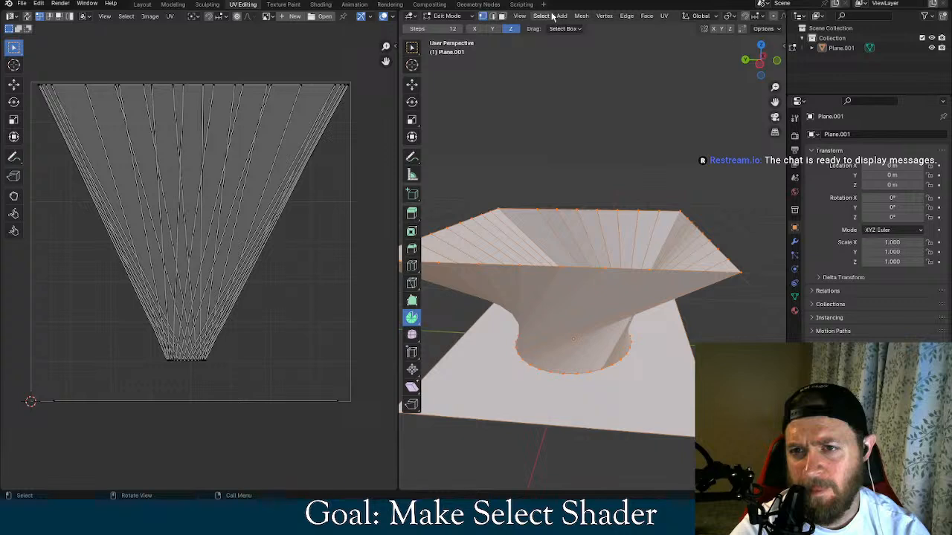
pyautogui.click(579, 15)
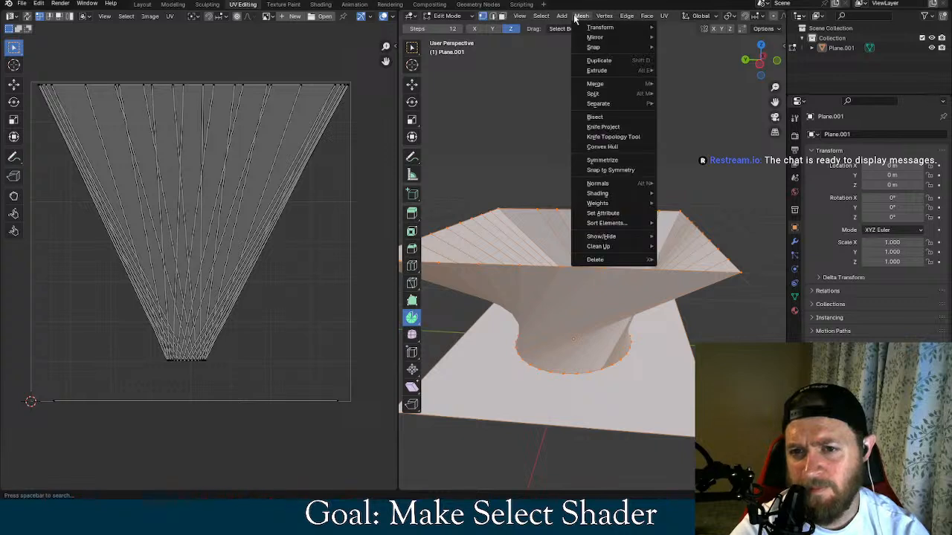
pyautogui.moveTo(617, 21)
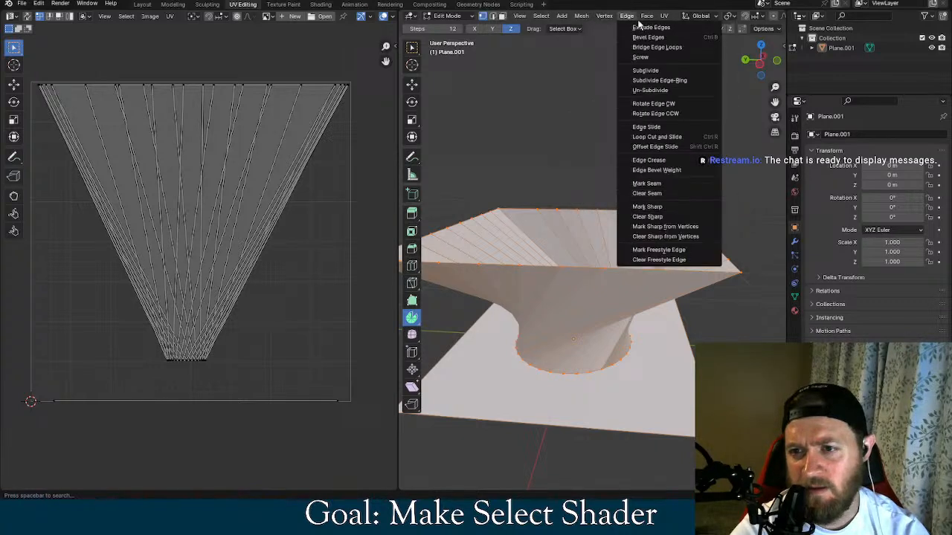
pyautogui.hotkey('alt', 'j')
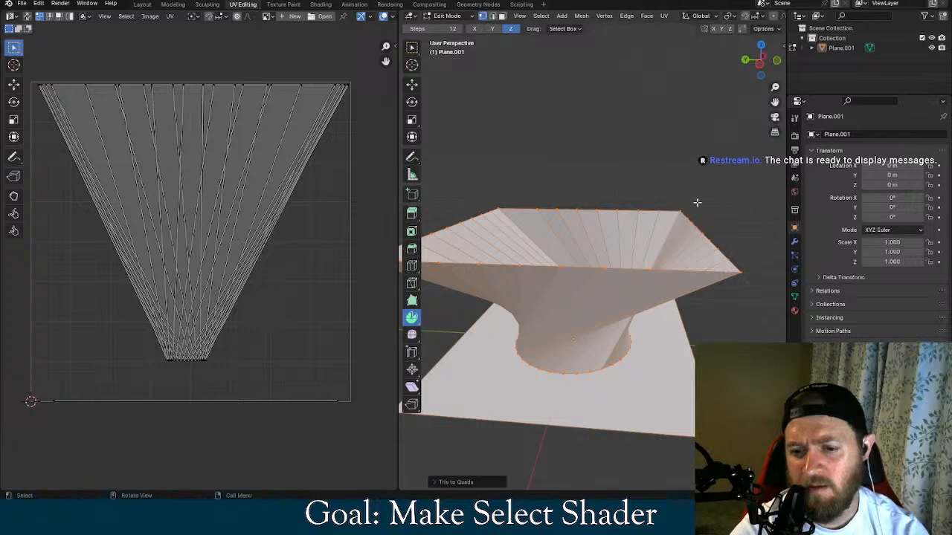
pyautogui.click(435, 482)
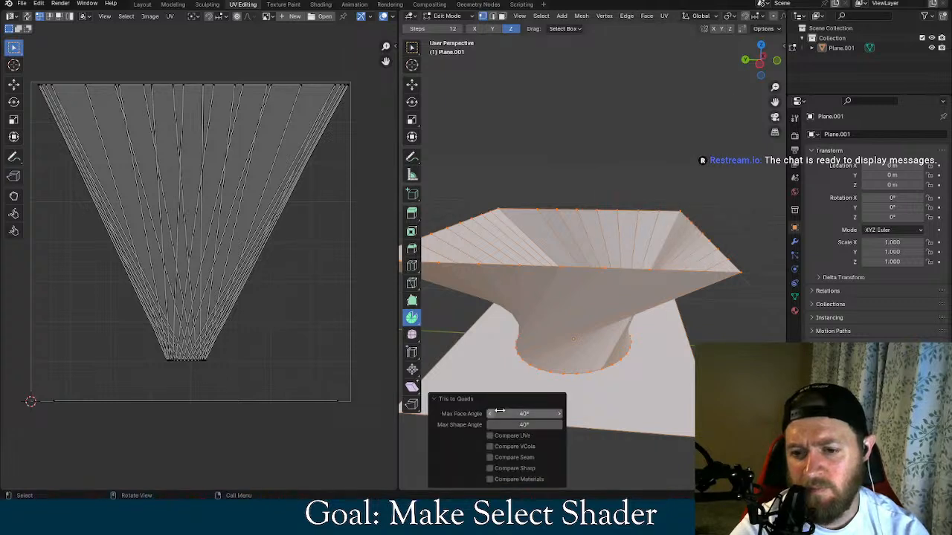
pyautogui.moveTo(499, 412); pyautogui.dragTo(449, 412)
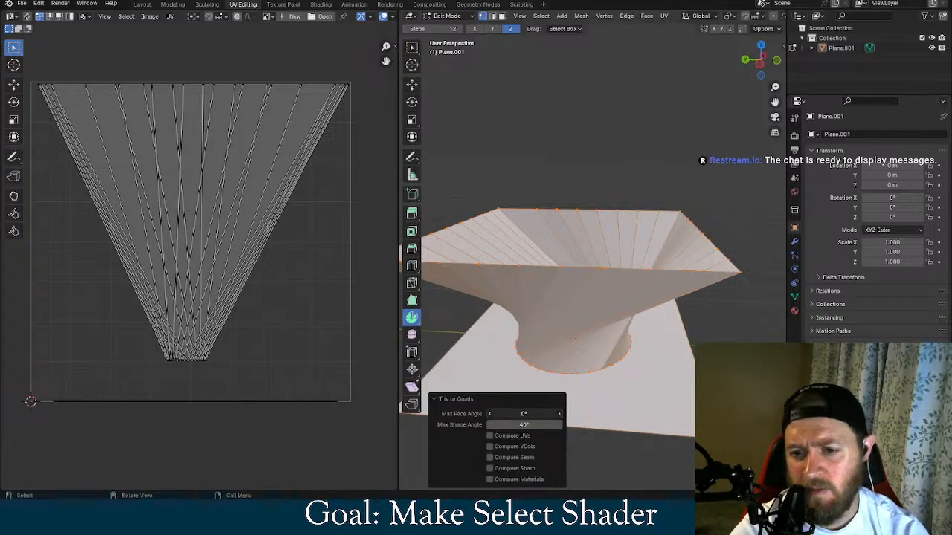
pyautogui.moveTo(521, 413); pyautogui.dragTo(539, 425)
pyautogui.click(498, 447)
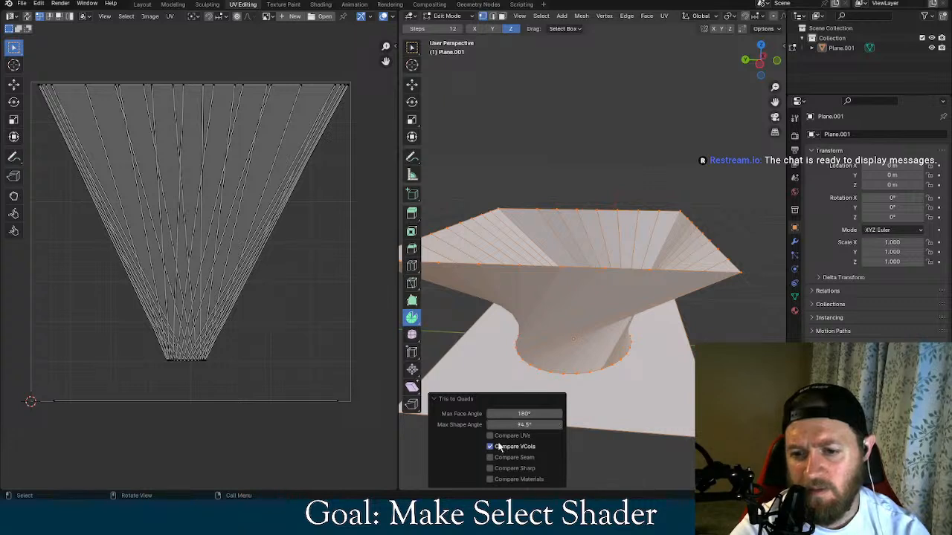
# Undo the last two operations on the mesh and redo them
pyautogui.hotkey('ctrl', 'z')
pyautogui.hotkey('ctrl', 'z')
pyautogui.hotkey('ctrl', 'shift', 'z')
pyautogui.hotkey('ctrl', 'shift', 'z')
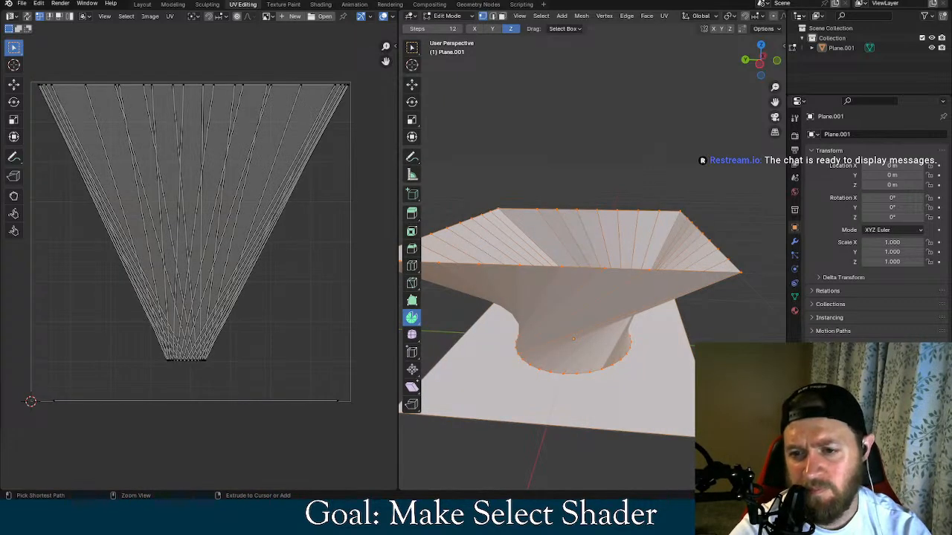
# Try Grid Fill on the whole selected mesh and undo the attempts
pyautogui.click(645, 17)
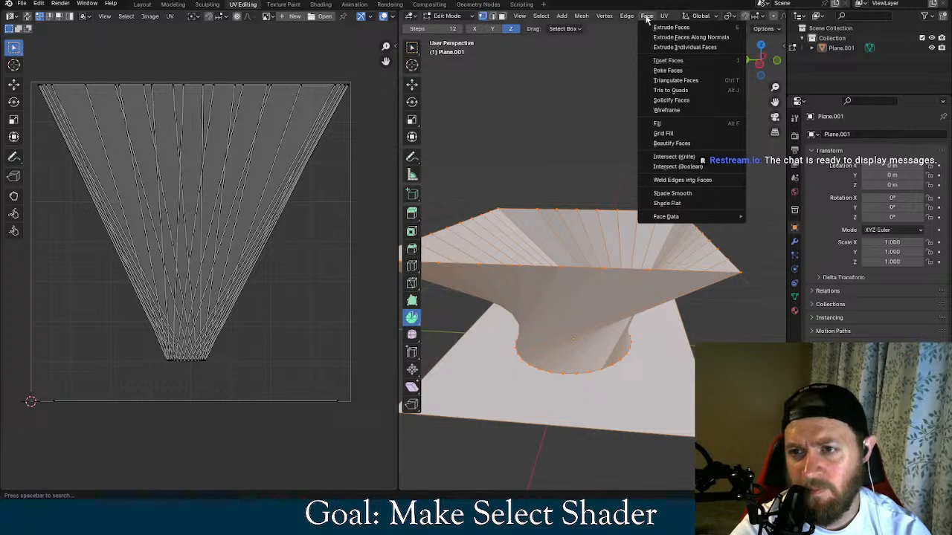
pyautogui.click(684, 132)
pyautogui.hotkey('ctrl', 'z')
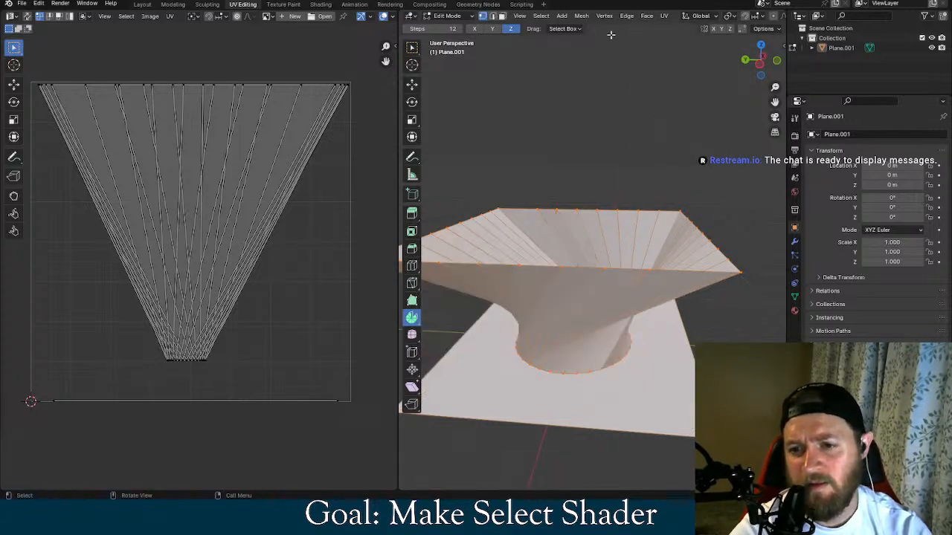
pyautogui.click(627, 15)
pyautogui.moveTo(647, 16)
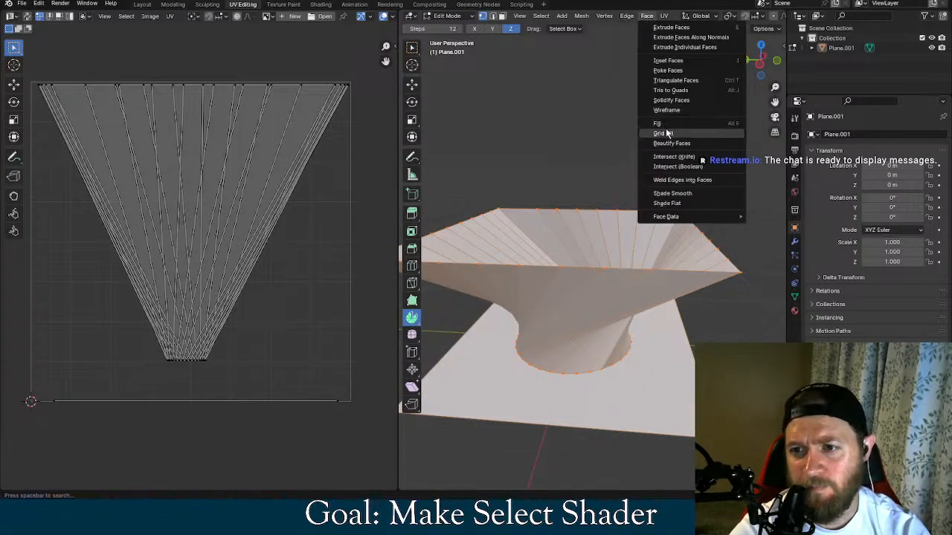
pyautogui.click(667, 133)
pyautogui.hotkey('ctrl', 'z')
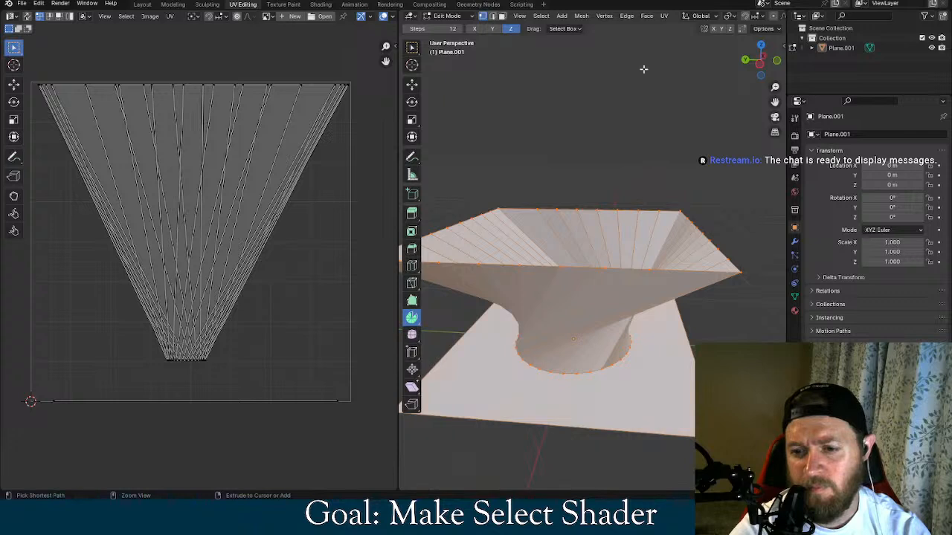
# Try Triangulate Faces on the whole mesh with the Beauty quad and n-gon methods, and undo it
pyautogui.click(646, 16)
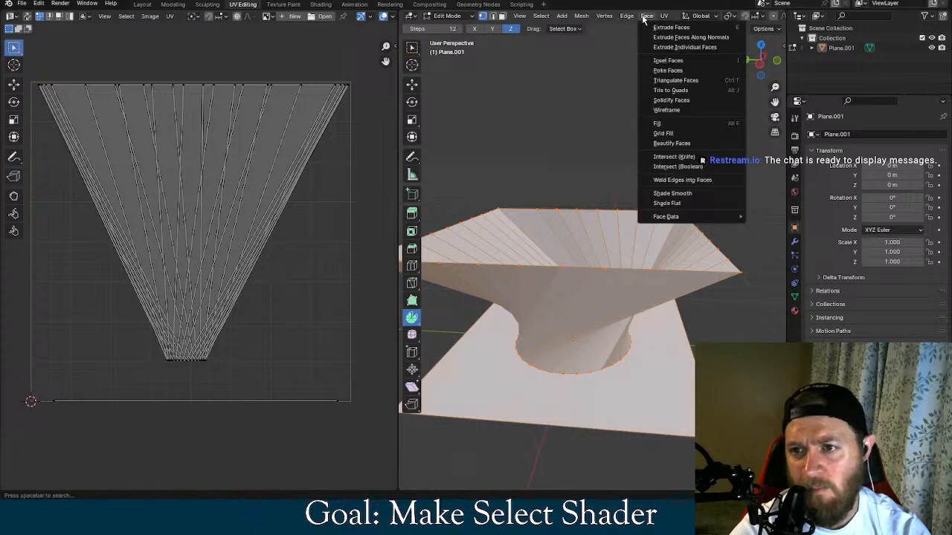
pyautogui.click(697, 82)
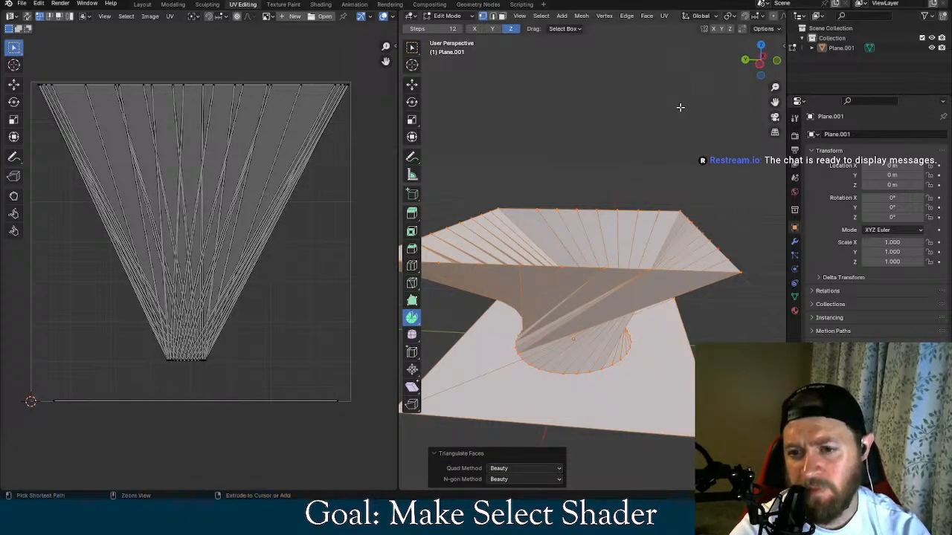
pyautogui.hotkey('ctrl', 'z')
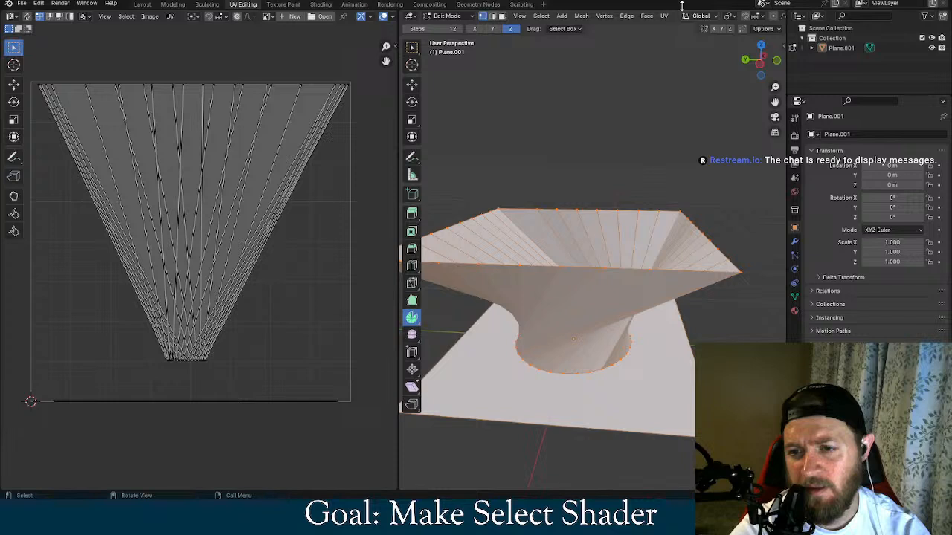
# Try Poke Faces on the whole mesh with a Poke Offset of 0.19 m and Weighted Median center, and undo it
pyautogui.click(646, 16)
pyautogui.click(662, 68)
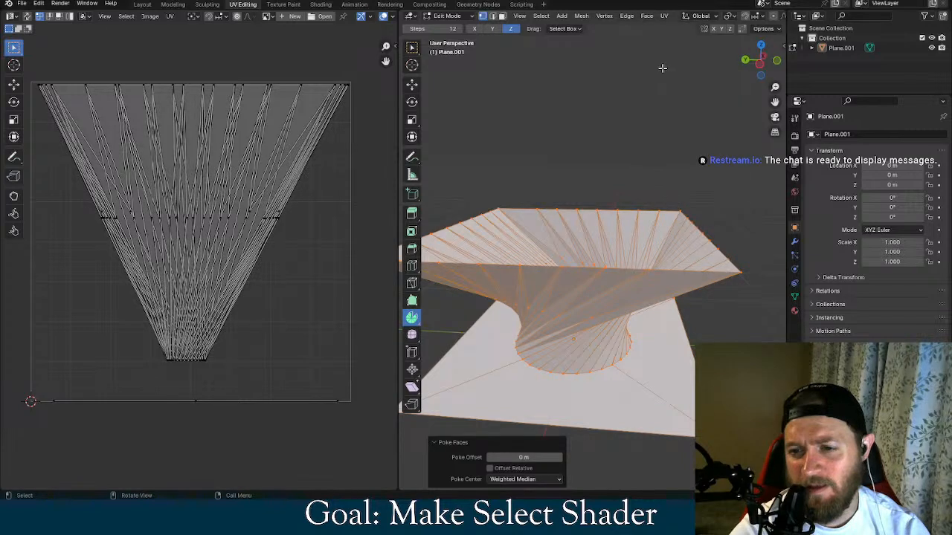
pyautogui.moveTo(524, 457)
pyautogui.mouseDown()
pyautogui.moveTo(506, 458)
pyautogui.moveTo(535, 457)
pyautogui.mouseUp()
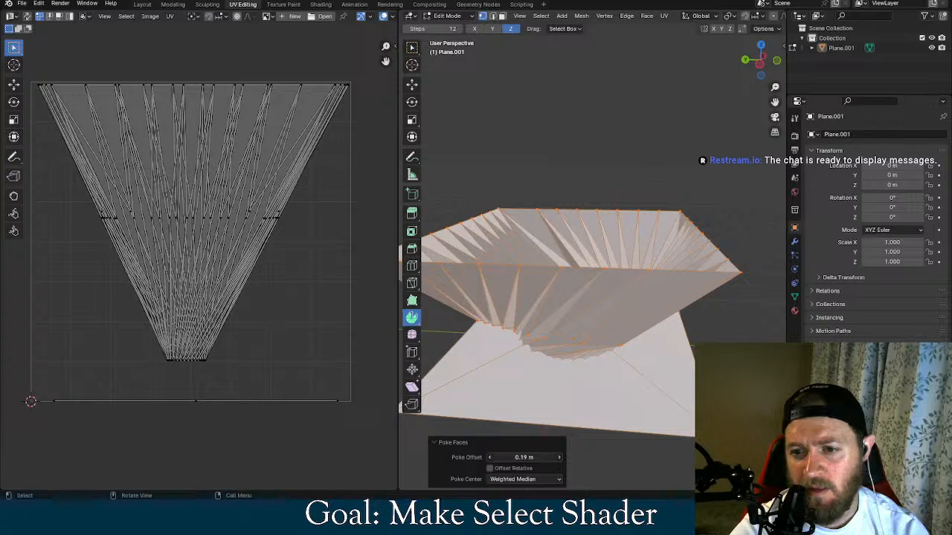
pyautogui.hotkey('ctrl', 'z')
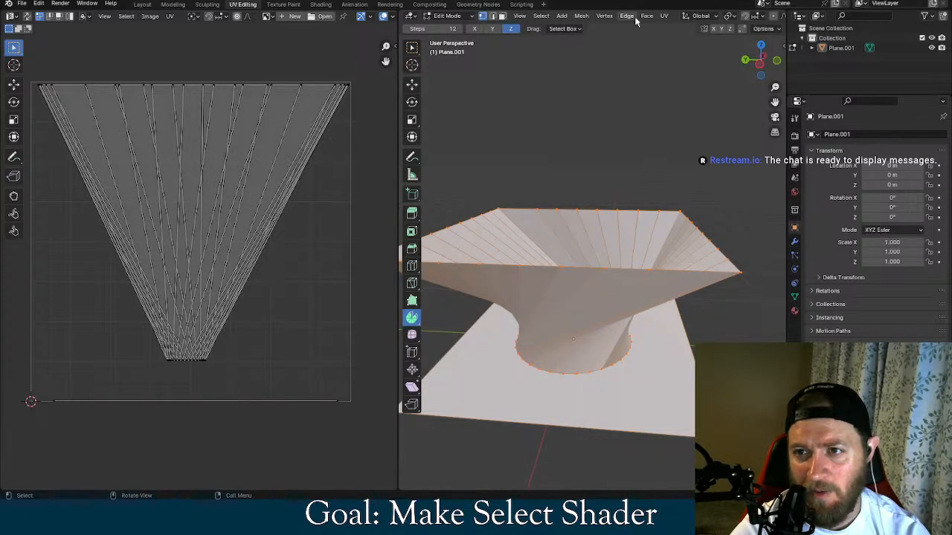
pyautogui.click(645, 16)
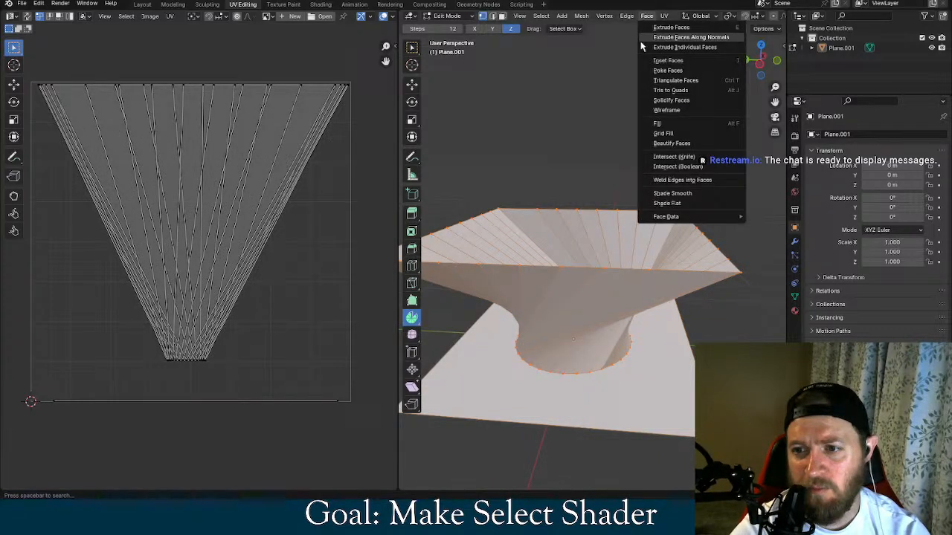
pyautogui.click(647, 15)
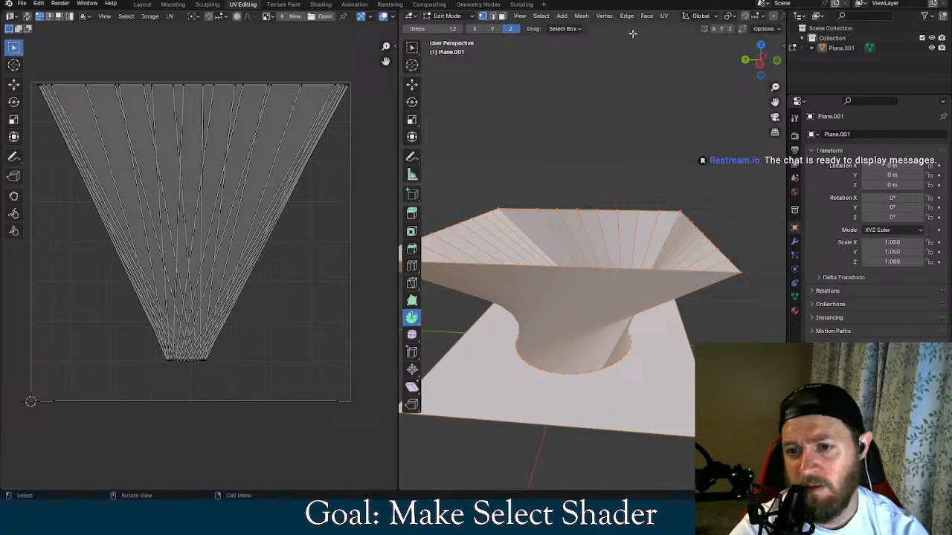
# Add 33 horizontal loop cuts around the funnel without sliding them and select the whole mesh
pyautogui.moveTo(631, 33); pyautogui.dragTo(618, 148, button='middle')
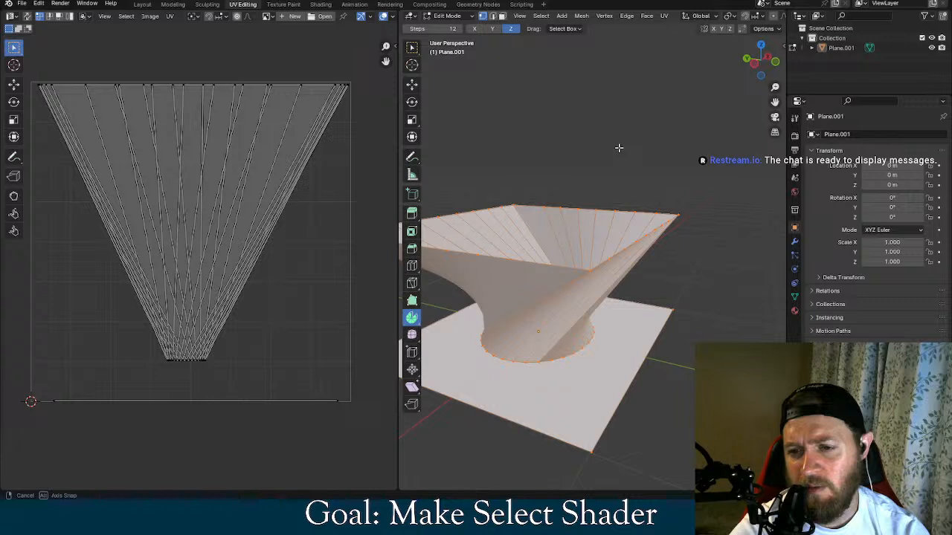
pyautogui.click(623, 16)
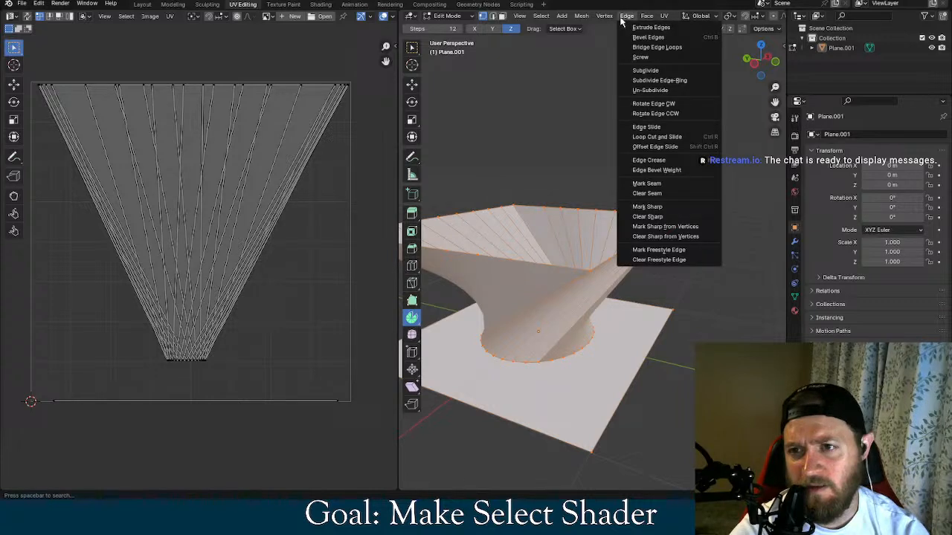
pyautogui.click(671, 138)
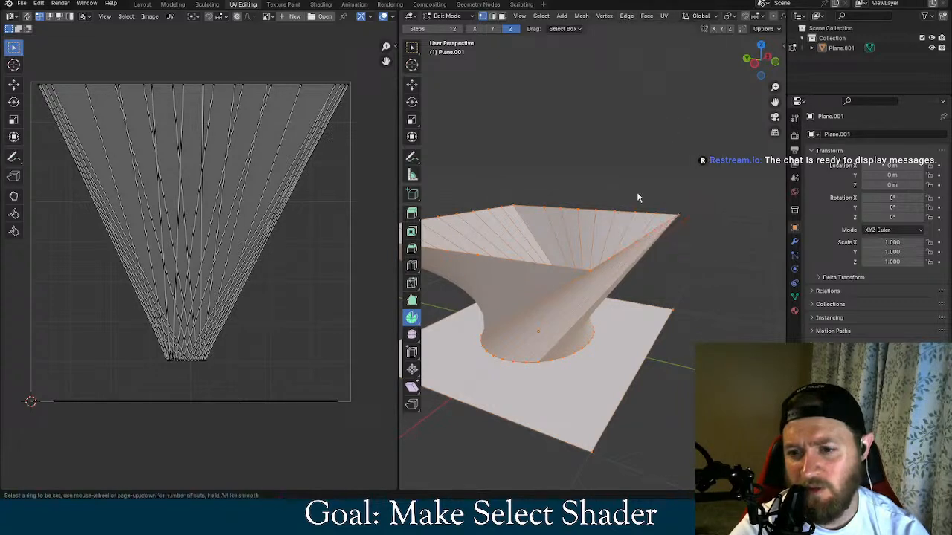
pyautogui.scroll(5, 532, 306)
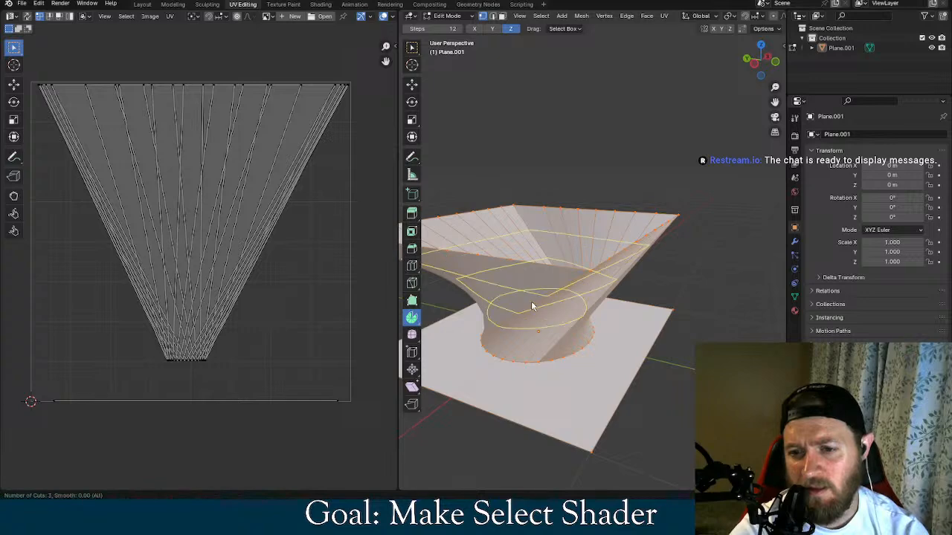
pyautogui.scroll(16, 532, 305)
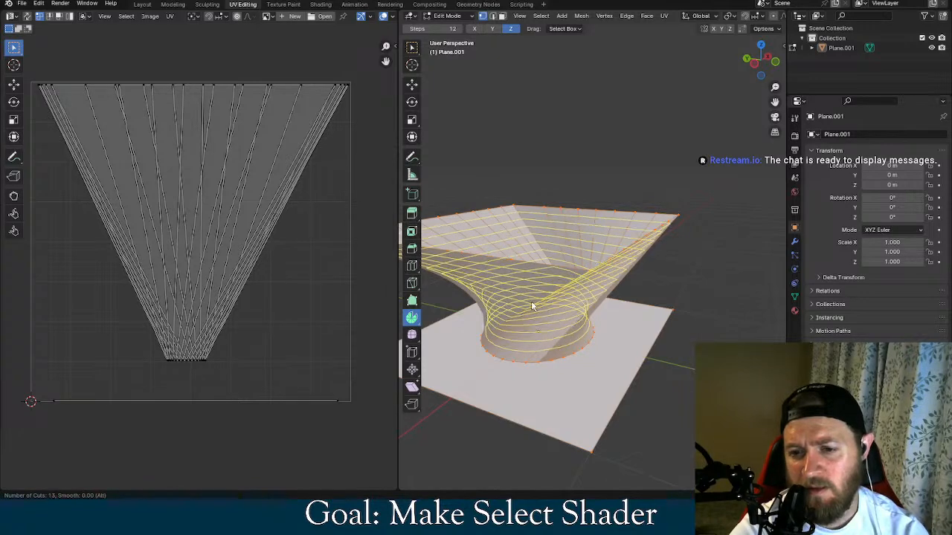
pyautogui.scroll(11, 544, 319)
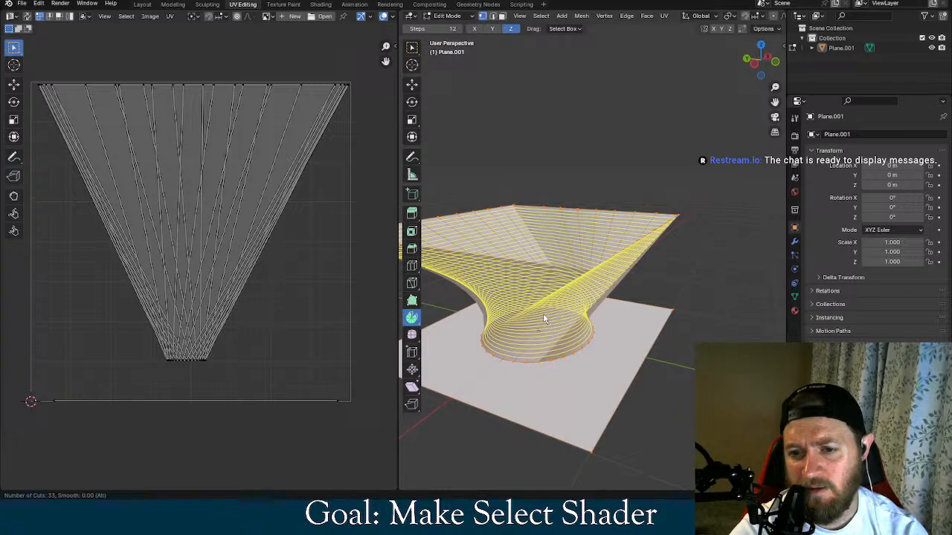
pyautogui.click(544, 318)
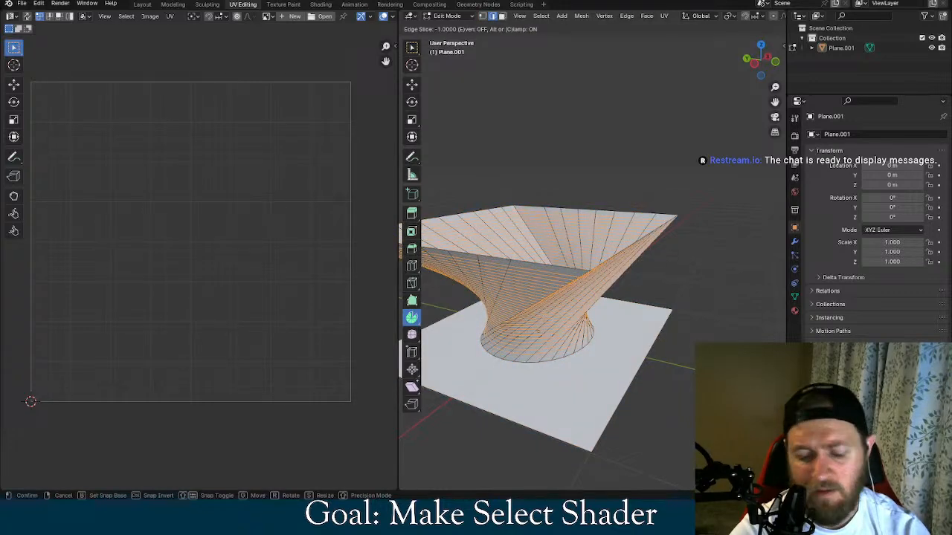
pyautogui.press('Escape')
pyautogui.moveTo(606, 169); pyautogui.dragTo(622, 155, button='middle')
pyautogui.press('a')
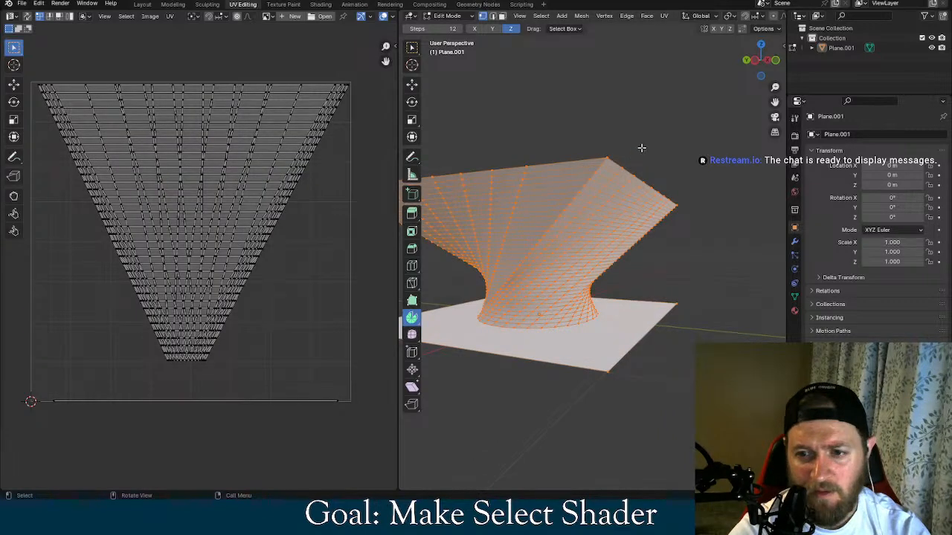
# Select only the diagonal vertex loop along the funnel's side, try Slide Vertices on it and undo the slide
pyautogui.hotkey('alt', 'a')
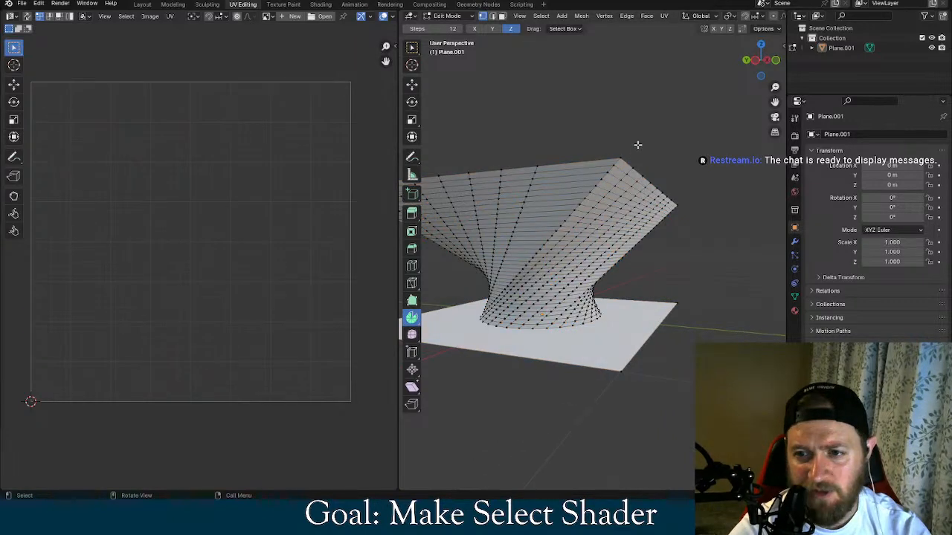
pyautogui.keyDown('ctrl'); pyautogui.click(598, 182); pyautogui.keyUp('ctrl')
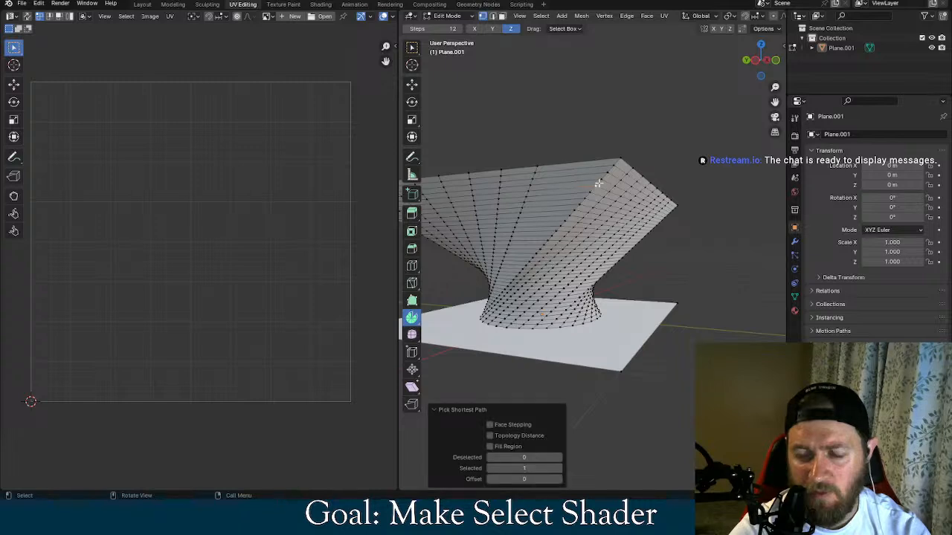
pyautogui.keyDown('alt'); pyautogui.click(598, 182); pyautogui.keyUp('alt')
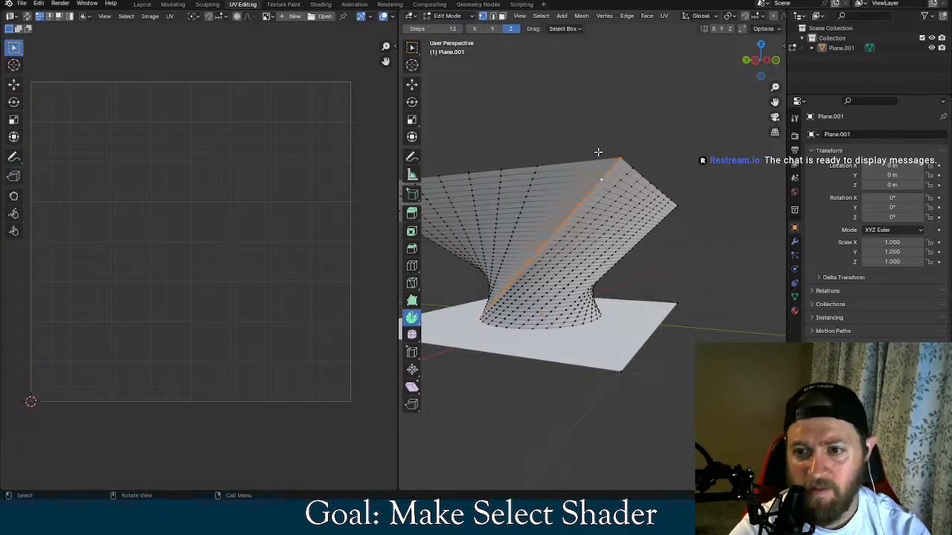
pyautogui.moveTo(644, 110); pyautogui.dragTo(606, 157, button='middle')
pyautogui.click(604, 16)
pyautogui.click(630, 138)
pyautogui.click(604, 16)
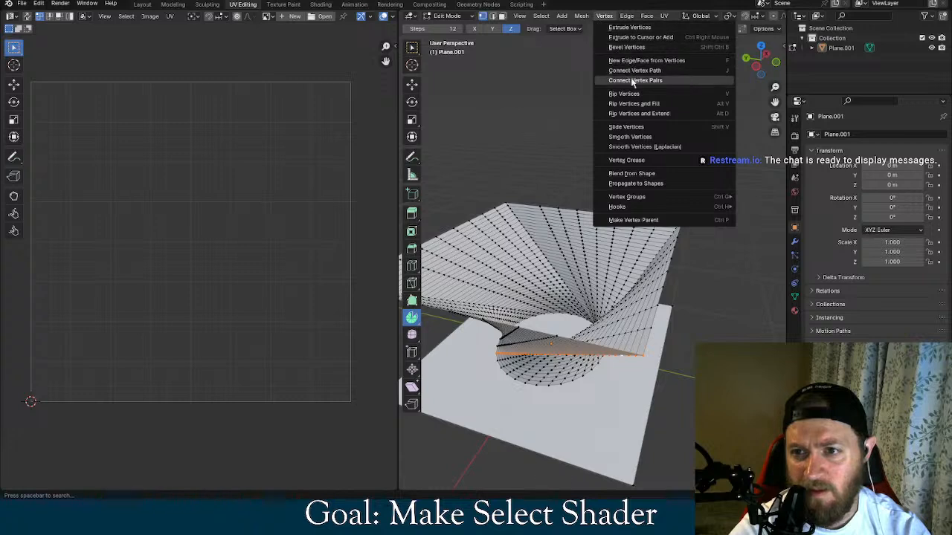
pyautogui.click(654, 126)
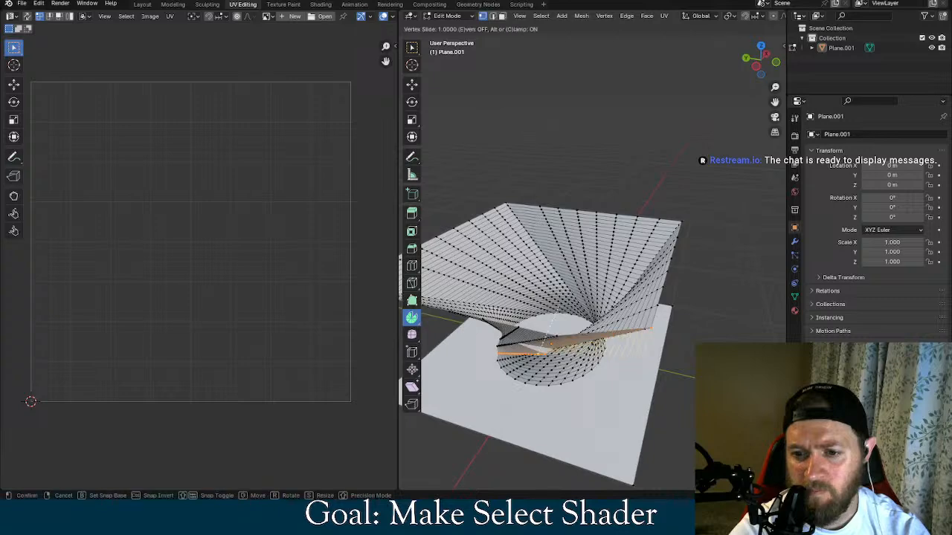
pyautogui.click(545, 353)
pyautogui.moveTo(565, 402); pyautogui.dragTo(651, 295, button='middle')
pyautogui.hotkey('ctrl', 'z')
# Try an Edge Bevel Weight of 25 on the selected diagonal edge loop and undo it
pyautogui.click(581, 15)
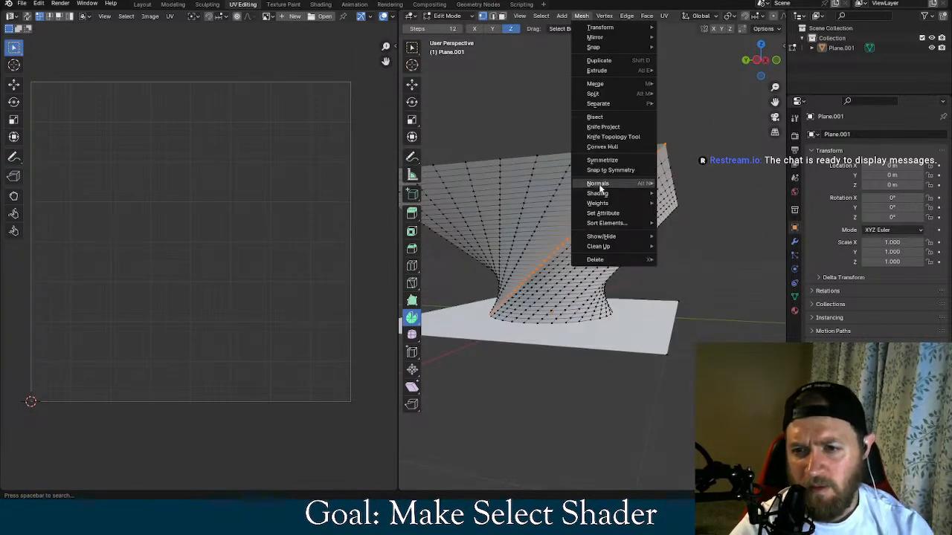
pyautogui.click(608, 16)
pyautogui.click(627, 15)
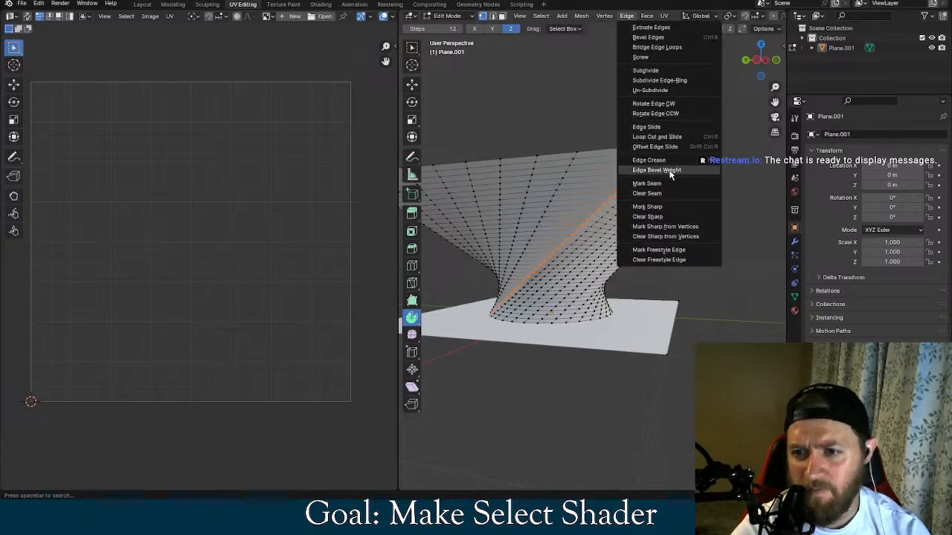
pyautogui.click(657, 170)
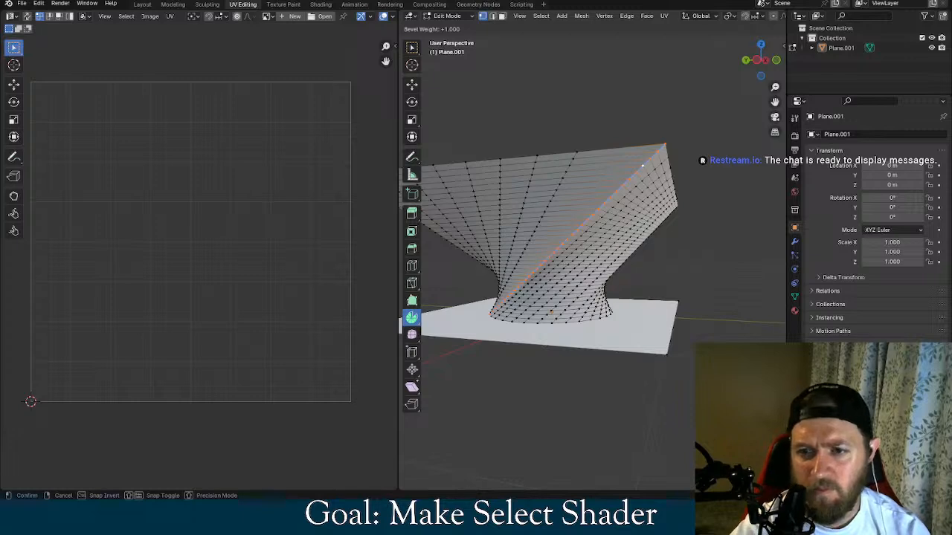
pyautogui.write('25')
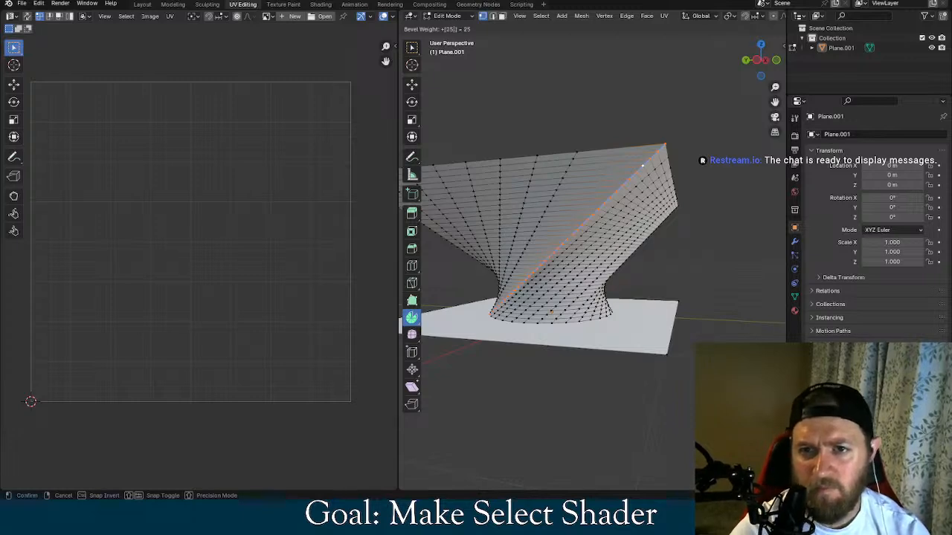
pyautogui.press('Return')
pyautogui.moveTo(585, 179); pyautogui.dragTo(606, 213, button='middle')
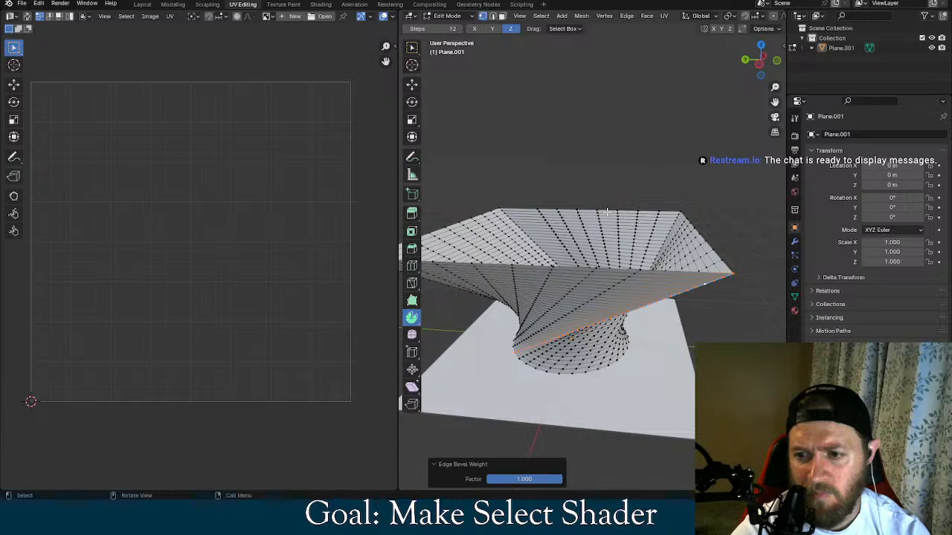
pyautogui.hotkey('ctrl', 'z')
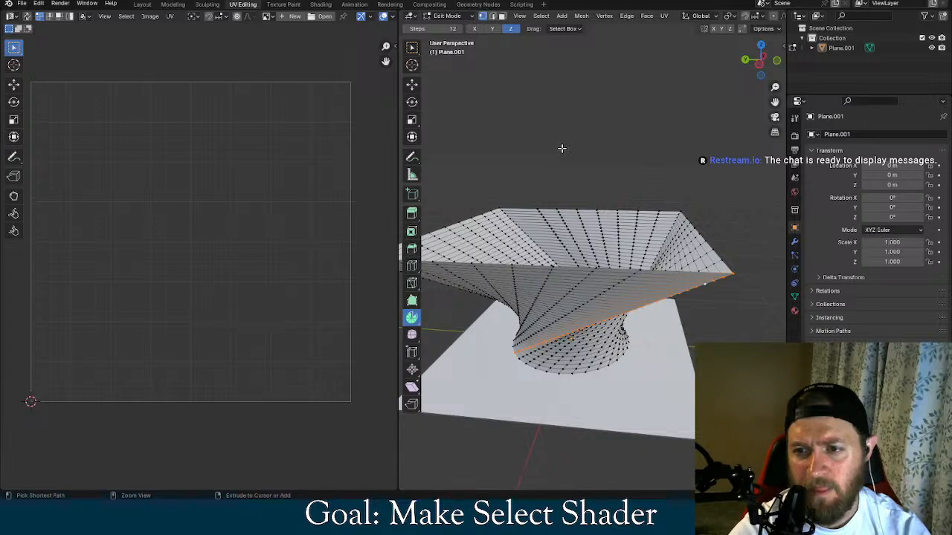
# Undo the diagonal loop selection and the loop cuts on the funnel
pyautogui.hotkey('ctrl', 'z')
pyautogui.hotkey('ctrl', 'z')
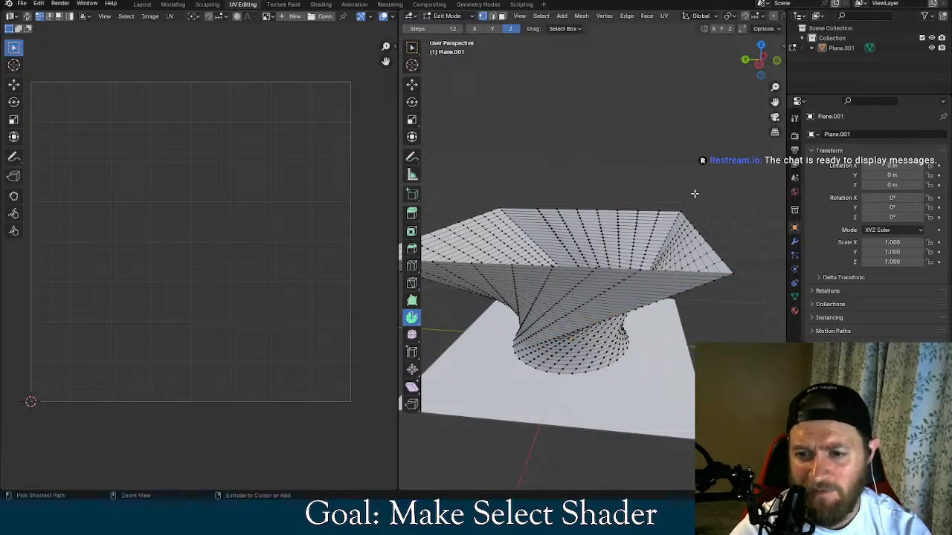
pyautogui.hotkey('ctrl', 'z')
pyautogui.hotkey('ctrl', 'z')
pyautogui.hotkey('ctrl', 'z')
pyautogui.hotkey('ctrl', 'z')
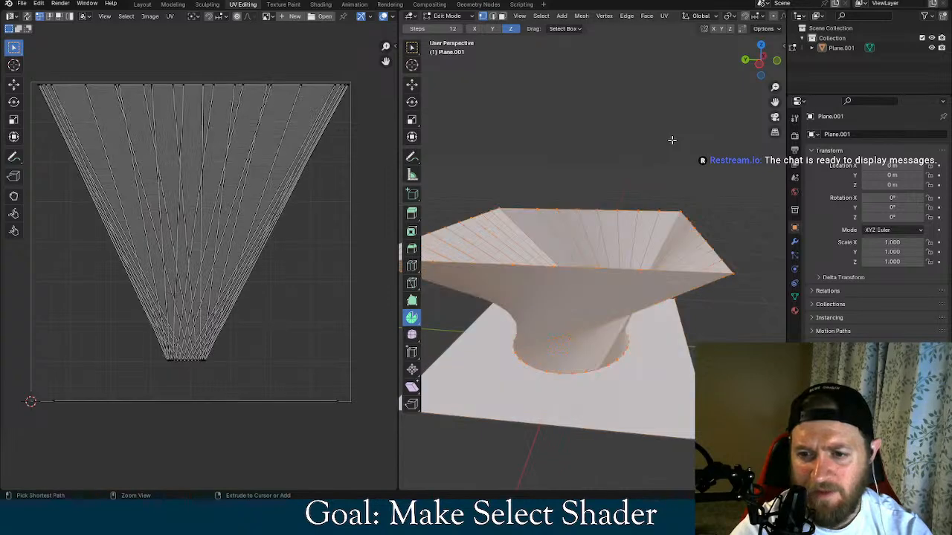
# Clear the mesh selection, inspect the funnel's twisted side and switch to the Godot editor
pyautogui.click(672, 139)
pyautogui.moveTo(677, 153); pyautogui.dragTo(653, 144, button='middle')
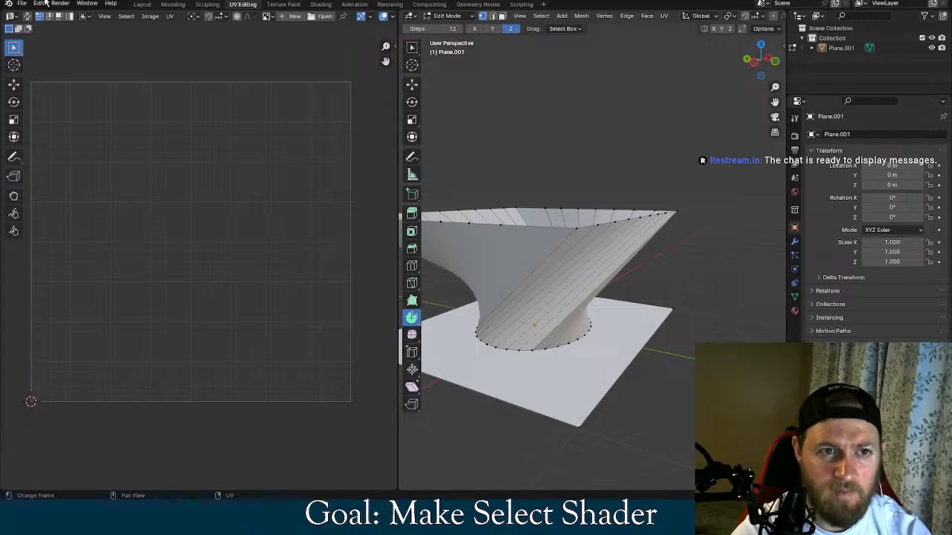
pyautogui.click(897, 1)
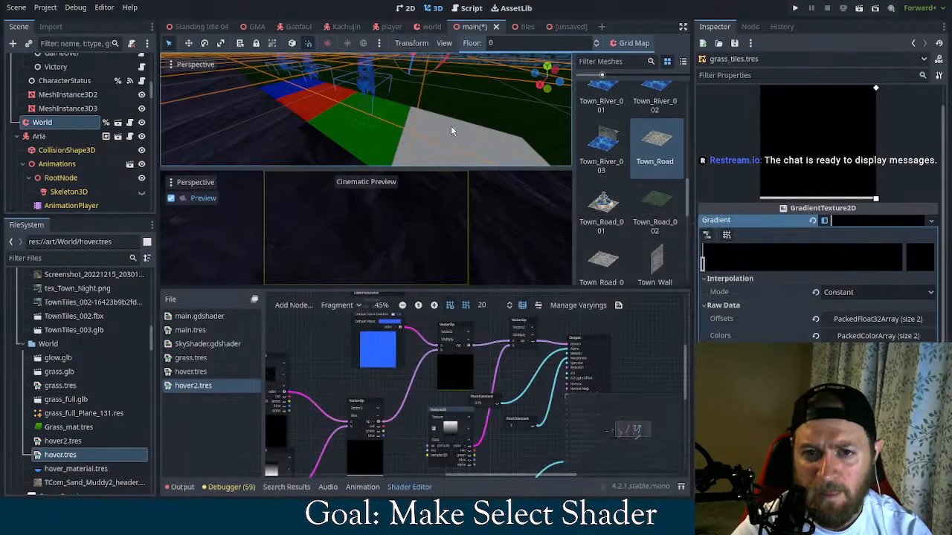
# Examine the coloured tiles in the main scene, the hover2 shader graph and the world scene's tiles, ending back in main
pyautogui.scroll(-3, 430, 131)
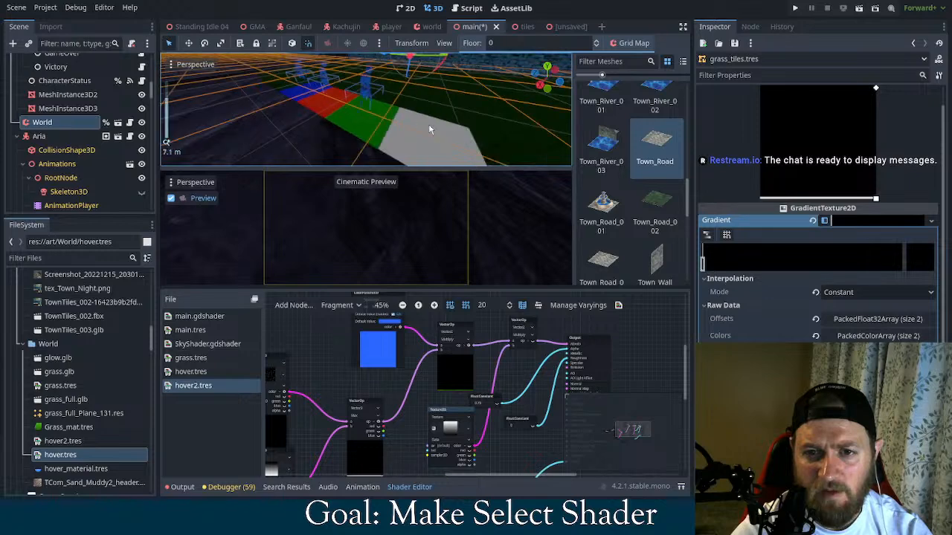
pyautogui.scroll(2, 419, 122)
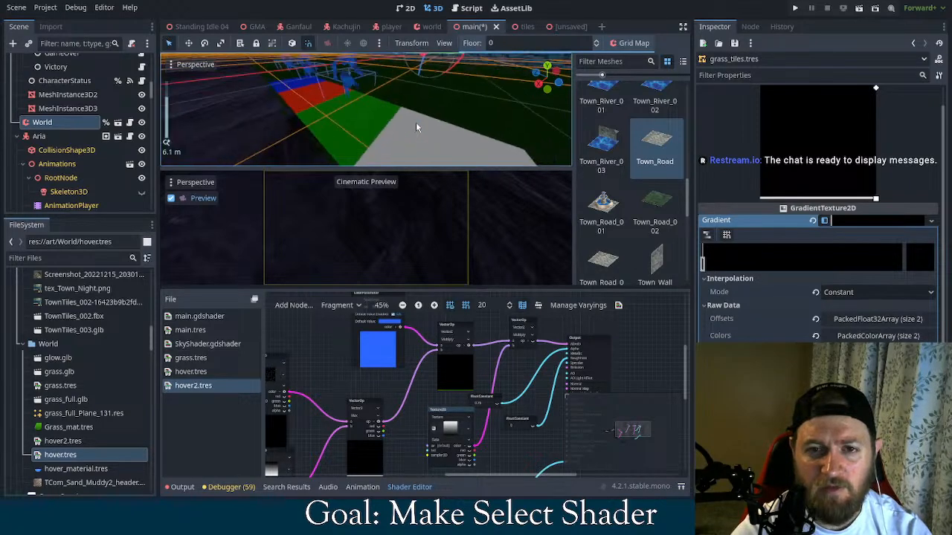
pyautogui.scroll(2, 416, 127)
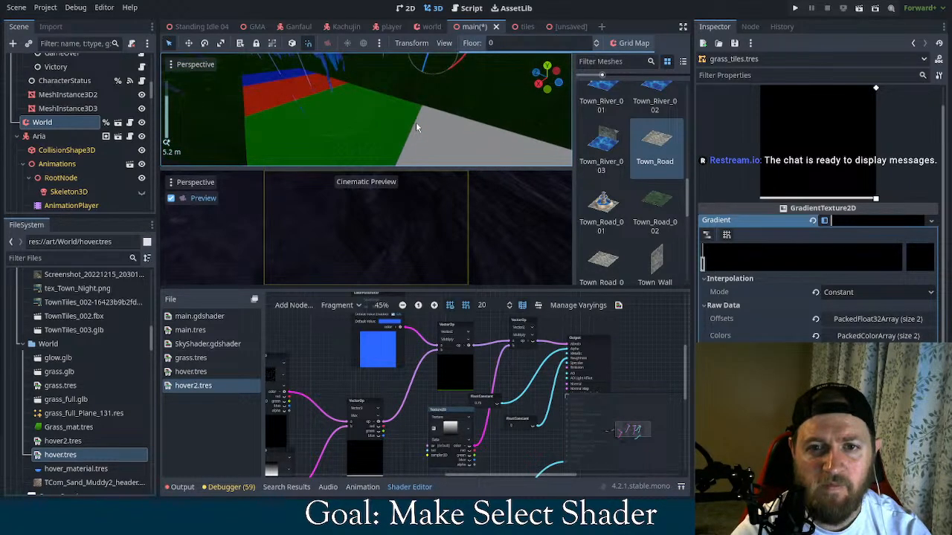
pyautogui.moveTo(426, 390); pyautogui.dragTo(477, 366, button='middle')
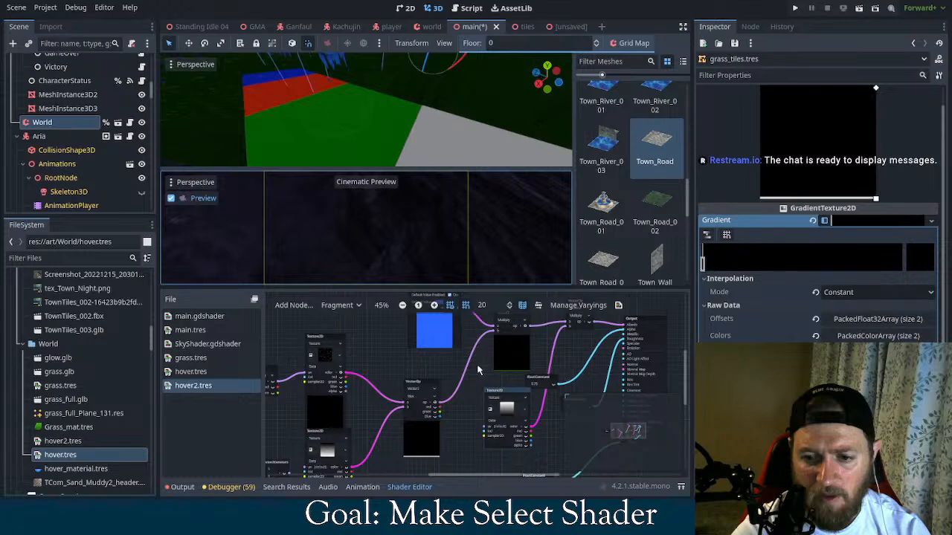
pyautogui.moveTo(573, 357); pyautogui.dragTo(518, 377, button='middle')
pyautogui.scroll(-2, 361, 134)
pyautogui.moveTo(368, 136); pyautogui.dragTo(386, 131, button='middle')
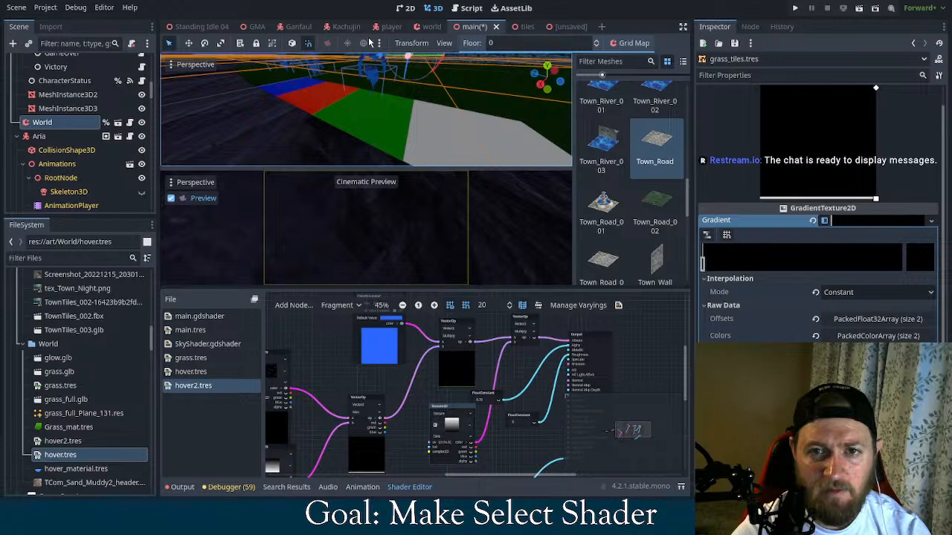
pyautogui.click(427, 26)
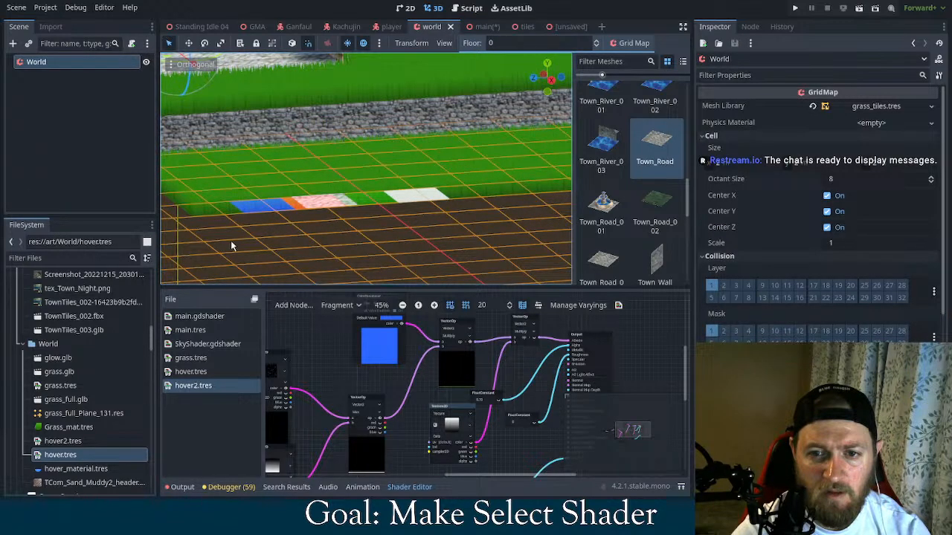
pyautogui.click(491, 27)
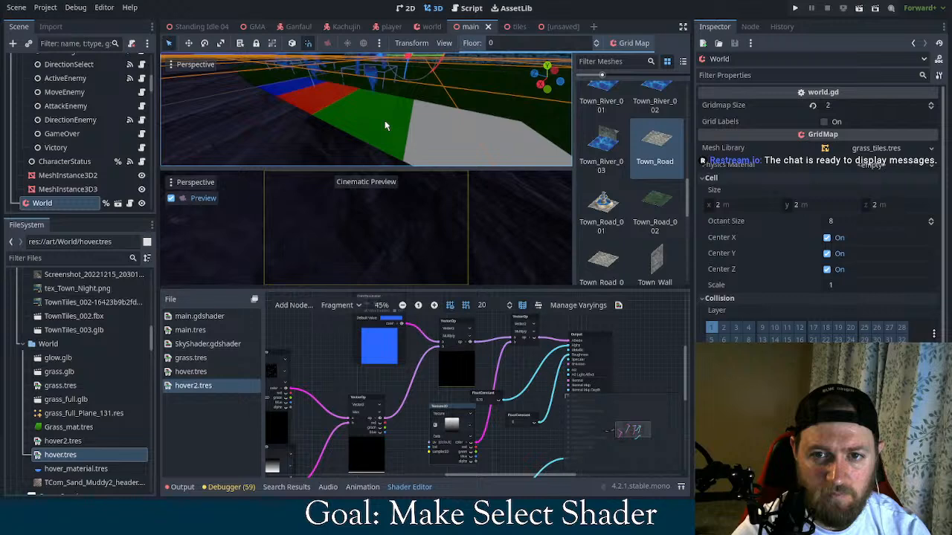
# Review the WorldEnvironment and parent Environment node properties in the main scene and run the project
pyautogui.scroll(10, 74, 156)
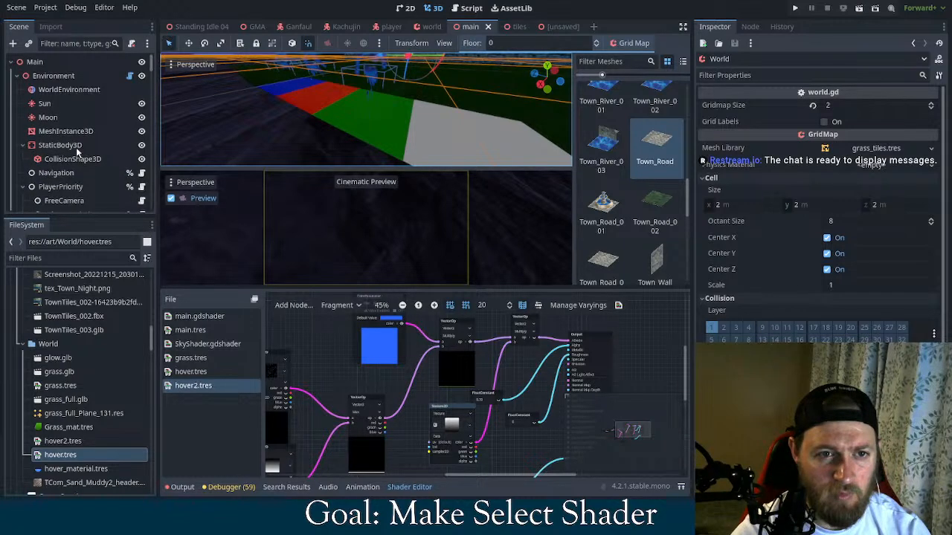
pyautogui.click(68, 89)
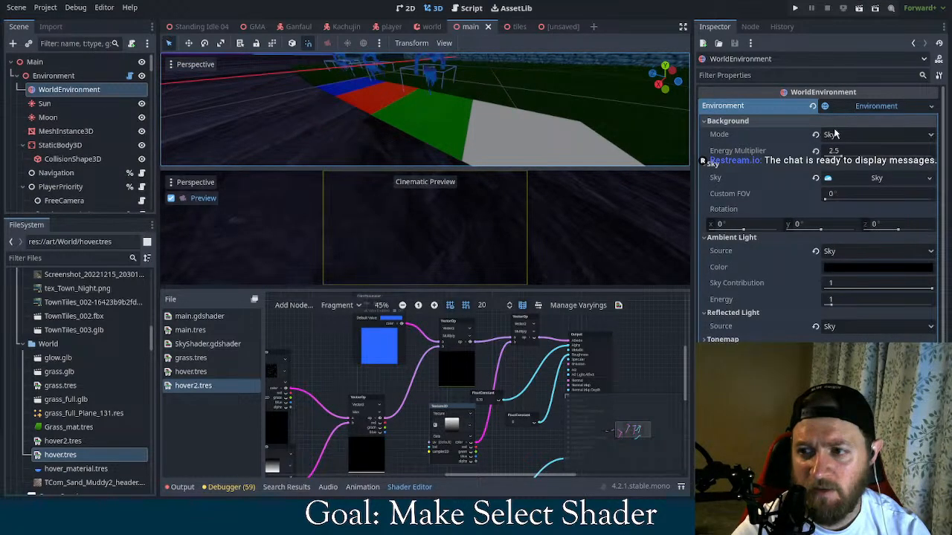
pyautogui.press('Up')
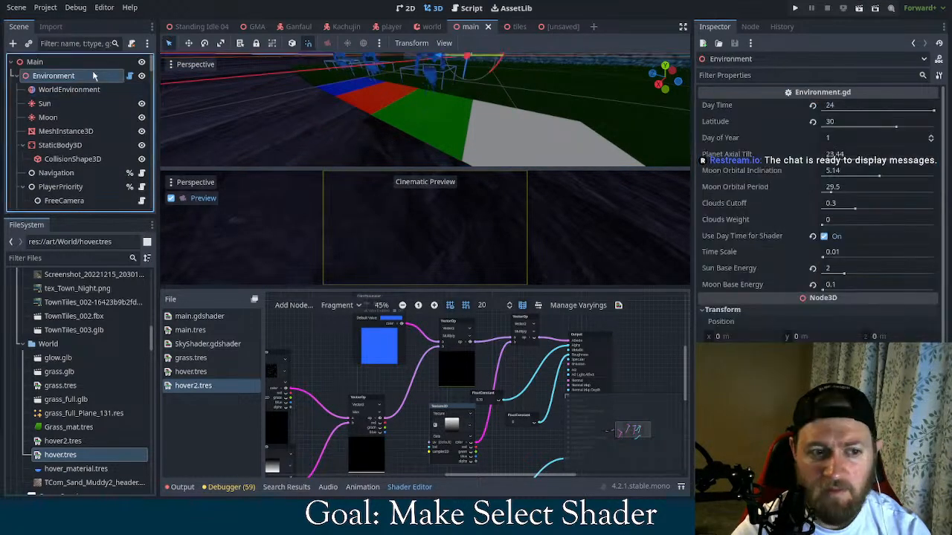
pyautogui.click(794, 8)
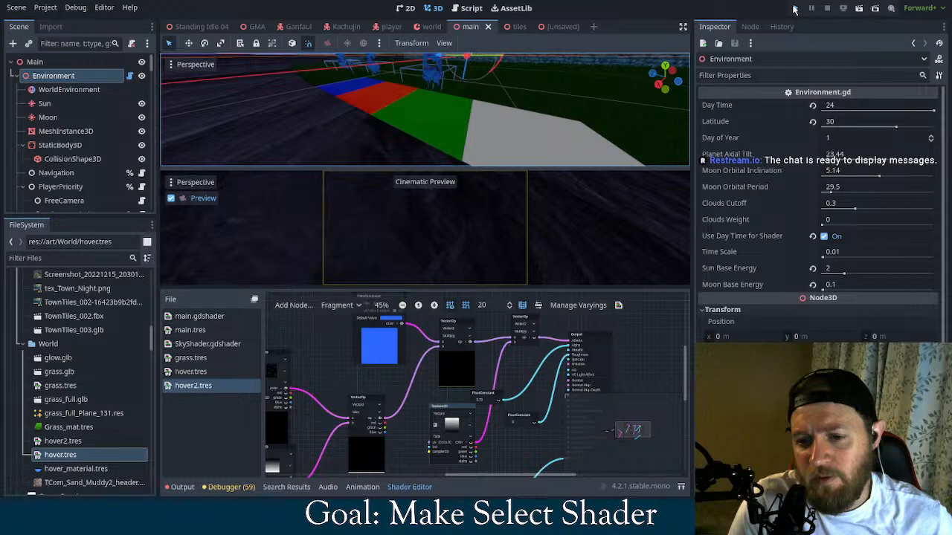
pyautogui.click(794, 8)
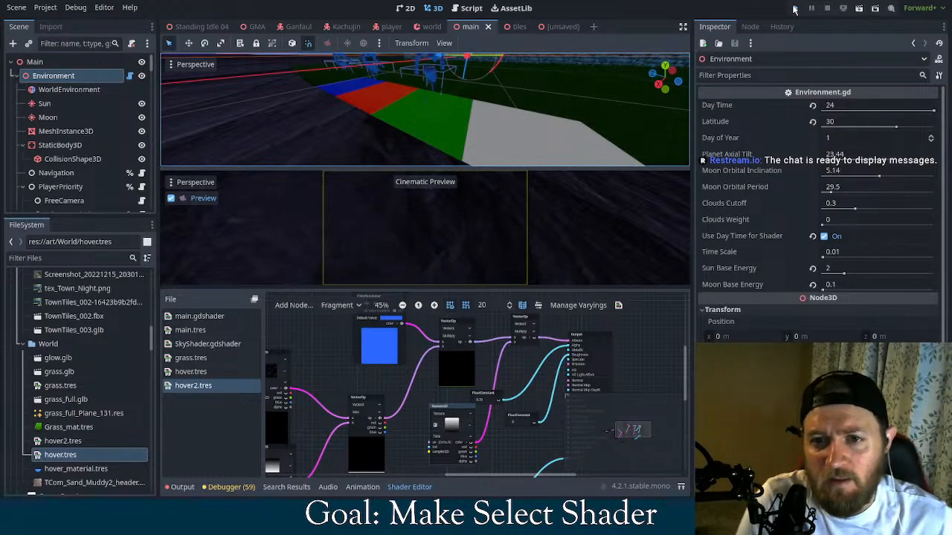
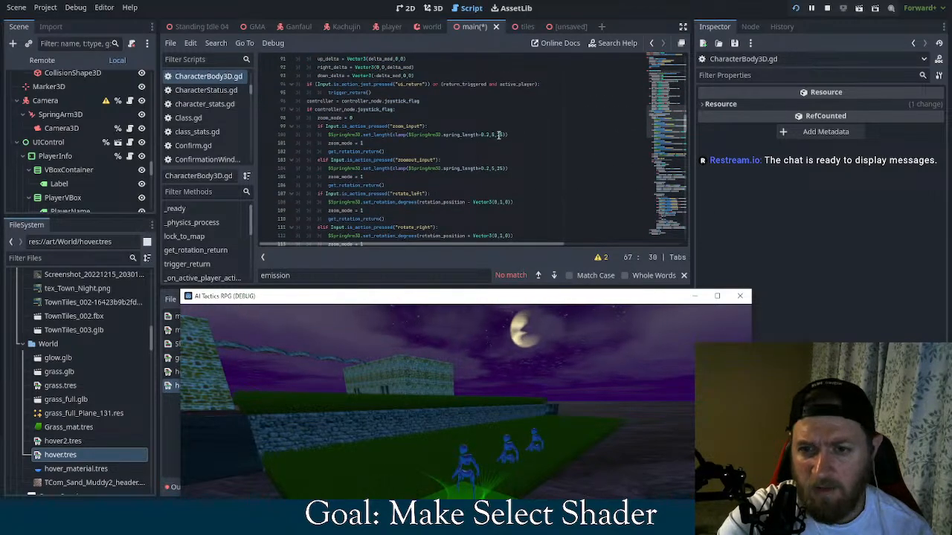
# Set the minimum spring length to 1 in the zoom_input and zoomout_input clamp calls of CharacterBody3D.gd
pyautogui.click(492, 135)
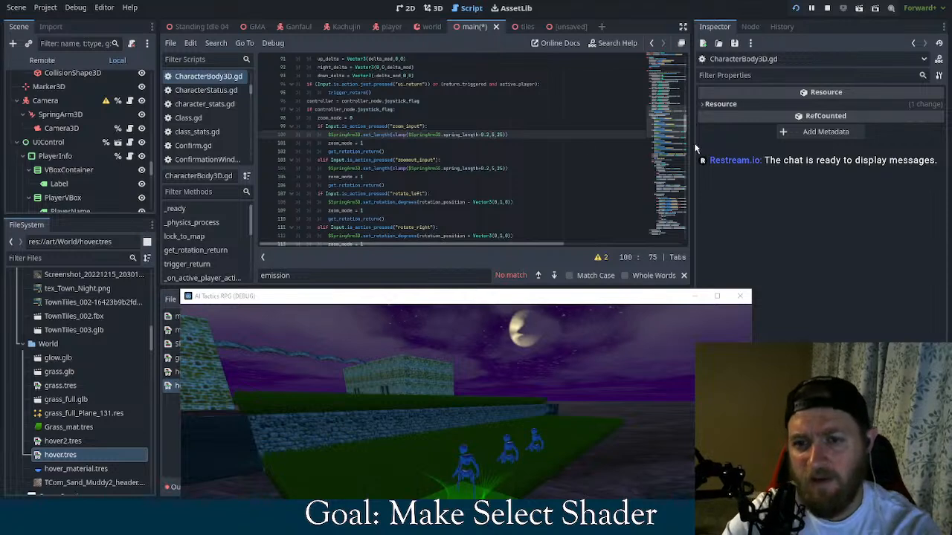
pyautogui.press('BackSpace')
pyautogui.write('1')
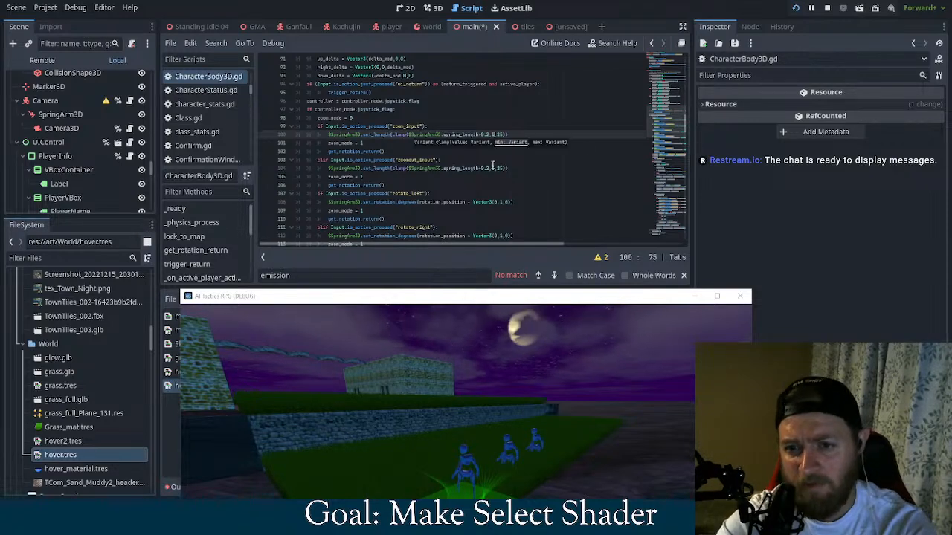
pyautogui.click(494, 168)
pyautogui.press('BackSpace')
pyautogui.write('1')
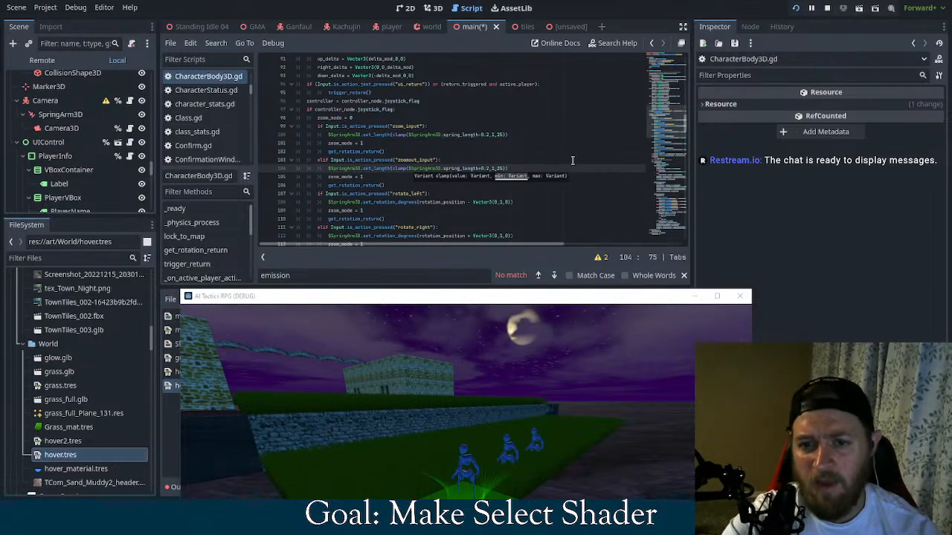
pyautogui.press('Up')
# Bring the whole running game window into view and test zooming the camera out and in
pyautogui.moveTo(585, 292); pyautogui.dragTo(505, 143)
pyautogui.scroll(-3, 386, 312)
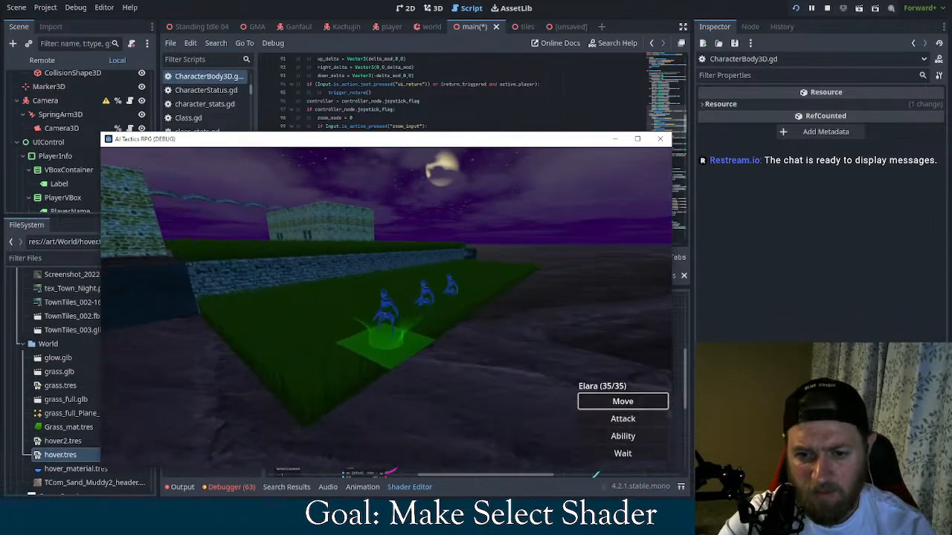
pyautogui.scroll(3, 385, 312)
pyautogui.scroll(-3, 385, 312)
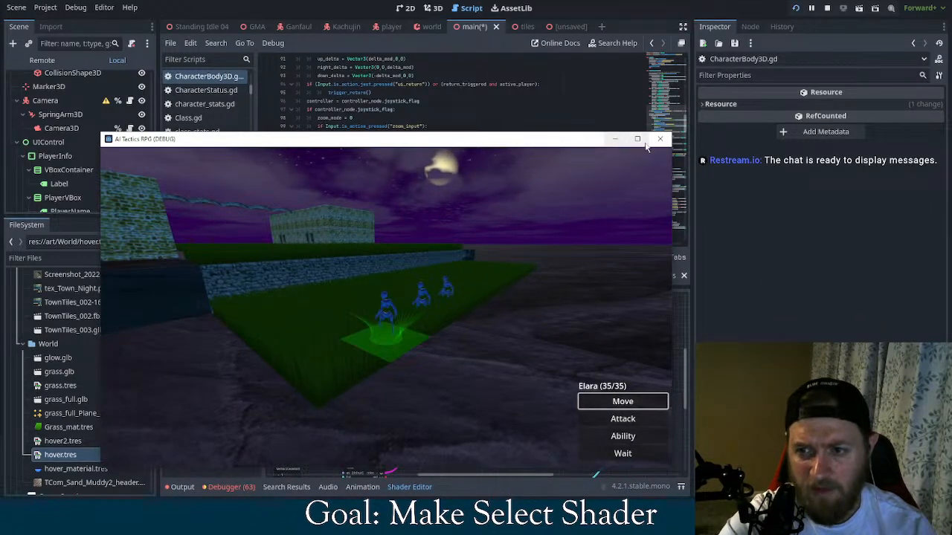
# Close the running game and run the project again with the edited zoom limits
pyautogui.click(659, 139)
pyautogui.click(510, 143)
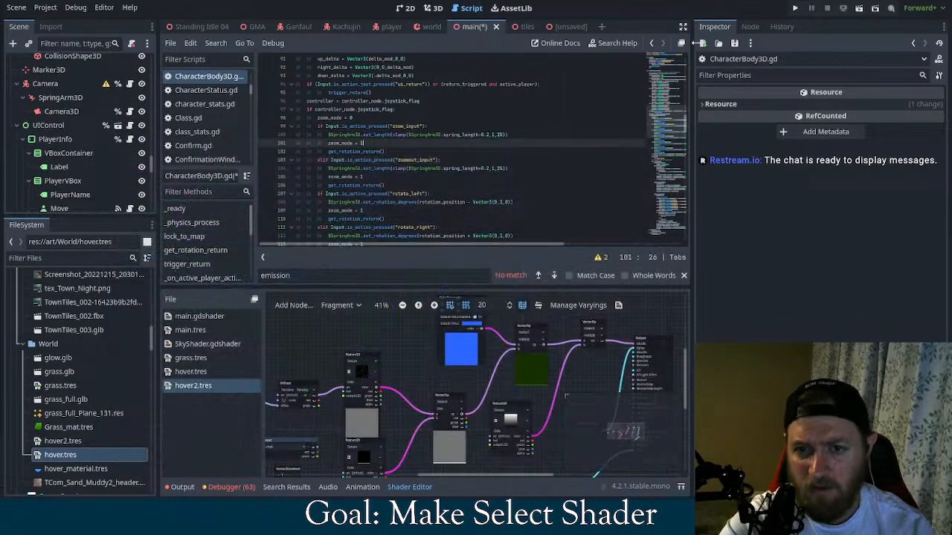
pyautogui.click(794, 9)
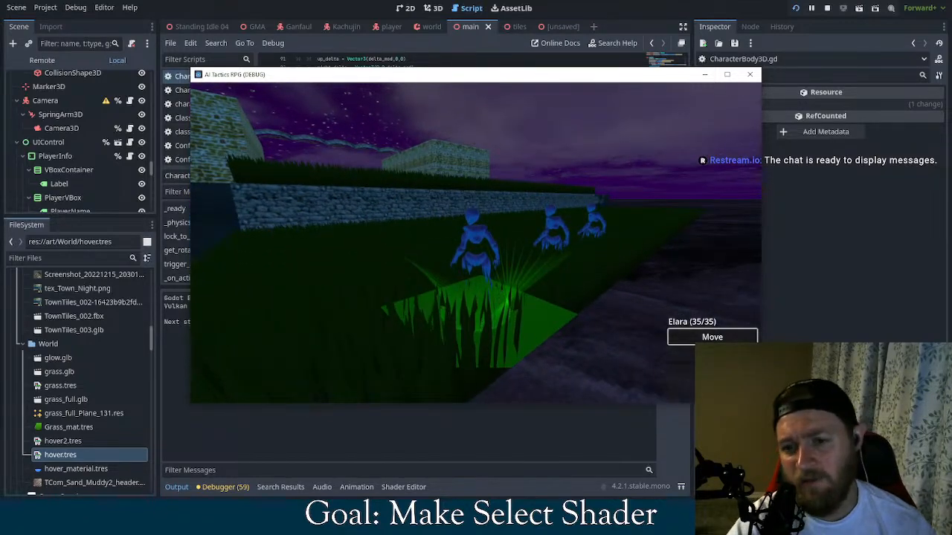
# Switch to the funnel mesh in Blender
pyautogui.hotkey('alt', 'Tab')
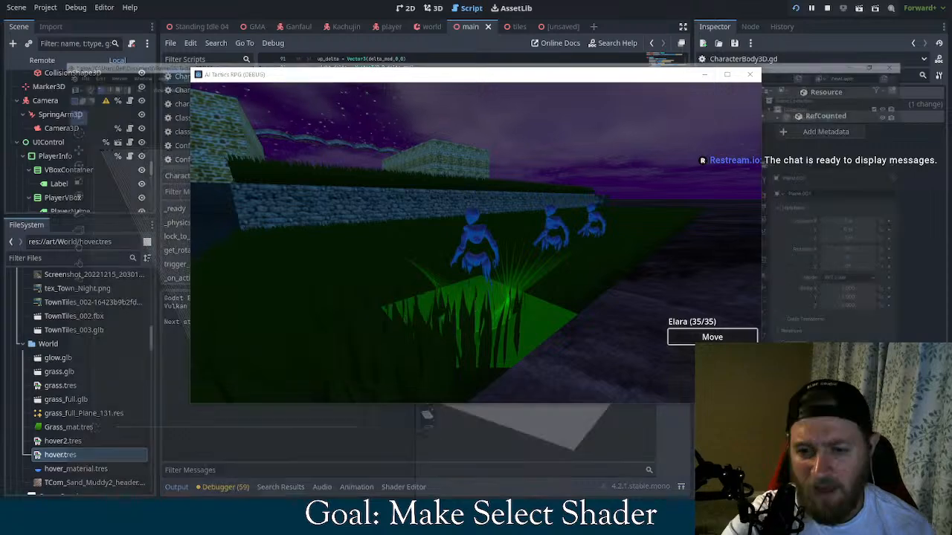
pyautogui.moveTo(684, 80); pyautogui.dragTo(298, 50)
pyautogui.click(711, 145)
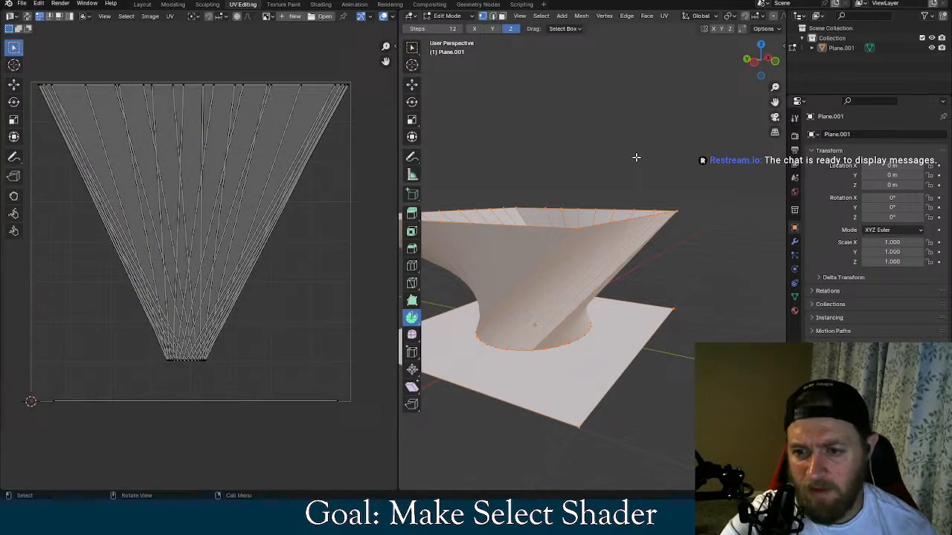
# Select all of the funnel's geometry and leave the flat base plane unselected
pyautogui.click(636, 157)
pyautogui.scroll(2, 695, 166)
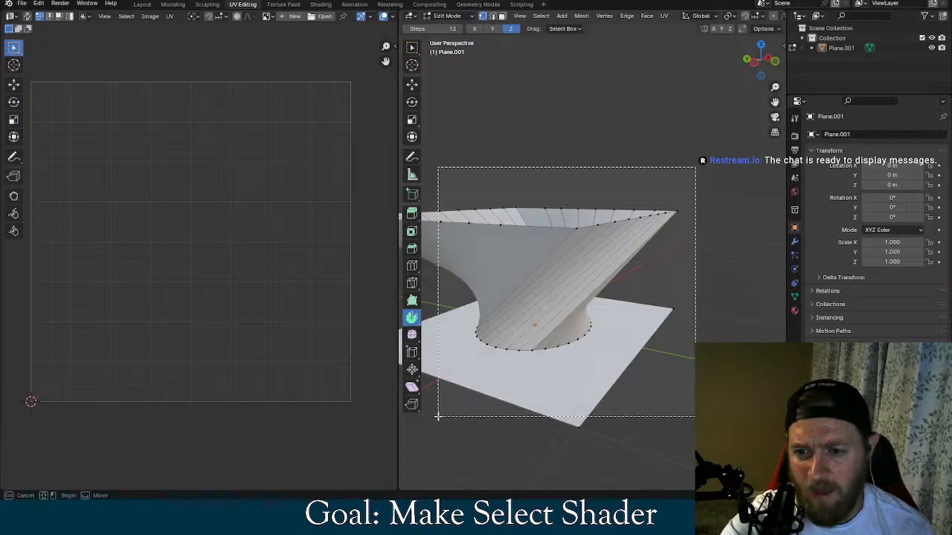
pyautogui.press('l')
pyautogui.scroll(3, 570, 355)
pyautogui.scroll(-4, 570, 355)
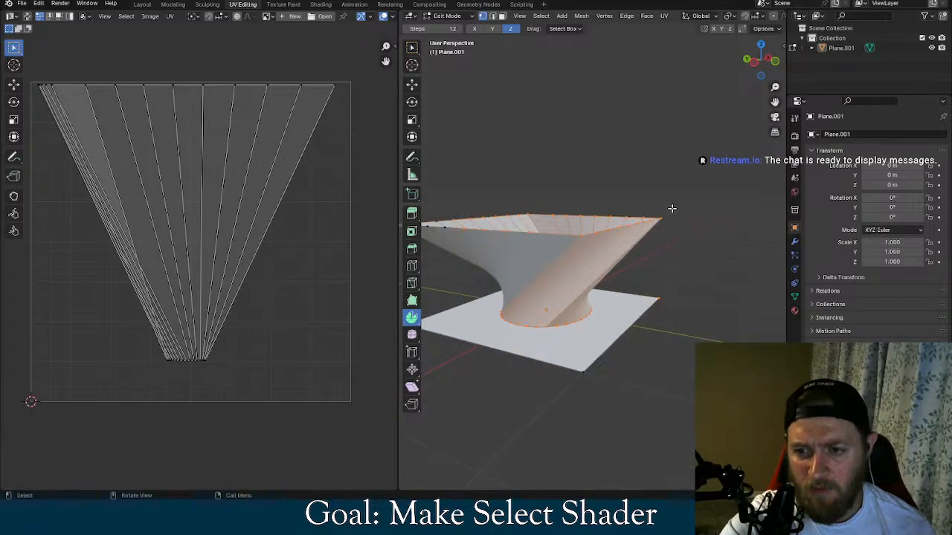
pyautogui.press('a')
pyautogui.keyDown('shift'); pyautogui.click(672, 209); pyautogui.keyUp('shift')
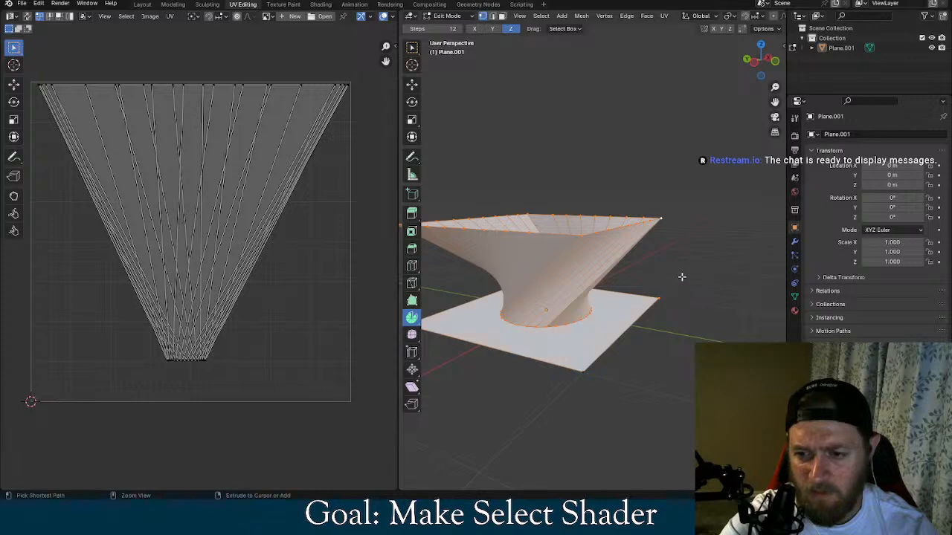
pyautogui.moveTo(673, 286); pyautogui.dragTo(628, 384, button='middle')
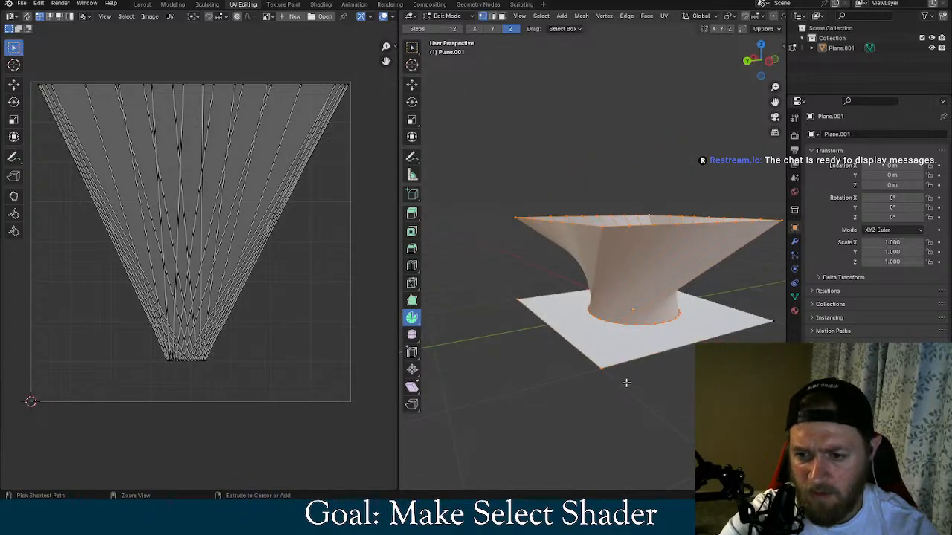
pyautogui.moveTo(629, 380); pyautogui.dragTo(587, 354)
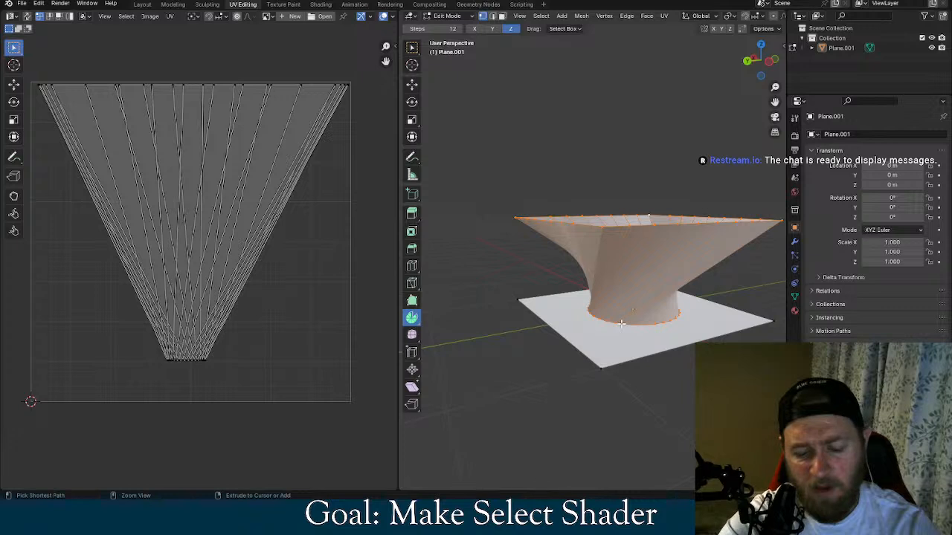
# Add 11 horizontal loop cuts around the funnel with a slide factor of 0
pyautogui.hotkey('ctrl', 'r')
pyautogui.scroll(20, 641, 270)
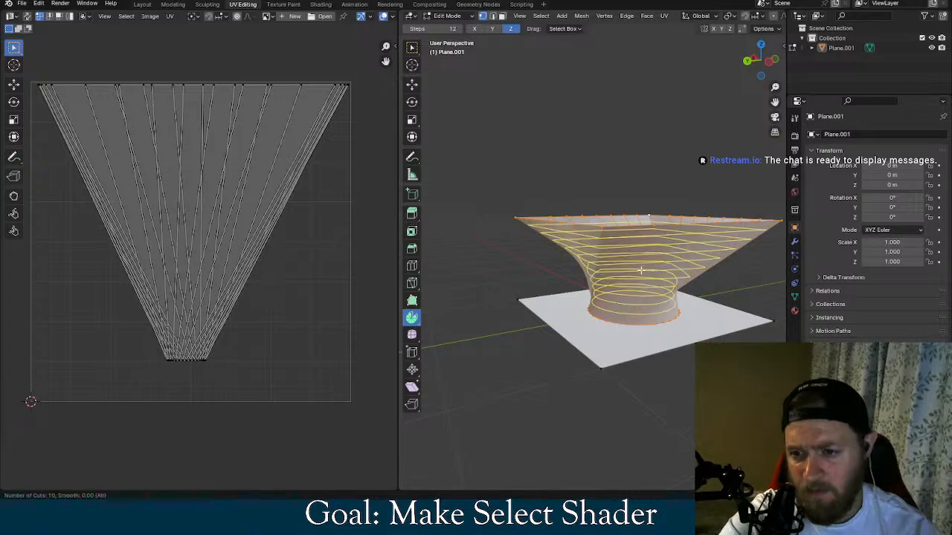
pyautogui.scroll(-14, 641, 270)
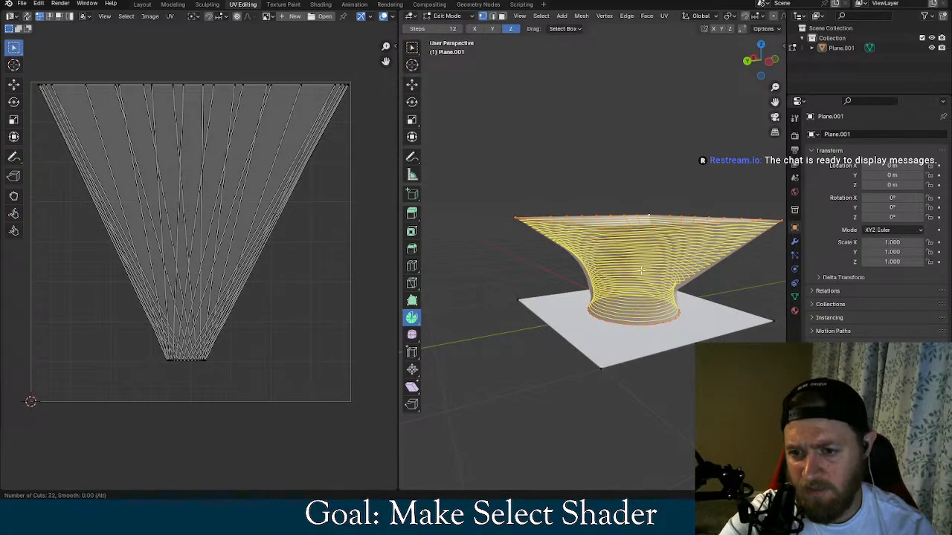
pyautogui.scroll(-3, 640, 270)
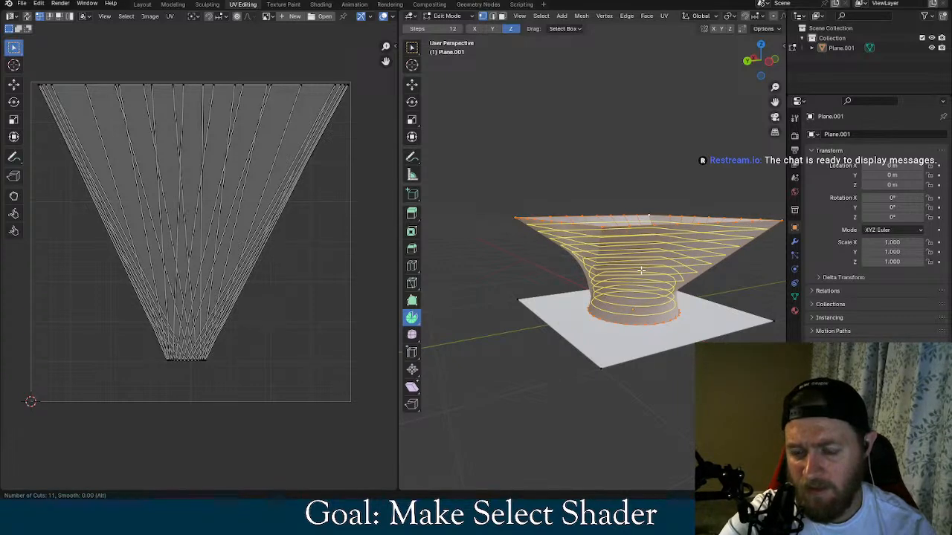
pyautogui.click(641, 270)
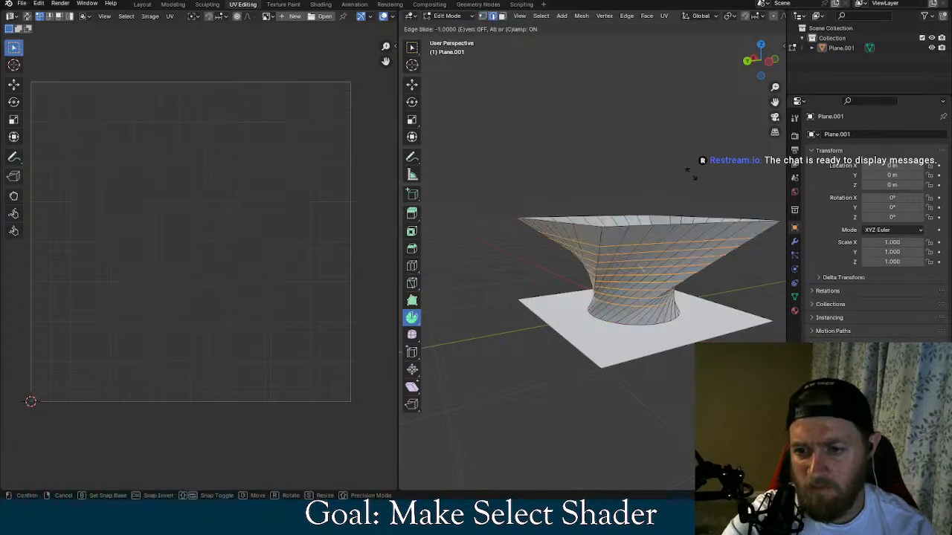
pyautogui.click(661, 272)
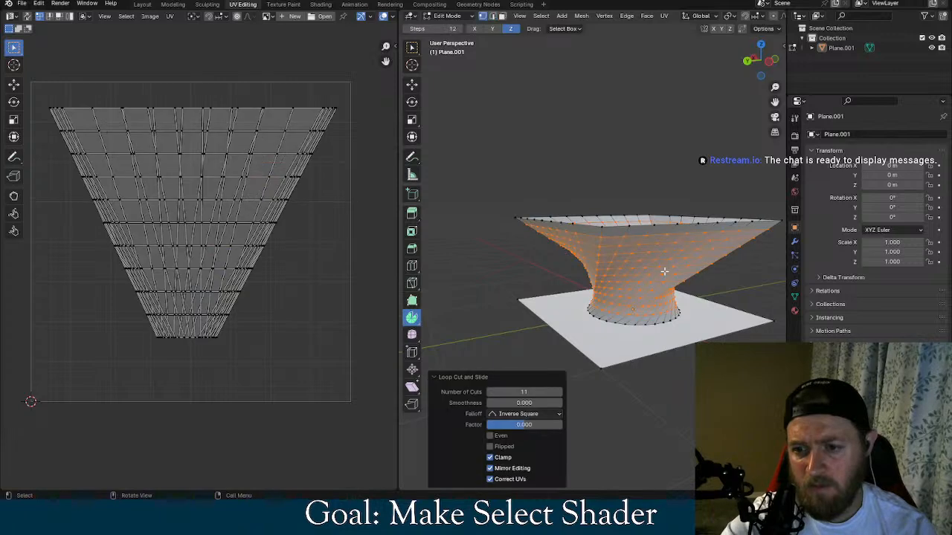
# Clear the selection and inspect the new loop cuts around the funnel's twisted side
pyautogui.click(691, 159)
pyautogui.moveTo(690, 159); pyautogui.dragTo(644, 154, button='middle')
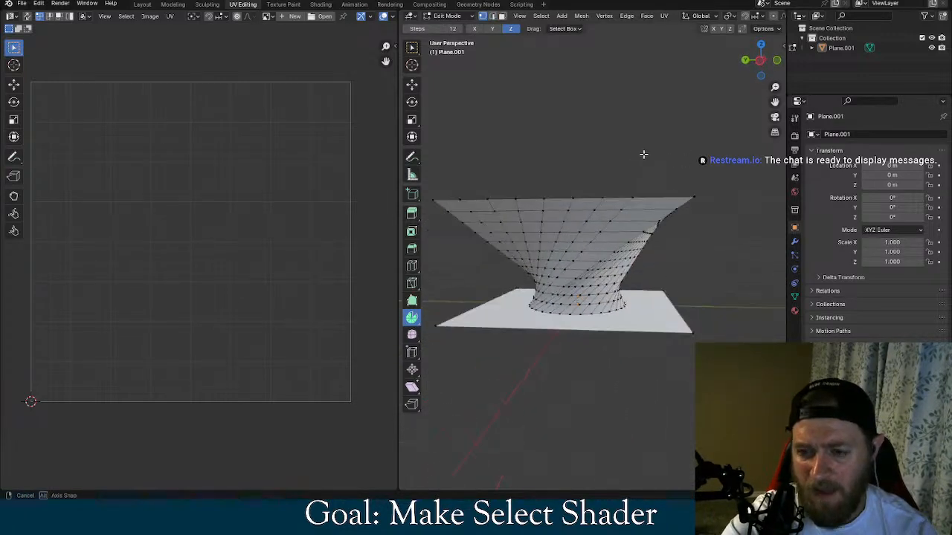
pyautogui.scroll(-3, 584, 296)
pyautogui.scroll(7, 585, 296)
pyautogui.scroll(-2, 584, 297)
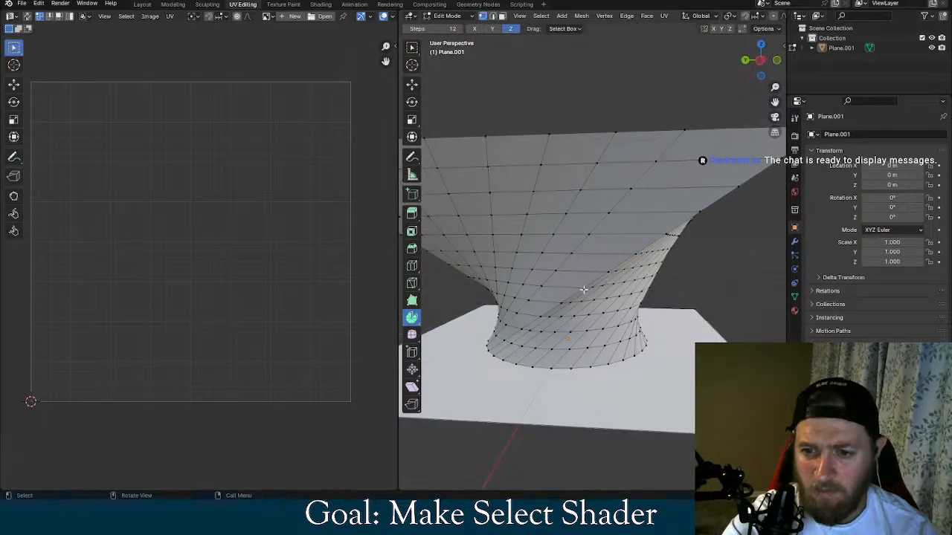
pyautogui.scroll(-2, 580, 287)
# Select the whole mesh, try Slide Vertices and Smooth Vertices on it, and undo the smoothing
pyautogui.press('a')
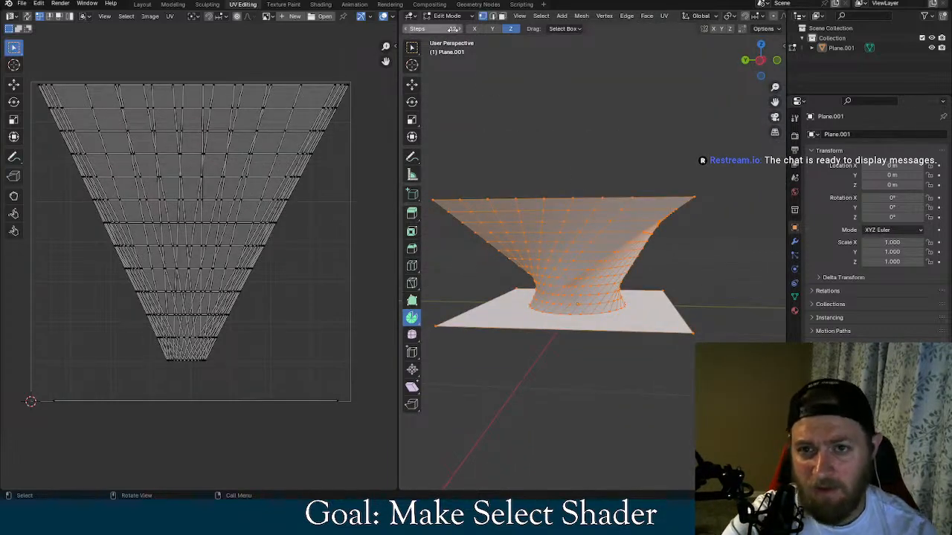
pyautogui.click(604, 16)
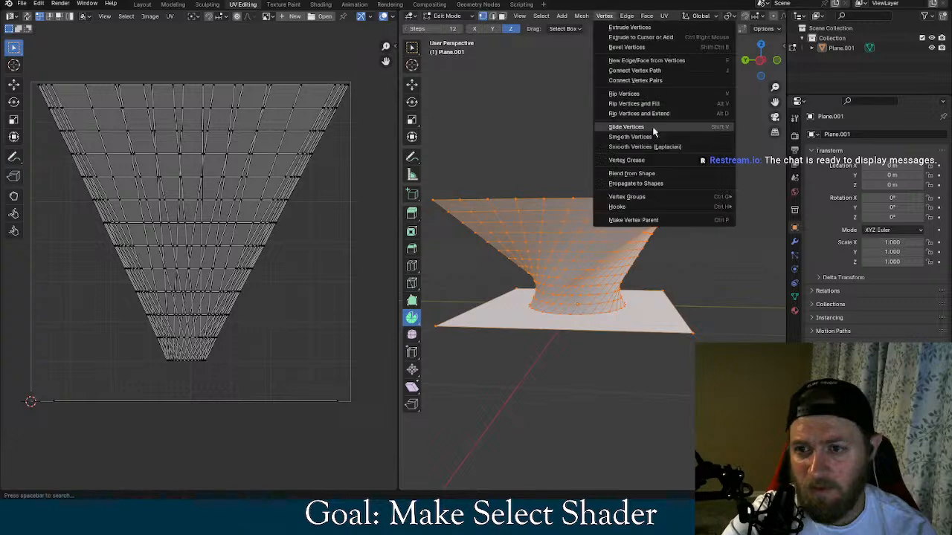
pyautogui.click(652, 128)
pyautogui.rightClick(615, 71)
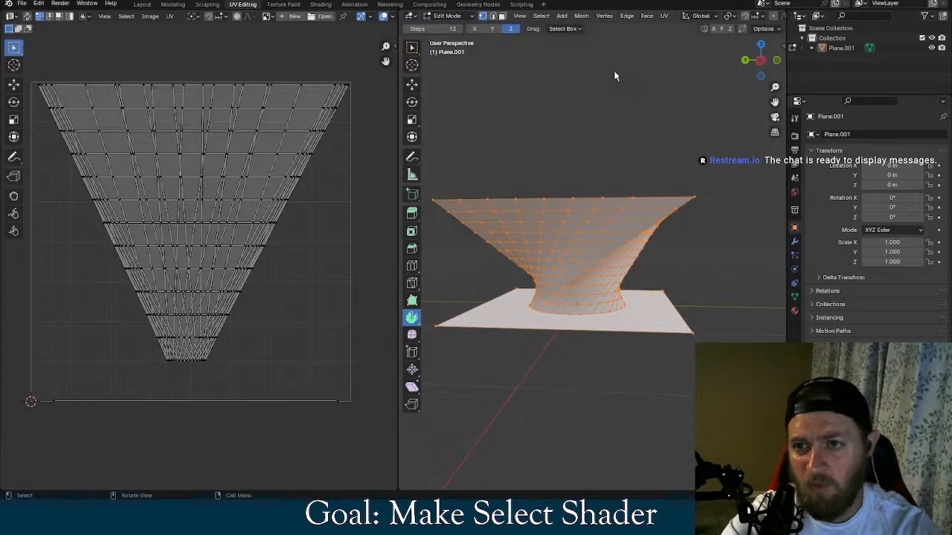
pyautogui.click(604, 15)
pyautogui.click(651, 138)
pyautogui.hotkey('ctrl', 'z')
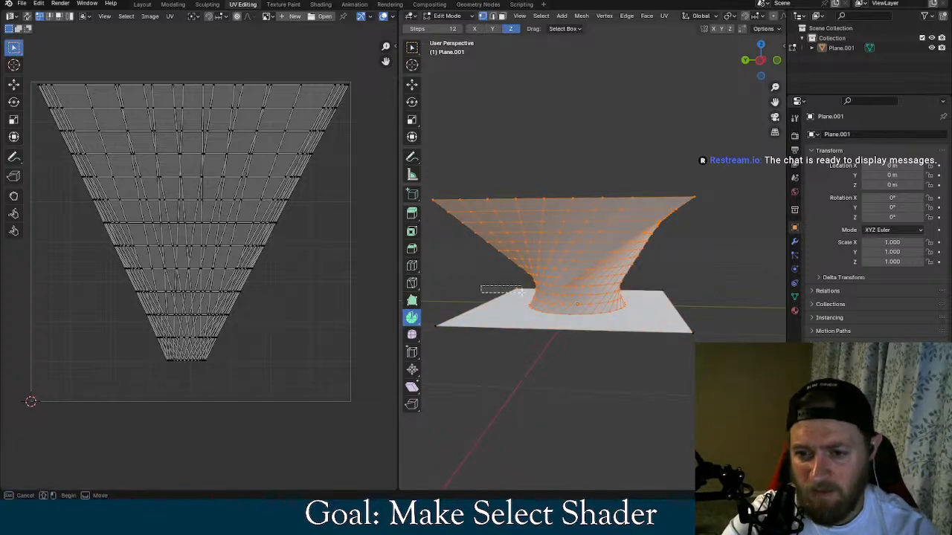
# Try Smooth Vertices on the funnel alone, without the base plane, and undo it
pyautogui.click(604, 16)
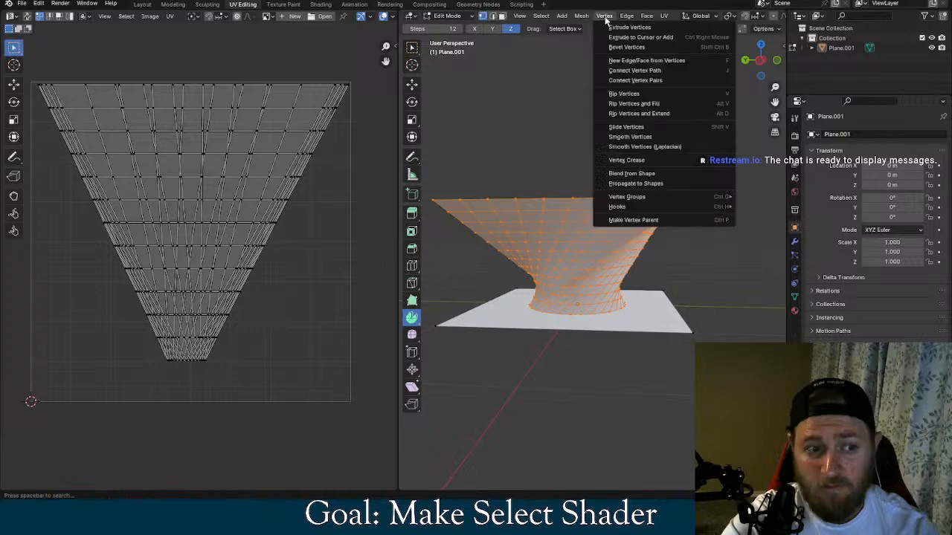
pyautogui.click(662, 136)
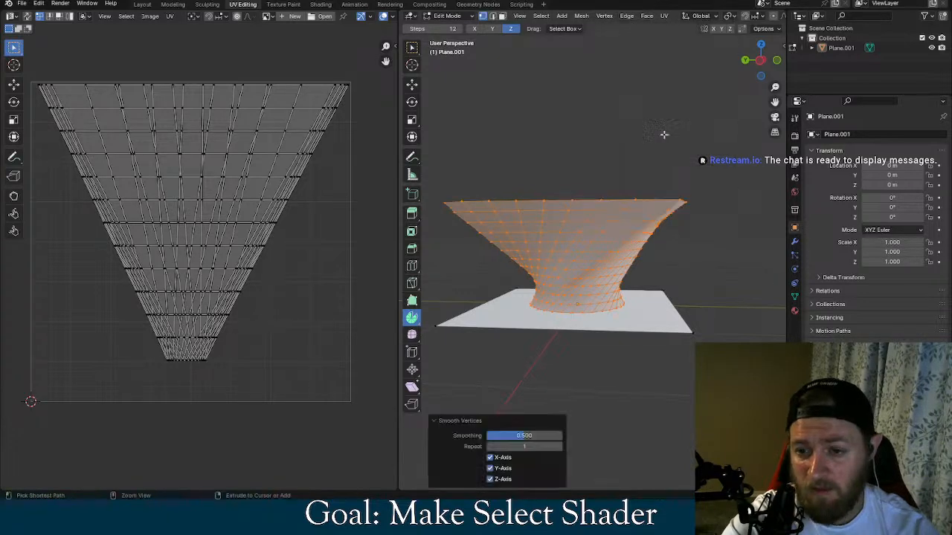
pyautogui.hotkey('ctrl', 'z')
# Try Connect Vertex Path and Bevel Vertices on the funnel's selected vertices
pyautogui.click(603, 16)
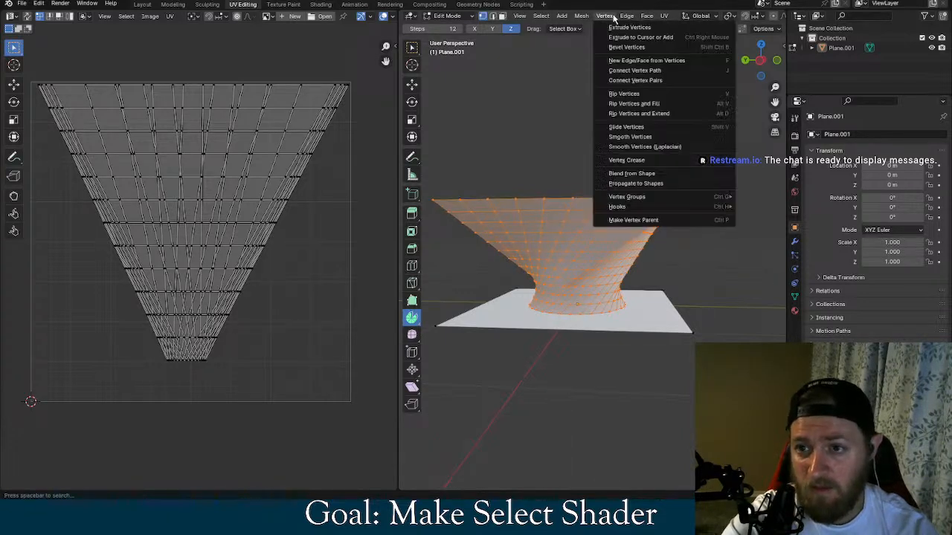
pyautogui.click(644, 71)
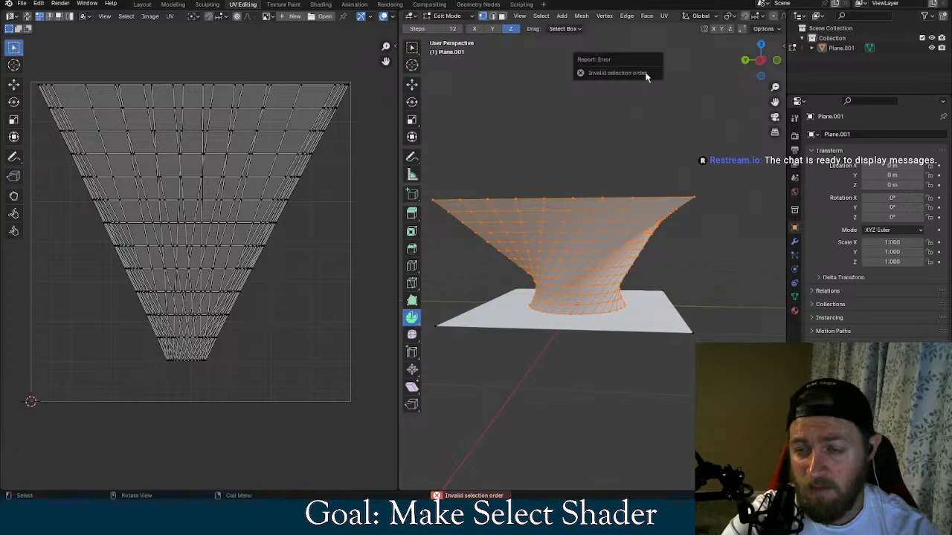
pyautogui.click(604, 16)
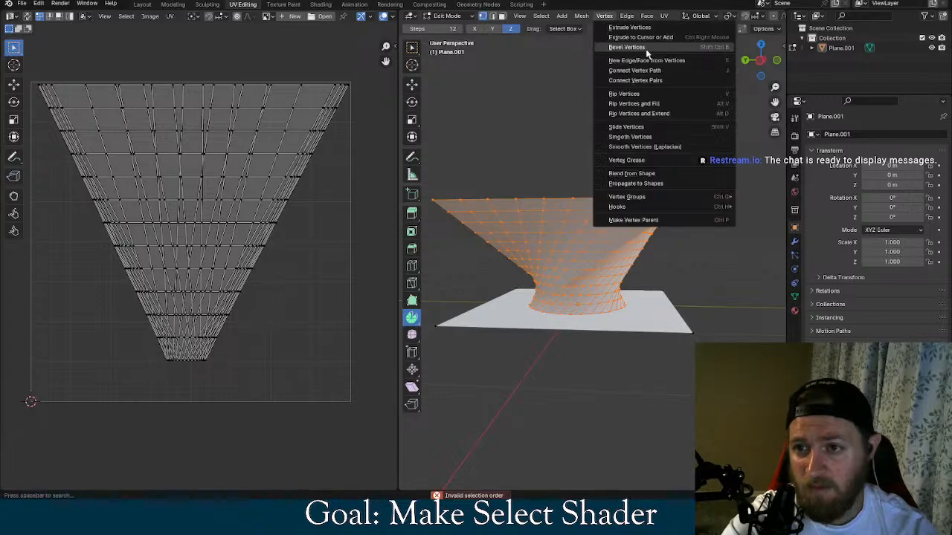
pyautogui.click(647, 53)
pyautogui.press('Escape')
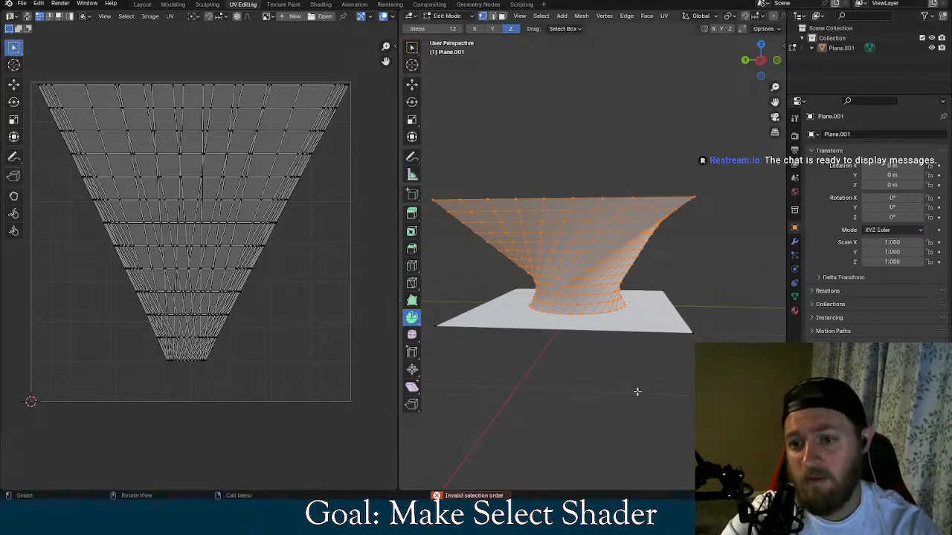
# Try Blend from Shape and New Edge/Face from Vertices on the selected funnel
pyautogui.click(604, 16)
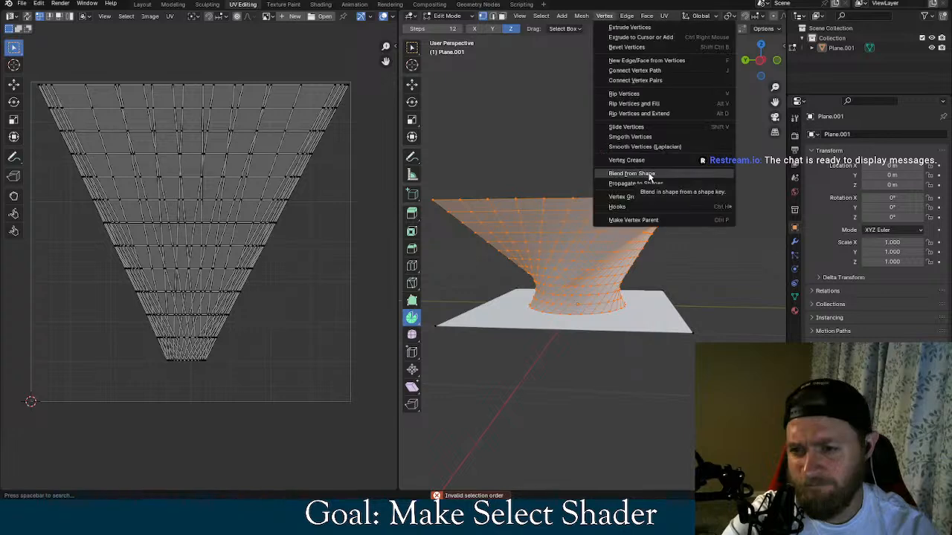
pyautogui.click(631, 191)
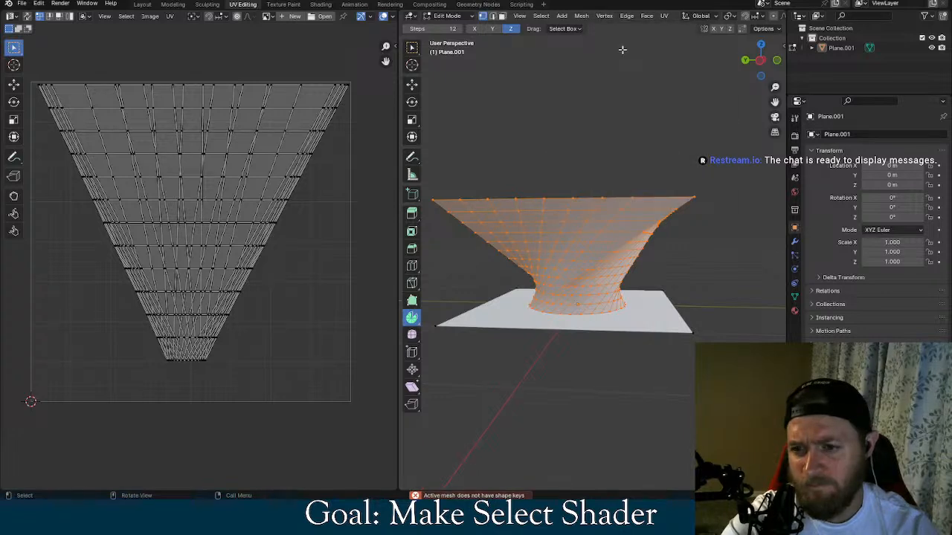
pyautogui.click(604, 16)
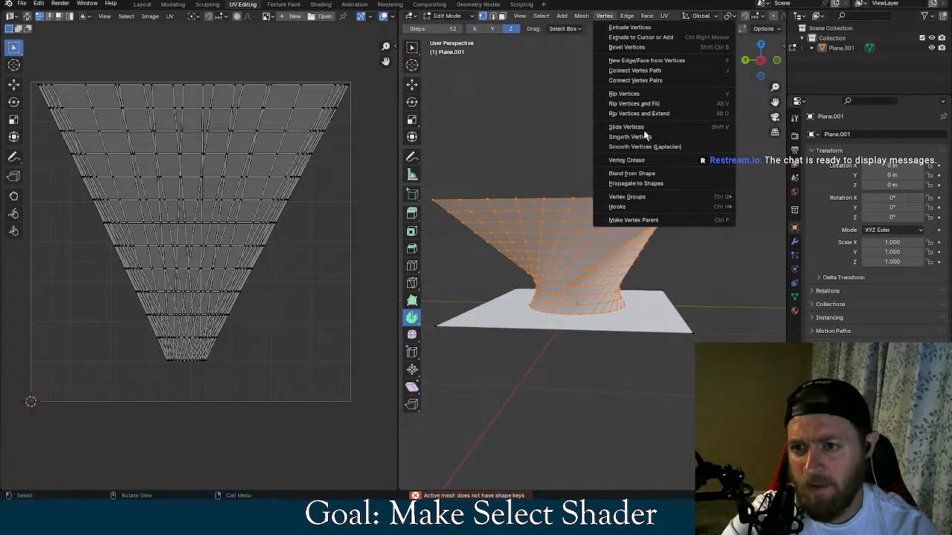
pyautogui.click(634, 62)
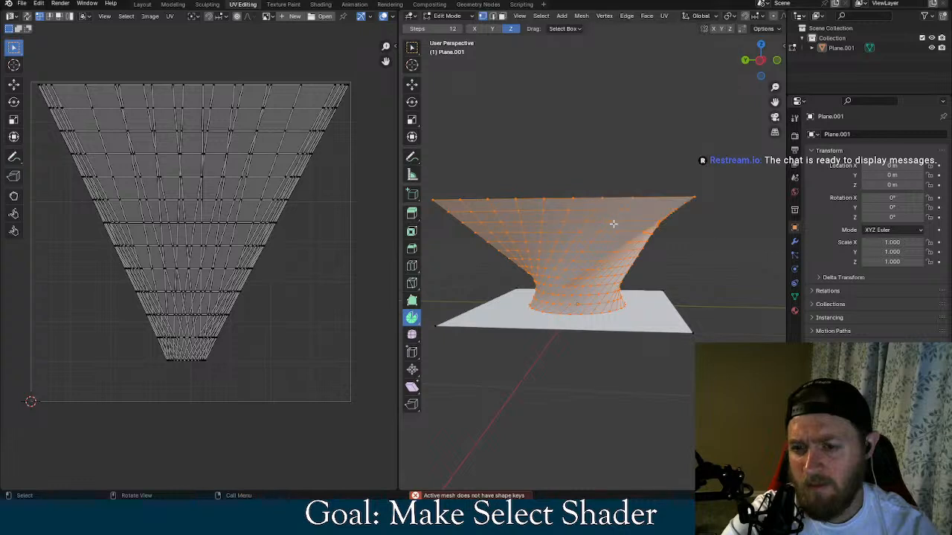
# Try Un-Subdivide twice on the funnel mesh, then undo both passes
pyautogui.moveTo(642, 156)
pyautogui.mouseDown(button='middle')
pyautogui.moveTo(633, 187)
pyautogui.moveTo(631, 165)
pyautogui.mouseUp(button='middle')
pyautogui.hotkey('ctrl', 'z')
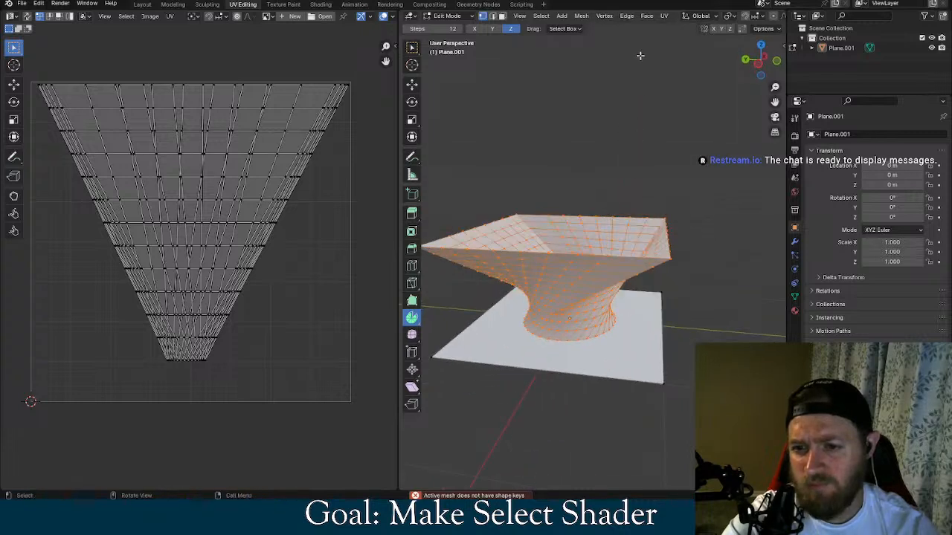
pyautogui.click(609, 16)
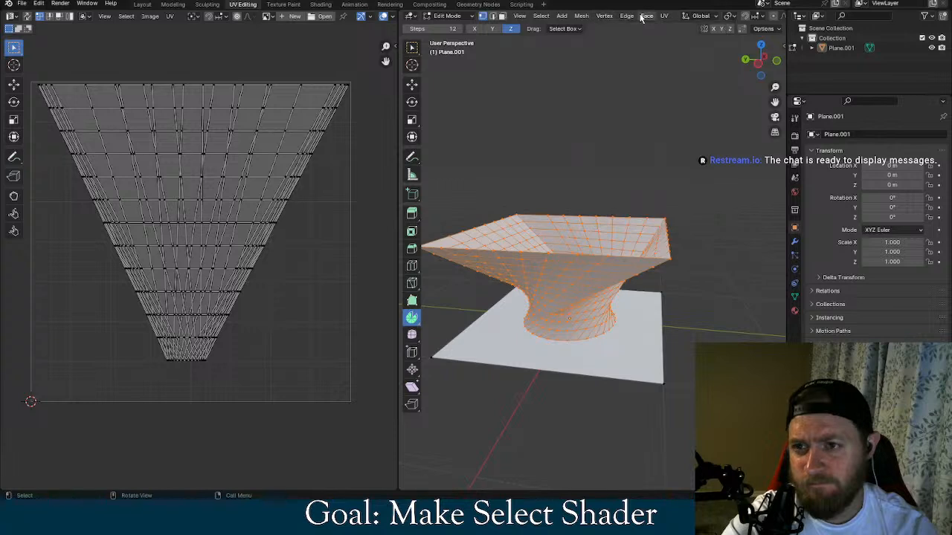
pyautogui.click(627, 15)
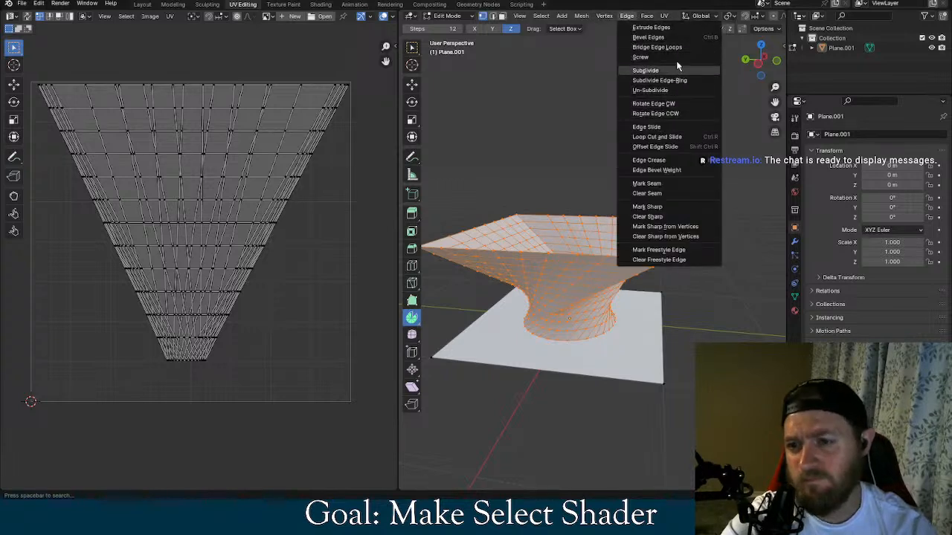
pyautogui.click(657, 90)
pyautogui.moveTo(651, 119); pyautogui.dragTo(611, 181, button='middle')
pyautogui.click(603, 15)
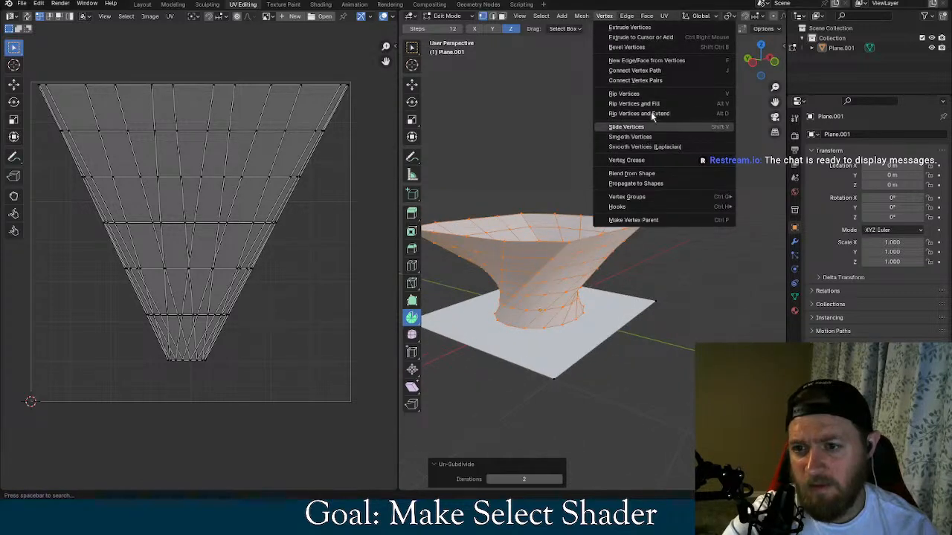
pyautogui.click(627, 15)
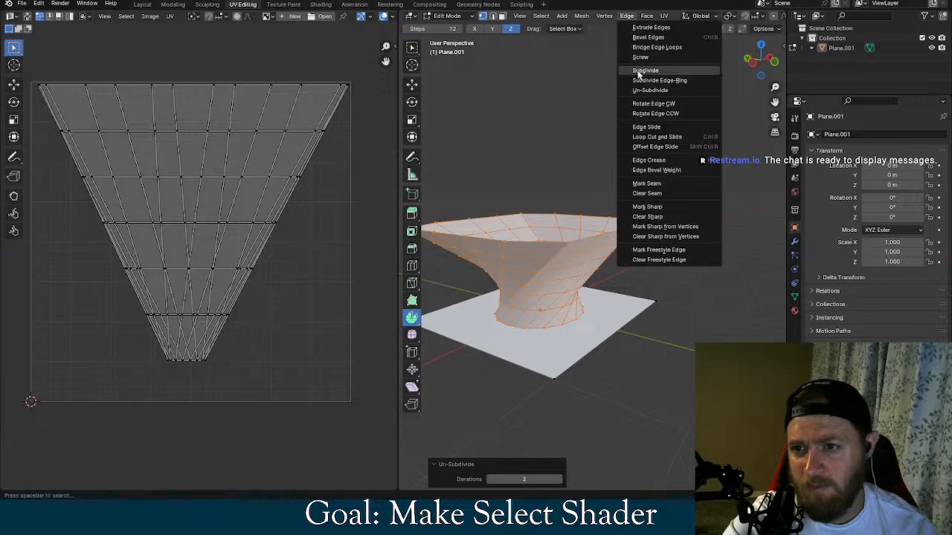
pyautogui.click(647, 91)
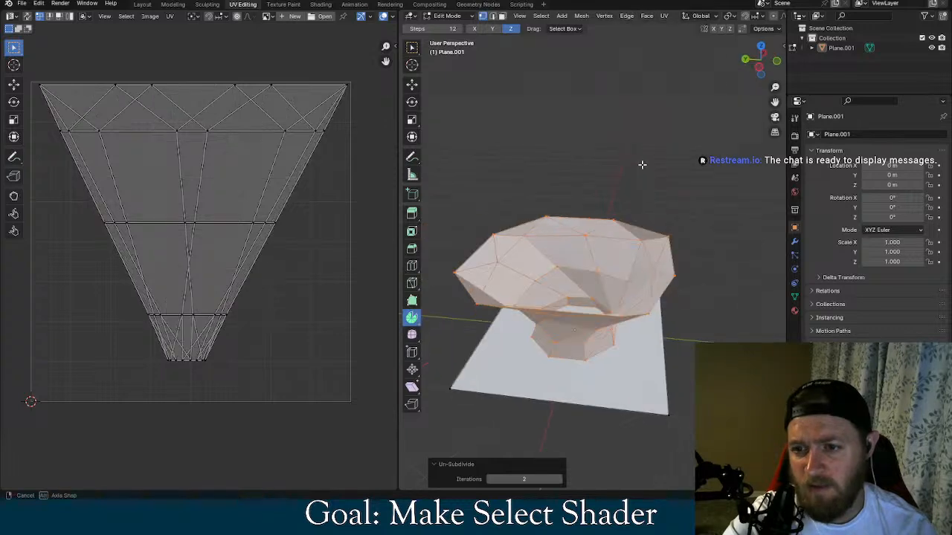
pyautogui.moveTo(641, 162); pyautogui.dragTo(658, 85, button='middle')
pyautogui.hotkey('ctrl', 'z')
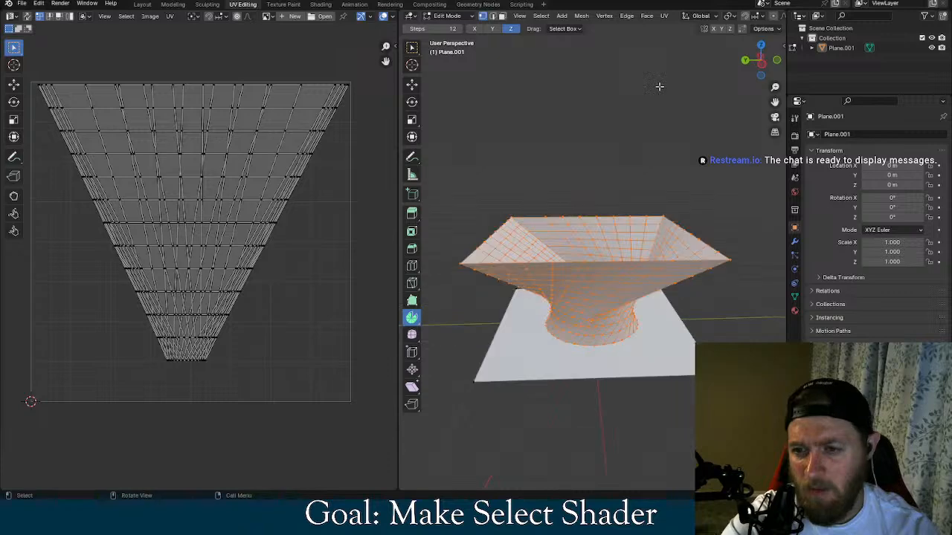
# Try subdividing the funnel with 1 cut, smoothness 1, and the Inner Vert and Path quad corner types, then undo it
pyautogui.click(626, 15)
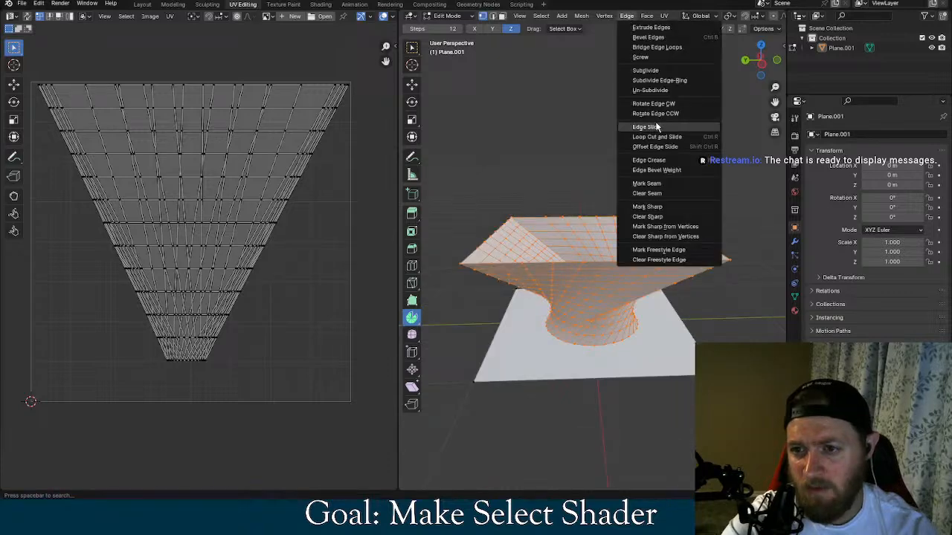
pyautogui.click(644, 70)
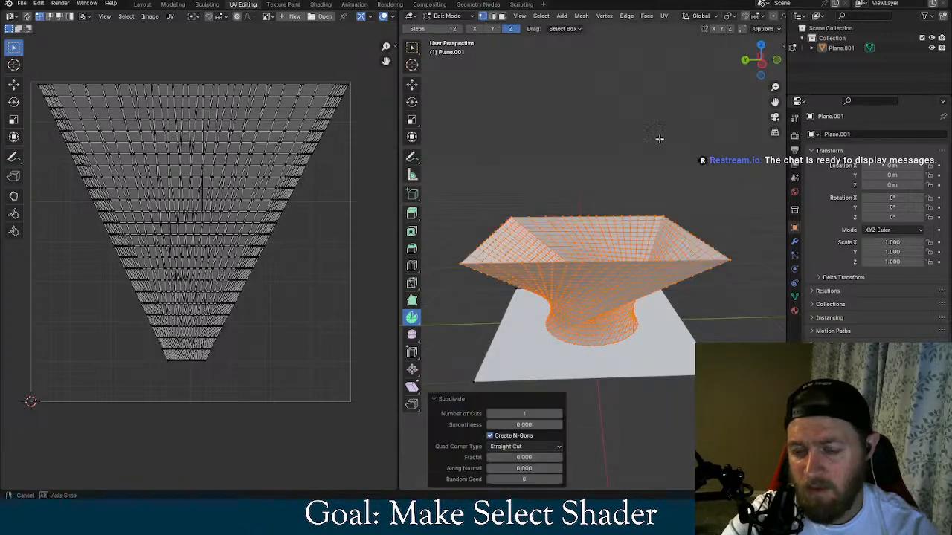
pyautogui.moveTo(628, 134); pyautogui.dragTo(666, 125, button='middle')
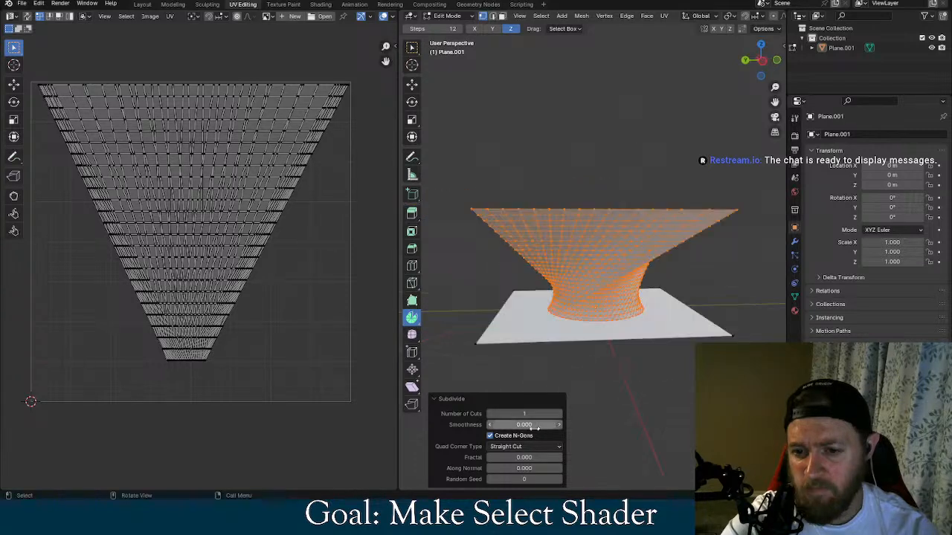
pyautogui.moveTo(531, 425); pyautogui.dragTo(573, 425)
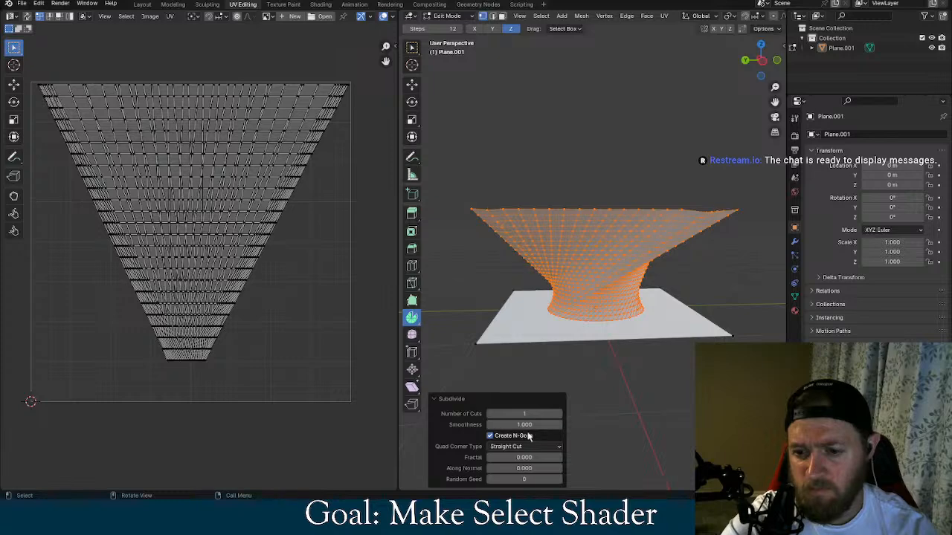
pyautogui.click(525, 446)
pyautogui.click(524, 455)
pyautogui.click(524, 446)
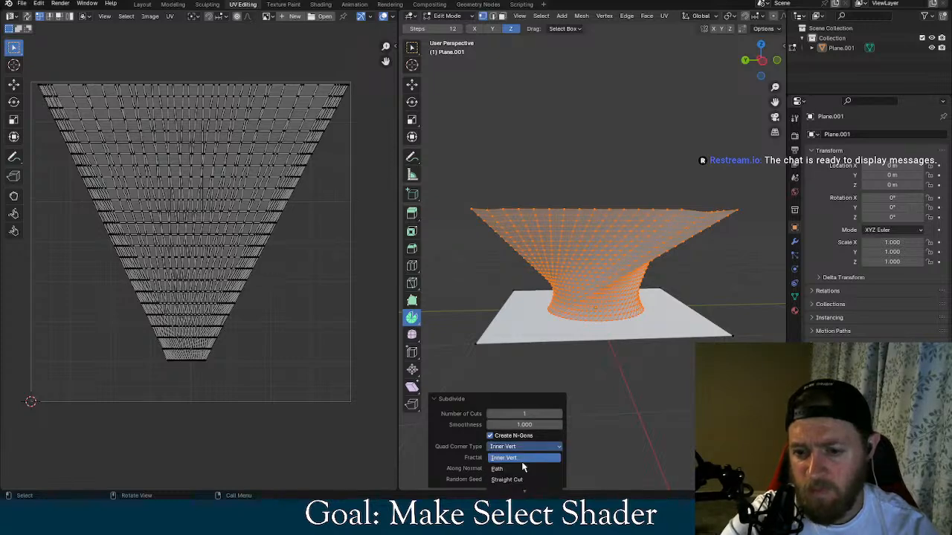
pyautogui.click(524, 466)
pyautogui.moveTo(610, 398); pyautogui.dragTo(580, 413, button='middle')
pyautogui.hotkey('ctrl', 'z')
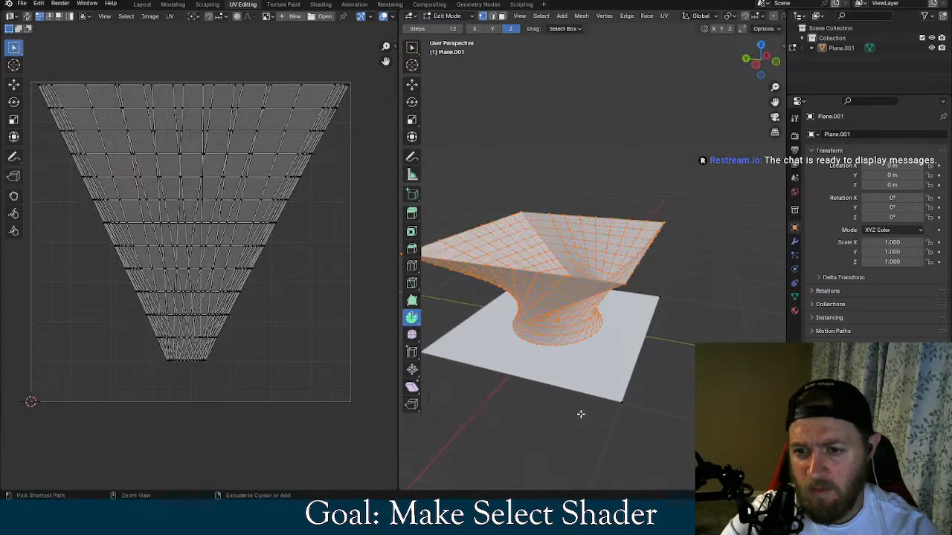
# Try Subdivide Edge-Ring on the funnel with 64 cuts, Linear interpolation, smoothness 2 and profile factor 2
pyautogui.click(626, 16)
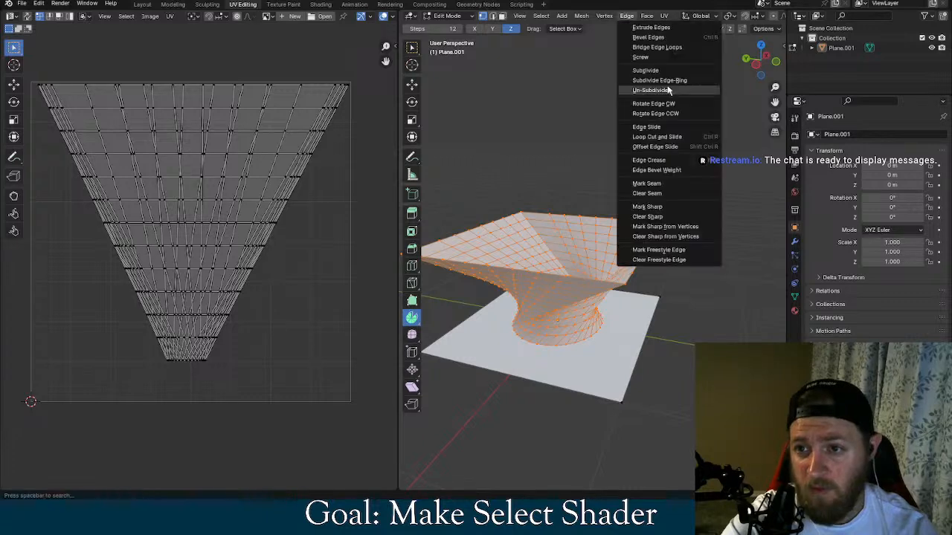
pyautogui.click(646, 77)
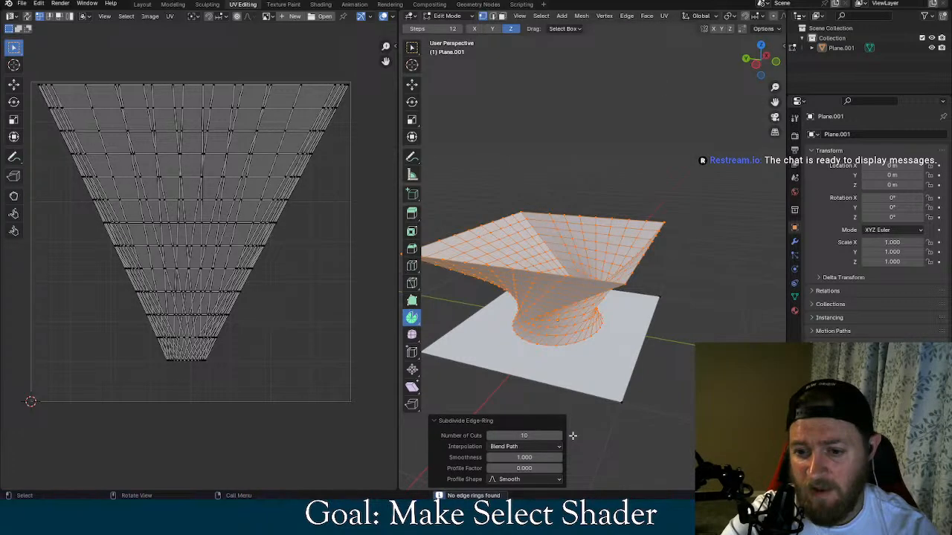
pyautogui.moveTo(525, 438); pyautogui.dragTo(550, 458)
pyautogui.click(531, 448)
pyautogui.click(528, 456)
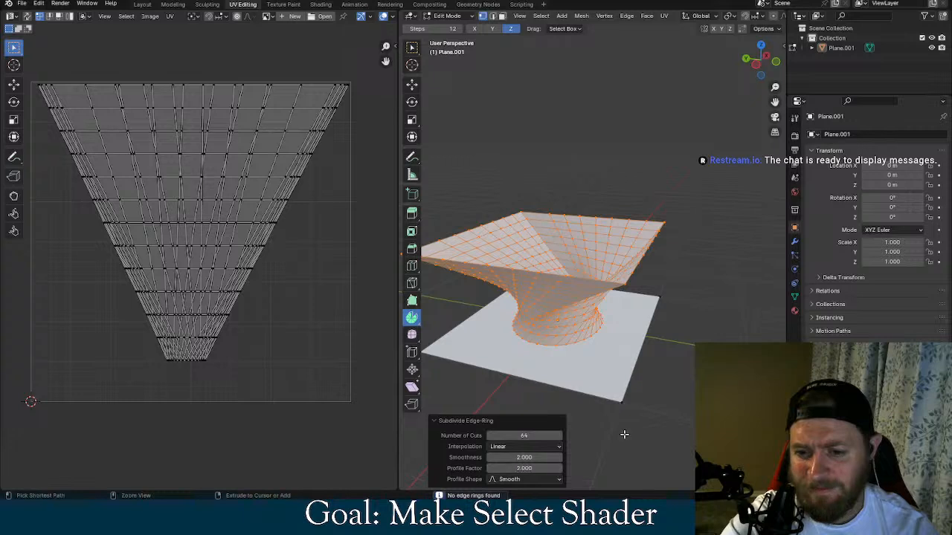
# Un-subdivide the selected funnel with 2 iterations, then subdivide the reduced mesh
pyautogui.click(603, 16)
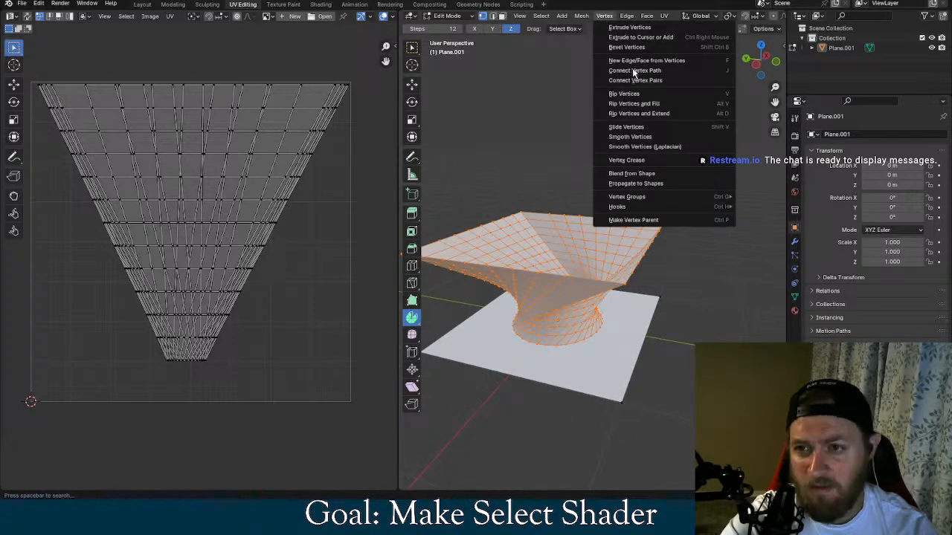
pyautogui.click(630, 17)
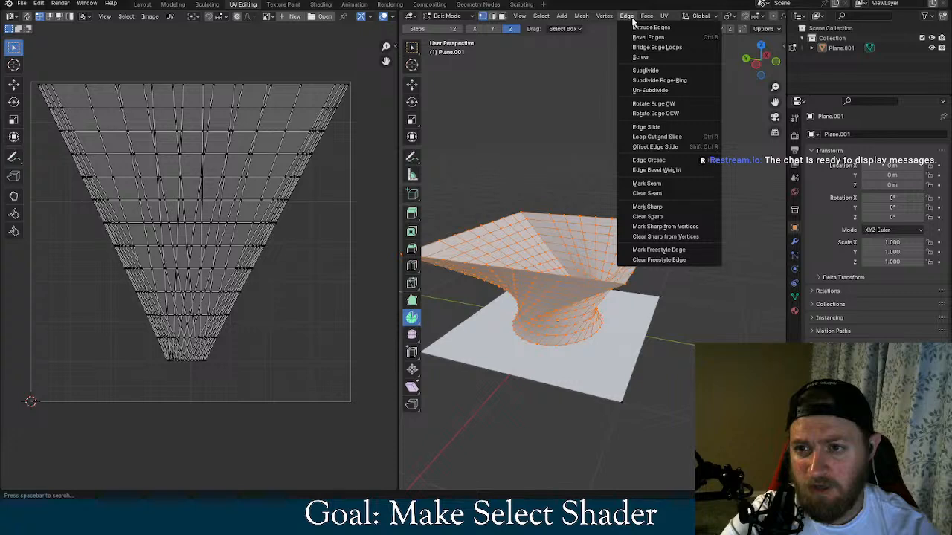
pyautogui.click(662, 89)
pyautogui.moveTo(666, 94); pyautogui.dragTo(576, 175, button='middle')
pyautogui.click(626, 16)
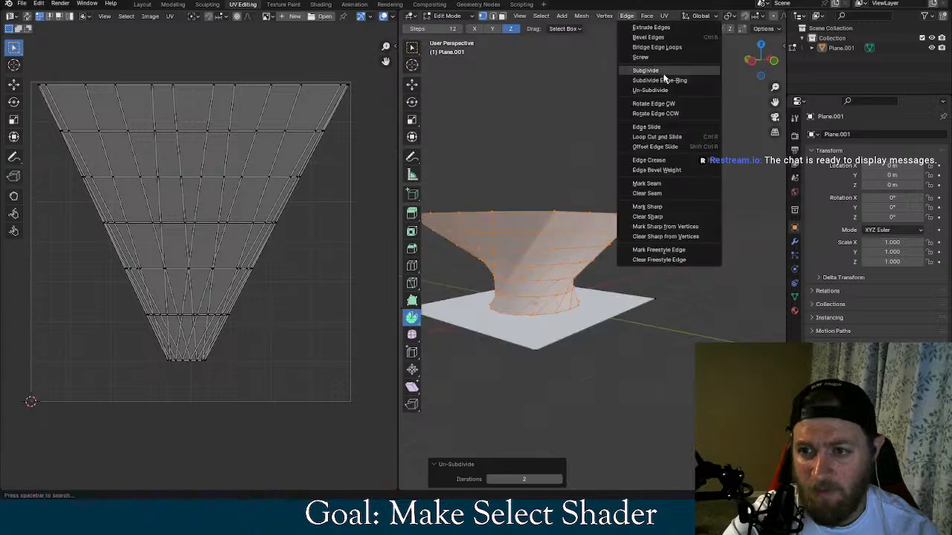
pyautogui.click(663, 75)
pyautogui.moveTo(596, 128); pyautogui.dragTo(619, 125, button='middle')
# Repeat Un-Subdivide with 2 iterations on the funnel and subdivide it with 1 cut, smoothness 1 and Path corners
pyautogui.click(626, 16)
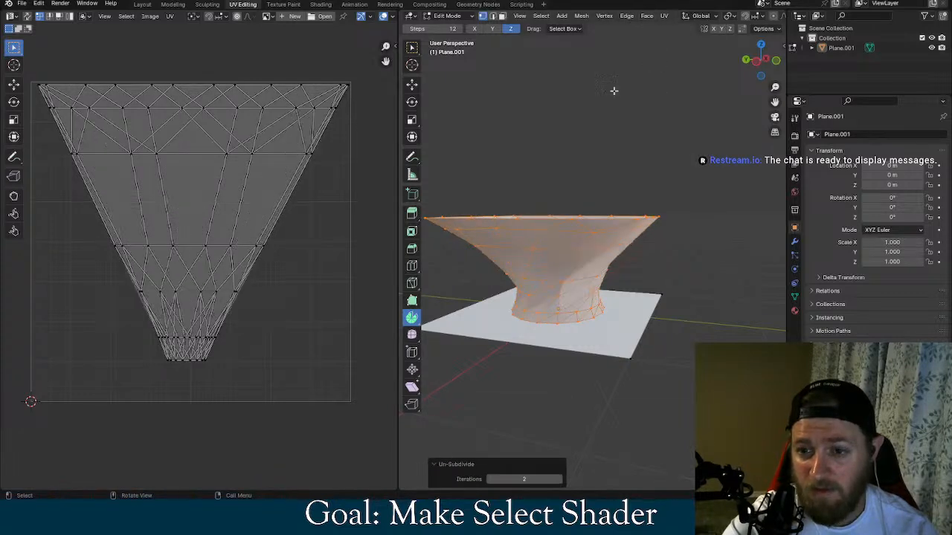
pyautogui.moveTo(612, 89)
pyautogui.mouseDown(button='middle')
pyautogui.moveTo(601, 117)
pyautogui.moveTo(610, 86)
pyautogui.mouseUp(button='middle')
pyautogui.click(626, 15)
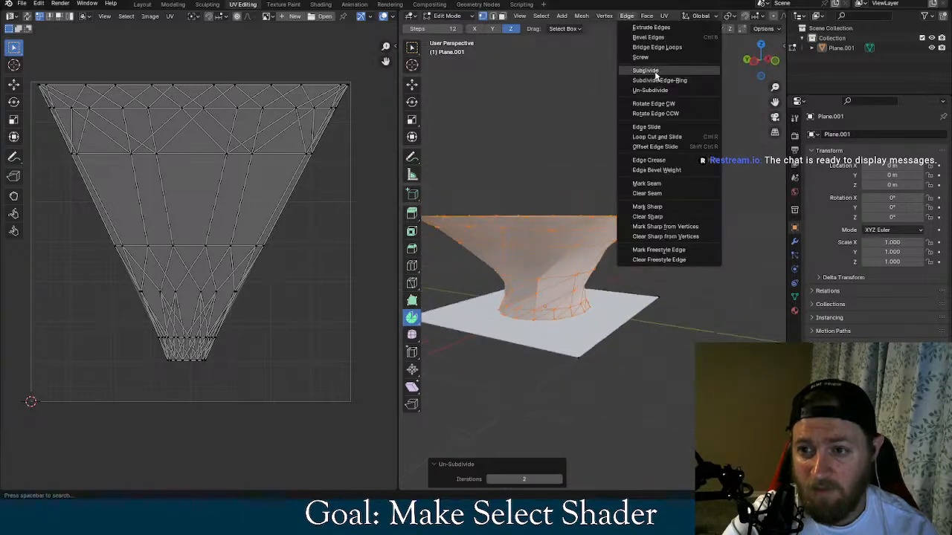
pyautogui.click(652, 75)
pyautogui.moveTo(599, 111)
pyautogui.mouseDown(button='middle')
pyautogui.moveTo(620, 152)
pyautogui.moveTo(650, 129)
pyautogui.moveTo(604, 103)
pyautogui.moveTo(677, 110)
pyautogui.moveTo(614, 112)
pyautogui.moveTo(590, 144)
pyautogui.moveTo(601, 122)
pyautogui.mouseUp(button='middle')
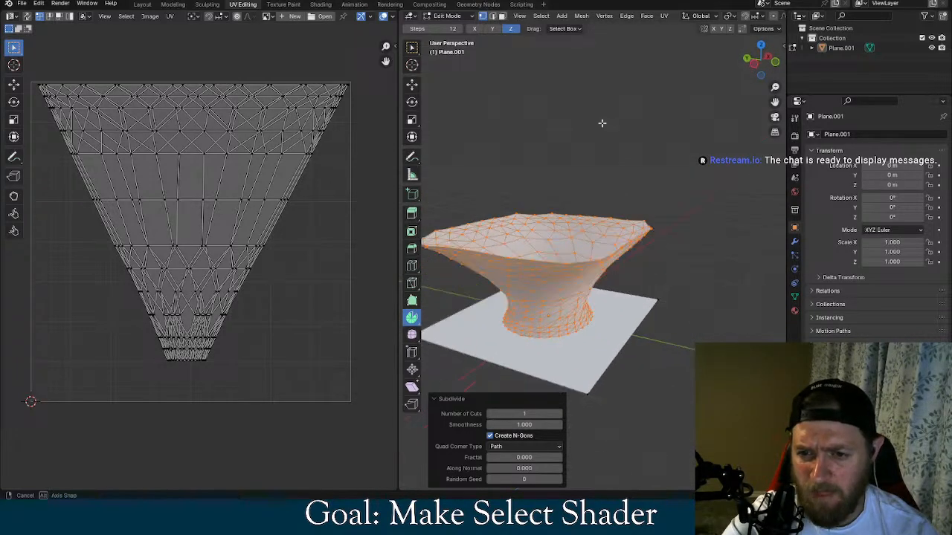
# Try Solidify Faces on the funnel with a thickness of 0.01 m and undo it
pyautogui.click(627, 16)
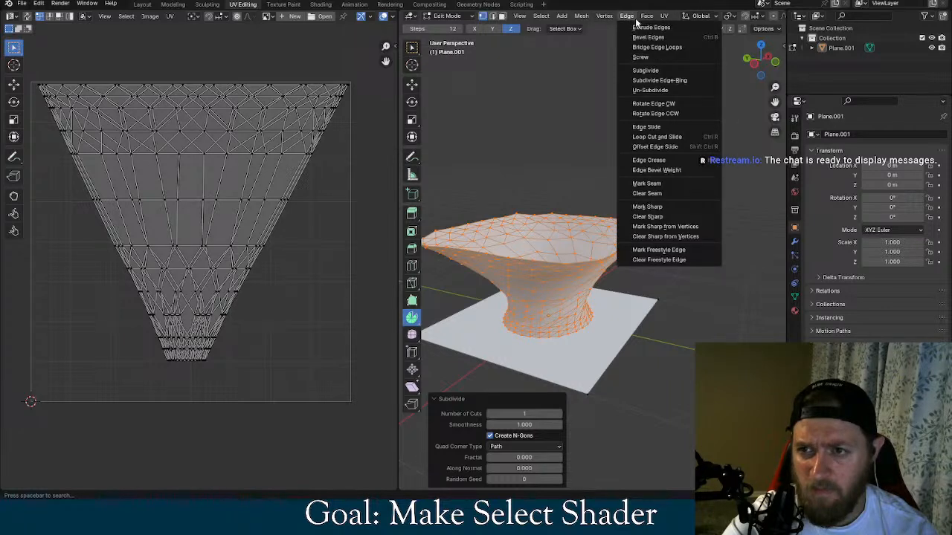
pyautogui.moveTo(646, 17)
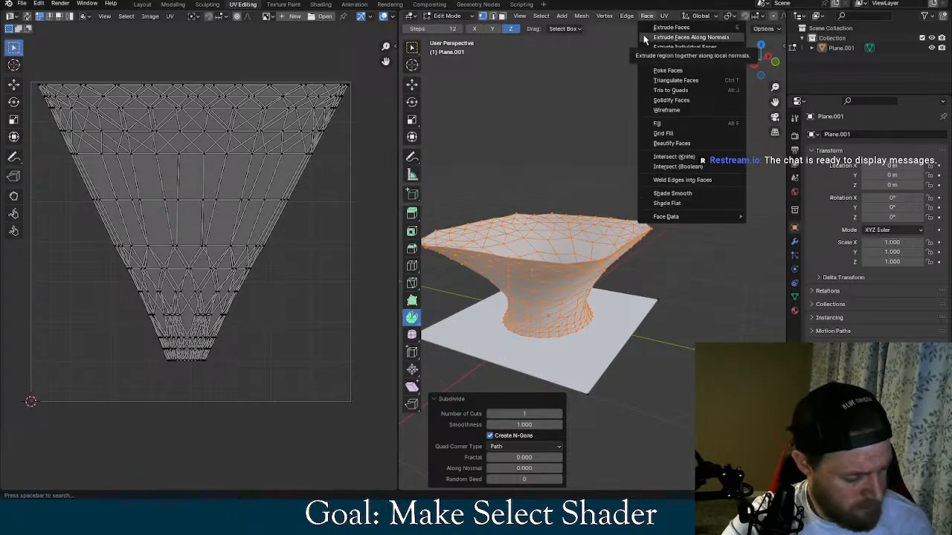
pyautogui.rightClick(645, 39)
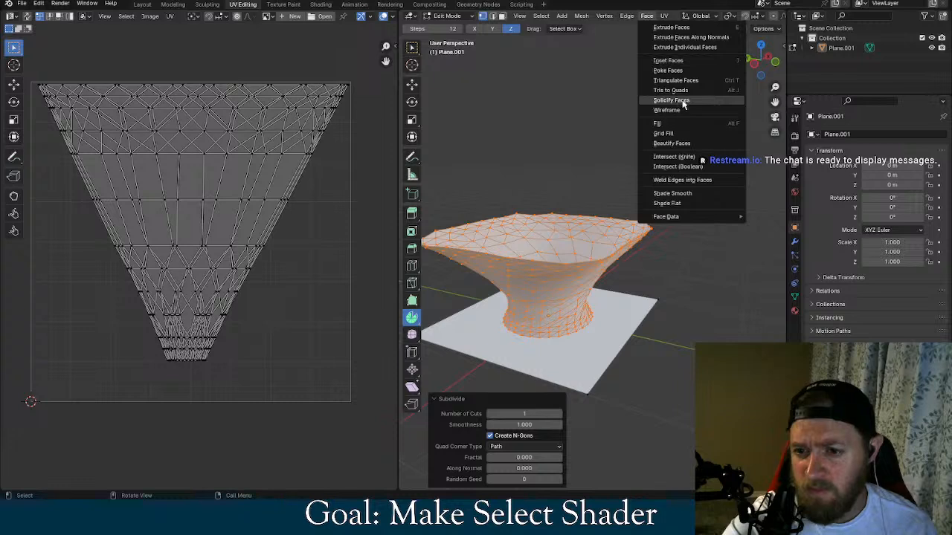
pyautogui.click(682, 100)
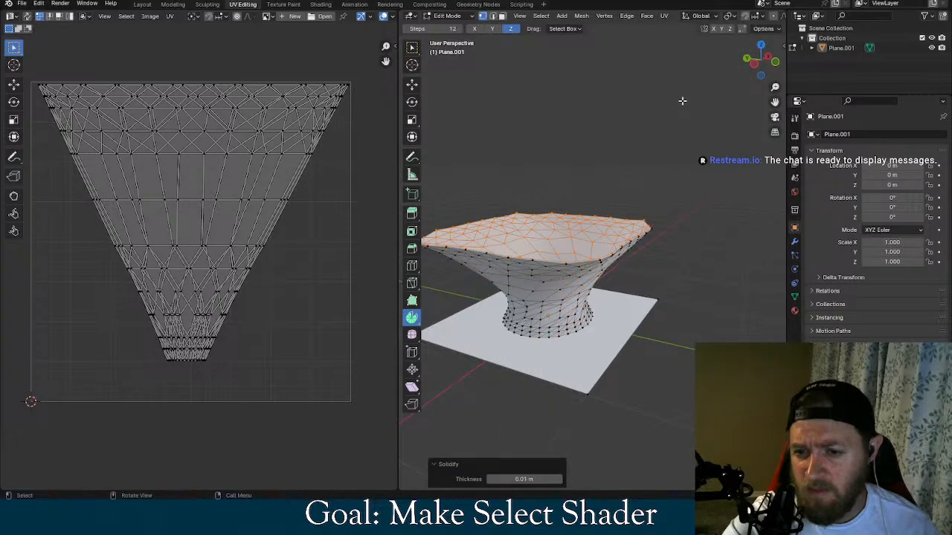
pyautogui.hotkey('ctrl', 'z')
pyautogui.hotkey('ctrl', 'l')
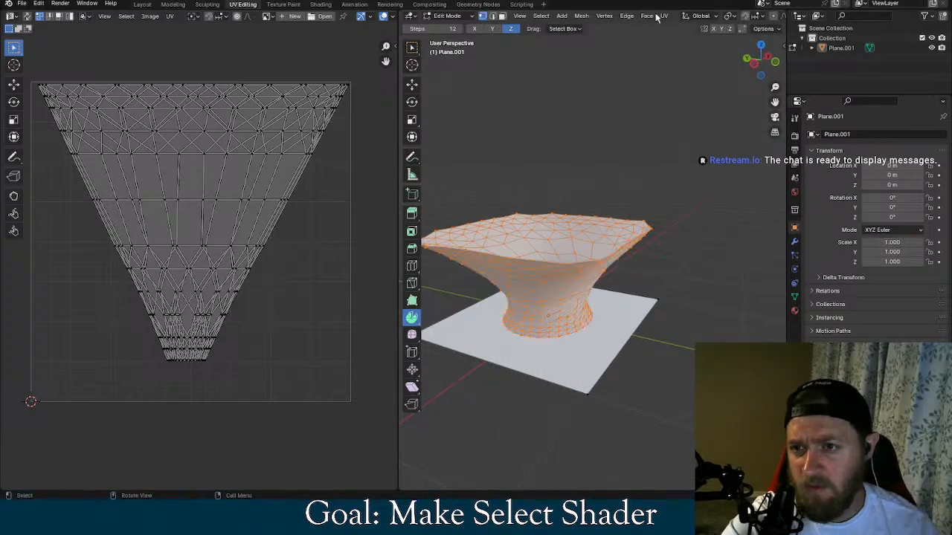
# Subdivide the funnel once more with 1 cut, smoothness 1 and the Path corner type
pyautogui.click(647, 16)
pyautogui.click(626, 15)
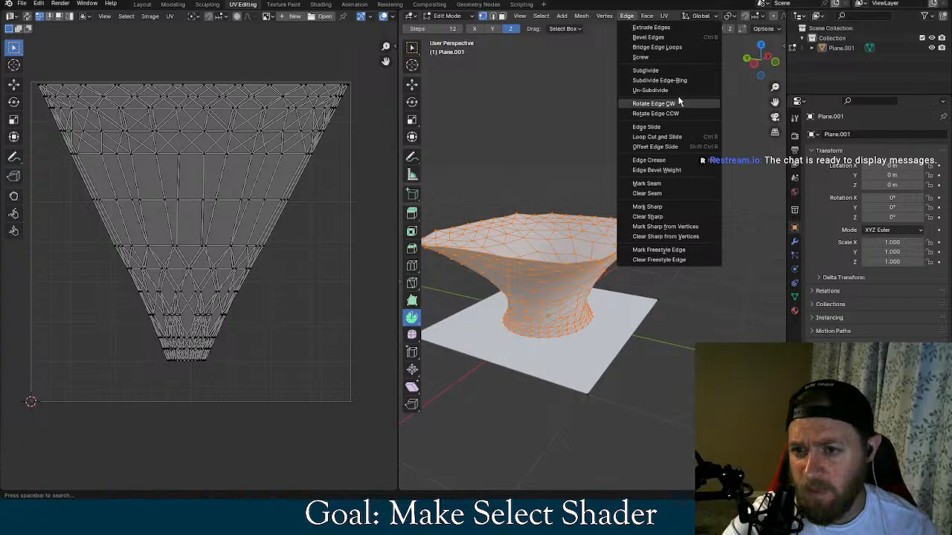
pyautogui.click(664, 71)
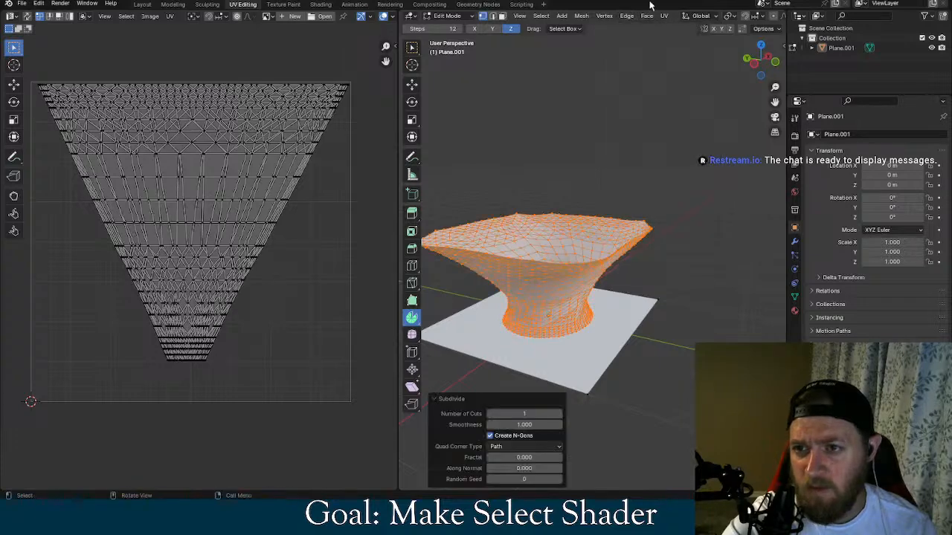
pyautogui.click(604, 16)
pyautogui.press('Escape')
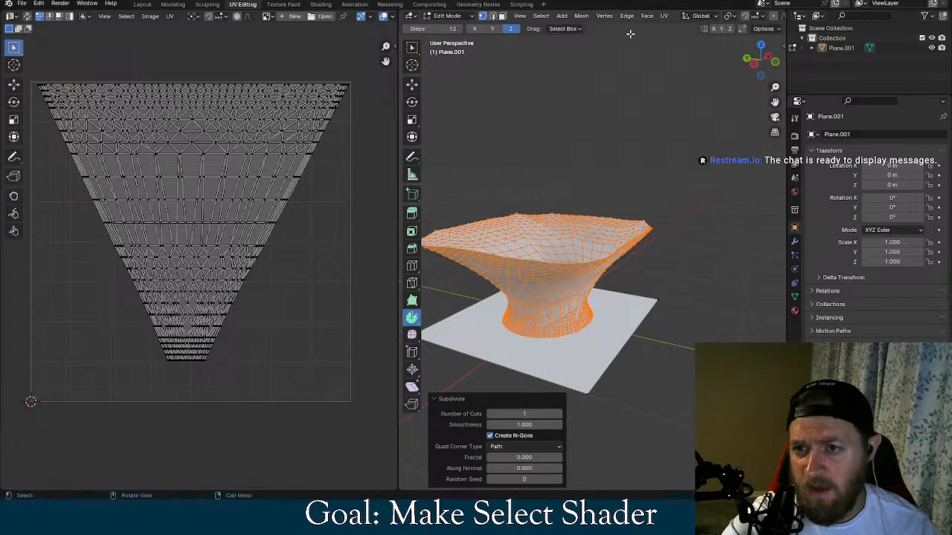
# Deselect and reselect the funnel, then apply Un-Subdivide twice with 2 iterations
pyautogui.hotkey('alt', 'a')
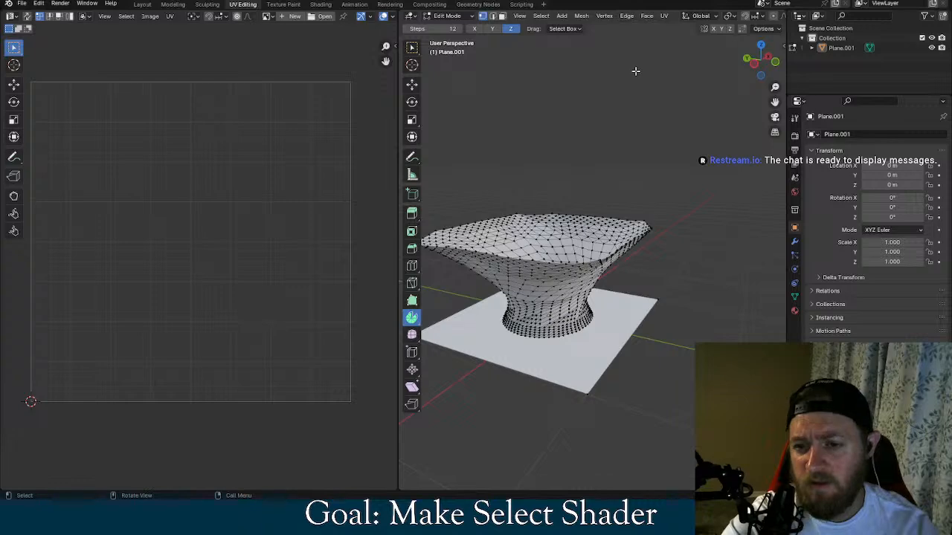
pyautogui.press('a')
pyautogui.click(628, 17)
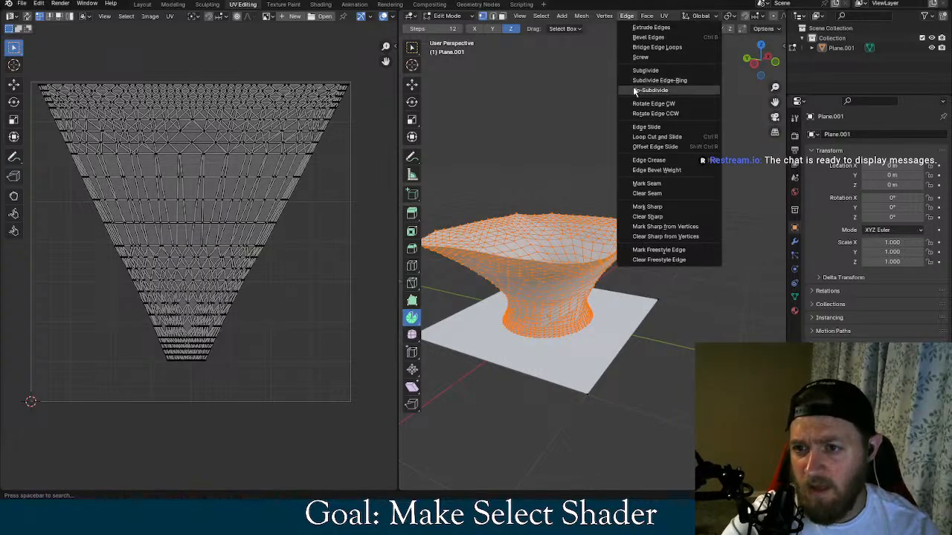
pyautogui.click(634, 89)
pyautogui.click(629, 17)
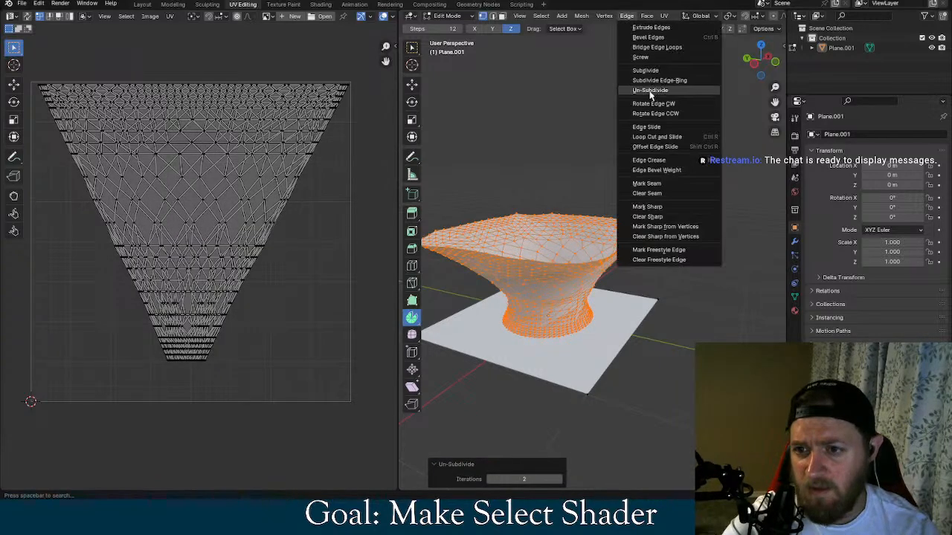
pyautogui.click(649, 91)
pyautogui.moveTo(590, 128); pyautogui.dragTo(618, 106, button='middle')
# Apply Tris to Quads to the selected funnel with a 180° max face angle and a 94.5° max shape angle
pyautogui.click(634, 17)
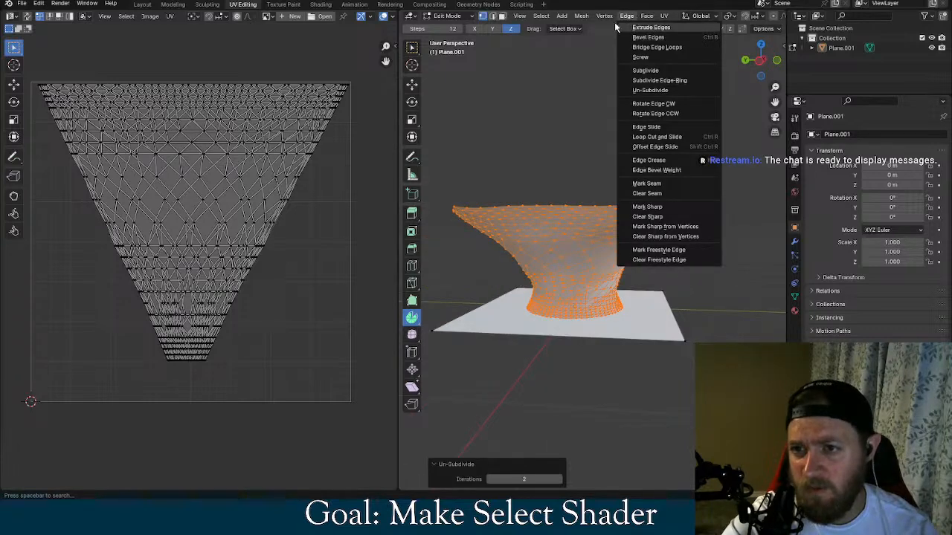
pyautogui.click(644, 22)
pyautogui.click(647, 16)
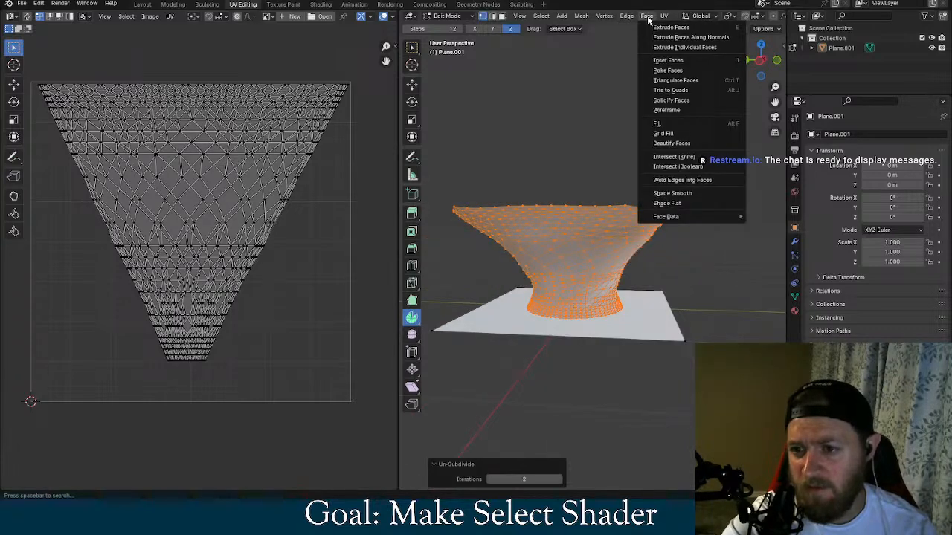
pyautogui.click(669, 90)
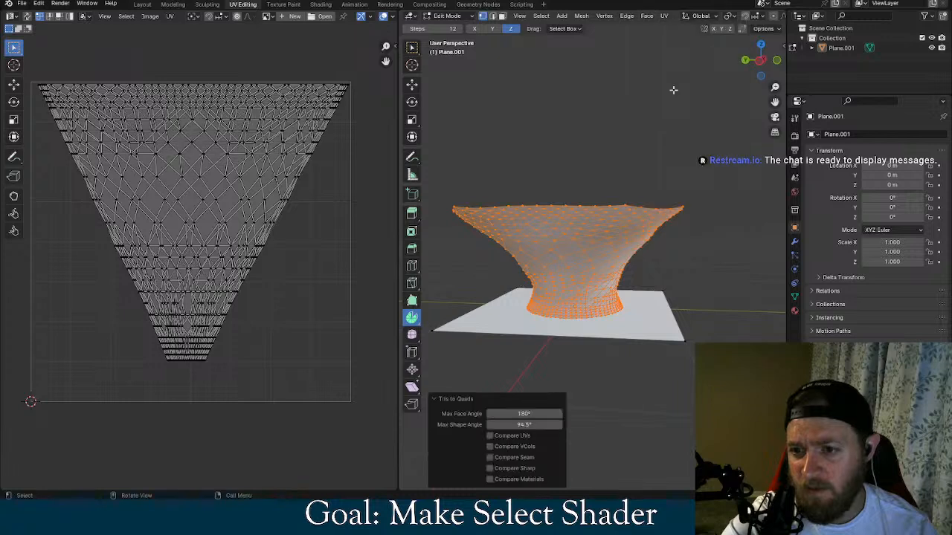
pyautogui.moveTo(671, 148)
pyautogui.mouseDown(button='middle')
pyautogui.moveTo(661, 149)
pyautogui.moveTo(661, 161)
pyautogui.mouseUp(button='middle')
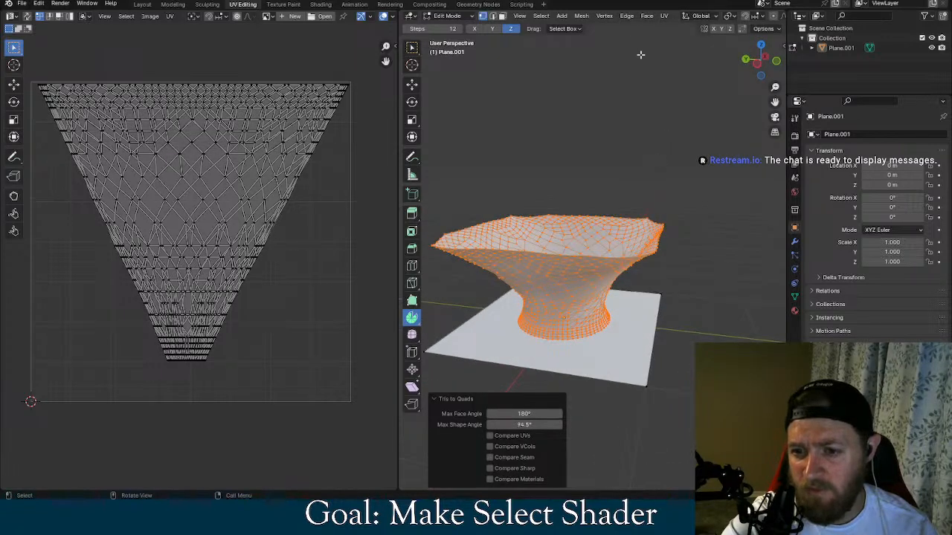
# Repeat Tris to Quads on the funnel with max face angle 44.7° and max shape angle 63.6°, and deselect the mesh
pyautogui.click(646, 17)
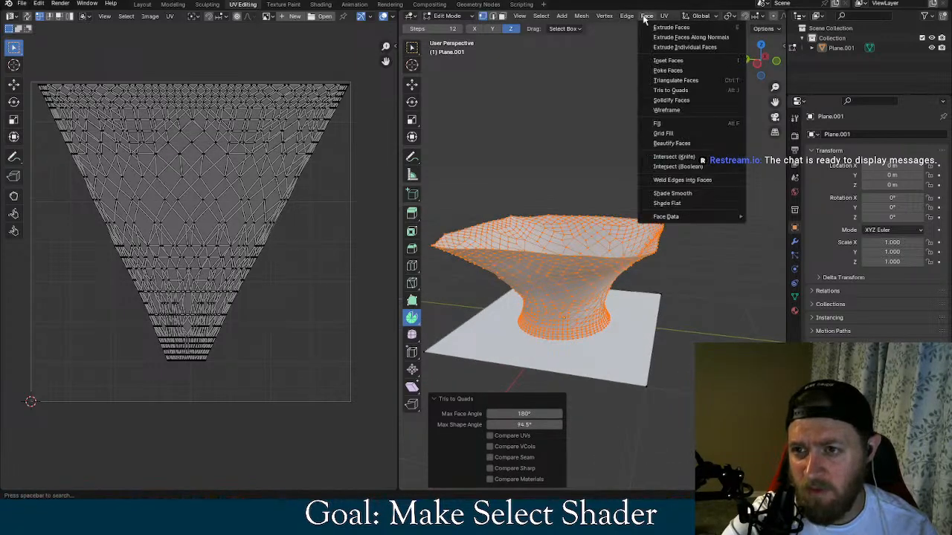
pyautogui.click(673, 89)
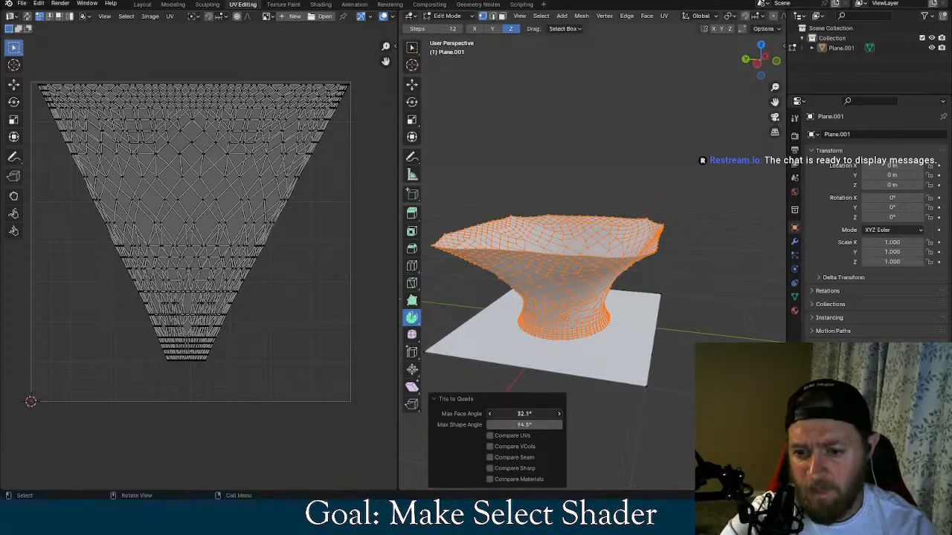
pyautogui.moveTo(524, 414); pyautogui.dragTo(506, 424)
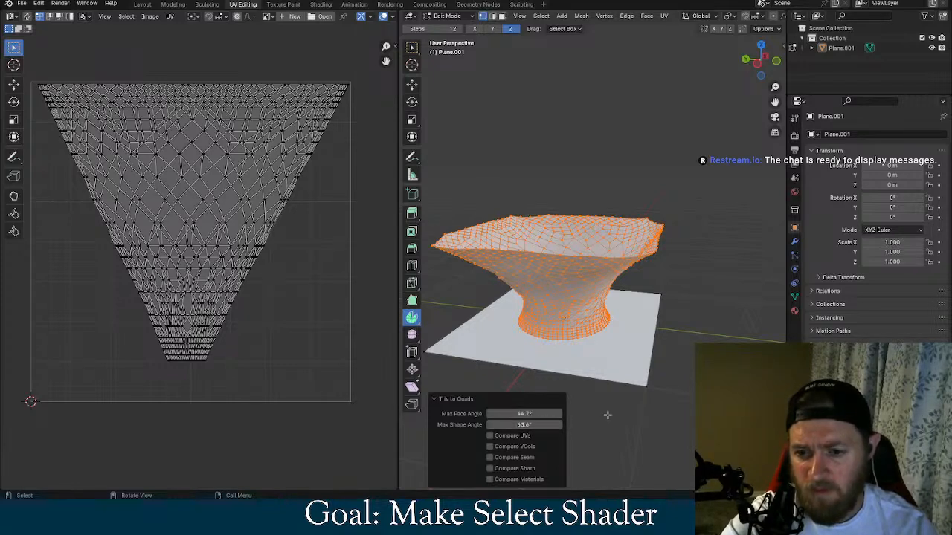
pyautogui.click(688, 417)
pyautogui.moveTo(689, 360); pyautogui.dragTo(669, 352, button='middle')
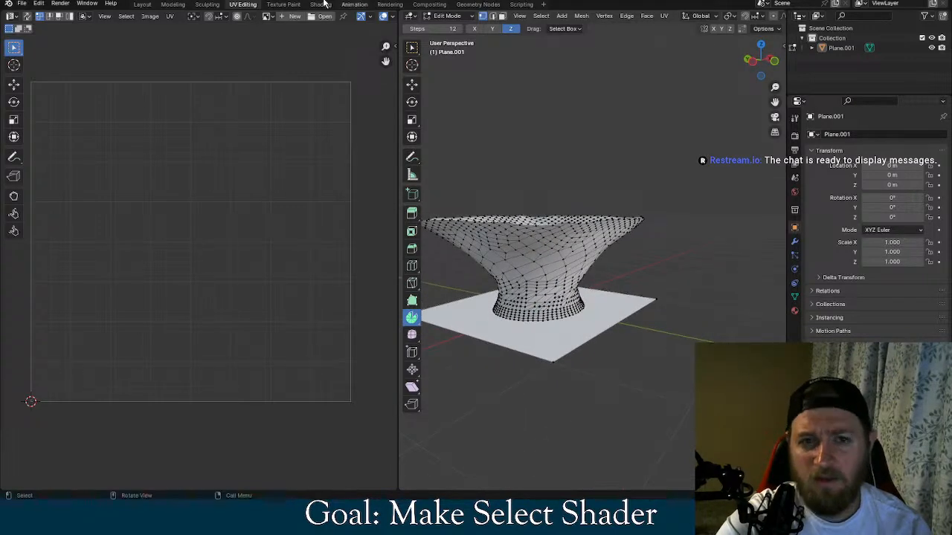
# Save glow.blend and export the model as glTF 2.0, overwriting glow.glb in the World folder
pyautogui.click(23, 4)
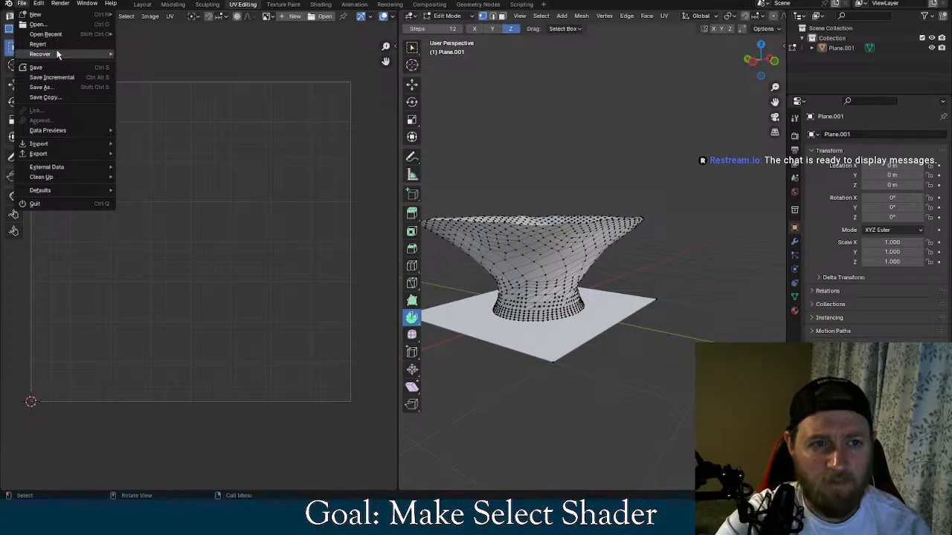
pyautogui.moveTo(74, 154)
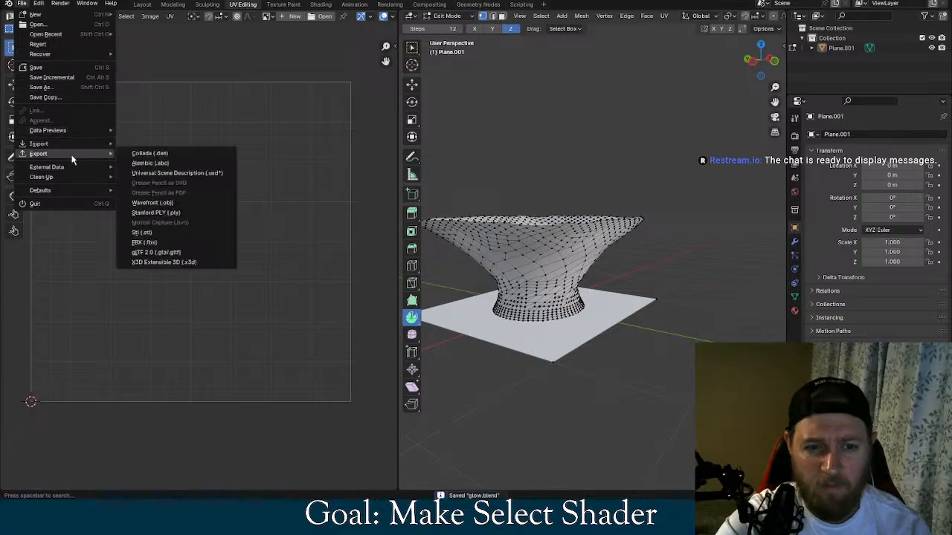
pyautogui.click(132, 251)
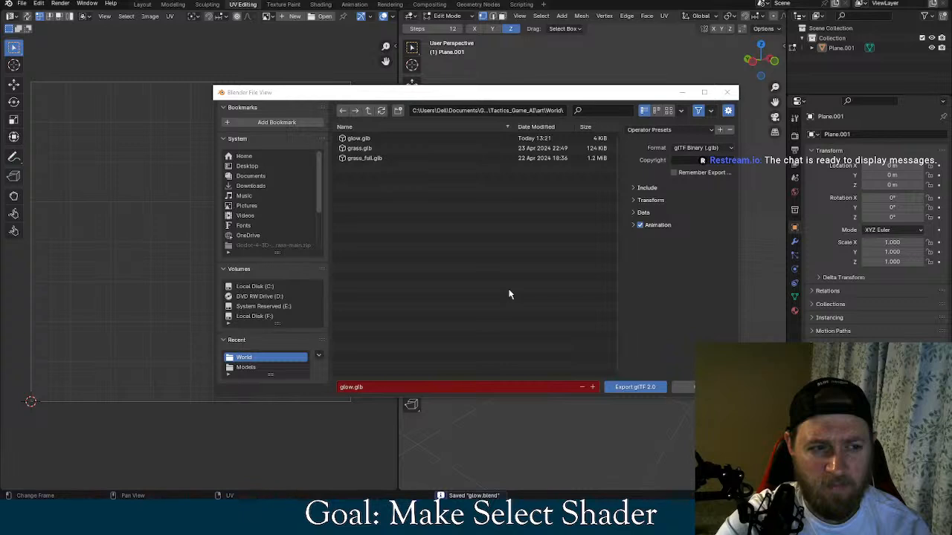
pyautogui.click(626, 387)
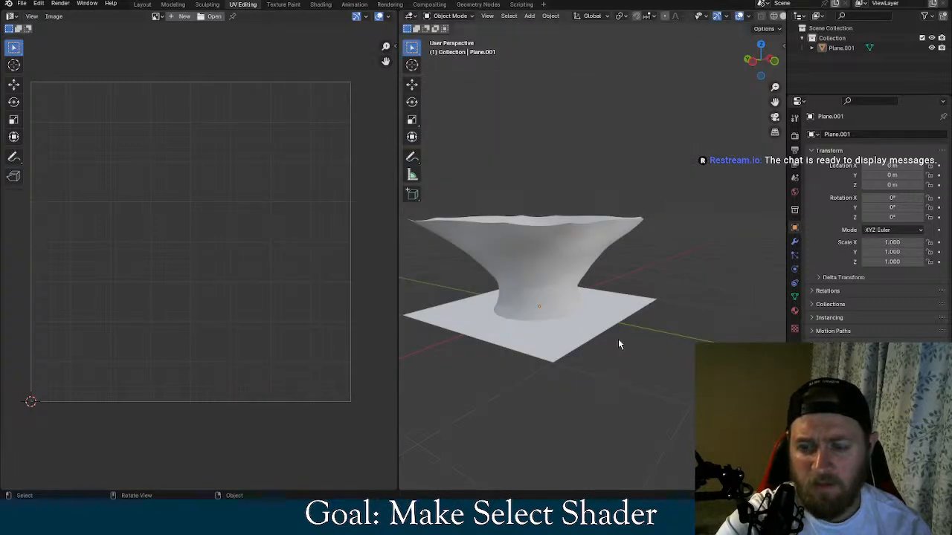
# Switch to Godot and copy the mesh resource of the Plane_001 node in the unsaved glow scene
pyautogui.hotkey('alt', 'Tab')
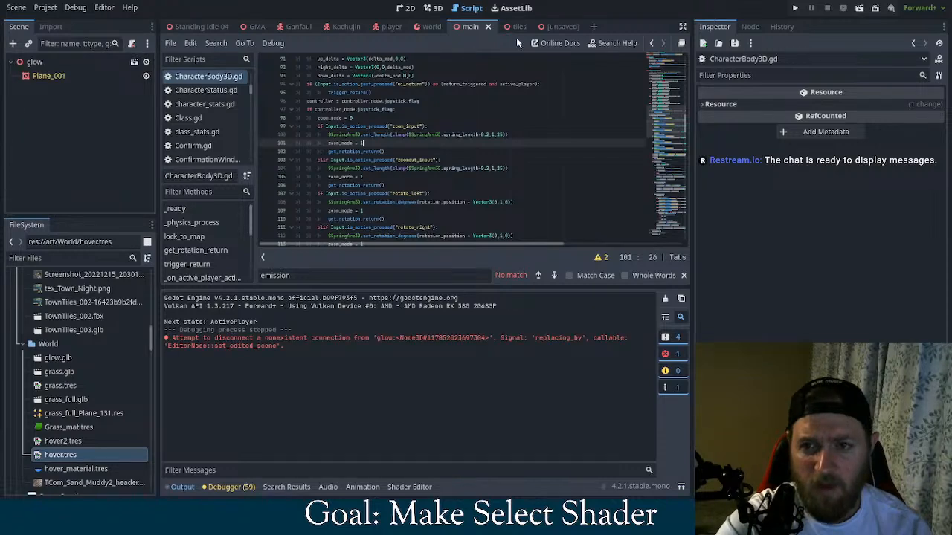
pyautogui.click(544, 26)
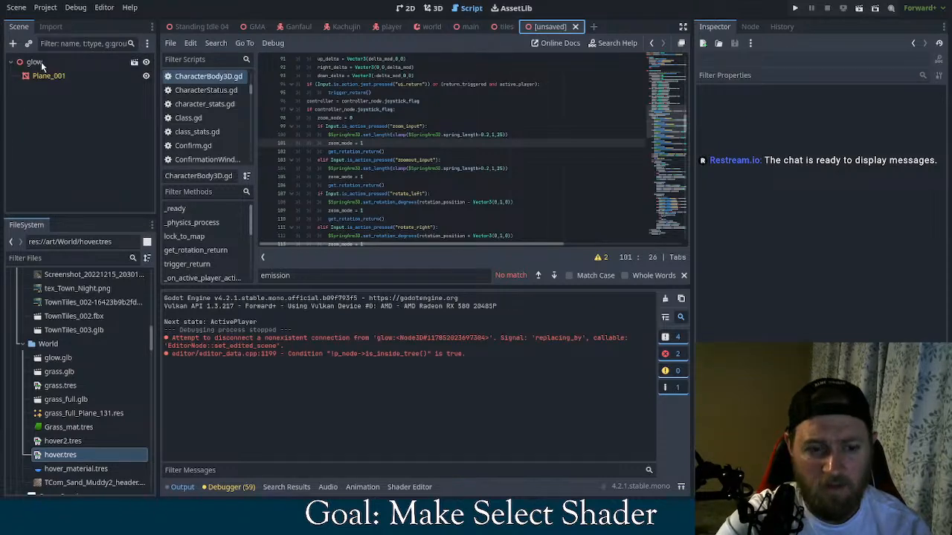
pyautogui.click(47, 76)
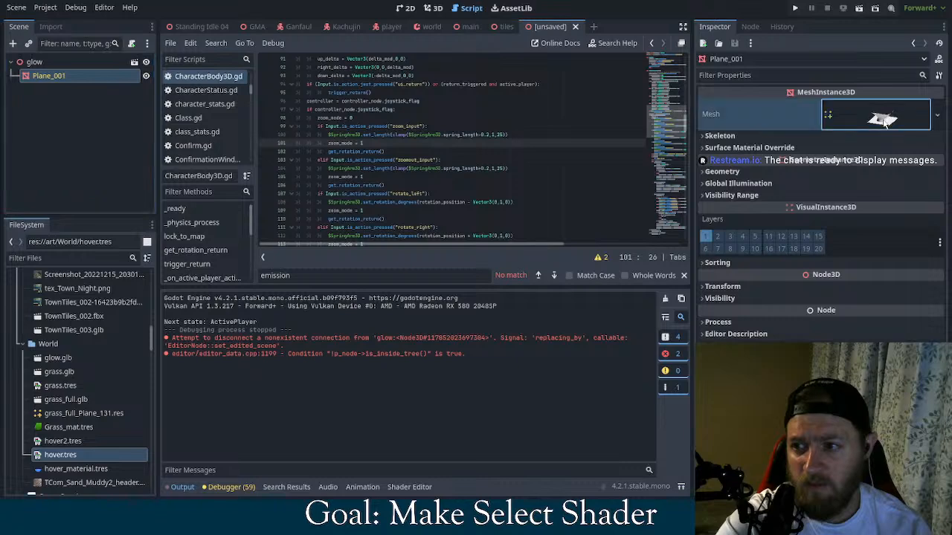
pyautogui.click(930, 114)
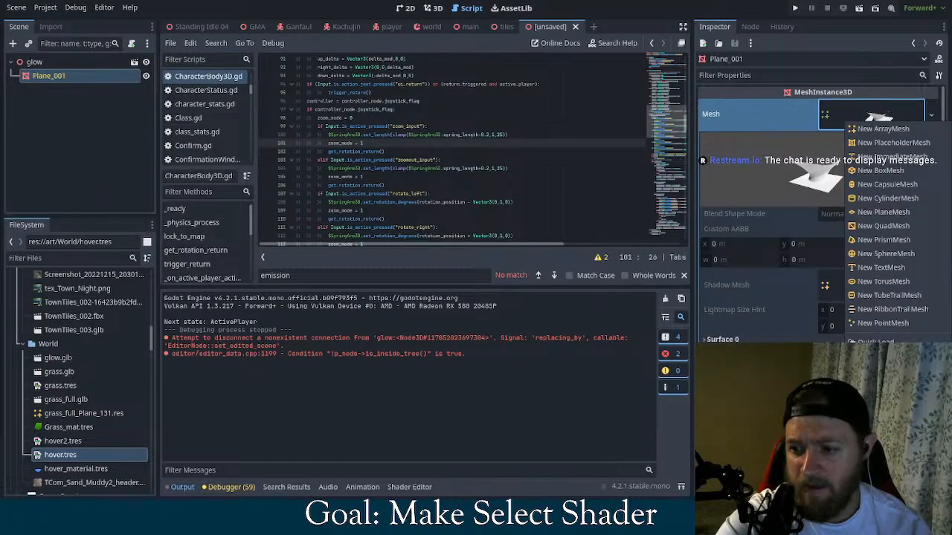
pyautogui.press('Escape')
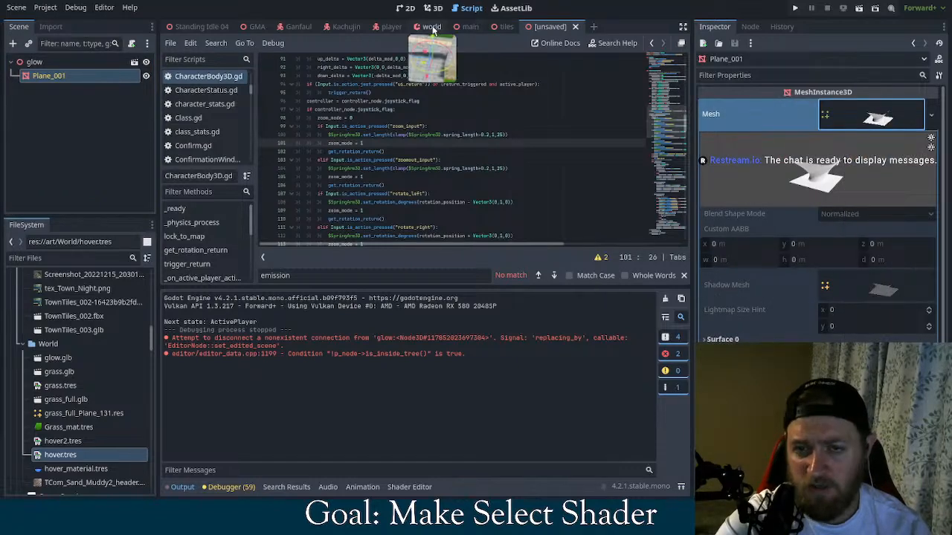
# Open the World node's grass_tiles.tres mesh library in the main scene for editing
pyautogui.click(482, 27)
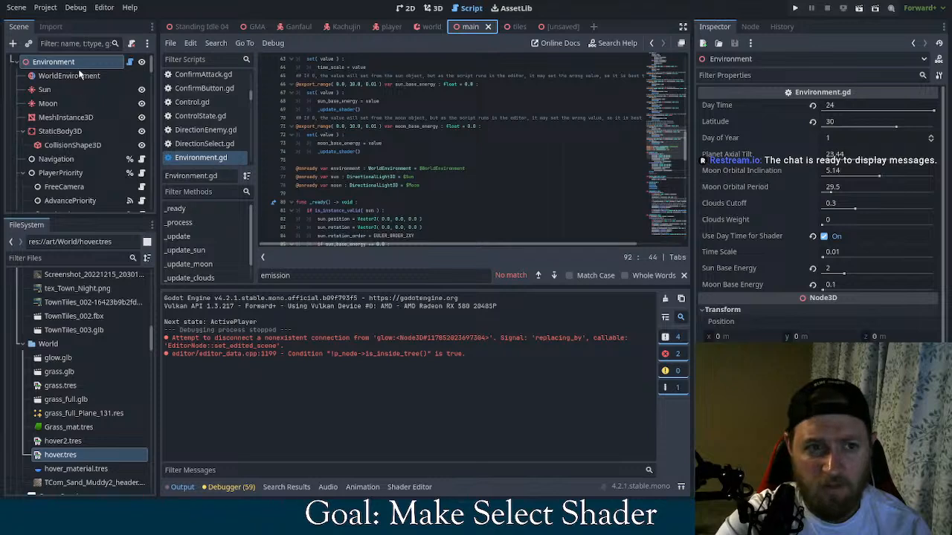
pyautogui.scroll(-5, 64, 131)
pyautogui.scroll(-1, 56, 165)
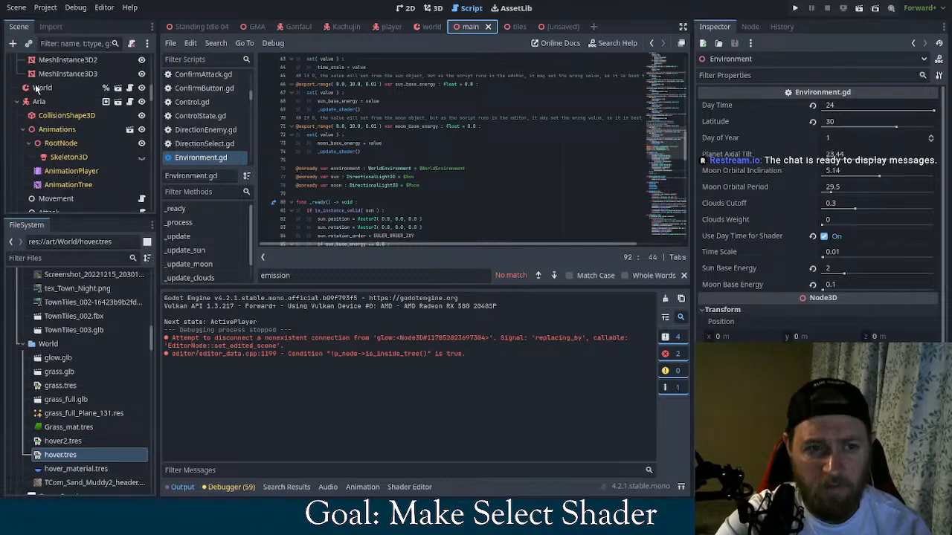
pyautogui.click(38, 88)
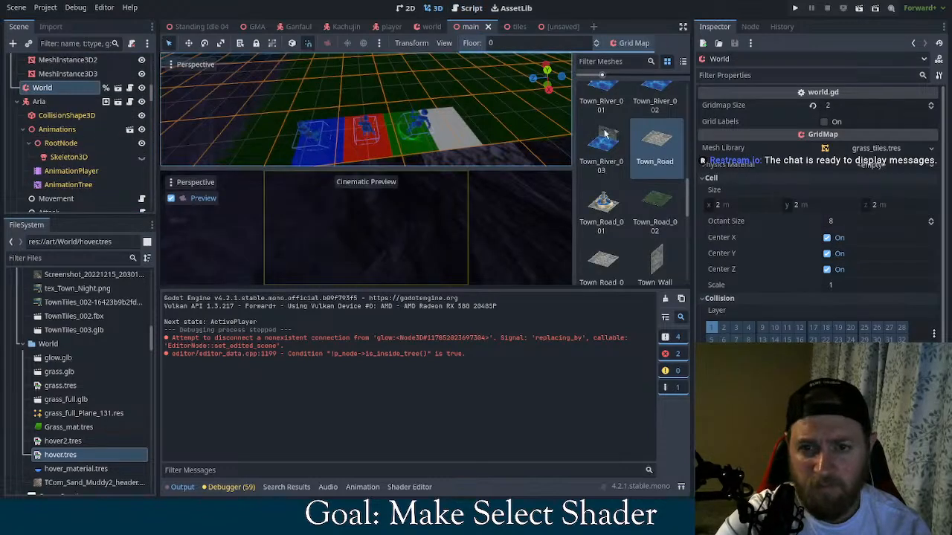
pyautogui.click(892, 147)
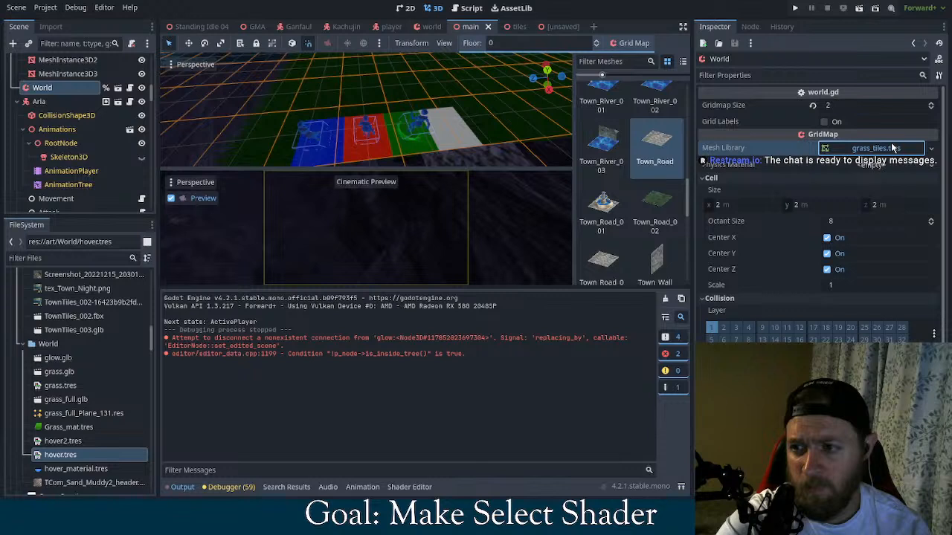
pyautogui.click(892, 147)
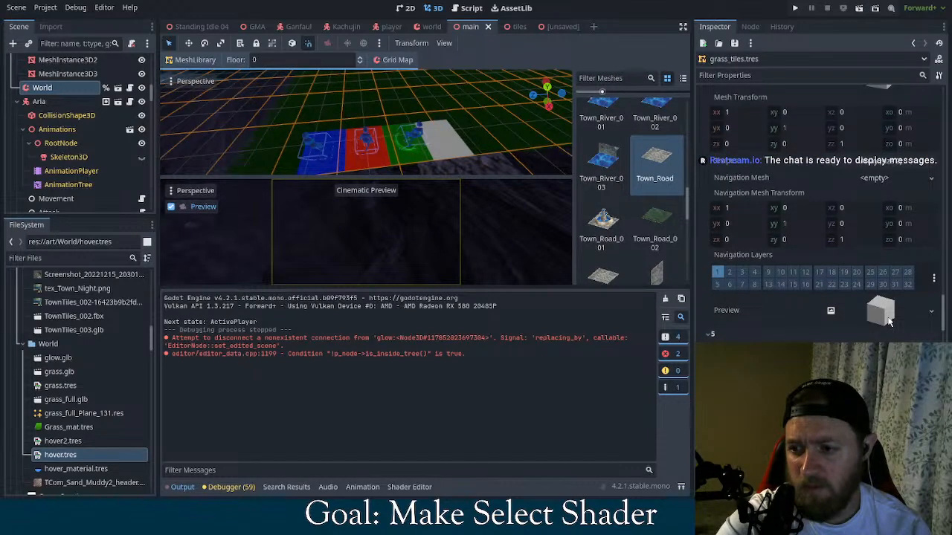
# Paste the copied glow mesh into the Hover item of the grass_tiles.tres library and inspect it on the map
pyautogui.scroll(5, 890, 327)
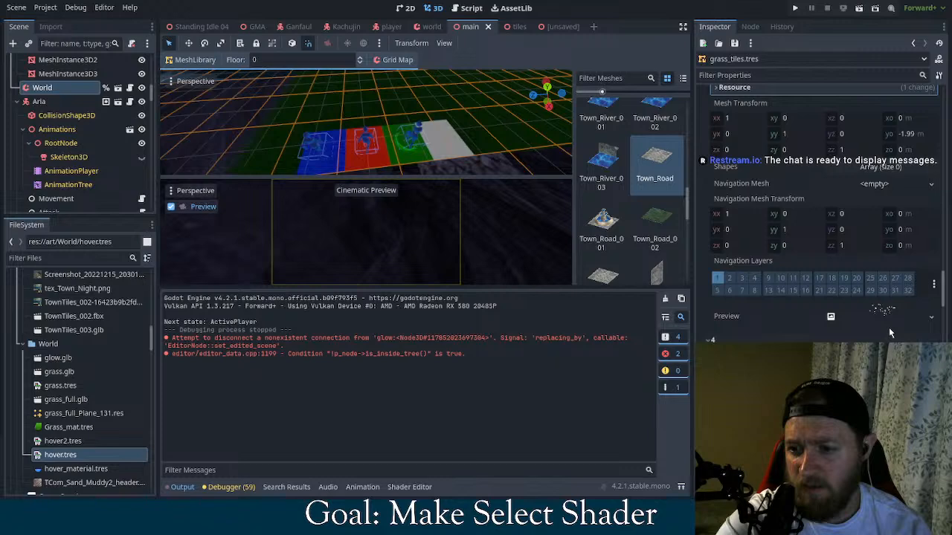
pyautogui.scroll(-5, 888, 327)
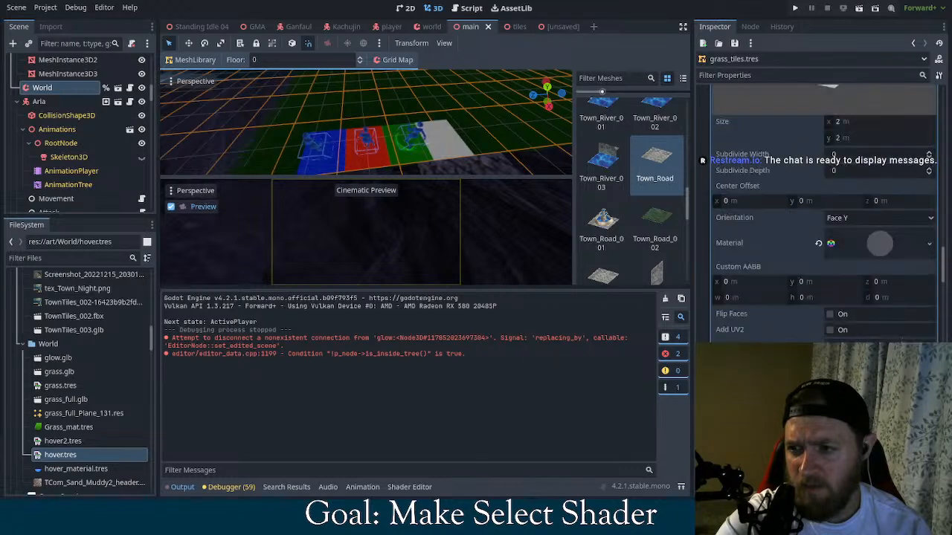
pyautogui.scroll(-5, 874, 270)
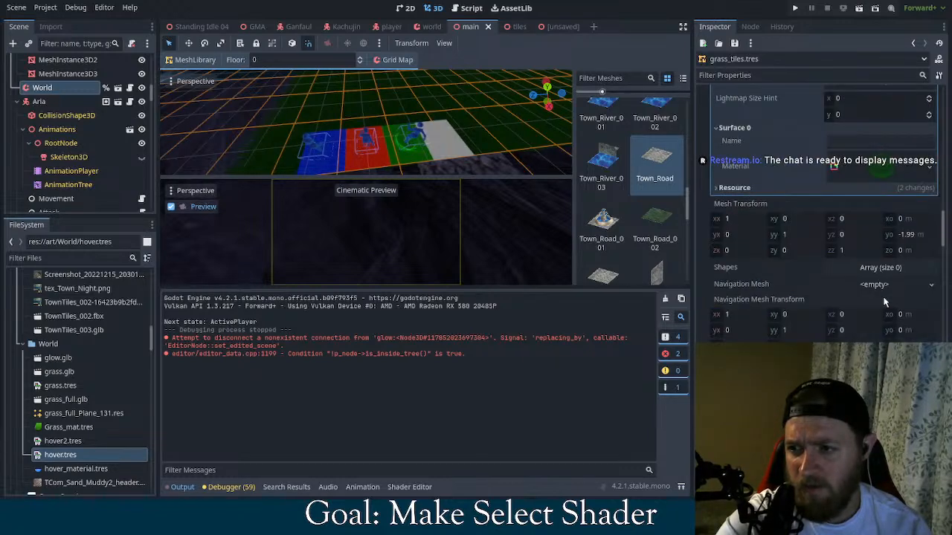
pyautogui.scroll(-5, 884, 301)
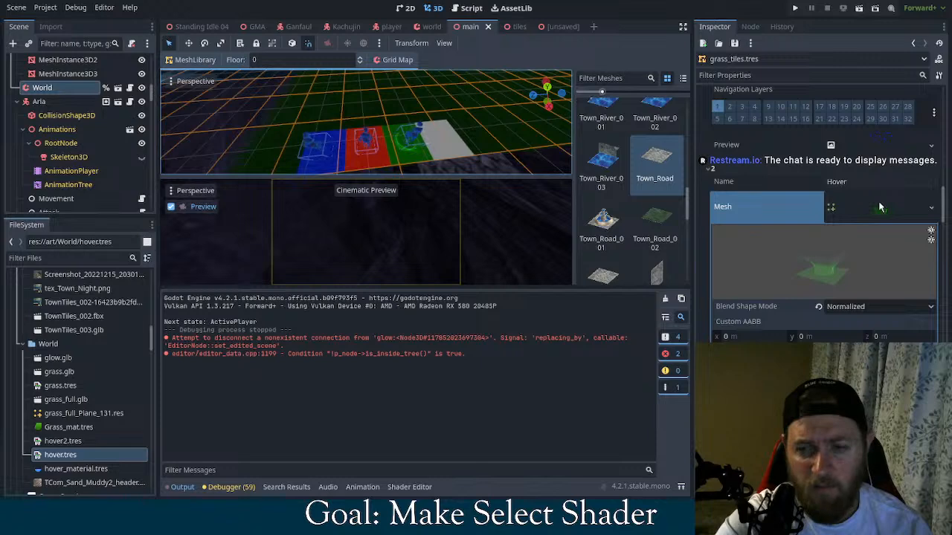
pyautogui.click(931, 207)
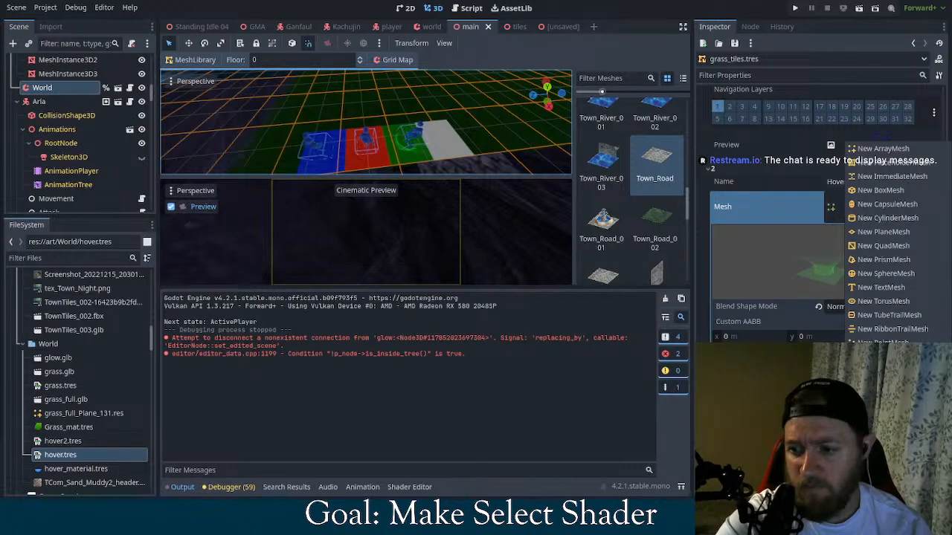
pyautogui.click(874, 488)
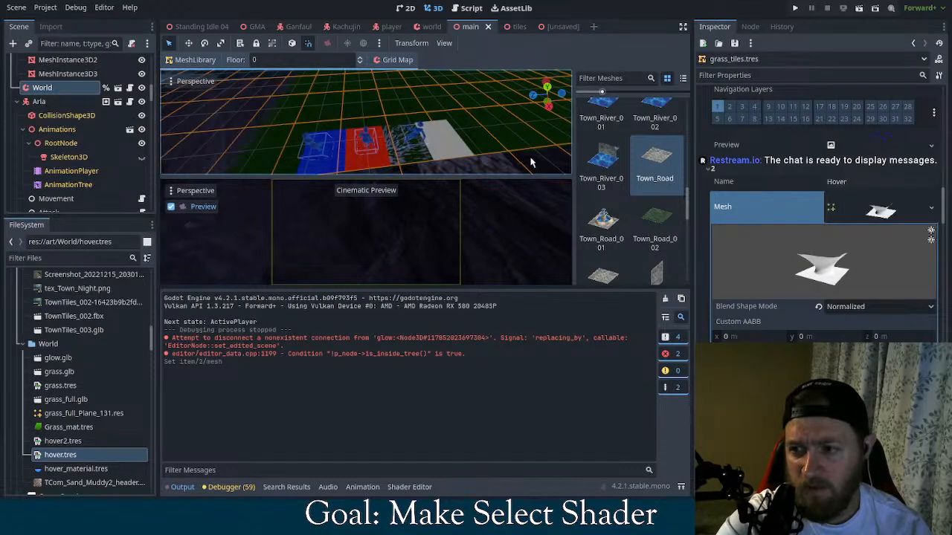
pyautogui.moveTo(531, 158); pyautogui.dragTo(466, 102, button='middle')
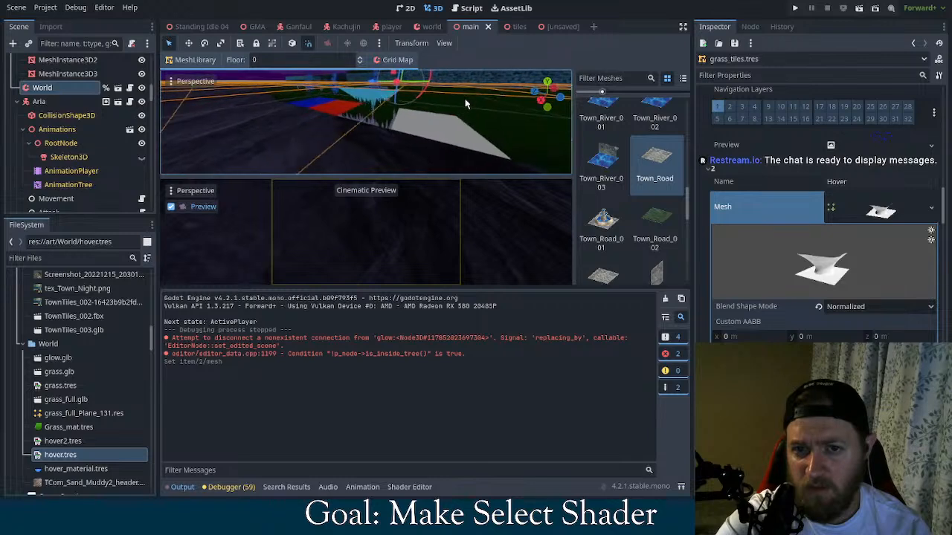
pyautogui.scroll(5, 452, 106)
pyautogui.scroll(2, 462, 110)
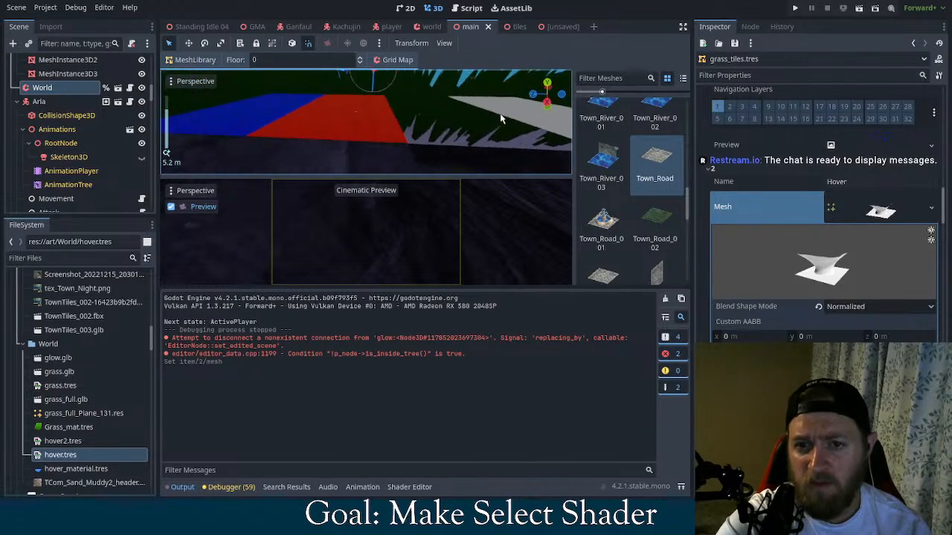
pyautogui.scroll(-2, 487, 120)
pyautogui.moveTo(487, 120); pyautogui.dragTo(459, 120, button='middle')
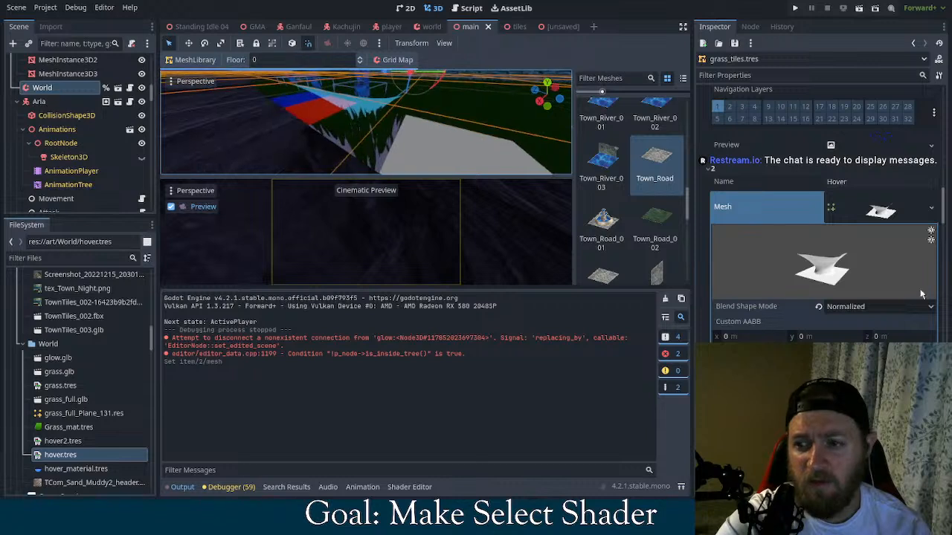
# Replace the Hover mesh's Surface 0 material with hover2.tres and inspect the tile on the map
pyautogui.scroll(-3, 791, 324)
pyautogui.scroll(-2, 833, 321)
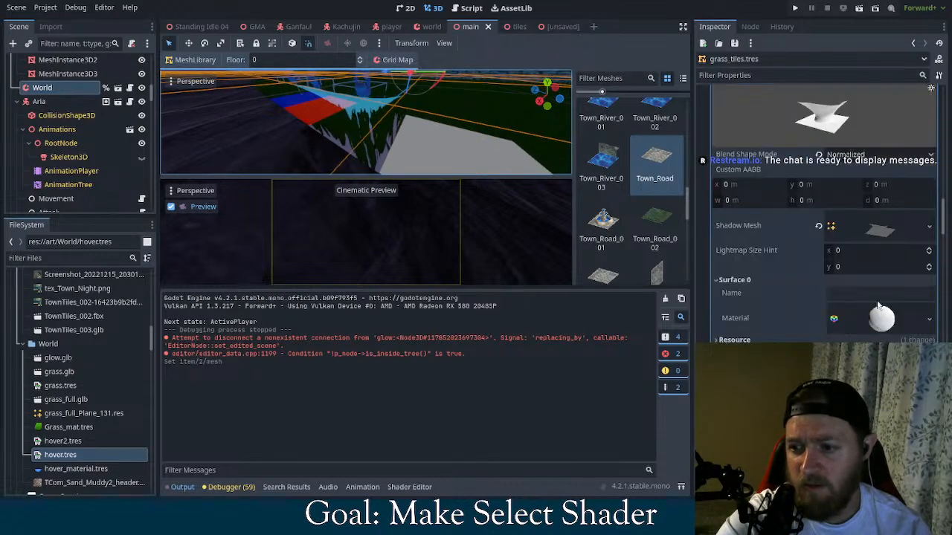
pyautogui.click(855, 421)
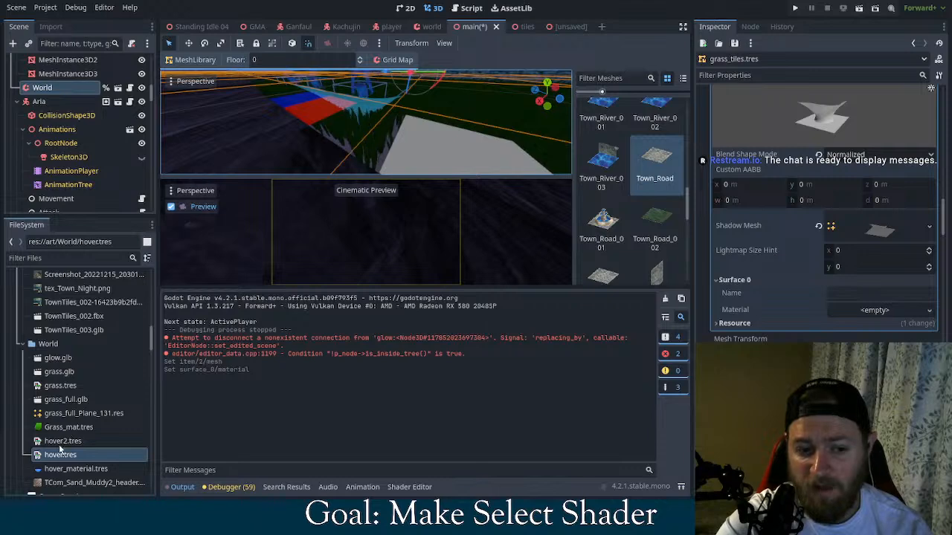
pyautogui.moveTo(62, 441); pyautogui.dragTo(876, 312)
pyautogui.moveTo(451, 154); pyautogui.dragTo(479, 124, button='middle')
pyautogui.scroll(-3, 445, 144)
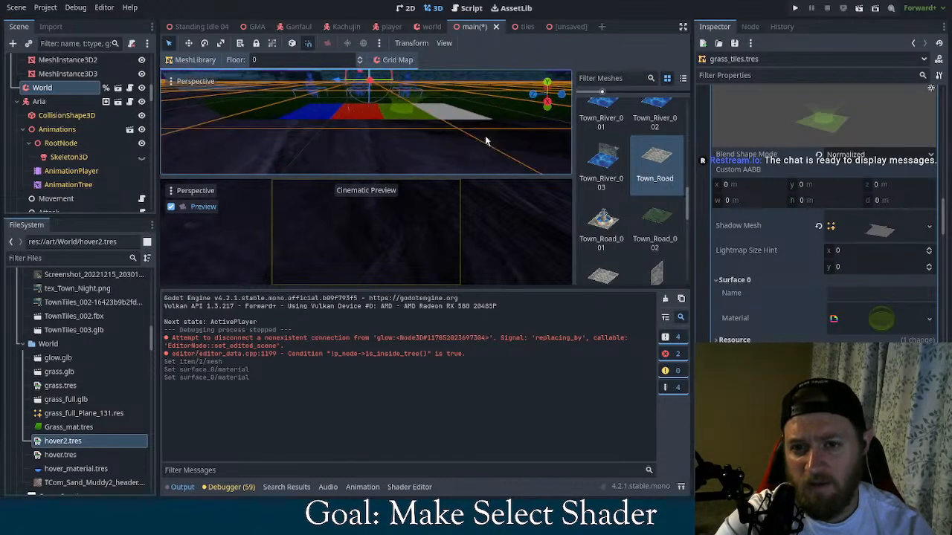
pyautogui.scroll(2, 479, 124)
pyautogui.scroll(1, 494, 125)
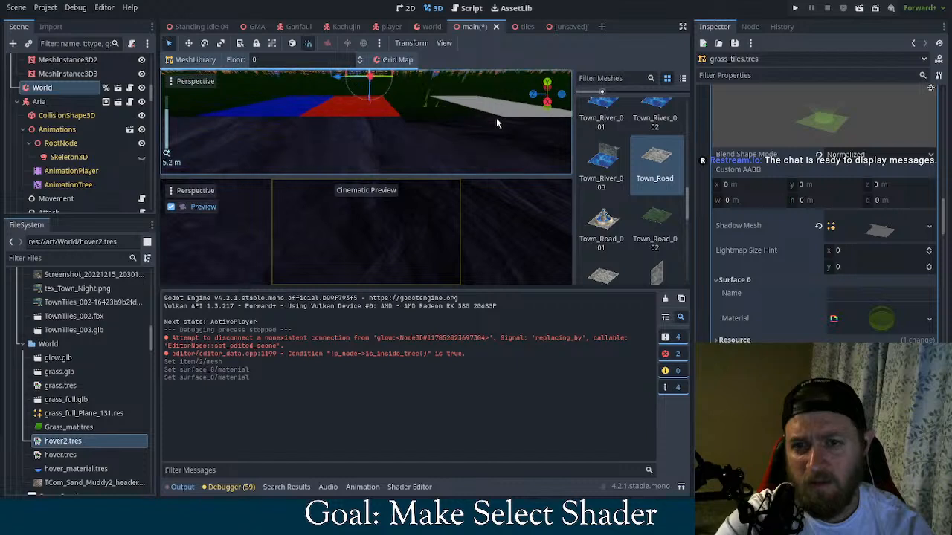
# Undo the recent Surface 0 material changes and the mesh replacement on the Hover item of the grass_tiles.tres library
pyautogui.scroll(2, 496, 123)
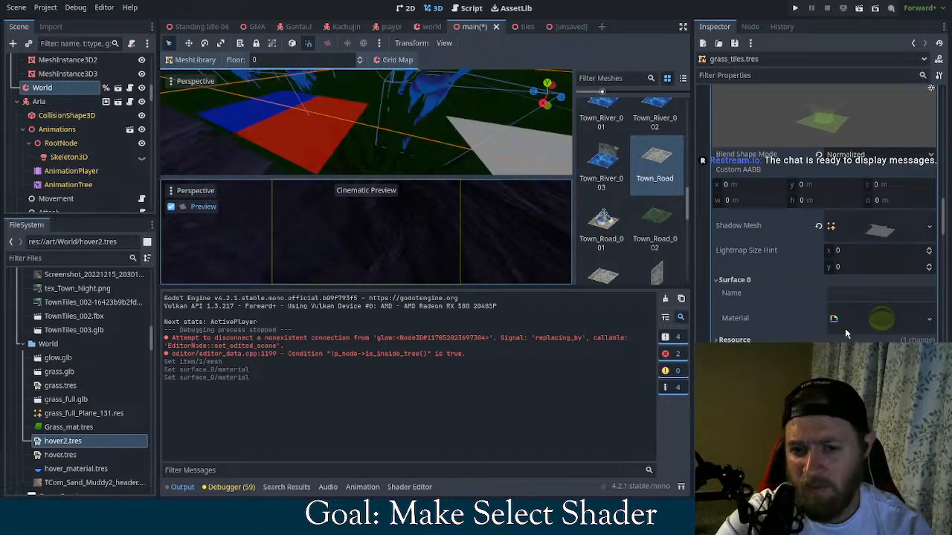
pyautogui.hotkey('ctrl', 'z')
pyautogui.hotkey('ctrl', 'z')
pyautogui.hotkey('ctrl', 'z')
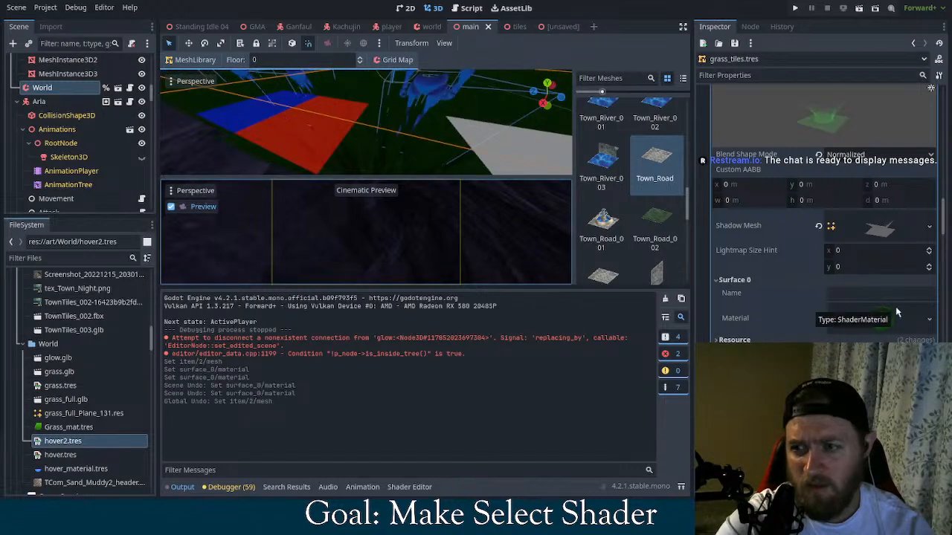
pyautogui.hotkey('ctrl', 'z')
pyautogui.hotkey('ctrl', 'z')
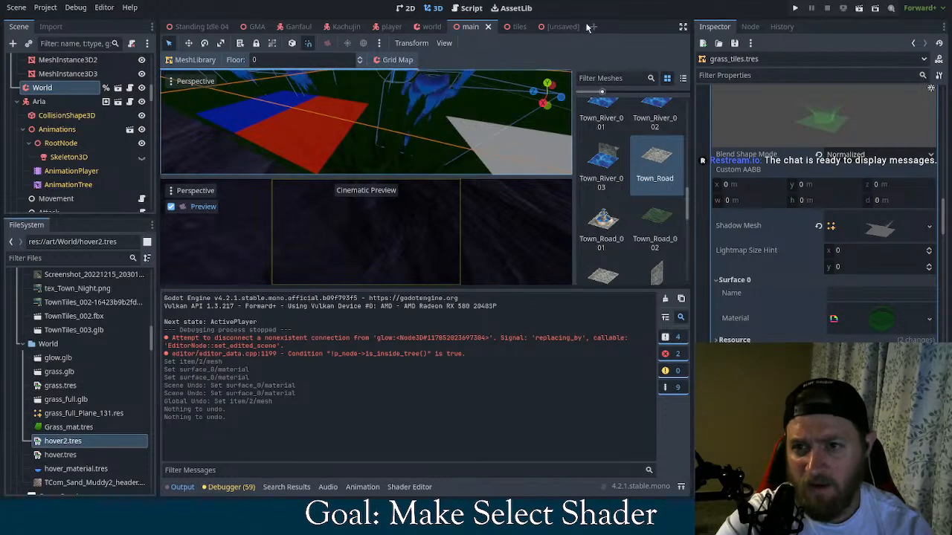
# Switch to Blender, apply Shade Smooth and Weld Edges into Faces to the selected funnel geometry in Edit Mode, and return to Godot
pyautogui.click(550, 26)
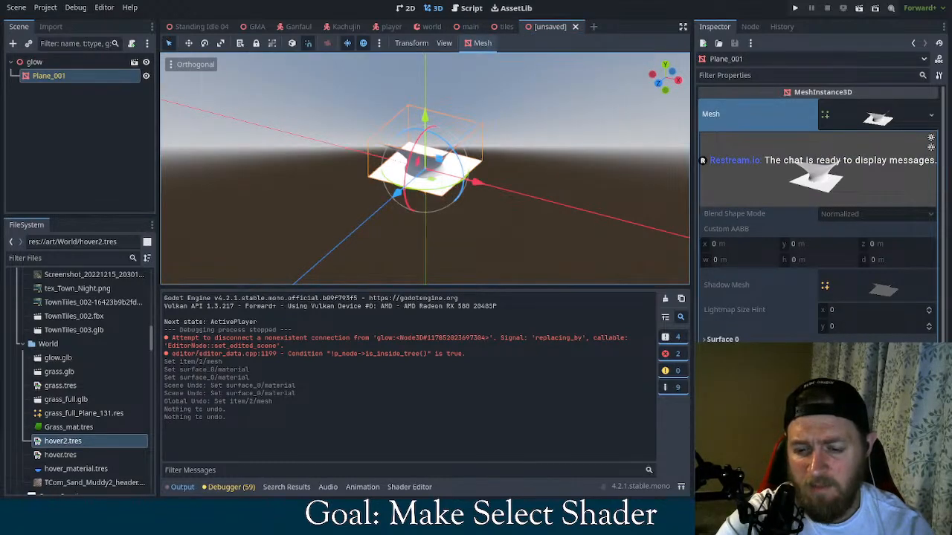
pyautogui.hotkey('alt', 'Tab')
pyautogui.press('a')
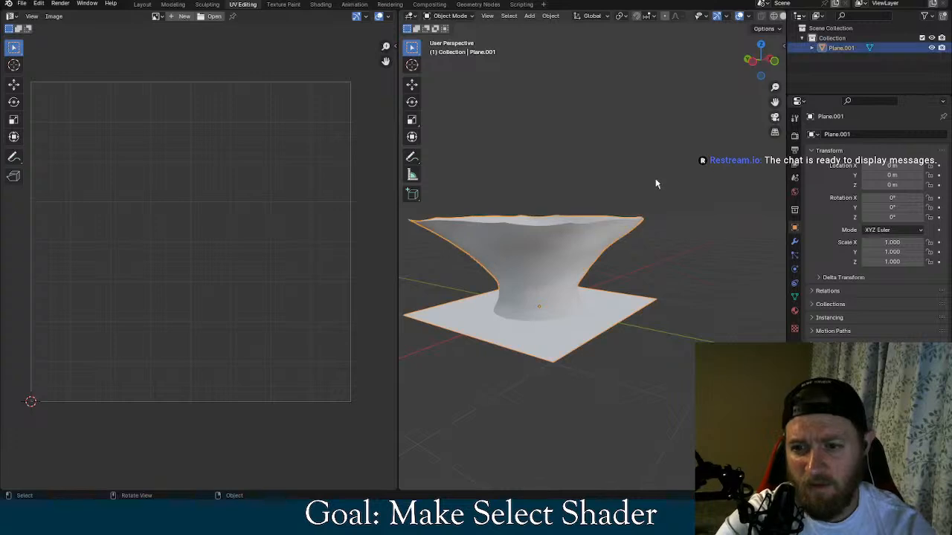
pyautogui.hotkey('shift', 'a')
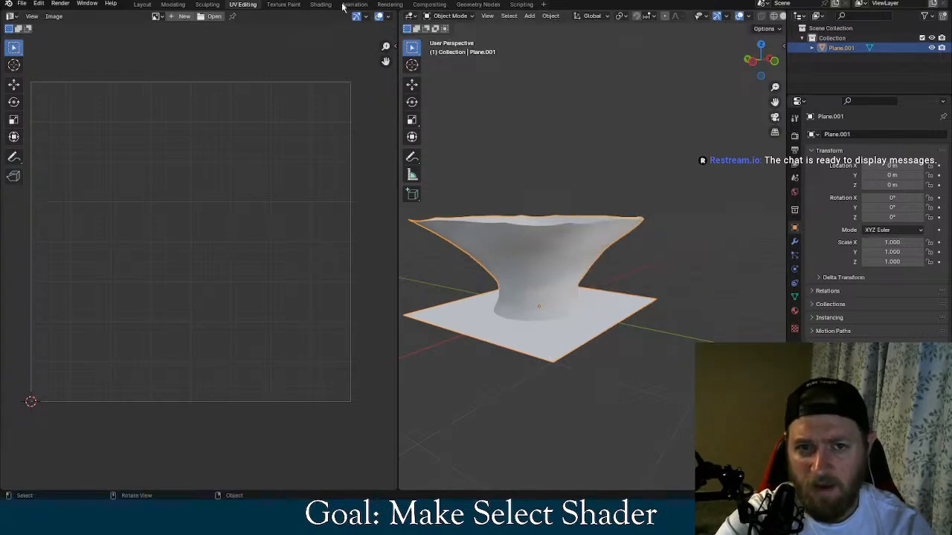
pyautogui.press('Tab')
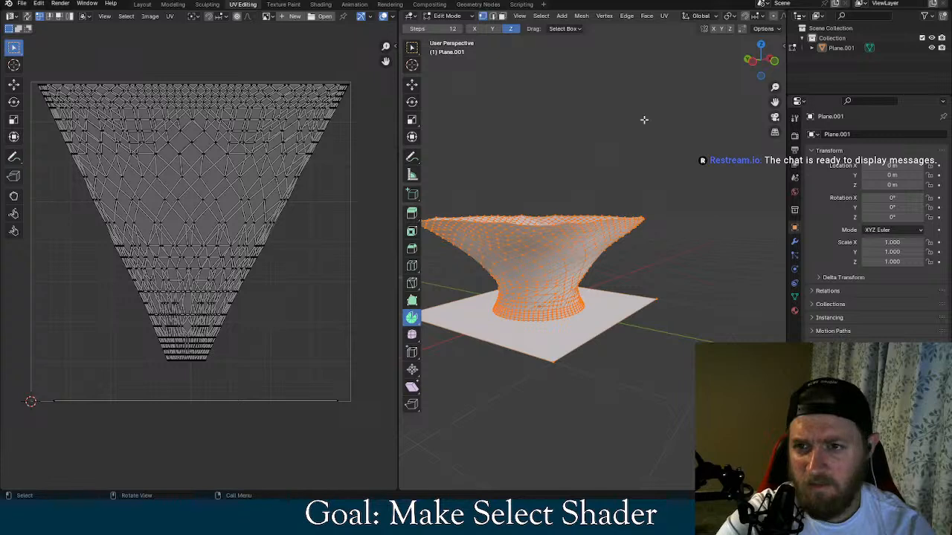
pyautogui.click(646, 15)
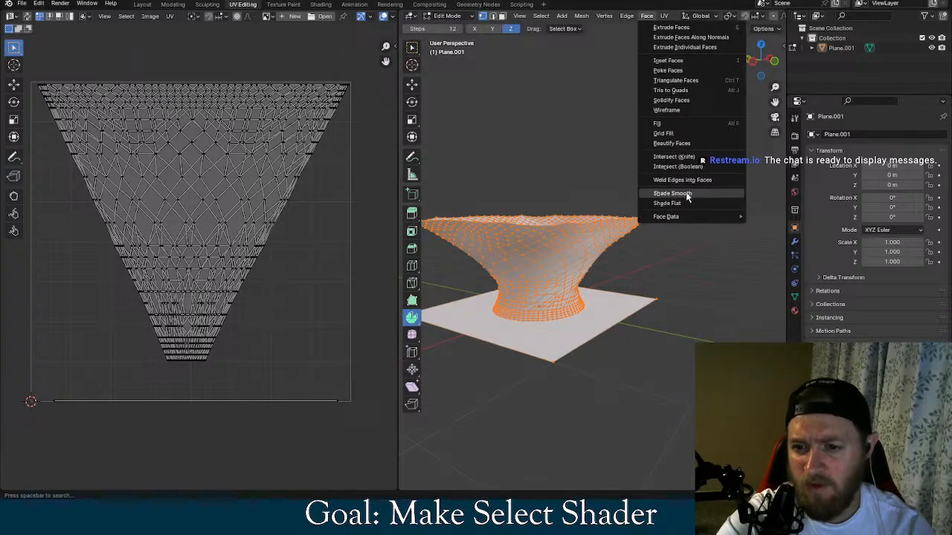
pyautogui.click(687, 194)
pyautogui.click(646, 15)
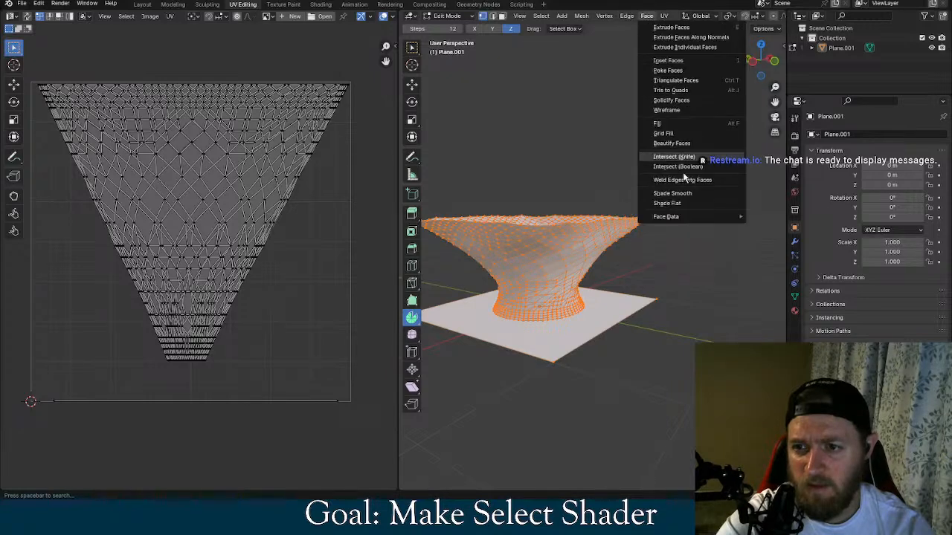
pyautogui.click(688, 181)
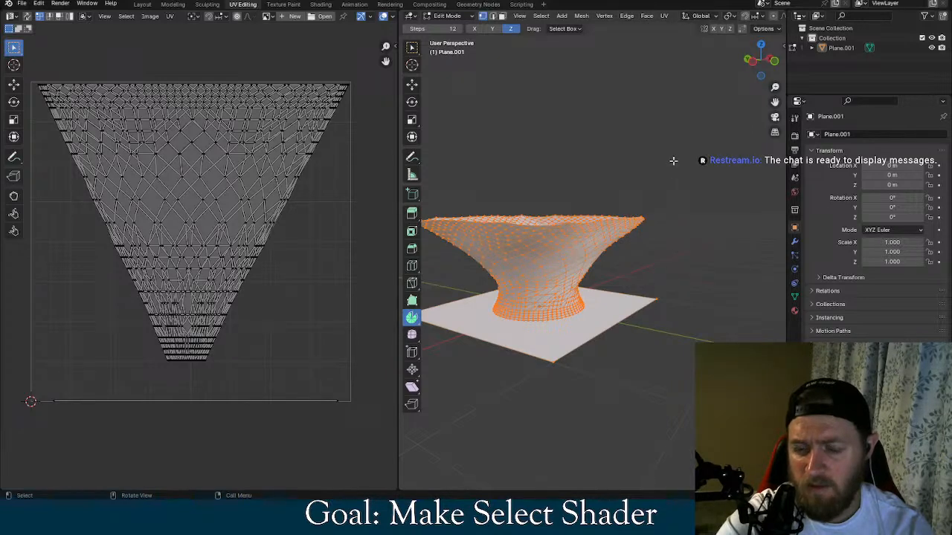
pyautogui.click(673, 160)
pyautogui.click(895, 1)
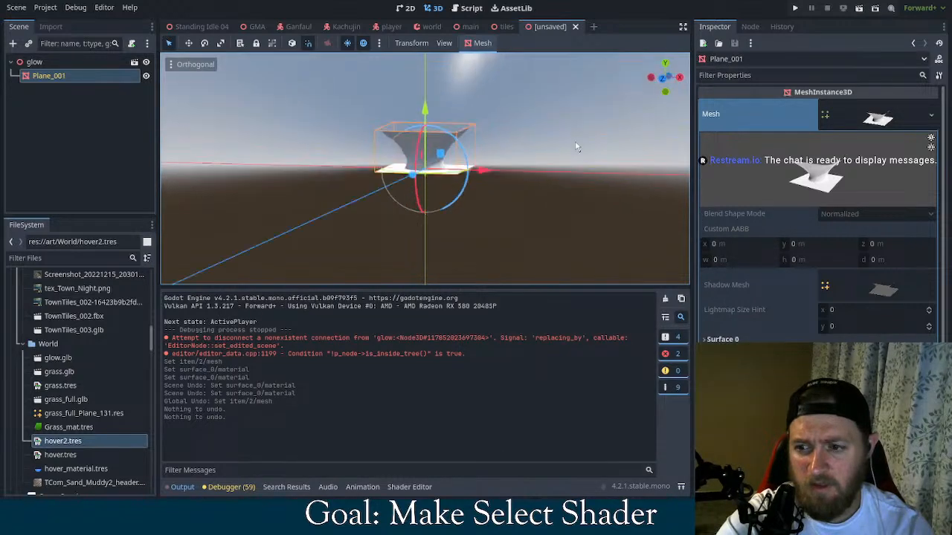
# Examine the Transparency, Shading and Albedo settings of the Surface 0 material on Plane_001's mesh in the unsaved glow scene
pyautogui.click(881, 119)
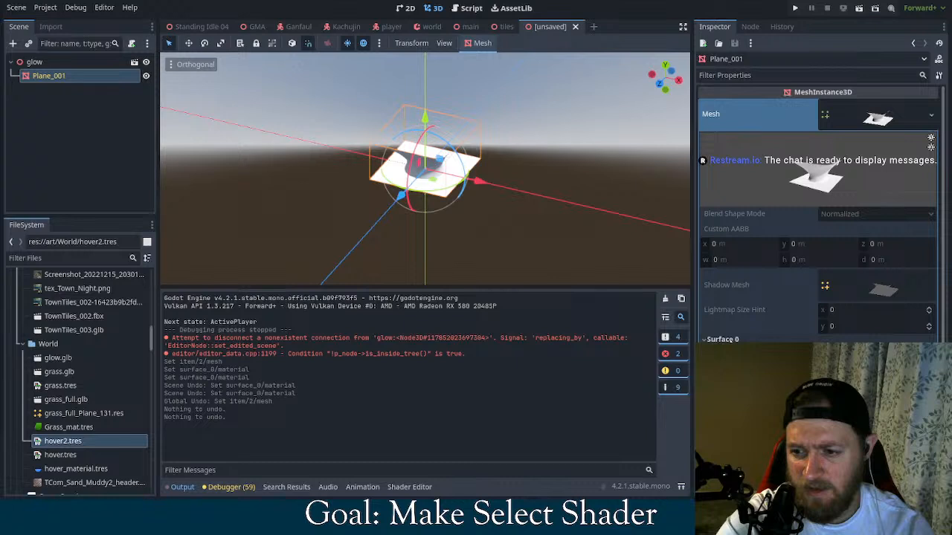
pyautogui.click(731, 339)
pyautogui.scroll(-4, 788, 328)
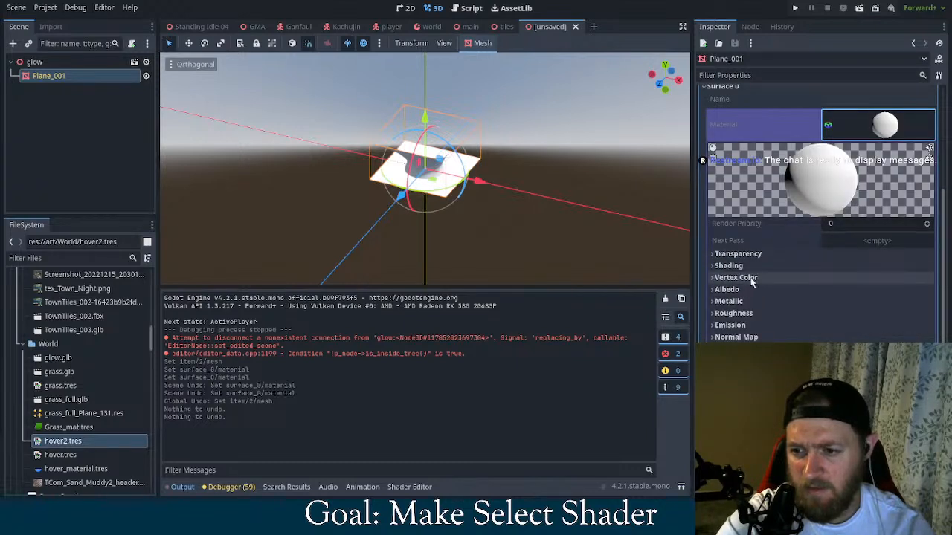
pyautogui.click(744, 254)
pyautogui.click(750, 254)
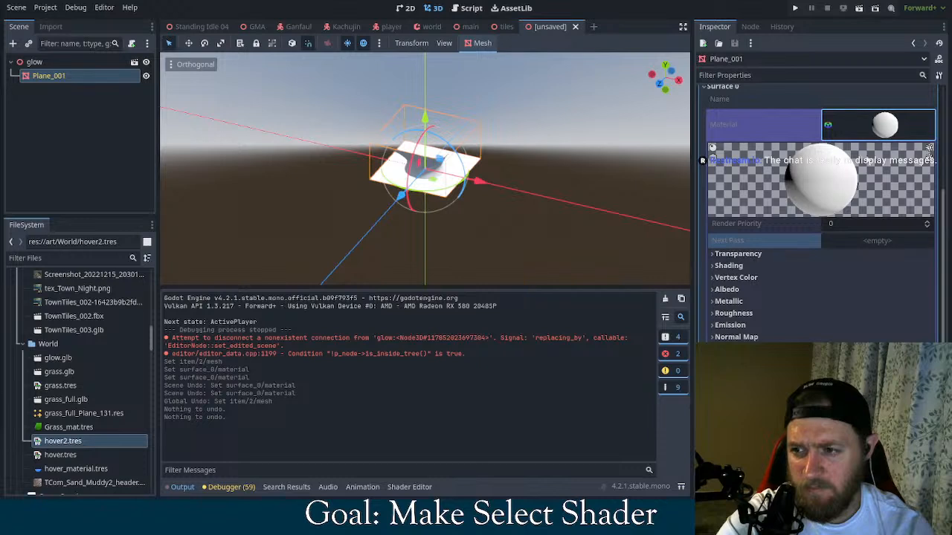
pyautogui.rightClick(897, 126)
pyautogui.click(917, 152)
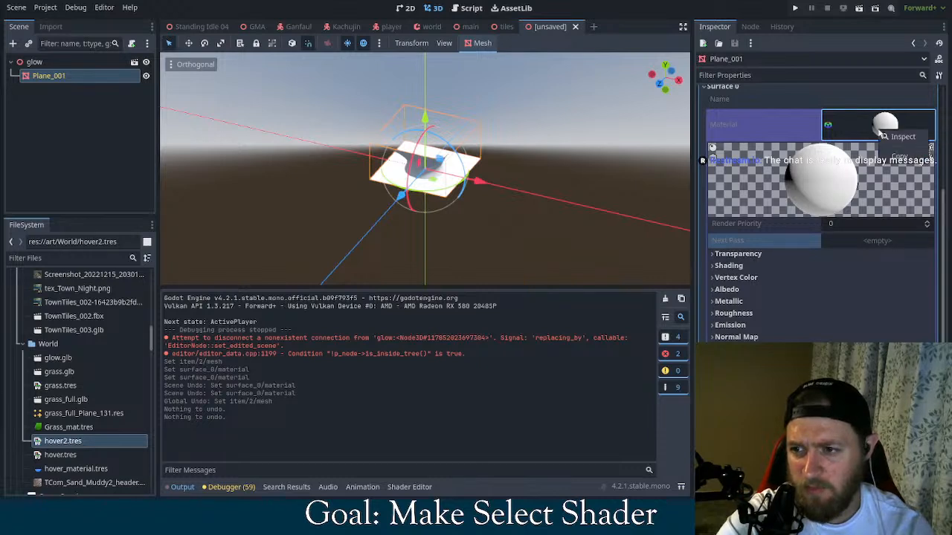
pyautogui.click(745, 289)
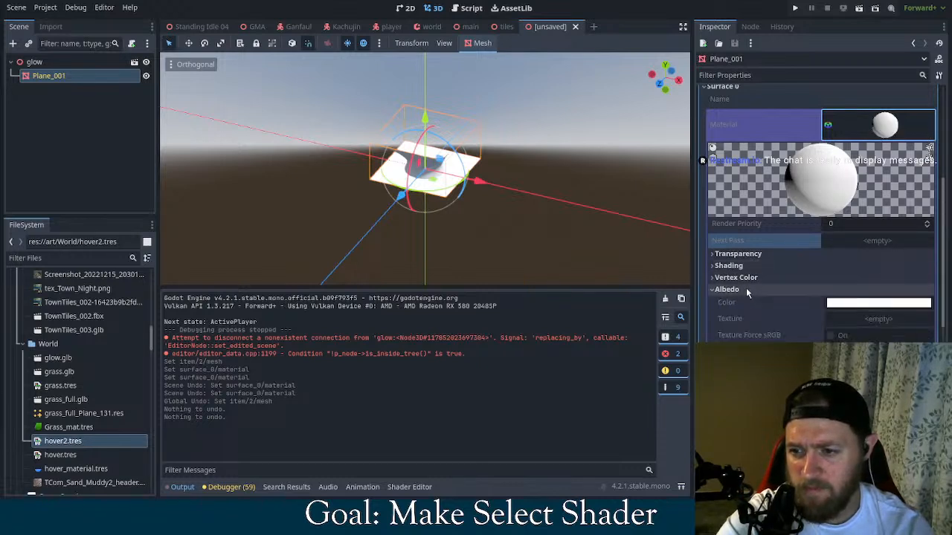
pyautogui.click(754, 265)
pyautogui.click(754, 265)
pyautogui.click(754, 254)
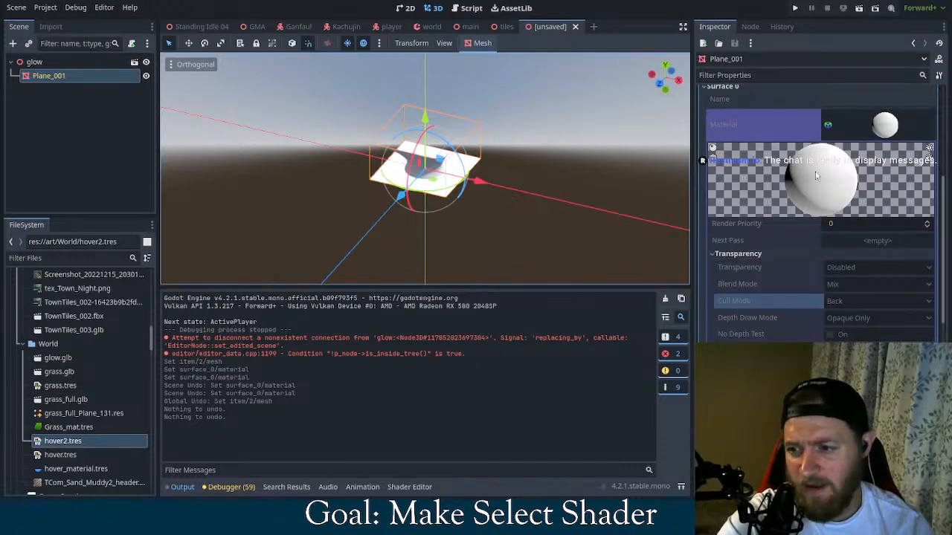
pyautogui.scroll(5, 835, 187)
# Reopen the World node's grass_tiles.tres library in the main scene and open the Hover mesh's Surface 0 material with its shader graph
pyautogui.click(431, 26)
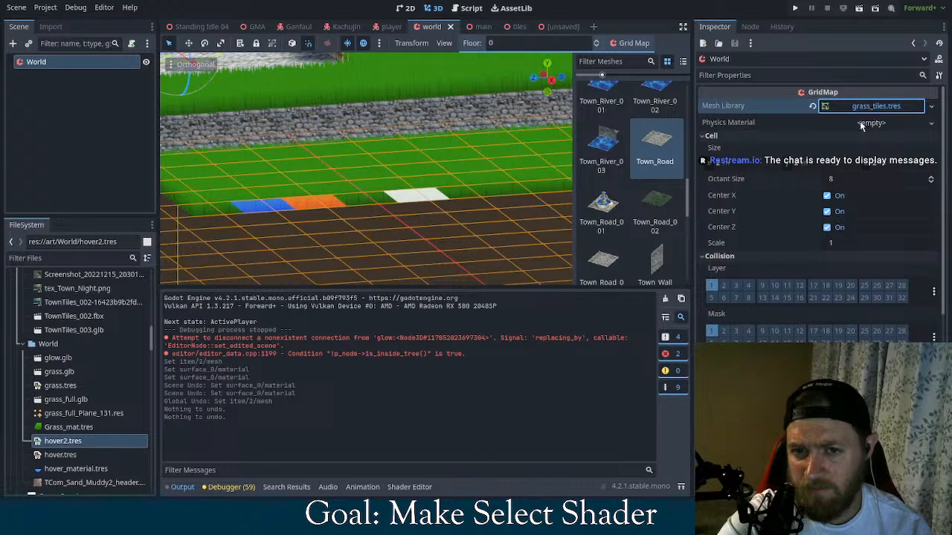
pyautogui.click(488, 30)
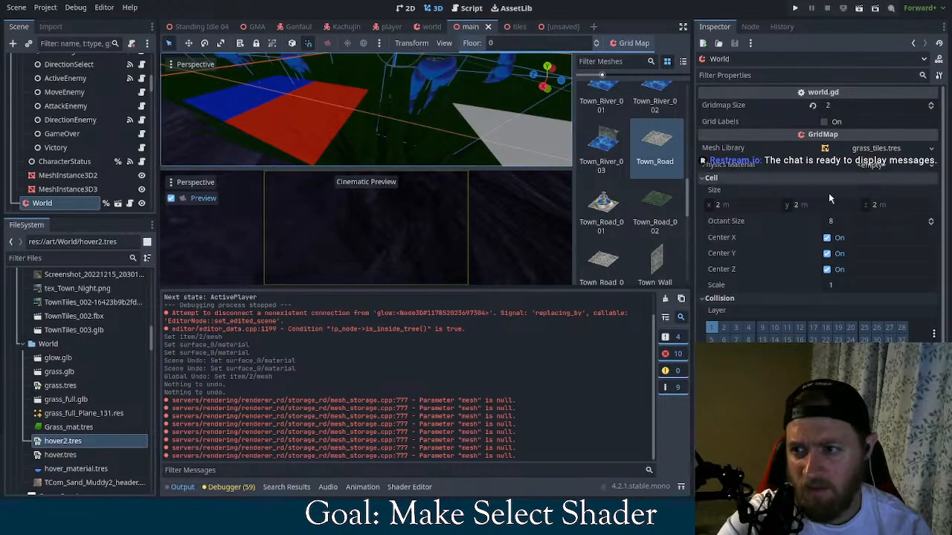
pyautogui.click(896, 153)
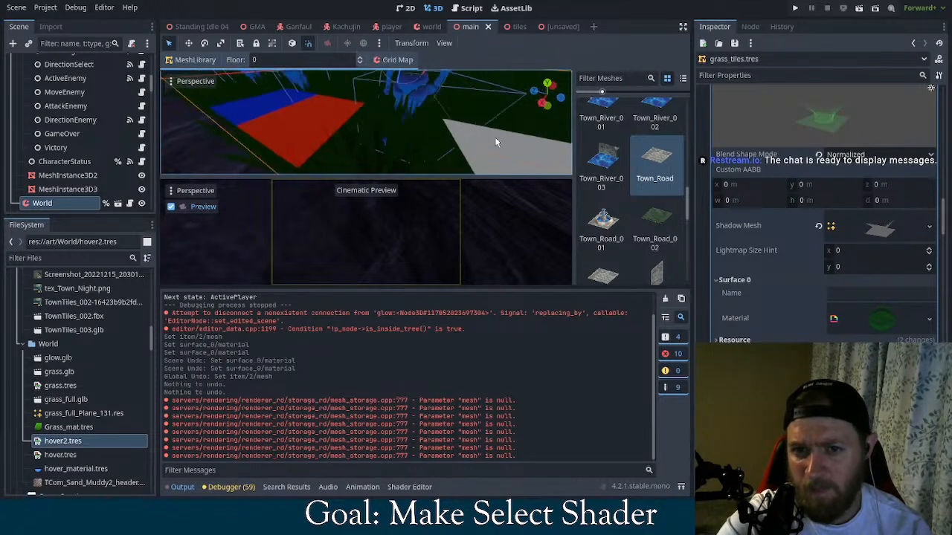
pyautogui.click(884, 324)
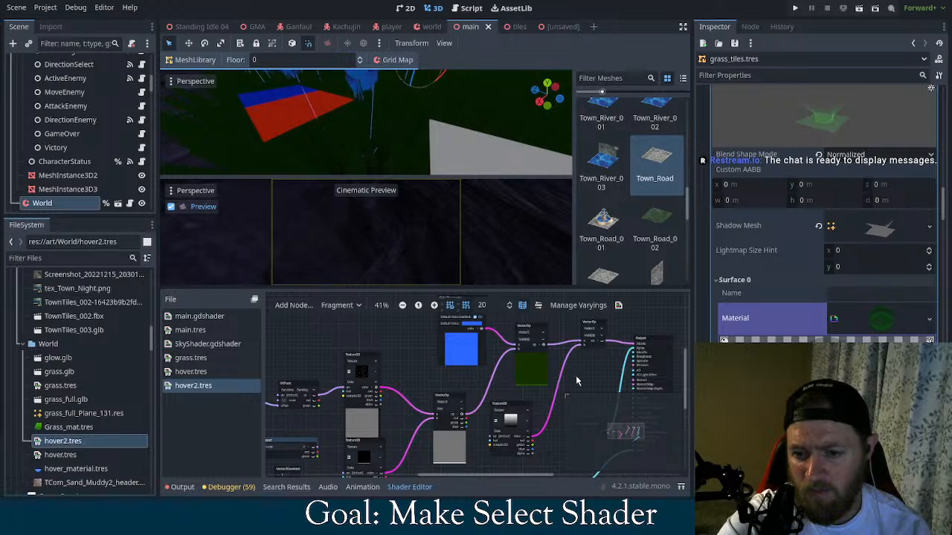
# Set the lowest FloatConstant feeding the Output node of the hover2.tres shader graph to 0 and inspect the Hover tile on the map
pyautogui.moveTo(576, 381); pyautogui.dragTo(626, 326, button='middle')
pyautogui.scroll(1, 538, 342)
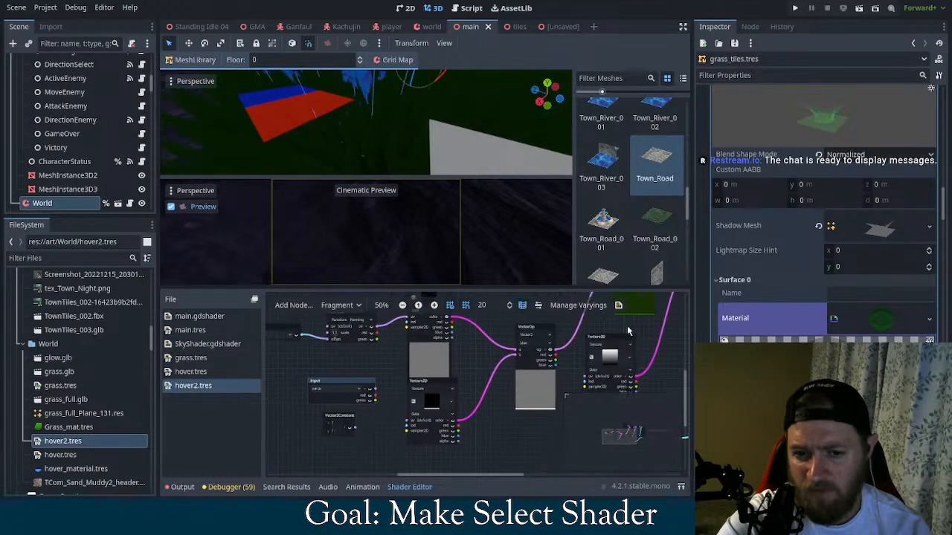
pyautogui.scroll(-1, 505, 372)
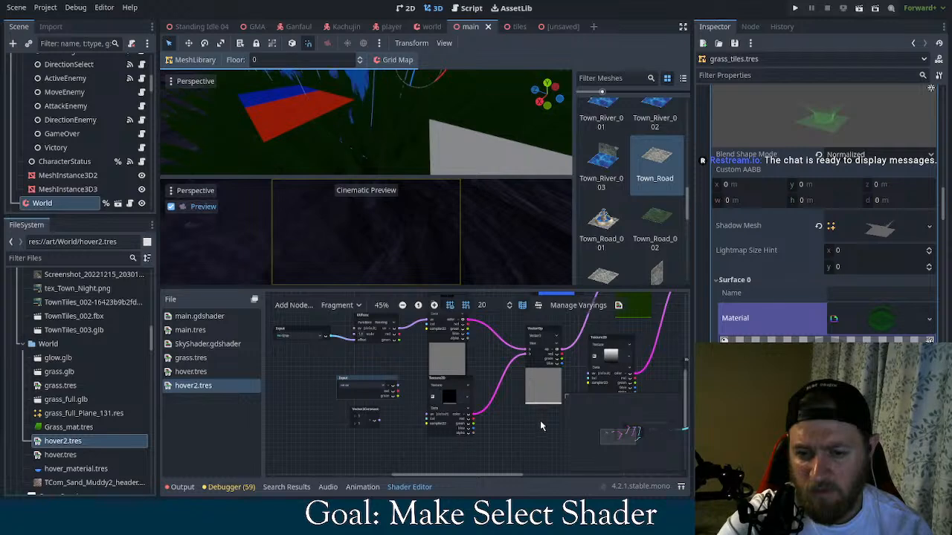
pyautogui.moveTo(538, 420); pyautogui.dragTo(436, 429, button='middle')
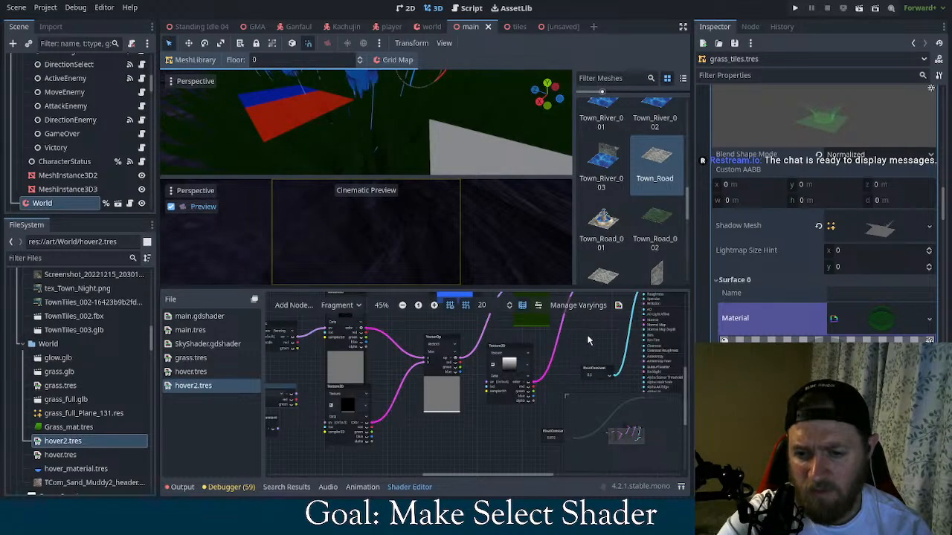
pyautogui.moveTo(587, 340); pyautogui.dragTo(515, 380, button='middle')
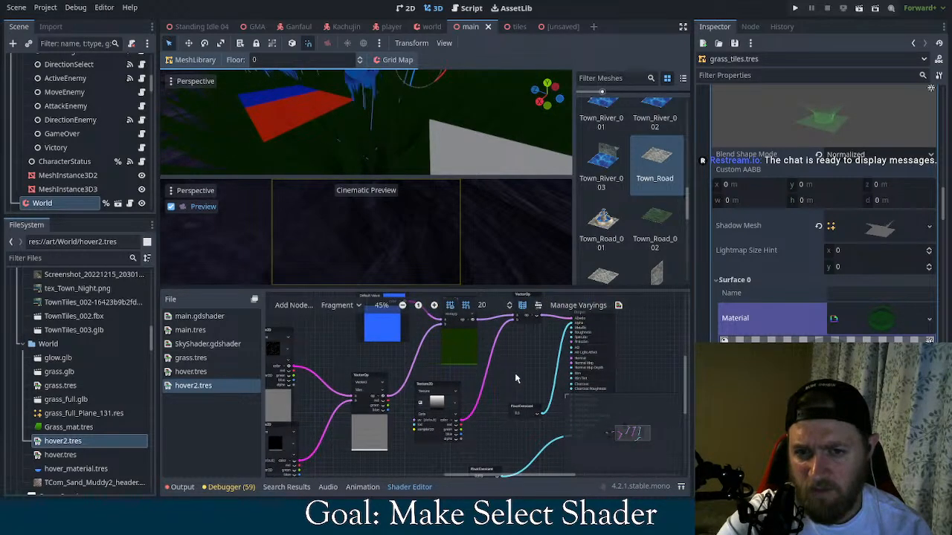
pyautogui.moveTo(567, 427); pyautogui.dragTo(553, 397, button='middle')
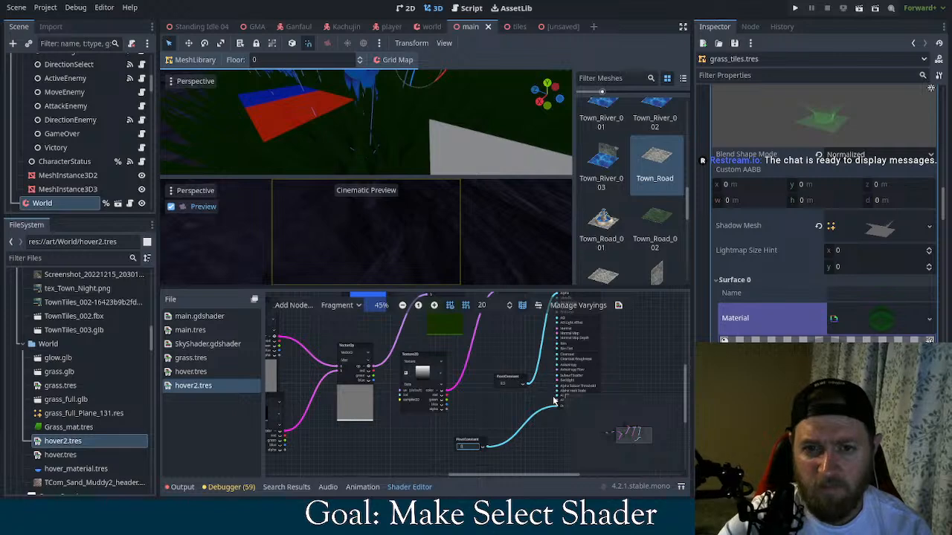
pyautogui.moveTo(553, 400); pyautogui.dragTo(558, 405)
pyautogui.scroll(-2, 498, 148)
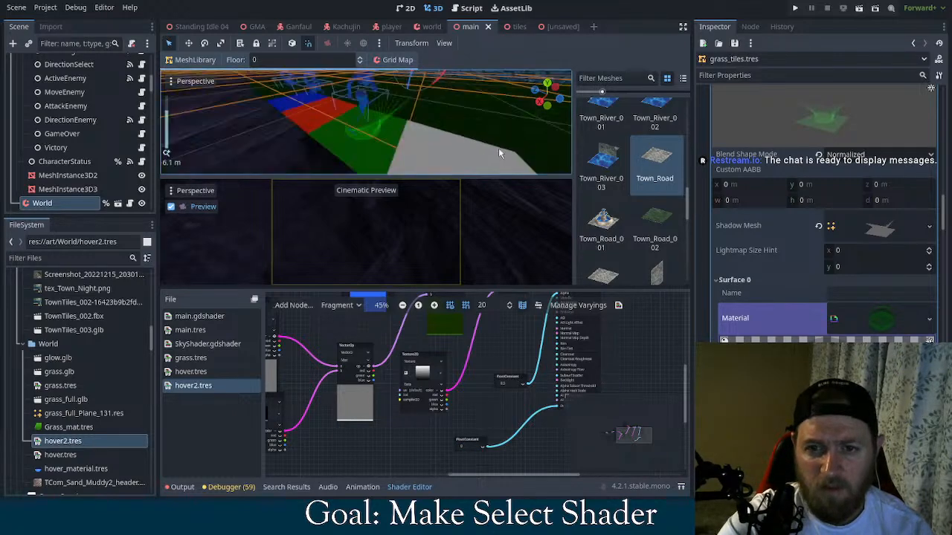
pyautogui.scroll(2, 473, 142)
pyautogui.scroll(-4, 459, 121)
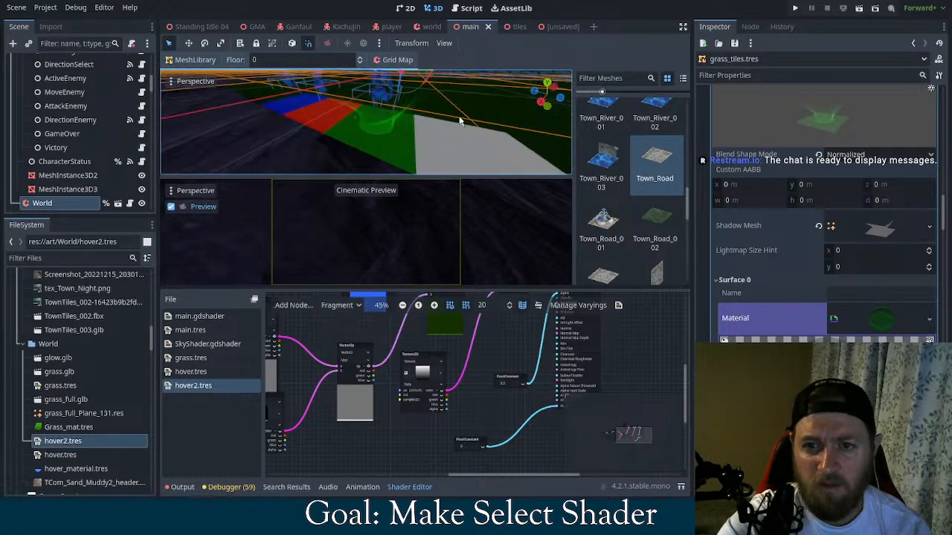
pyautogui.scroll(4, 469, 119)
pyautogui.scroll(-2, 469, 119)
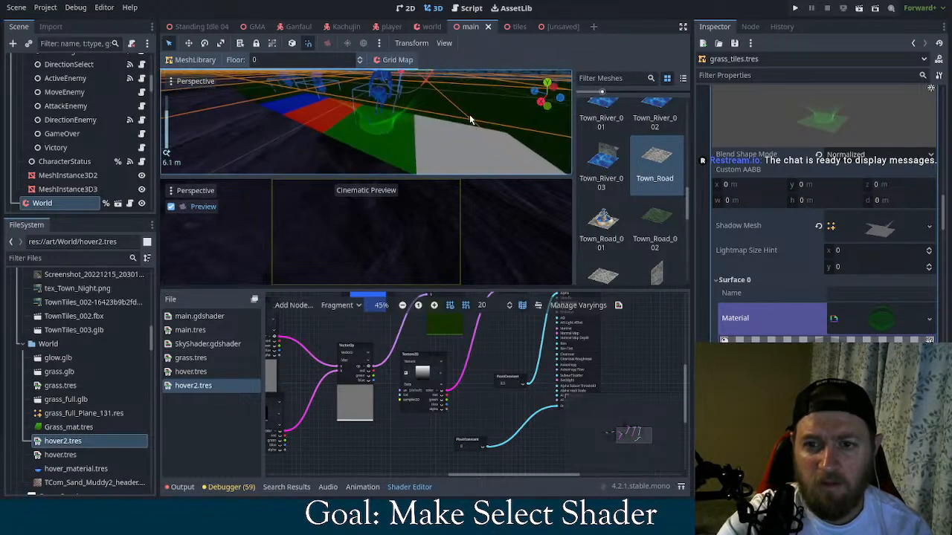
# Clear the mesh of the Hover item in the grass_tiles.tres library
pyautogui.rightClick(824, 122)
pyautogui.click(842, 140)
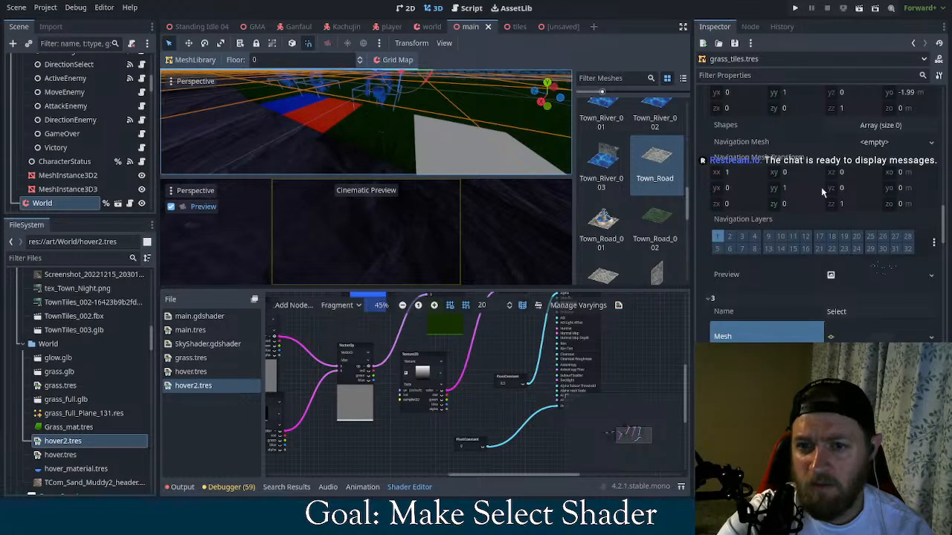
pyautogui.scroll(2, 825, 190)
pyautogui.scroll(-3, 834, 195)
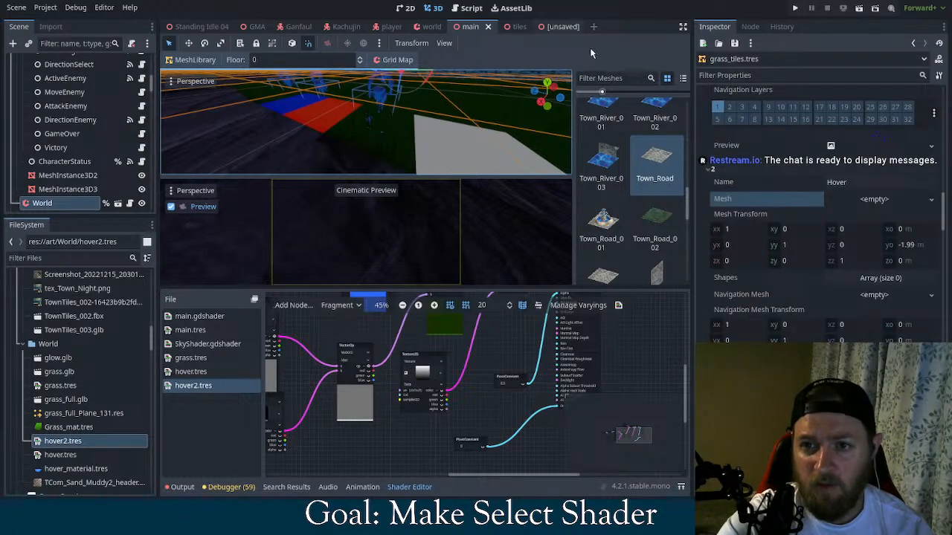
# Copy Plane_001's mesh resource in the unsaved glow scene and reopen the World node's grass_tiles.tres library in the main scene
pyautogui.click(550, 26)
pyautogui.click(931, 115)
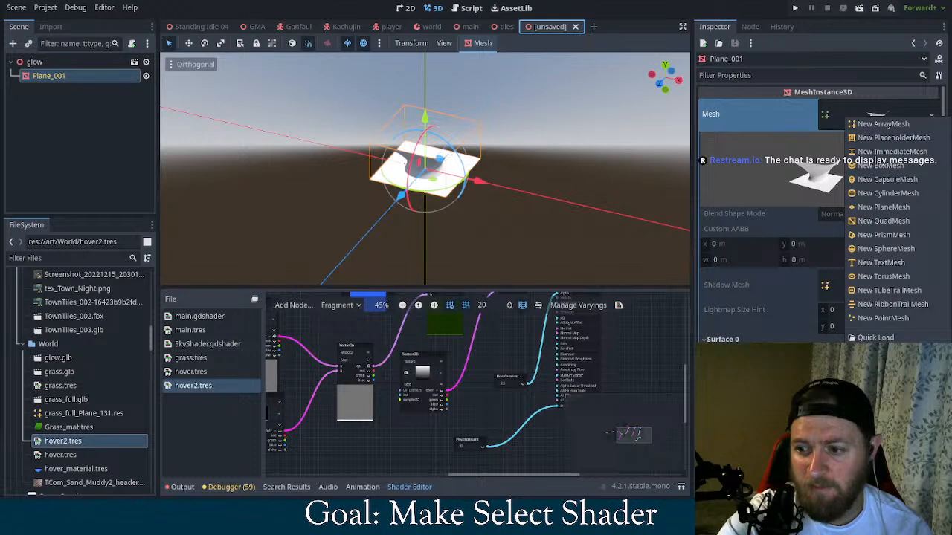
pyautogui.click(624, 119)
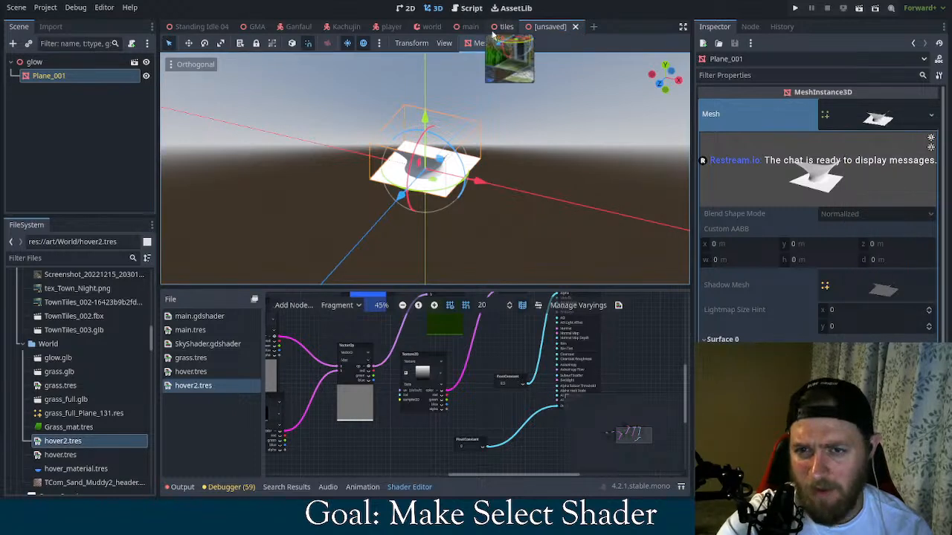
pyautogui.click(471, 27)
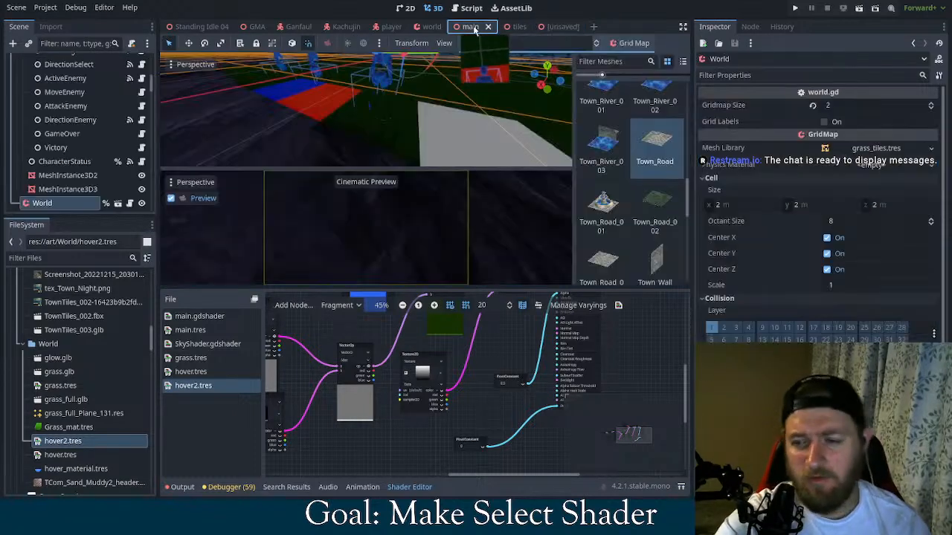
pyautogui.click(885, 148)
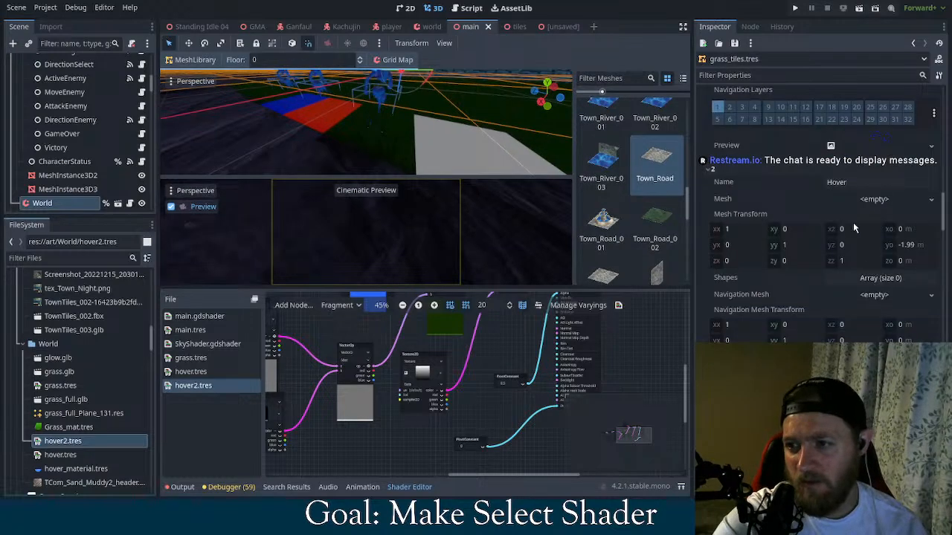
# Paste the copied Plane_001 mesh into the empty mesh slot of the Hover item in grass_tiles.tres
pyautogui.scroll(20, 837, 241)
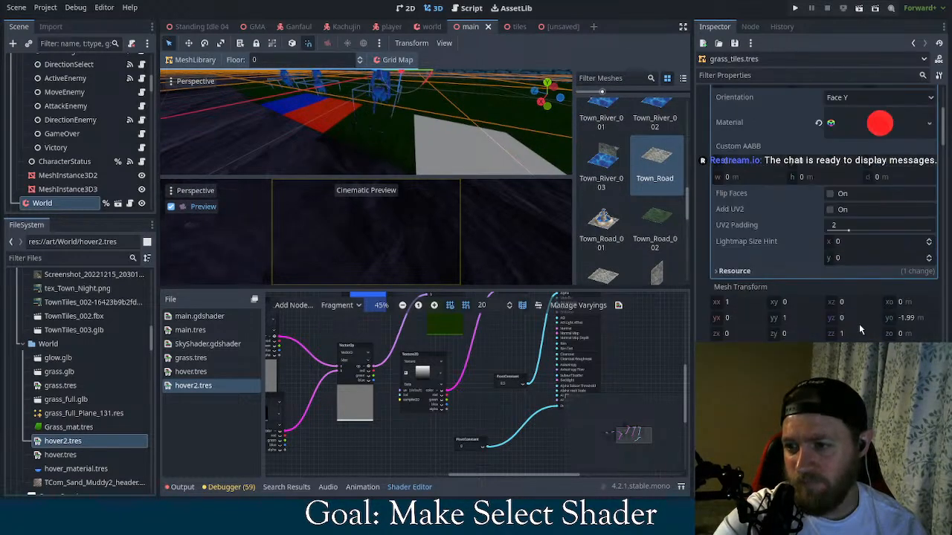
pyautogui.scroll(-15, 859, 329)
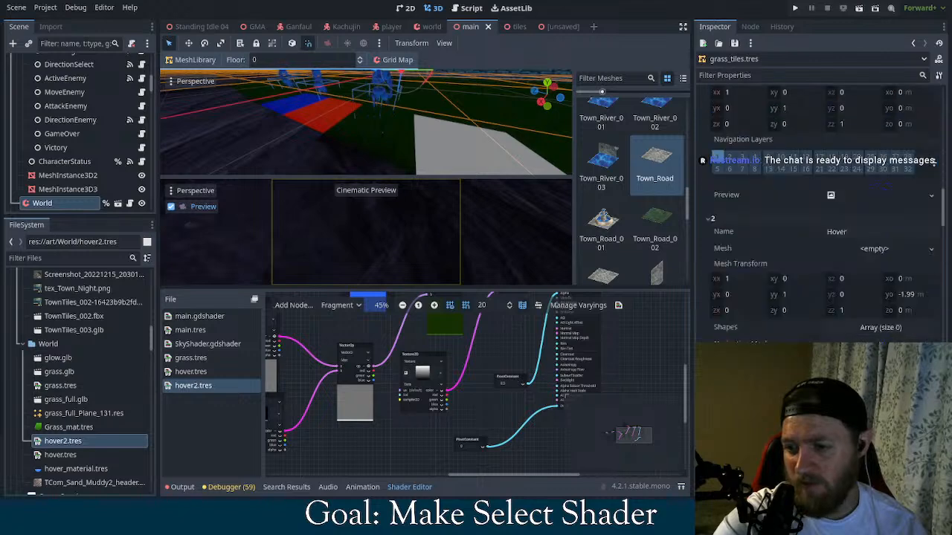
pyautogui.scroll(-4, 838, 330)
pyautogui.scroll(-4, 838, 330)
pyautogui.click(873, 247)
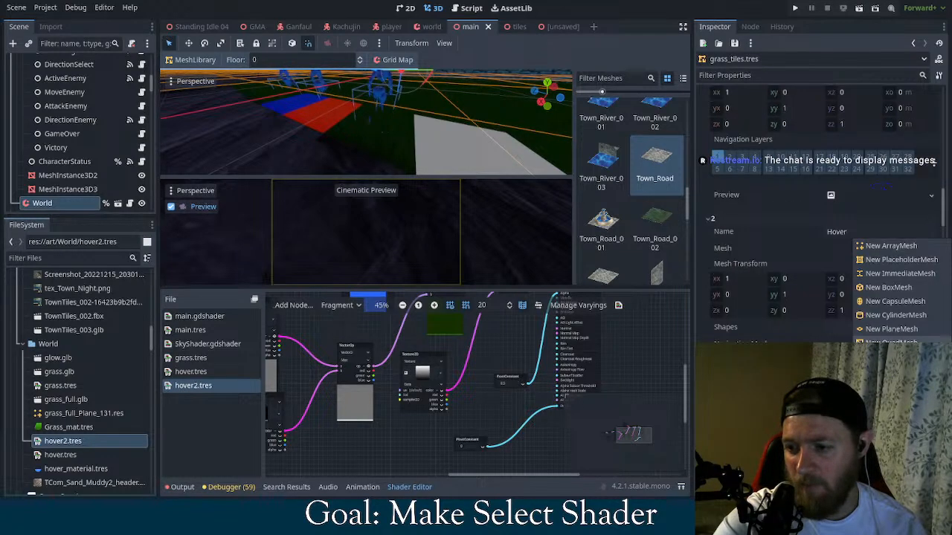
pyautogui.click(877, 488)
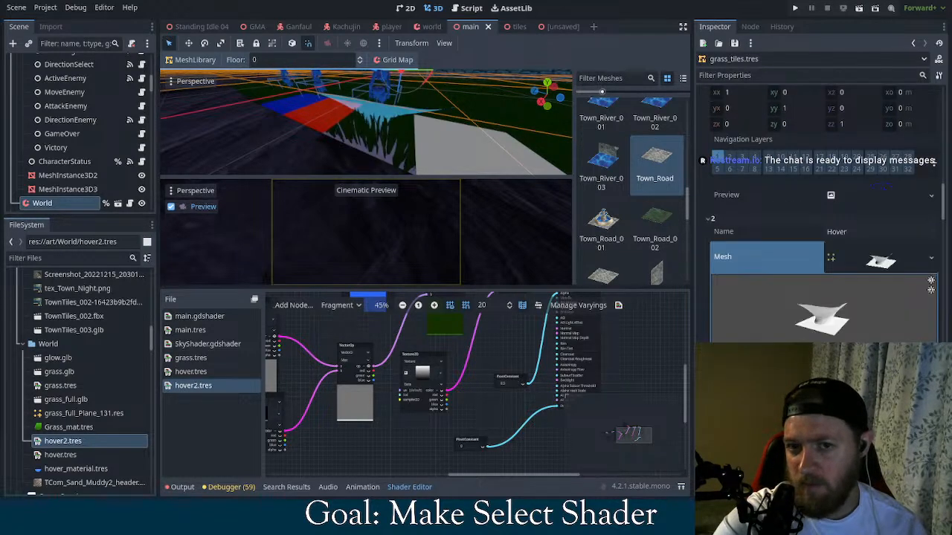
# Try the Relative blend shape mode on the pasted Hover mesh and set it back to Normalized
pyautogui.scroll(-1, 866, 446)
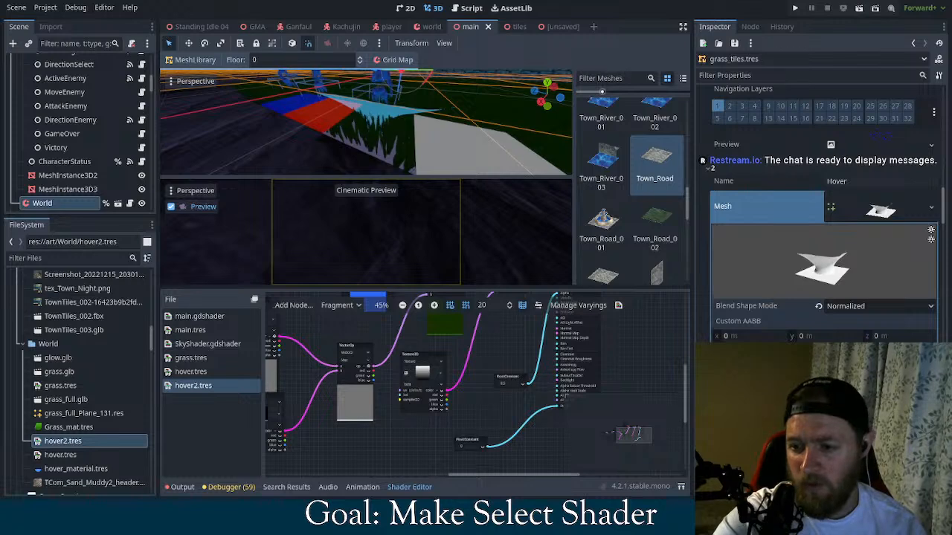
pyautogui.scroll(-3, 822, 215)
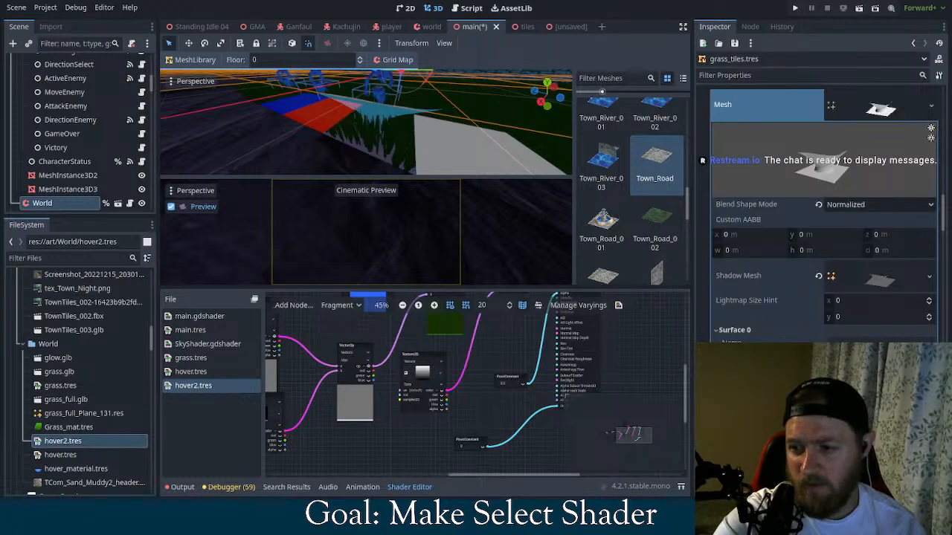
pyautogui.moveTo(465, 153); pyautogui.dragTo(438, 141, button='middle')
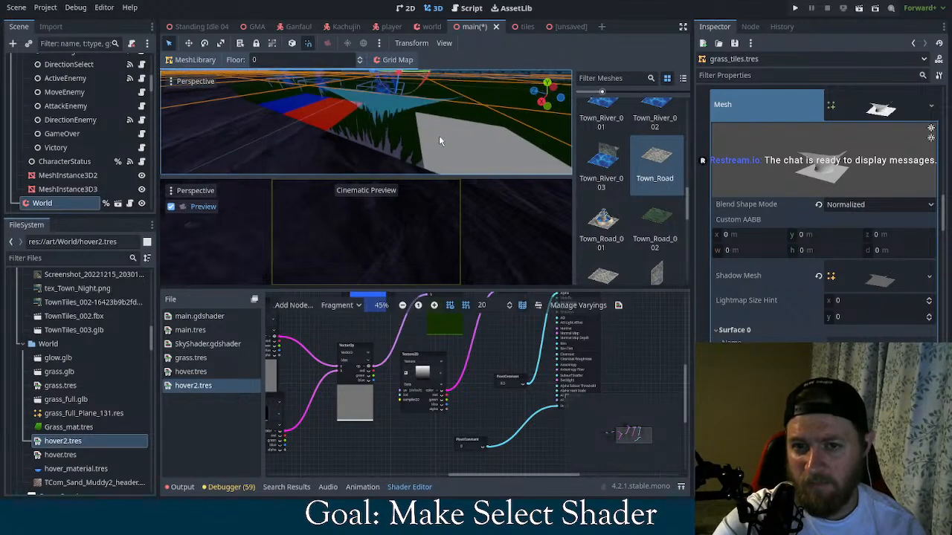
pyautogui.click(872, 204)
pyautogui.click(819, 206)
pyautogui.click(819, 206)
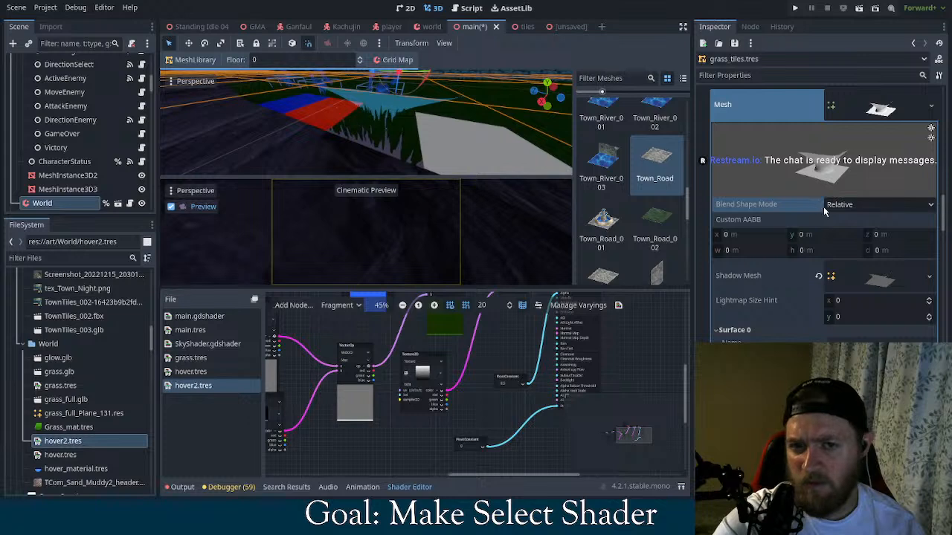
pyautogui.click(847, 206)
pyautogui.click(830, 219)
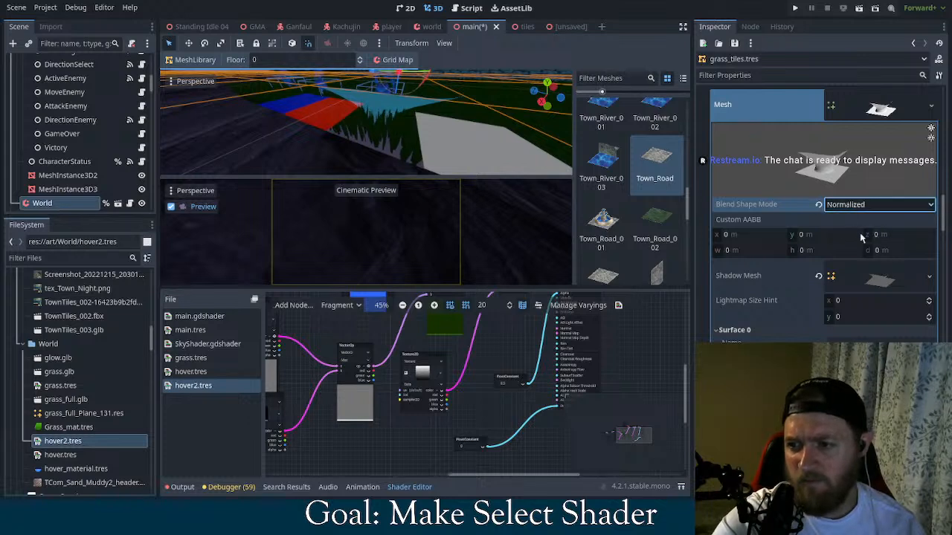
# Try a change to the Hover mesh's Shadow Mesh resource and undo it
pyautogui.click(874, 280)
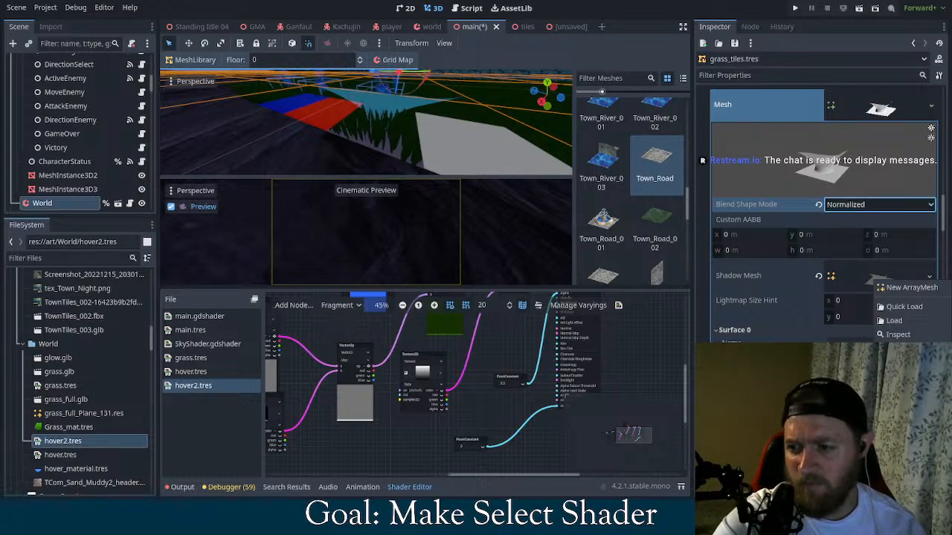
pyautogui.click(896, 349)
pyautogui.hotkey('ctrl', 'z')
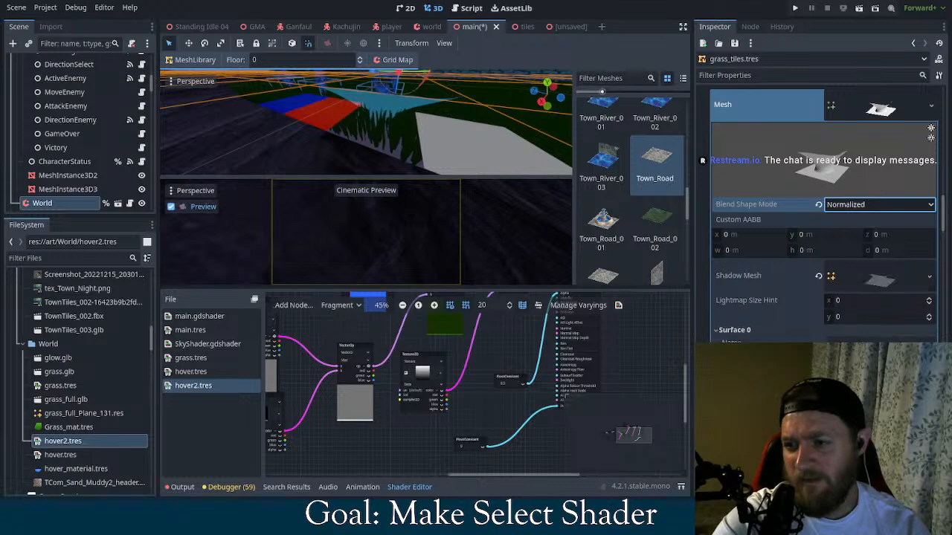
# Assign hover2.tres from the World folder as the Surface 0 material of the Hover item's mesh
pyautogui.scroll(2, 891, 272)
pyautogui.click(892, 215)
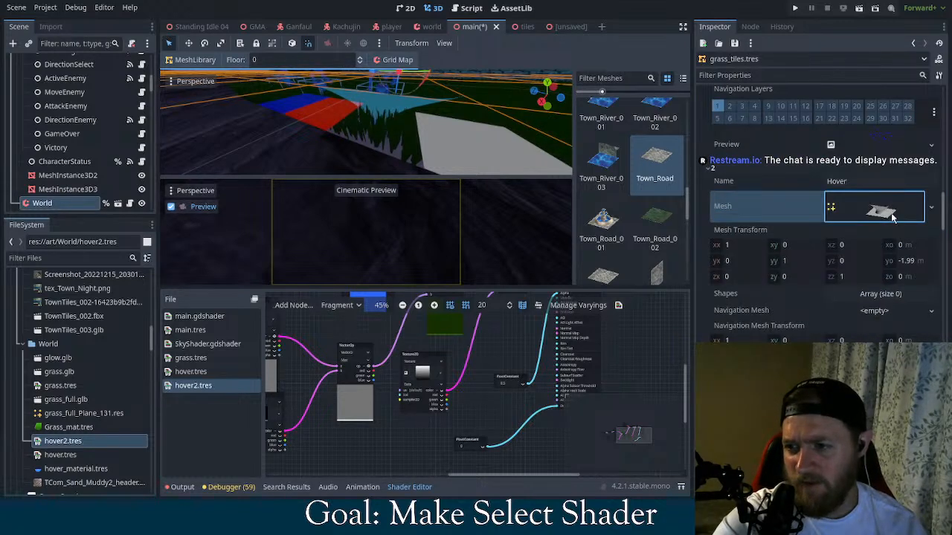
pyautogui.click(893, 217)
pyautogui.scroll(-3, 885, 303)
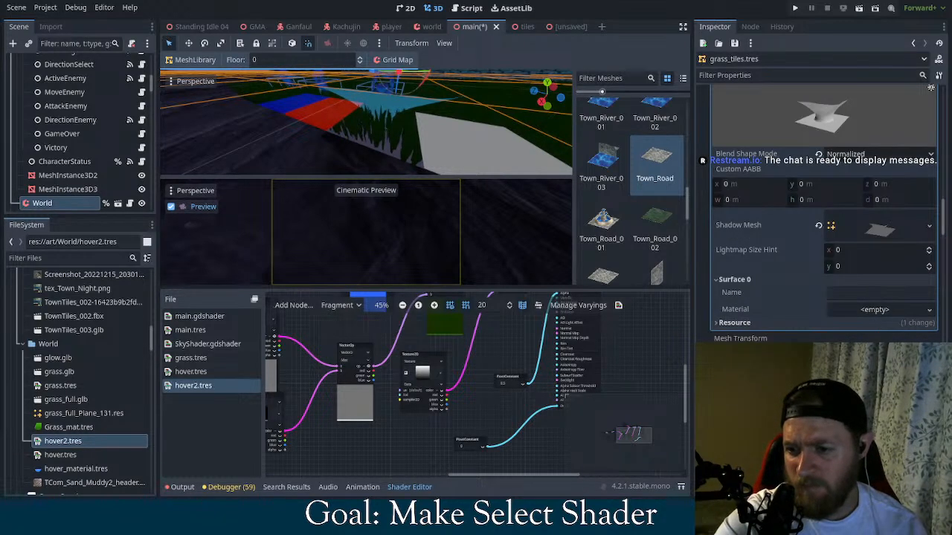
pyautogui.scroll(-3, 886, 302)
pyautogui.scroll(2, 824, 215)
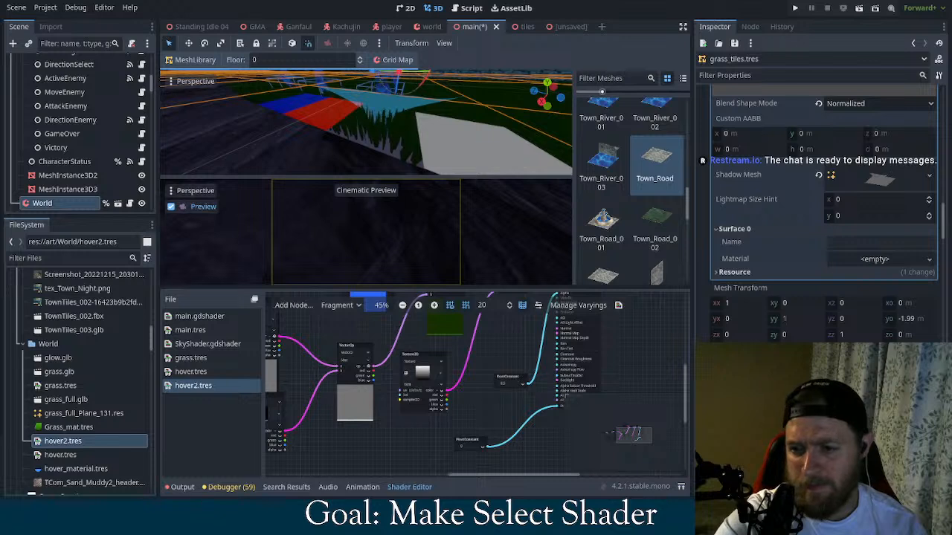
pyautogui.scroll(-2, 824, 215)
pyautogui.scroll(2, 824, 215)
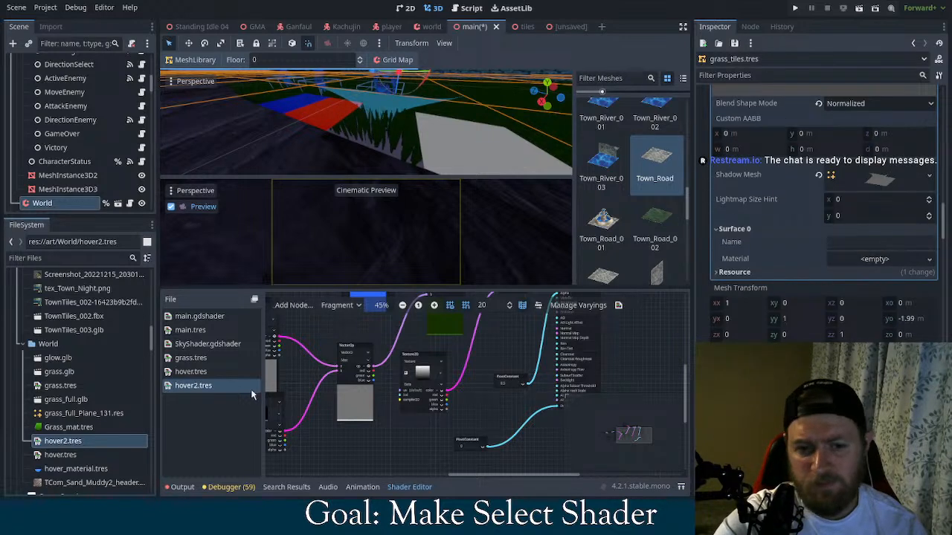
pyautogui.moveTo(223, 386); pyautogui.dragTo(878, 261)
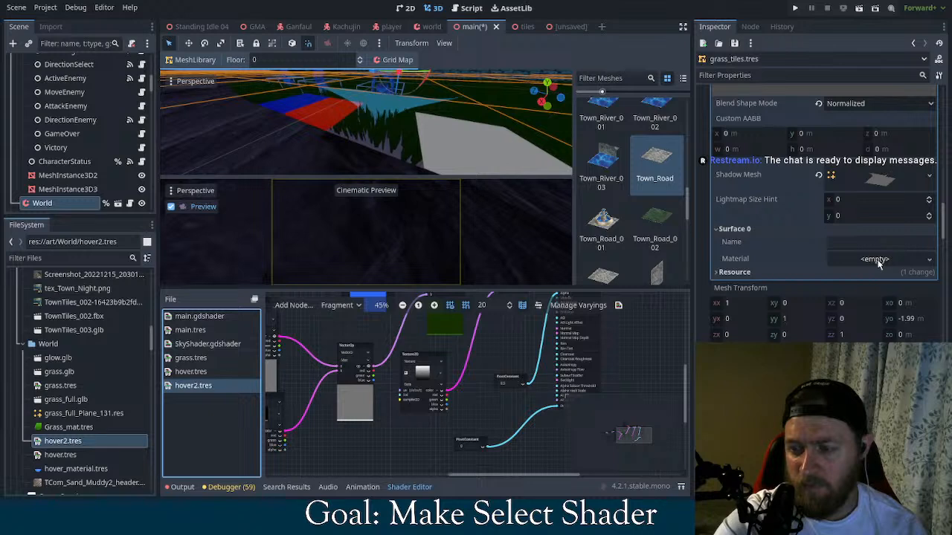
pyautogui.moveTo(99, 440); pyautogui.dragTo(249, 434)
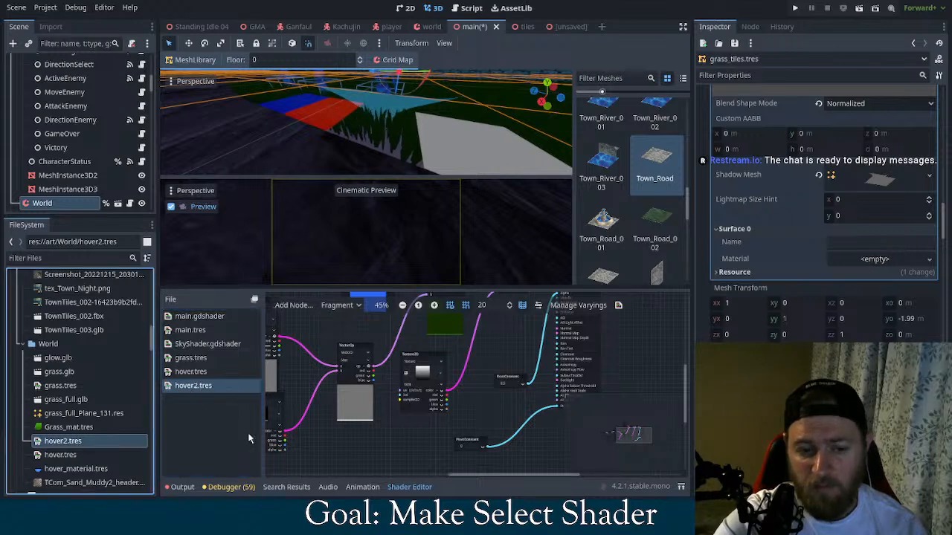
pyautogui.moveTo(898, 274); pyautogui.dragTo(881, 267)
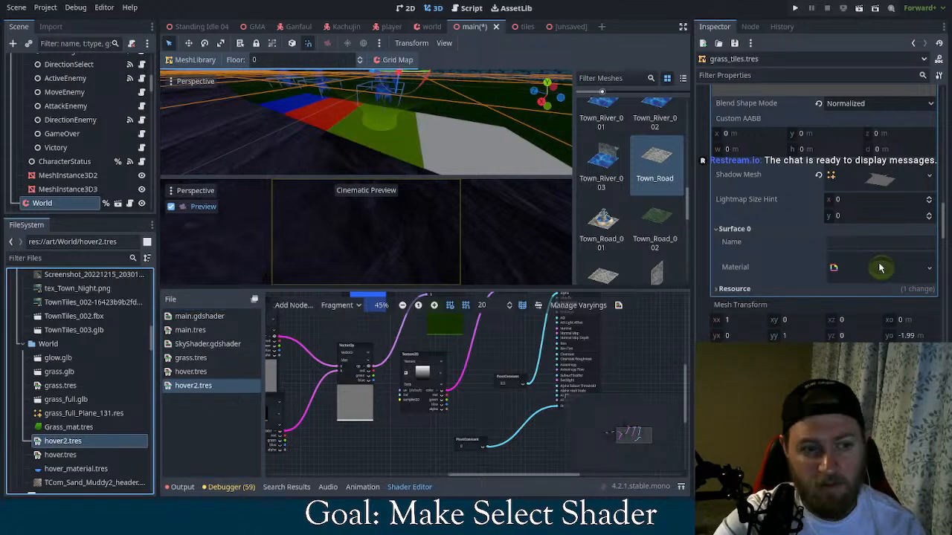
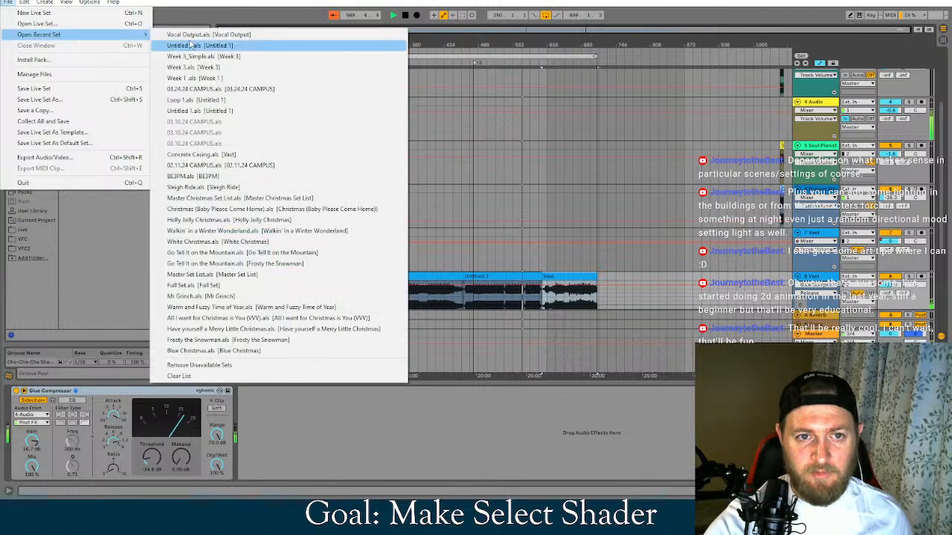
# Open the second recent Live set, from the Untitled 1 project, saving the changes to Vocal Output
pyautogui.click(184, 46)
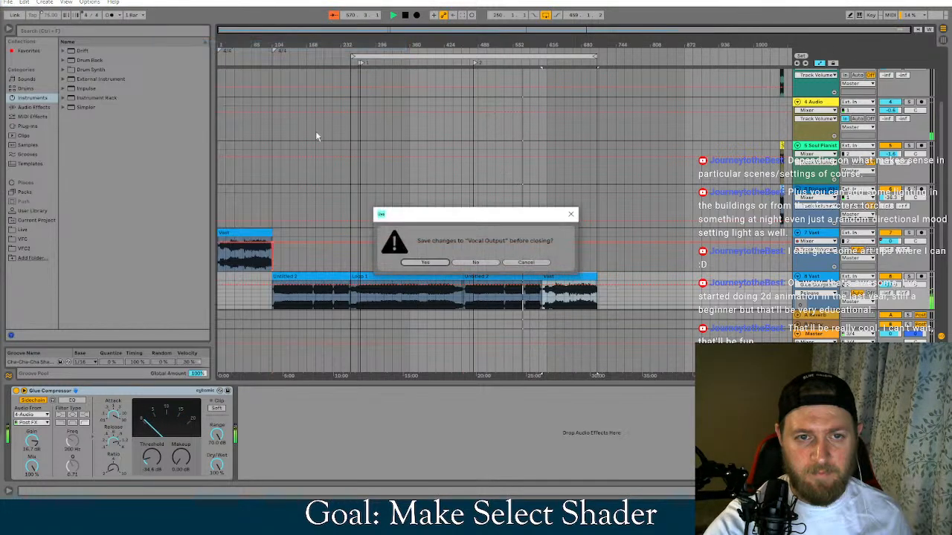
pyautogui.press('Return')
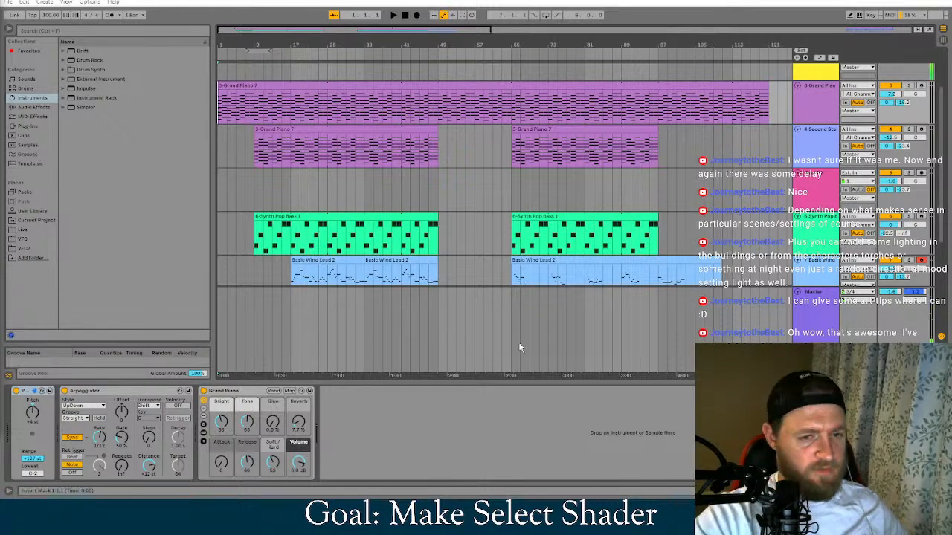
# Play the arrangement from the start and look over its tracks and clips
pyautogui.scroll(1, 454, 221)
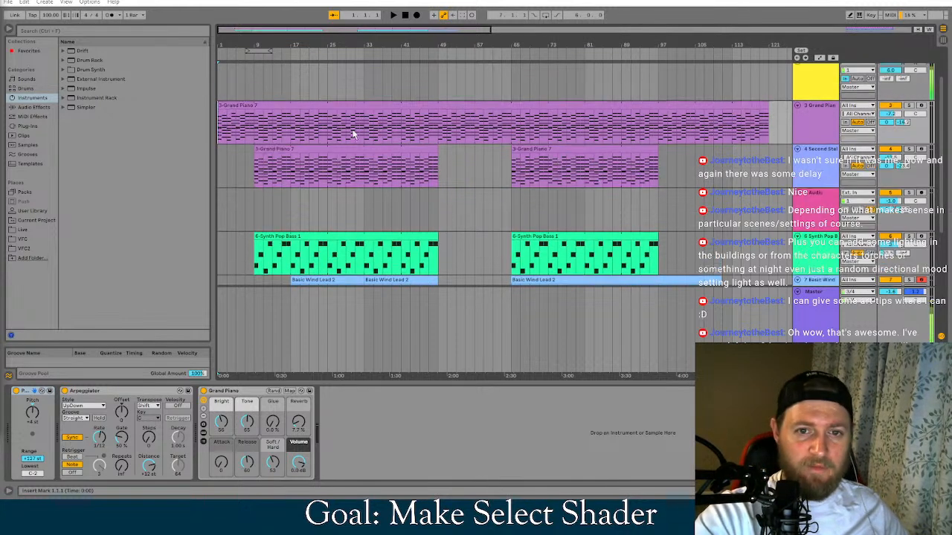
pyautogui.click(393, 15)
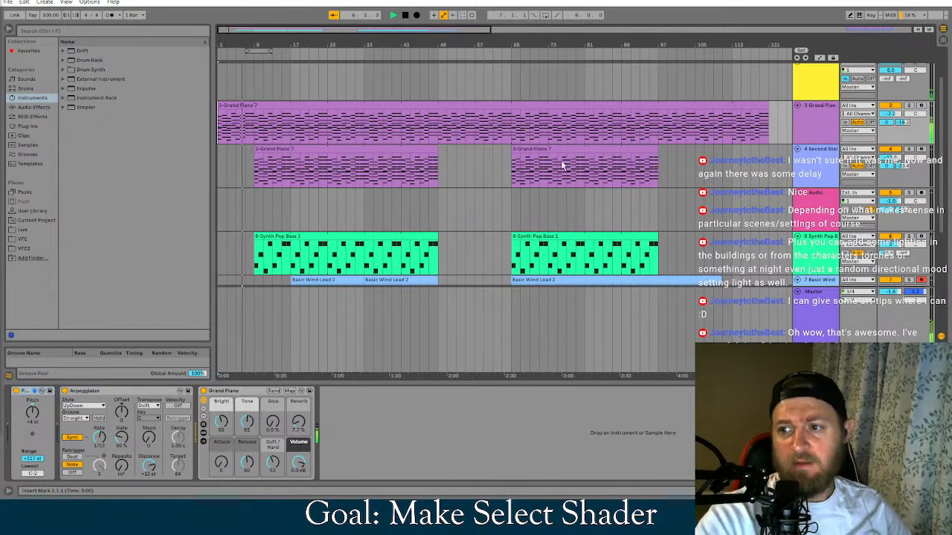
pyautogui.scroll(-3, 617, 169)
pyautogui.scroll(-1, 733, 203)
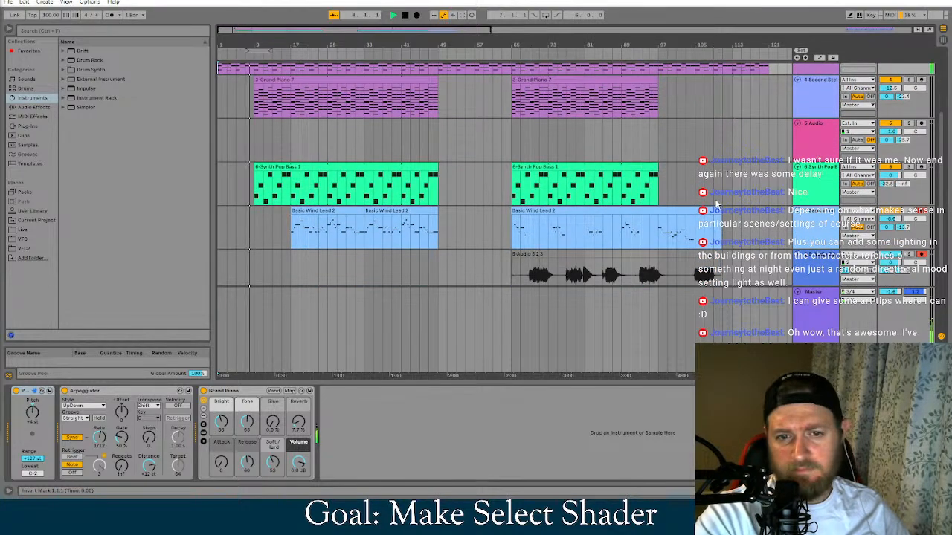
pyautogui.scroll(3, 581, 168)
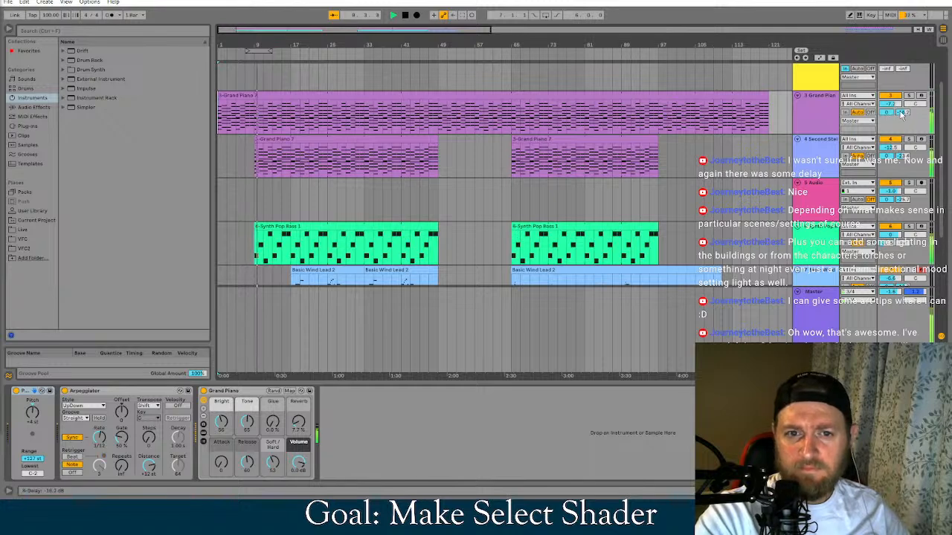
pyautogui.scroll(1, 793, 108)
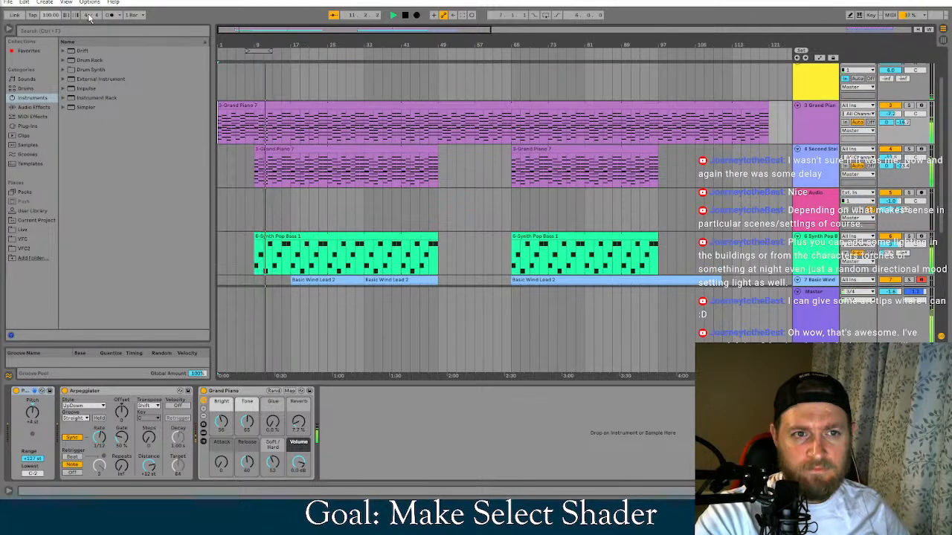
# Inspect the notes of the long 3-Grand Piano 7 clip and return to its track's device chain
pyautogui.click(400, 102)
pyautogui.doubleClick(400, 104)
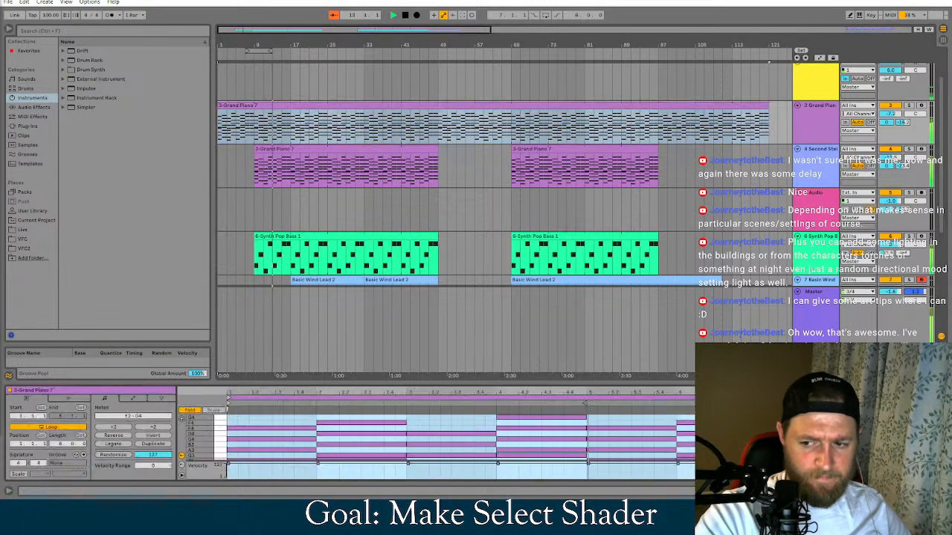
pyautogui.scroll(-1, 294, 423)
pyautogui.click(294, 423)
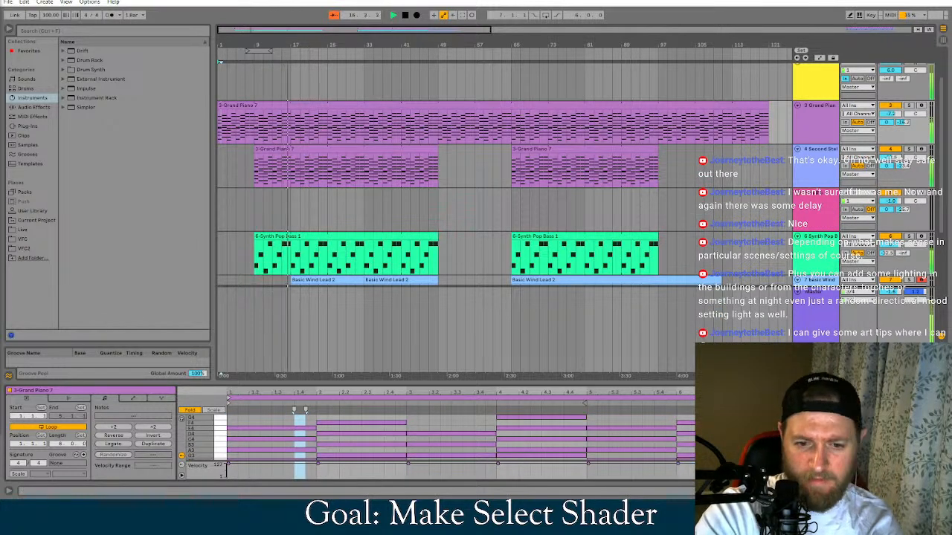
pyautogui.hotkey('shift', 'Tab')
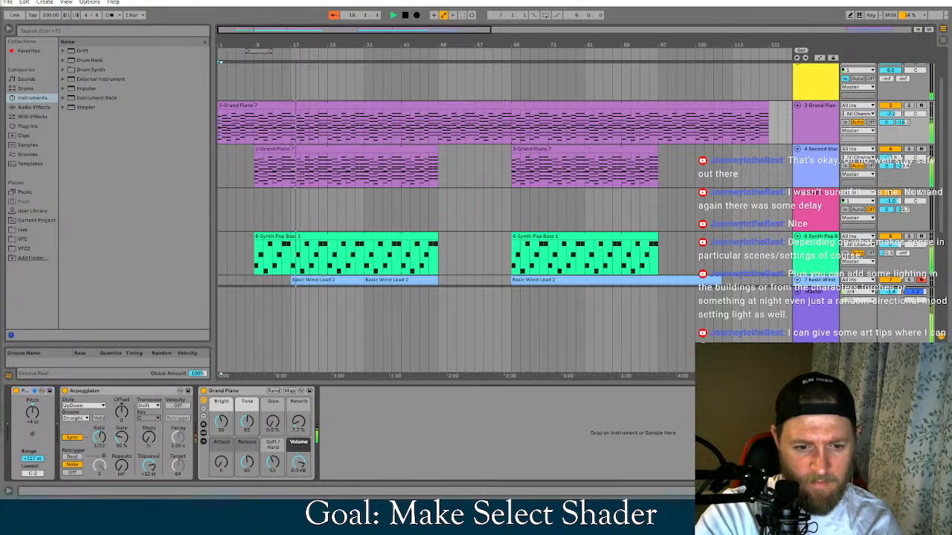
# Try a higher Steps value in the Grand Piano track's Arpeggiator and stop playback
pyautogui.moveTo(150, 466); pyautogui.dragTo(150, 451)
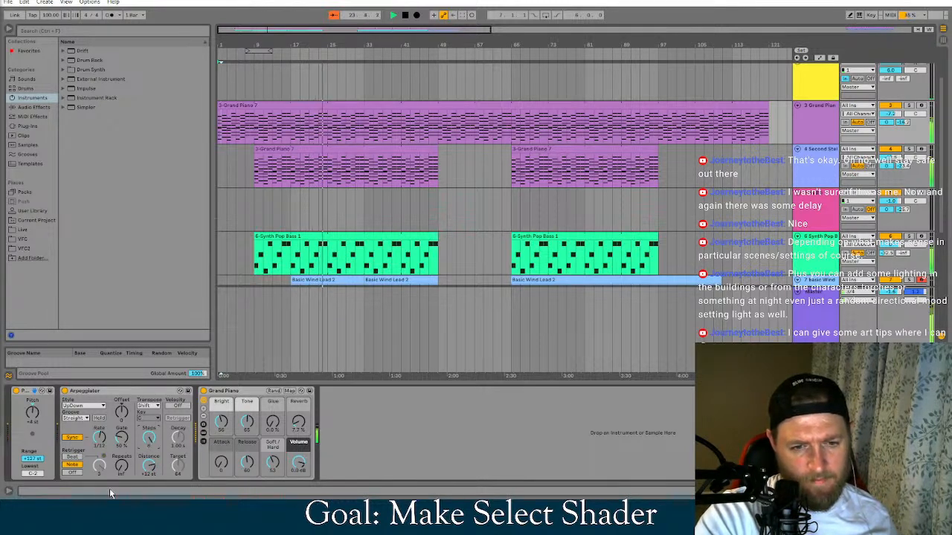
pyautogui.click(404, 15)
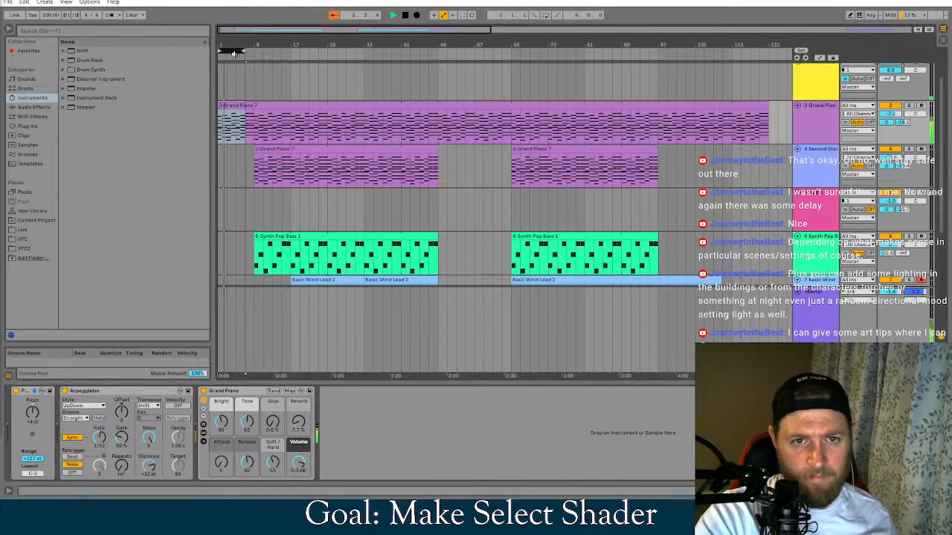
# Turn on looping for the opening section and extend the loop to cover bars 1 to 9
pyautogui.rightClick(236, 54)
pyautogui.click(238, 51)
pyautogui.rightClick(238, 51)
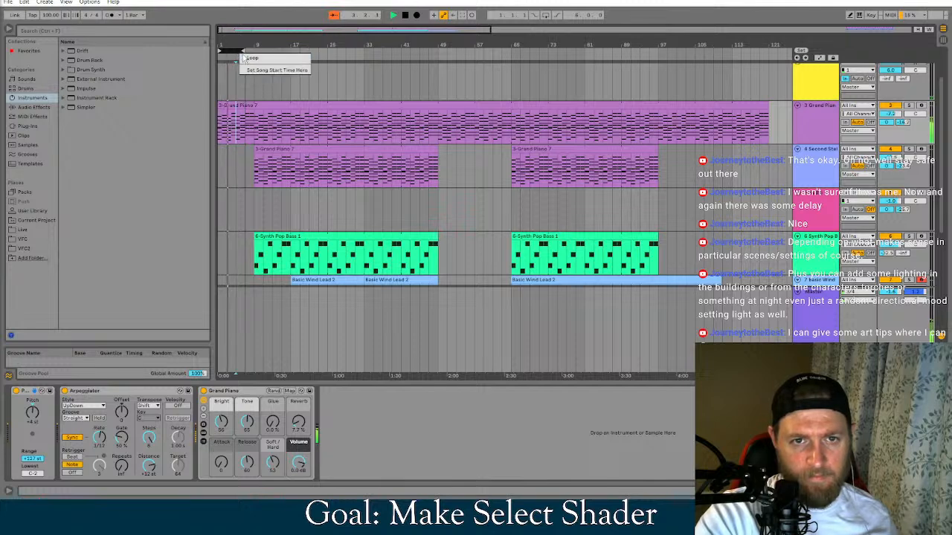
pyautogui.click(246, 57)
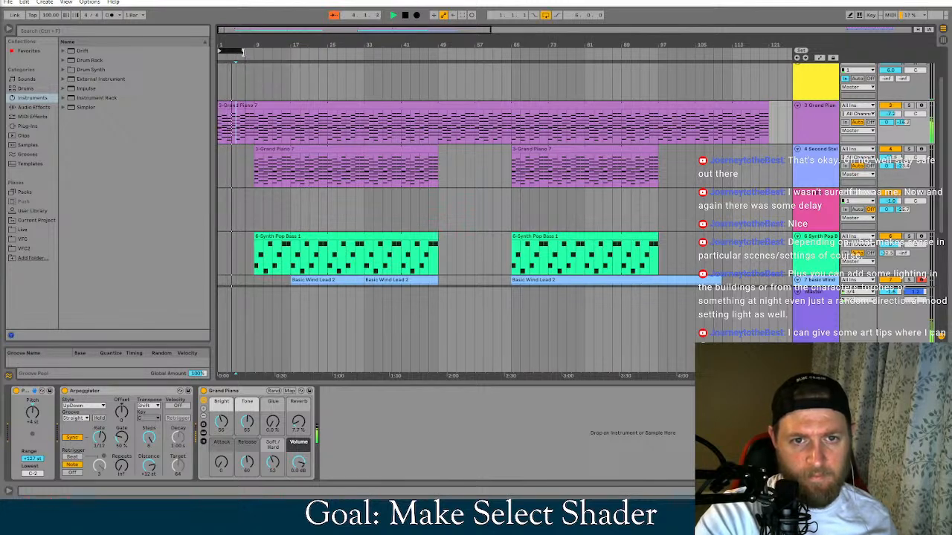
pyautogui.moveTo(243, 52); pyautogui.dragTo(255, 52)
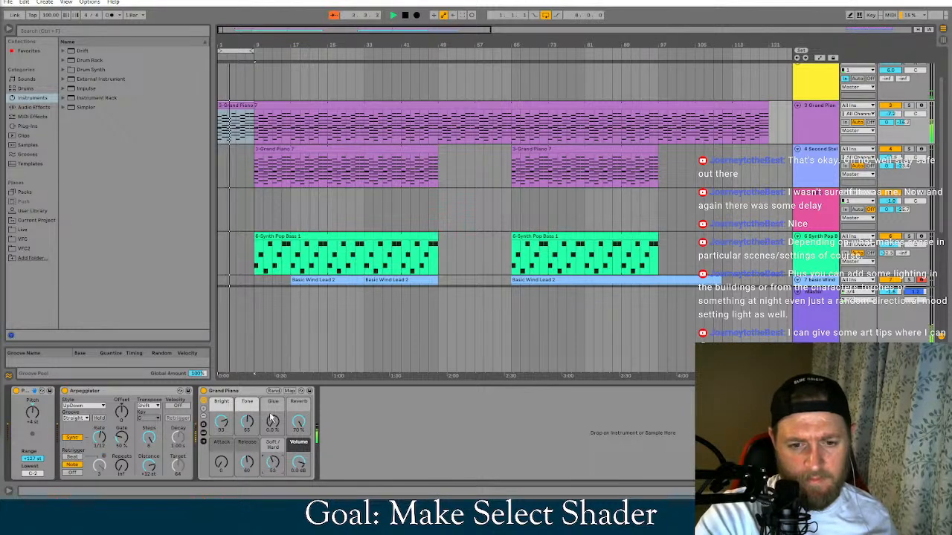
# Set the Grand Piano's Glue to 100% and its Release to 117
pyautogui.moveTo(274, 424); pyautogui.dragTo(274, 383)
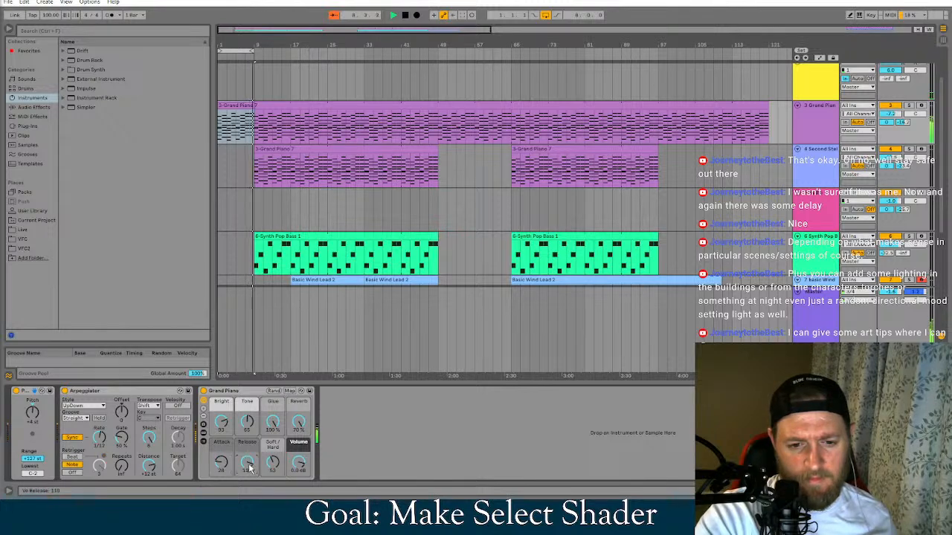
pyautogui.moveTo(249, 468); pyautogui.dragTo(249, 472)
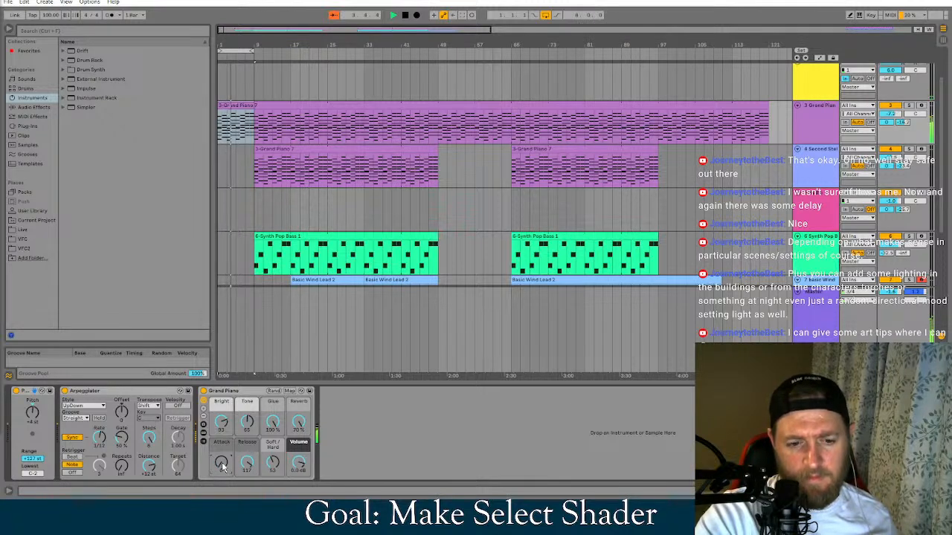
# Compare Major and Shift transposition in the Arpeggiator, try another key, and set Transpose to Major
pyautogui.click(148, 406)
pyautogui.click(146, 421)
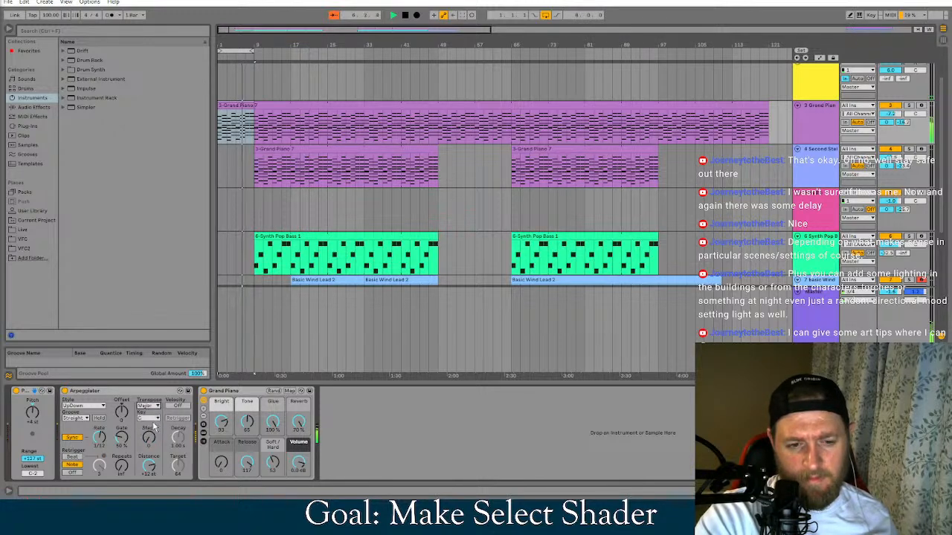
pyautogui.click(149, 406)
pyautogui.click(147, 411)
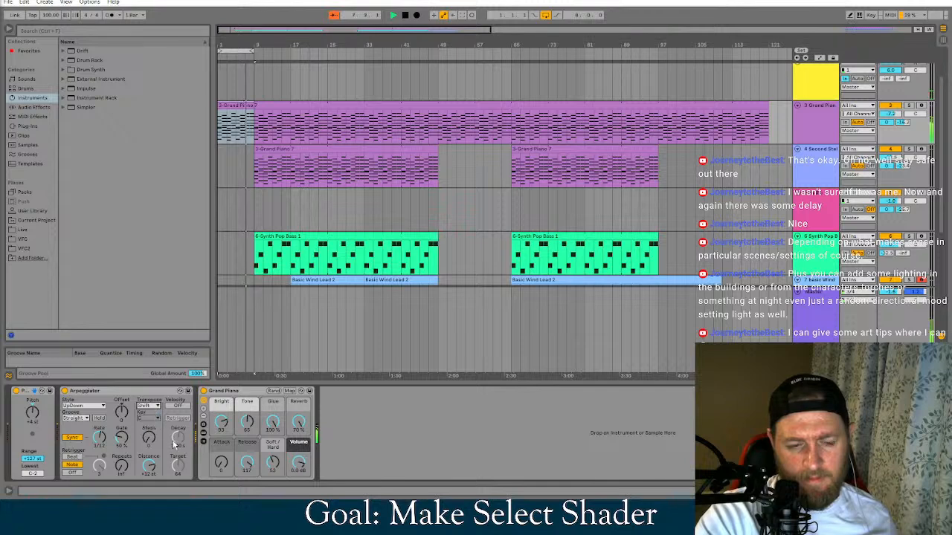
pyautogui.click(149, 418)
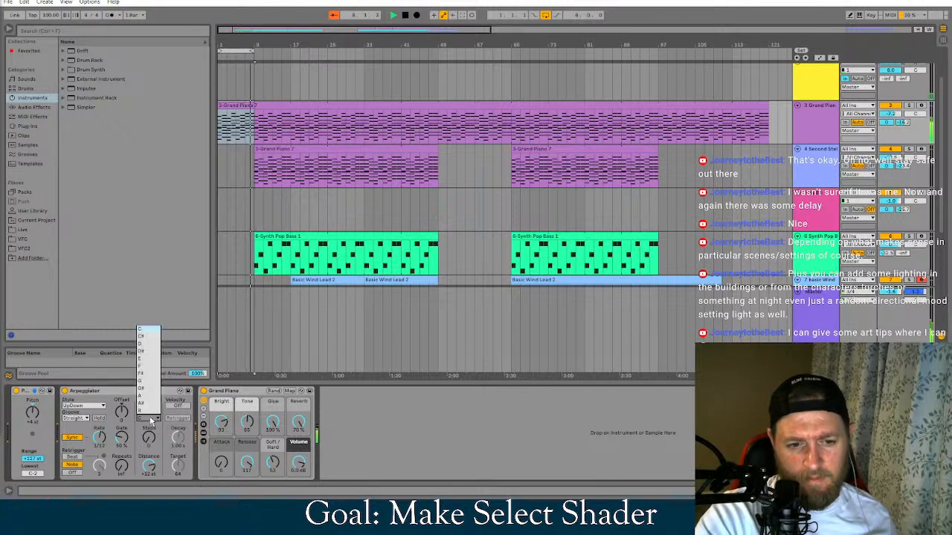
pyautogui.click(150, 419)
pyautogui.click(149, 419)
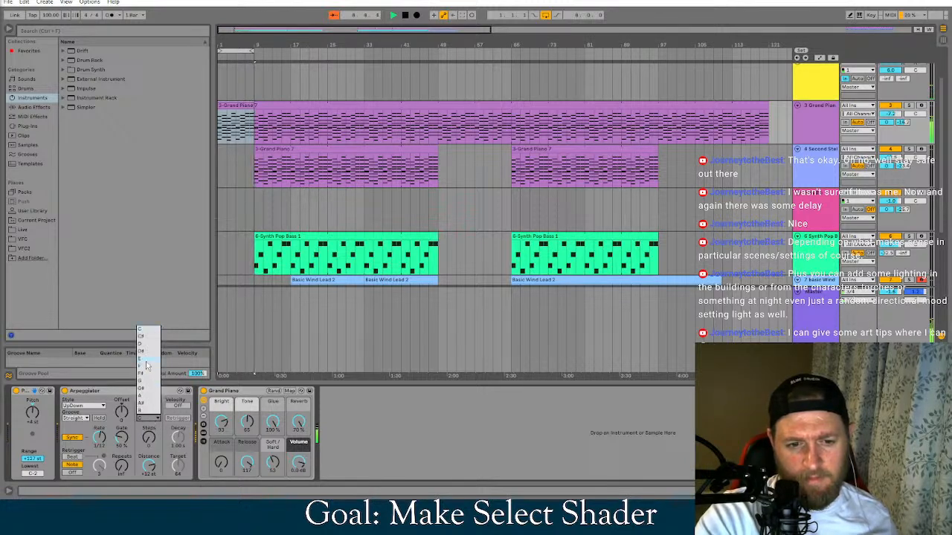
pyautogui.click(147, 364)
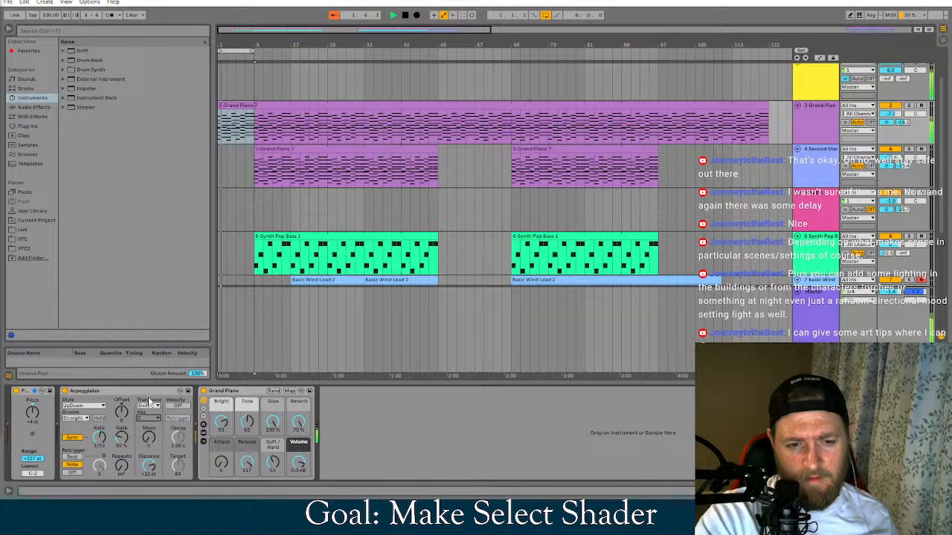
pyautogui.click(148, 406)
pyautogui.click(147, 420)
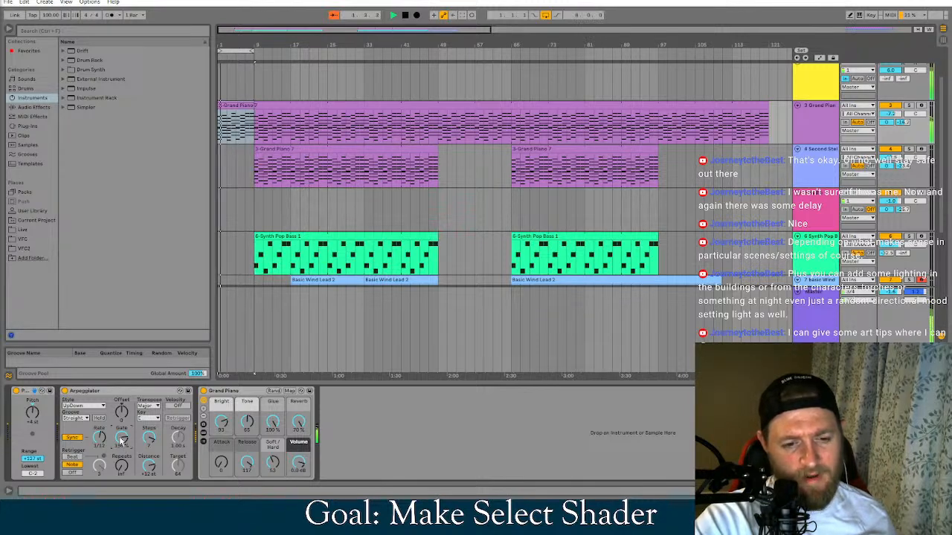
# Try Beat retriggering in the Arpeggiator and restart playback of the loop
pyautogui.click(73, 458)
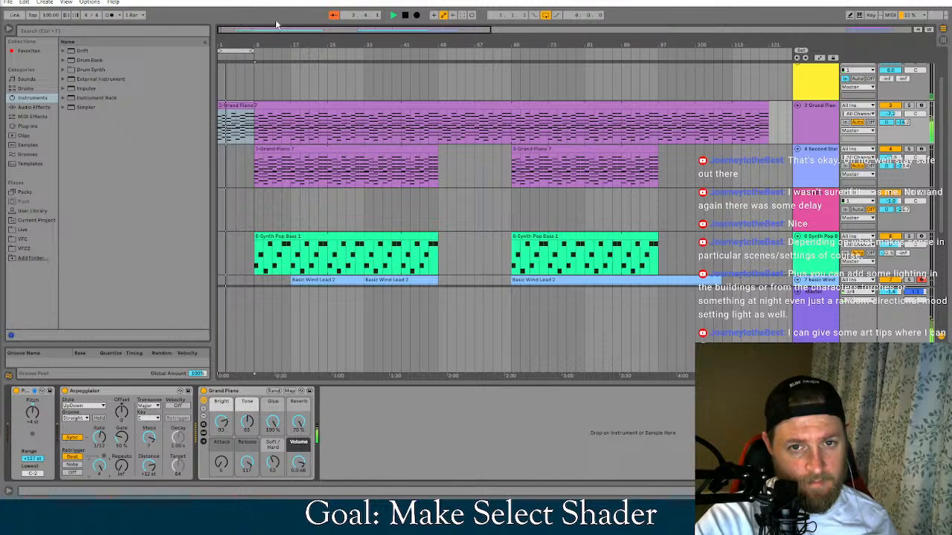
pyautogui.click(393, 15)
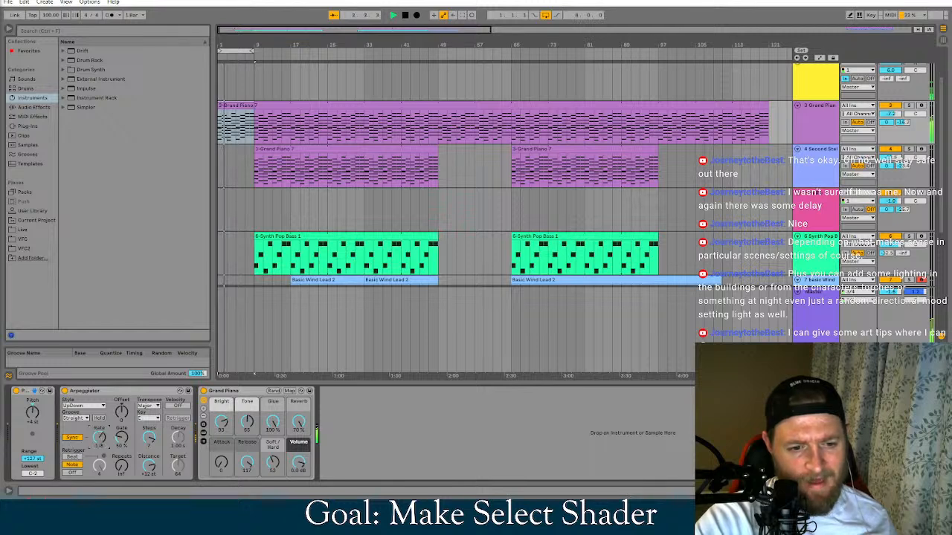
# Try the Swing 8 and Swing 16 grooves in the Arpeggiator and set it back to Straight
pyautogui.click(86, 418)
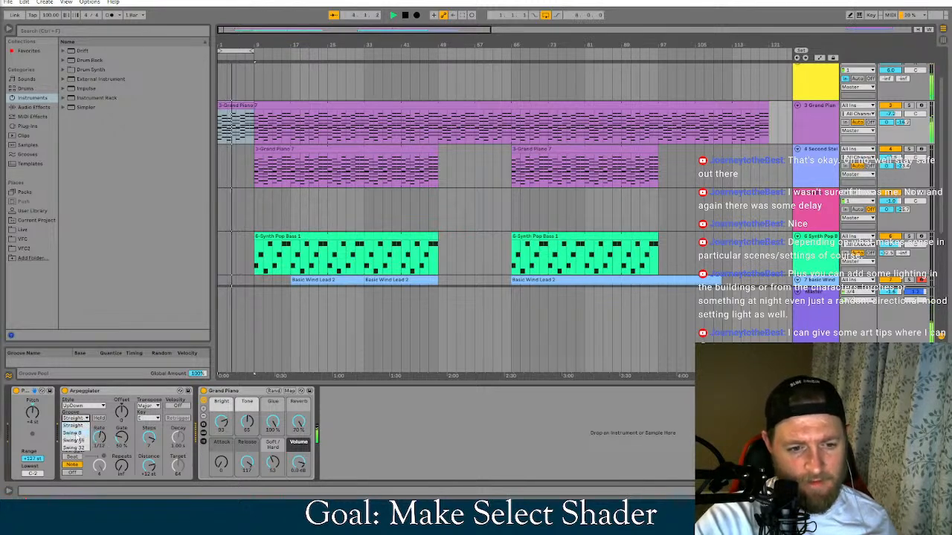
pyautogui.click(82, 432)
pyautogui.click(85, 423)
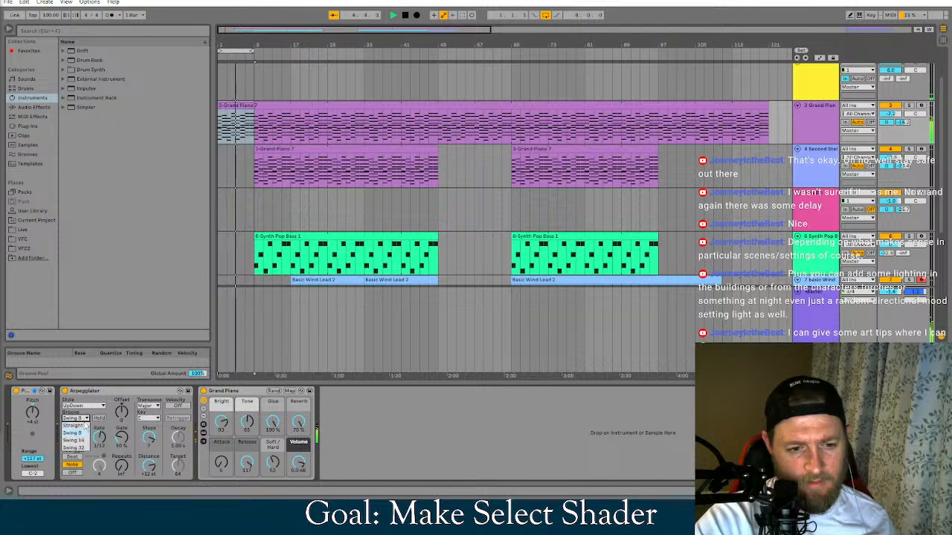
pyautogui.click(84, 439)
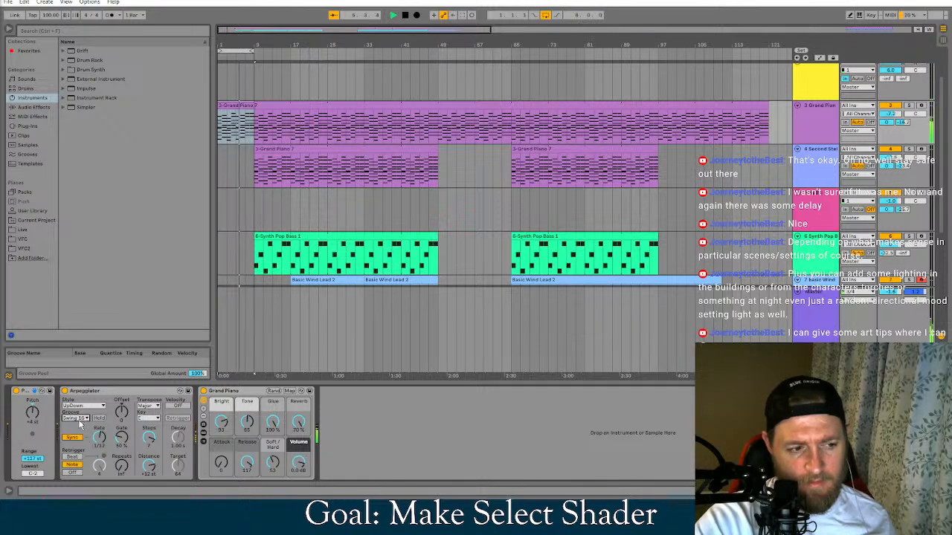
pyautogui.click(84, 419)
pyautogui.click(81, 425)
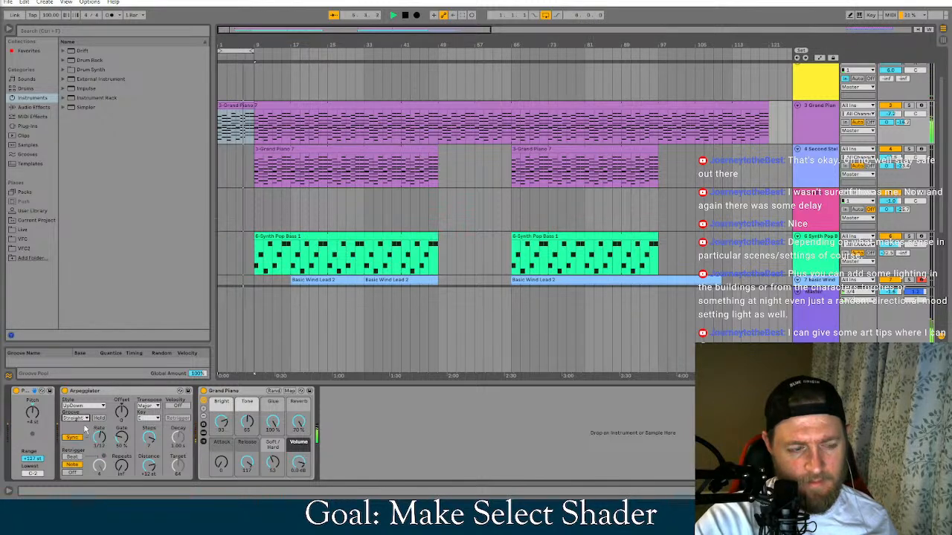
# Compare the DownUp and UpDown arpeggio styles, set the style to Up & Down, and restart the loop
pyautogui.click(87, 406)
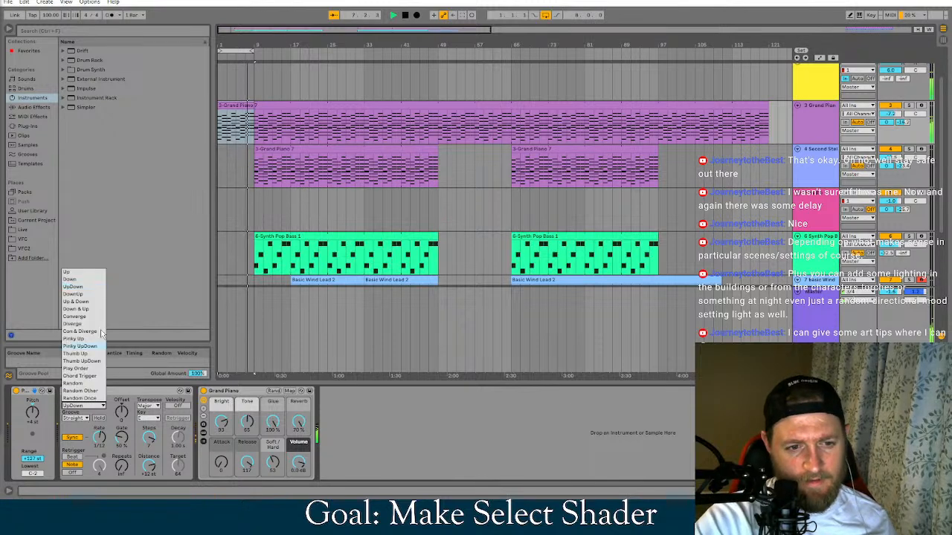
pyautogui.click(85, 295)
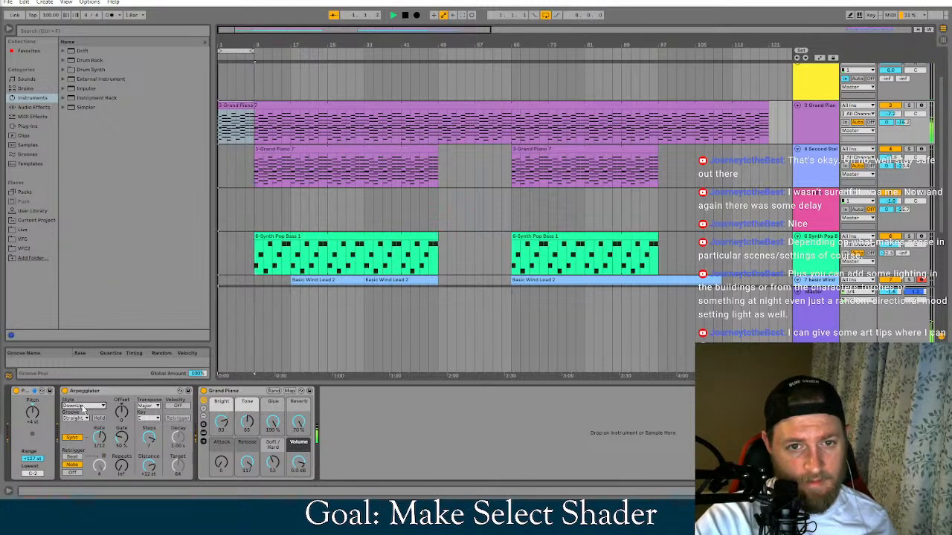
pyautogui.click(83, 408)
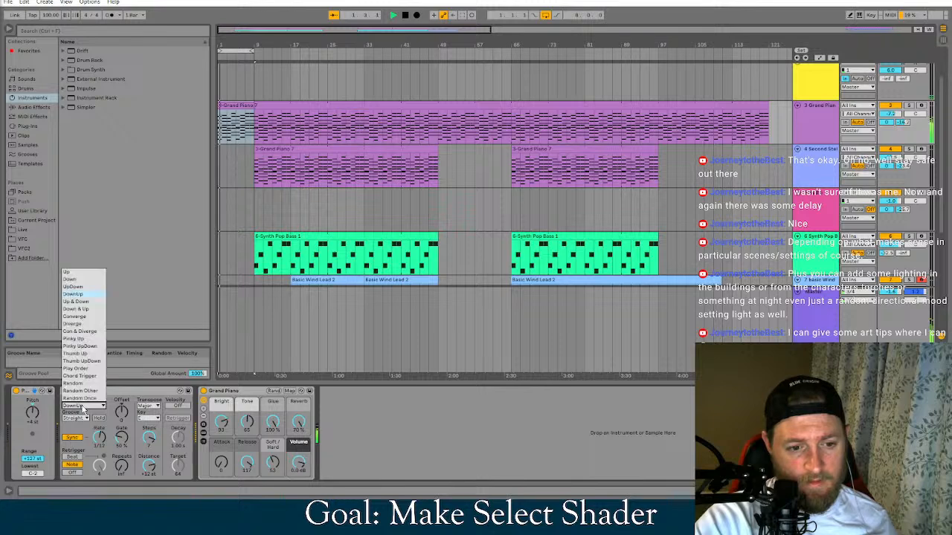
pyautogui.click(80, 288)
pyautogui.click(84, 406)
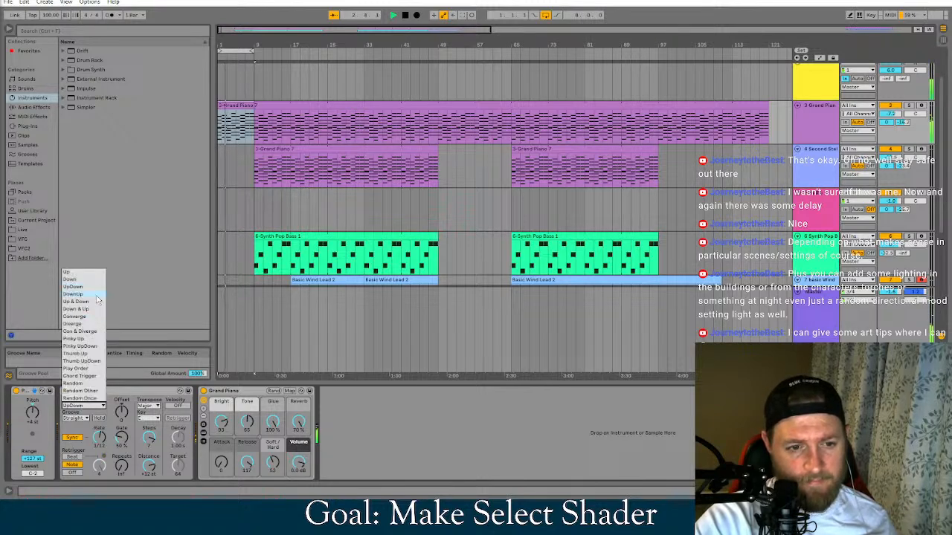
pyautogui.click(87, 301)
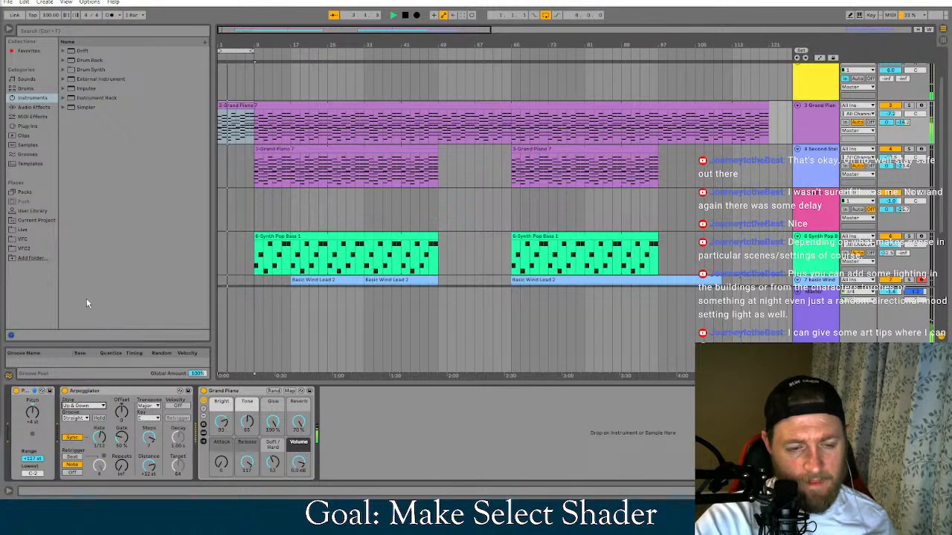
pyautogui.click(404, 18)
pyautogui.click(394, 16)
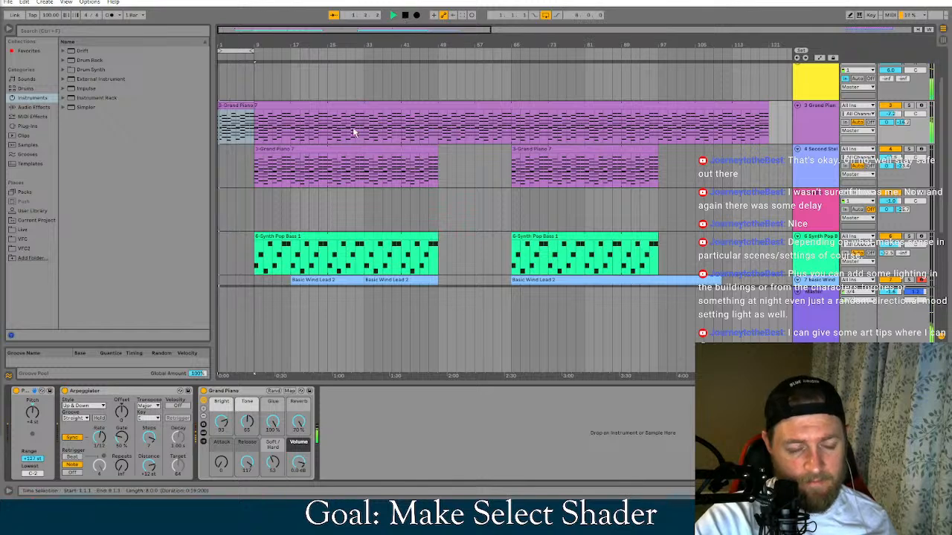
# Change the Arpeggiator's style to UpDown
pyautogui.click(95, 407)
pyautogui.click(90, 286)
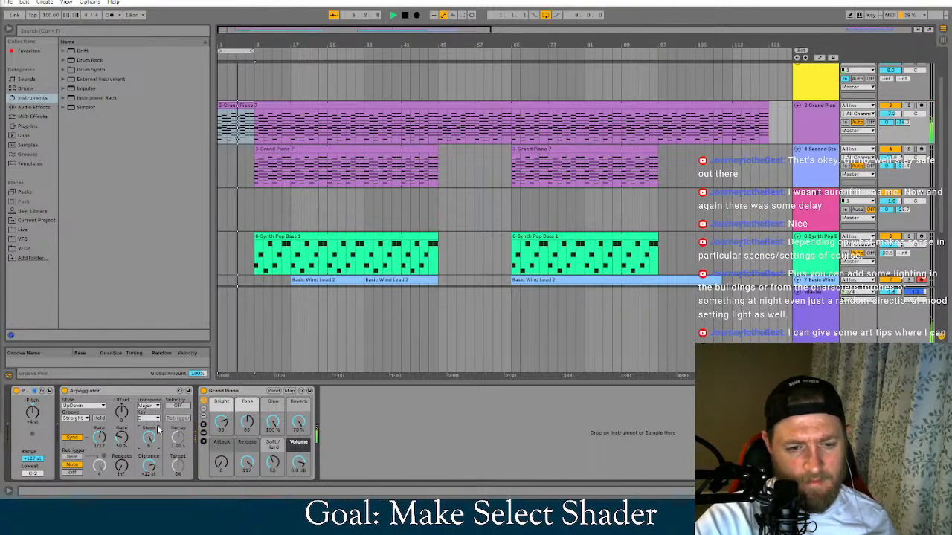
# Try the Arpeggiator's velocity shaping with retriggering and a 158 ms decay, switch velocity off, and set Steps to 0
pyautogui.click(177, 405)
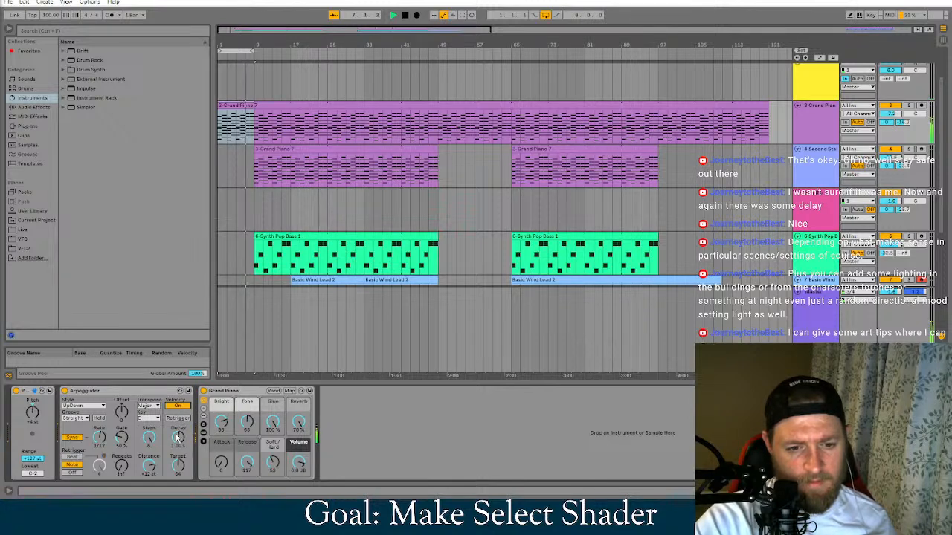
pyautogui.click(182, 419)
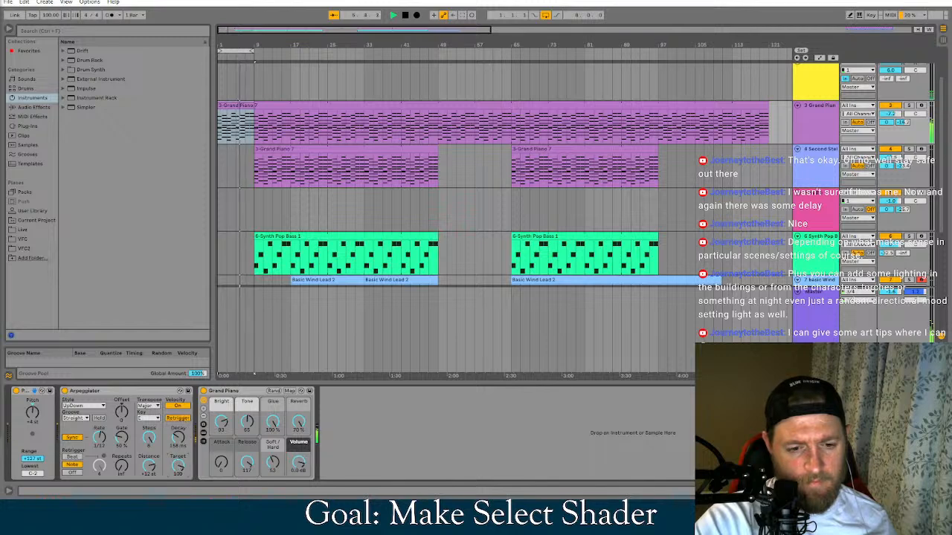
pyautogui.click(177, 405)
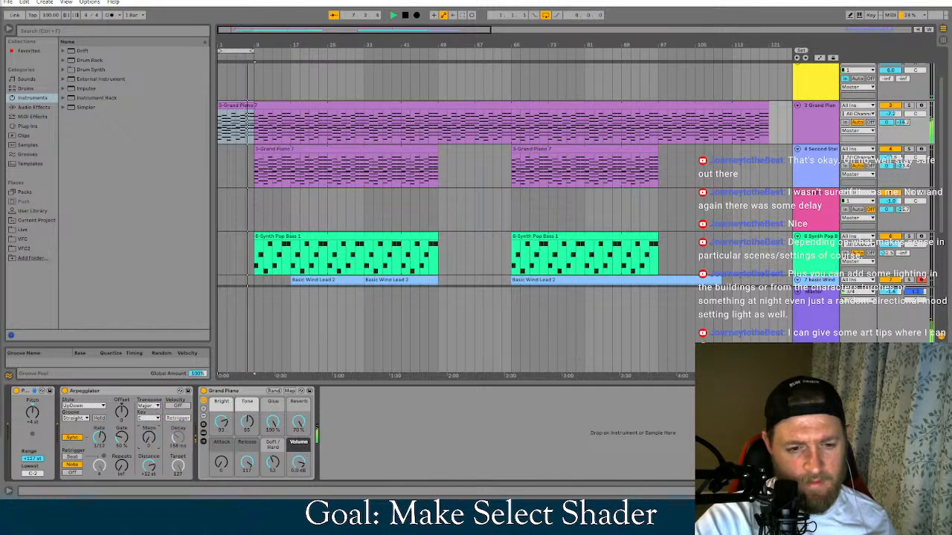
pyautogui.click(157, 418)
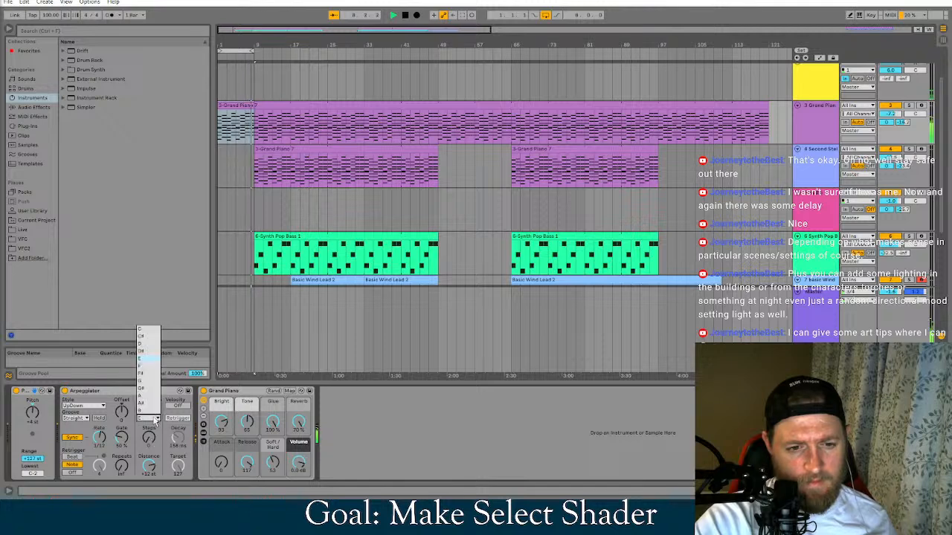
pyautogui.click(152, 428)
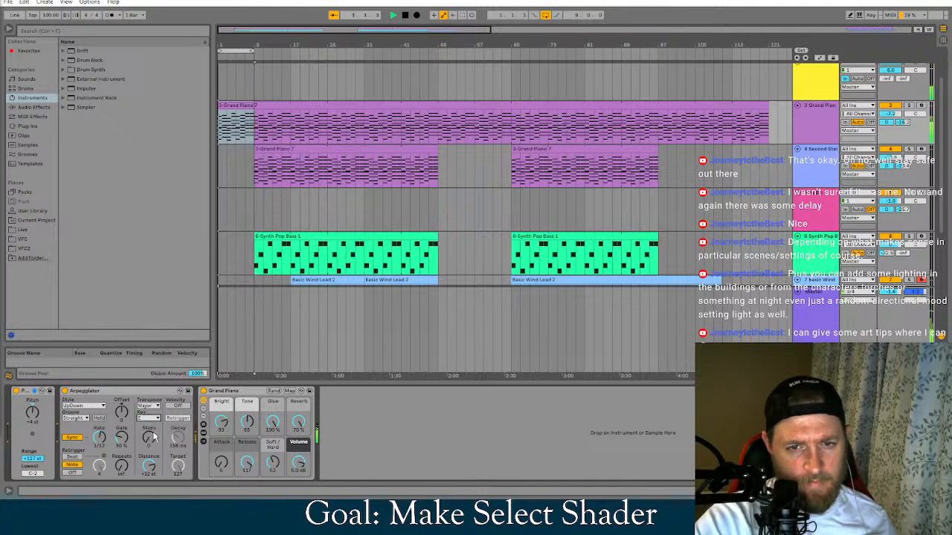
# Open the long Grand Piano clip's notes, select the chord notes in the first bar, and examine their pitches
pyautogui.click(243, 105)
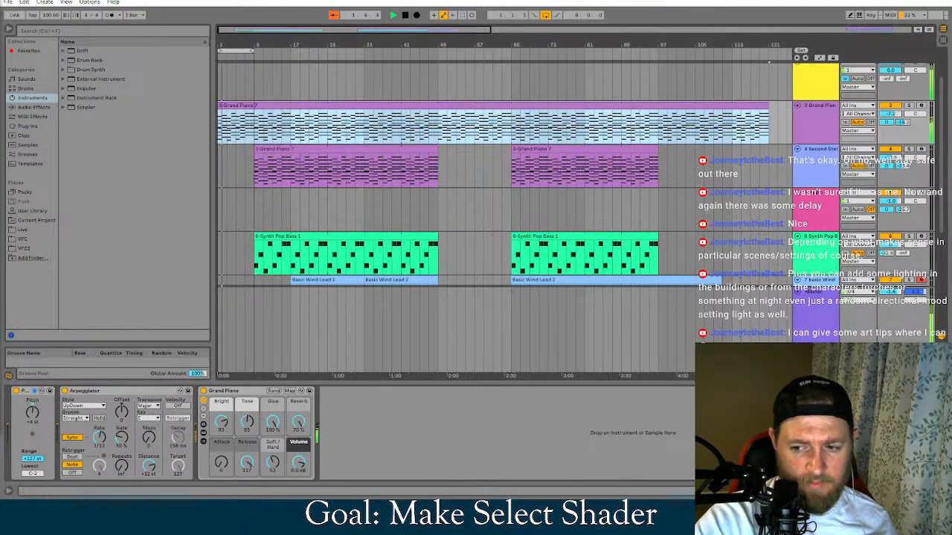
pyautogui.doubleClick(243, 105)
pyautogui.scroll(-2, 284, 423)
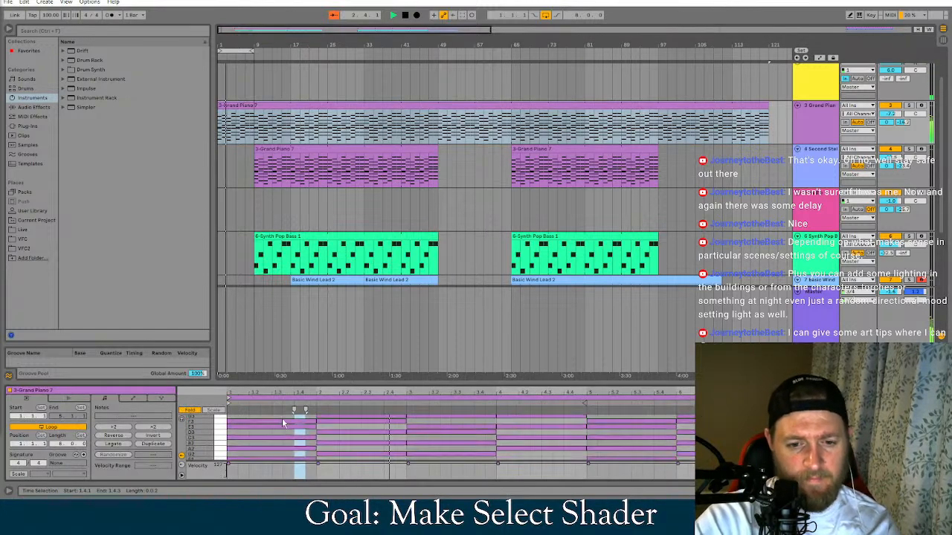
pyautogui.scroll(2, 283, 423)
pyautogui.click(282, 423)
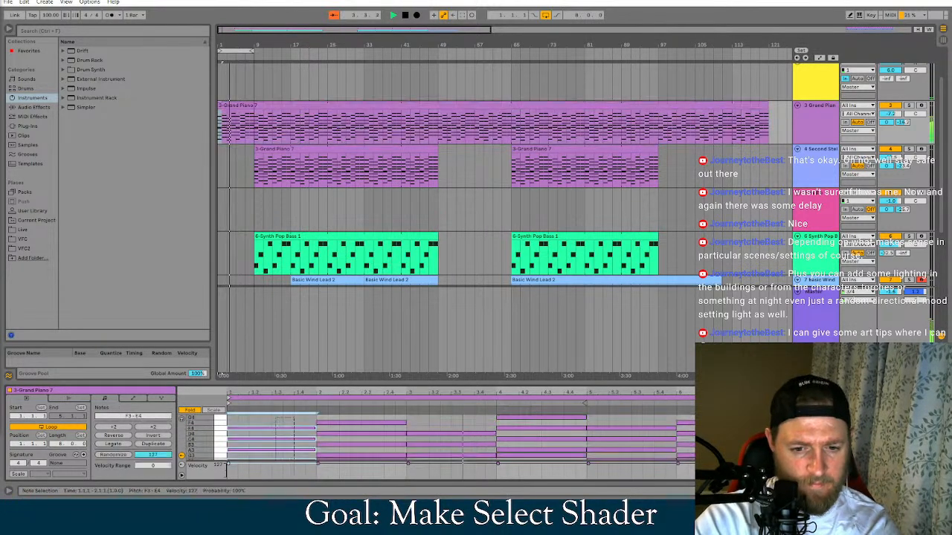
pyautogui.scroll(-3, 262, 443)
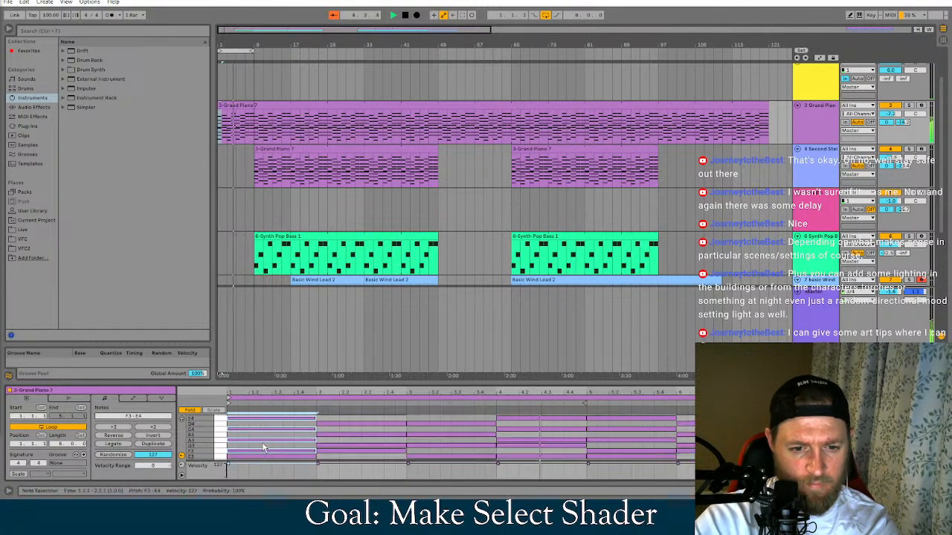
pyautogui.scroll(-1, 223, 441)
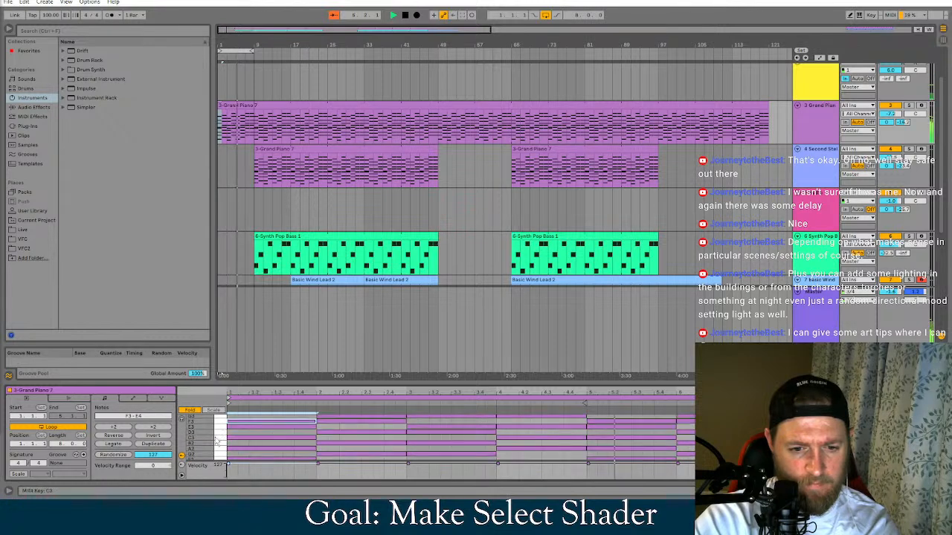
pyautogui.scroll(-2, 205, 440)
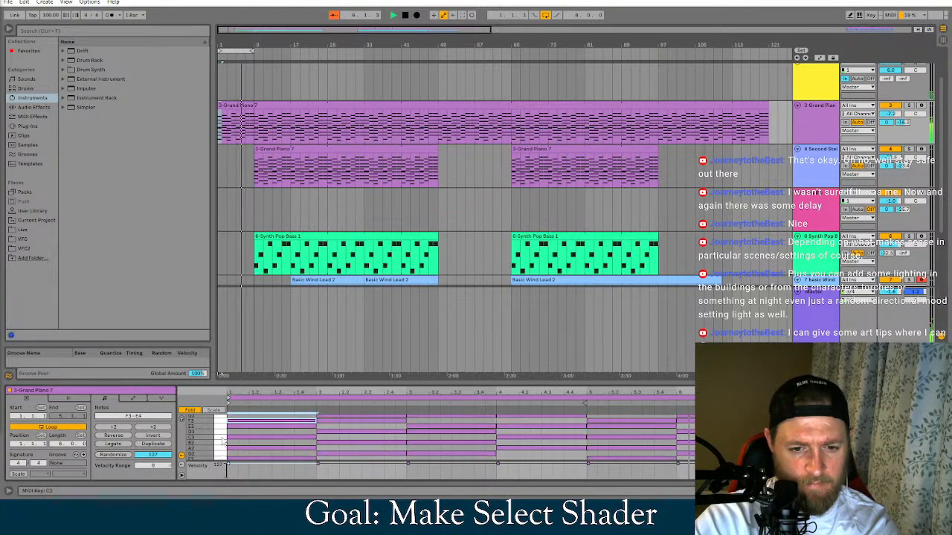
pyautogui.scroll(2, 323, 431)
pyautogui.scroll(1, 301, 426)
pyautogui.scroll(2, 305, 431)
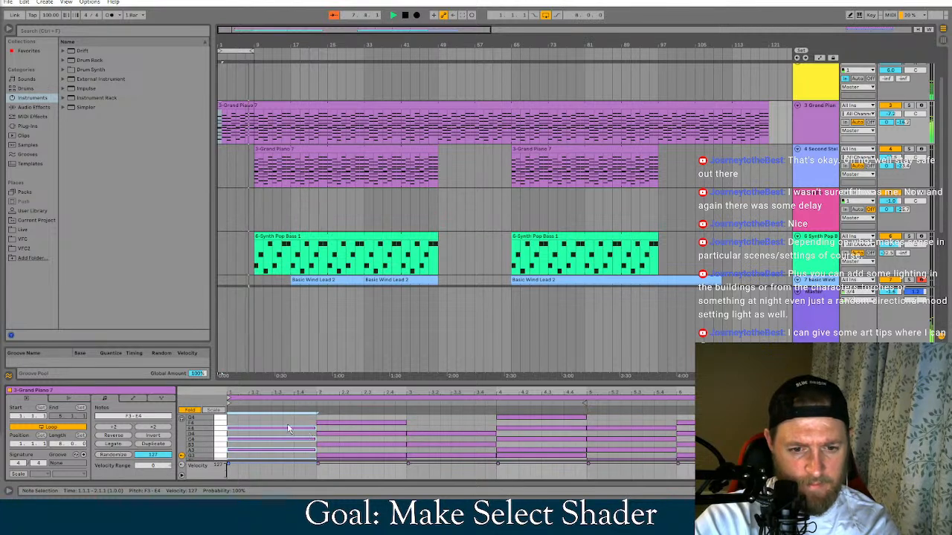
pyautogui.scroll(-1, 303, 440)
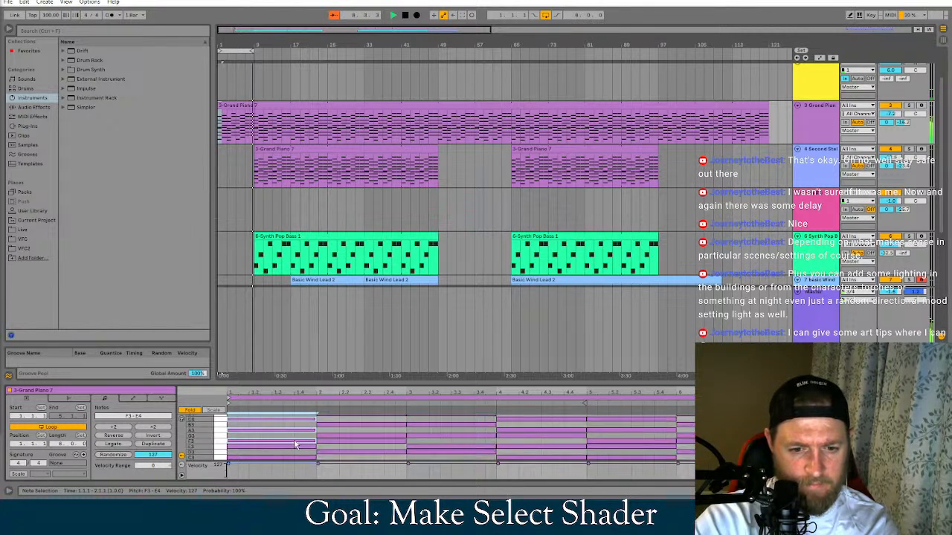
# Try the first bar's selected notes an octave lower at F2-E3, undo the move, and turn off folding in the note editor
pyautogui.moveTo(293, 441)
pyautogui.keyDown('ctrl'); pyautogui.mouseDown()
pyautogui.moveTo(303, 410)
pyautogui.moveTo(288, 420)
pyautogui.moveTo(308, 402)
pyautogui.moveTo(290, 437)
pyautogui.moveTo(302, 433)
pyautogui.moveTo(293, 404)
pyautogui.moveTo(291, 453)
pyautogui.mouseUp(); pyautogui.keyUp('ctrl')
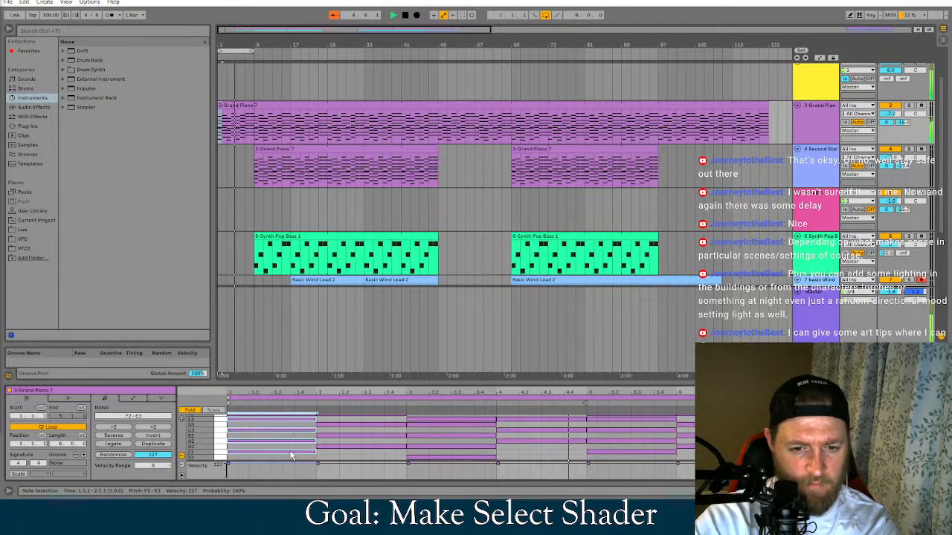
pyautogui.hotkey('ctrl', 'z')
pyautogui.click(192, 412)
pyautogui.moveTo(209, 419); pyautogui.dragTo(209, 447)
pyautogui.scroll(-1, 296, 454)
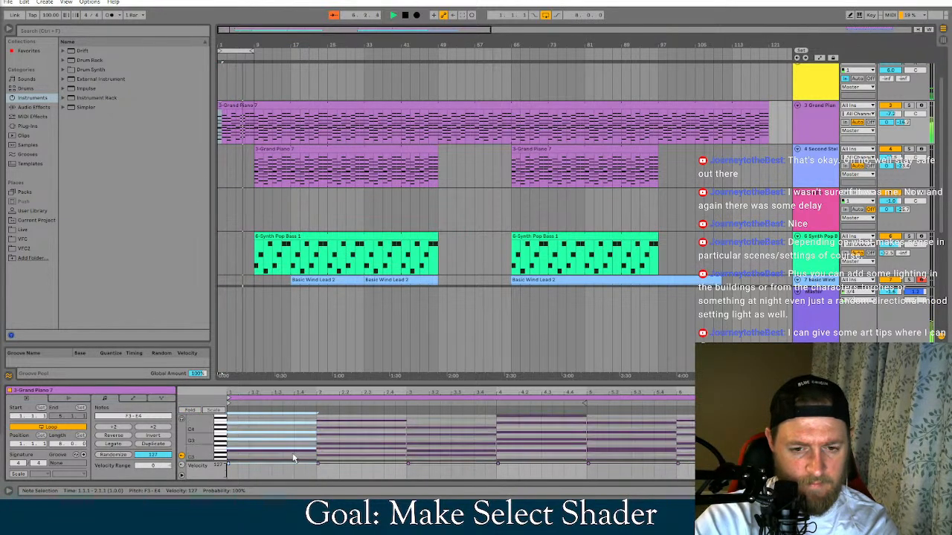
# Try the first bar's selected notes an octave higher at F4-E5 and move them back down an octave
pyautogui.moveTo(302, 447)
pyautogui.keyDown('ctrl'); pyautogui.mouseDown()
pyautogui.moveTo(314, 397)
pyautogui.moveTo(304, 455)
pyautogui.moveTo(297, 438)
pyautogui.moveTo(298, 451)
pyautogui.mouseUp(); pyautogui.keyUp('ctrl')
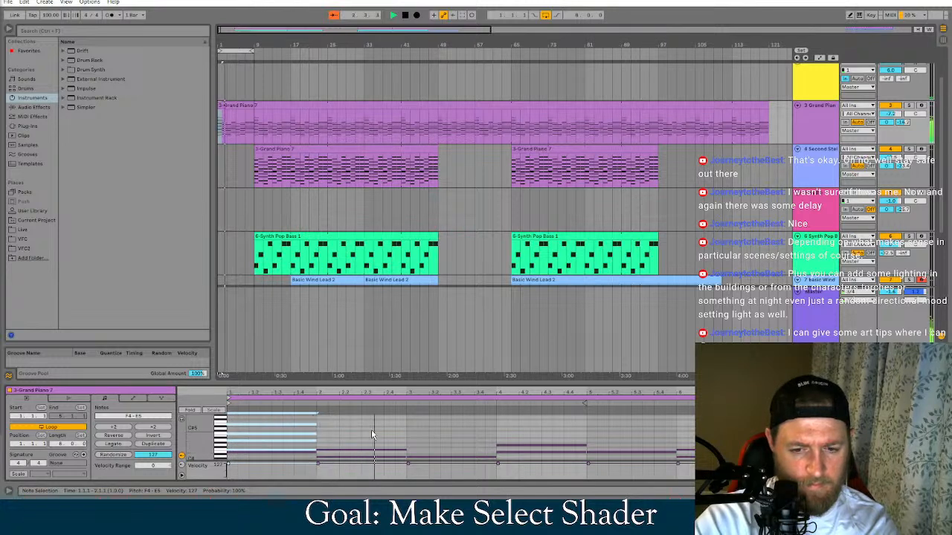
pyautogui.hotkey('shift', 'Down')
pyautogui.scroll(-1, 343, 429)
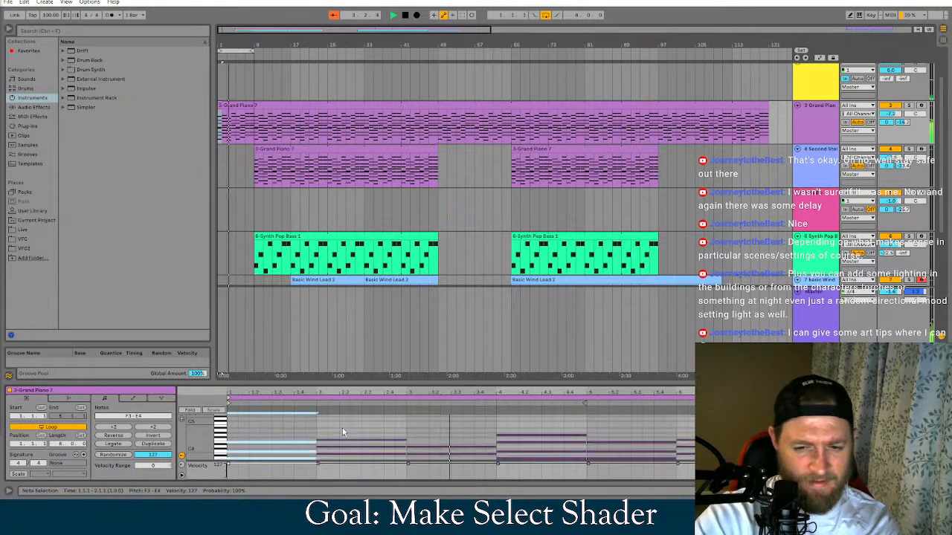
pyautogui.scroll(-3, 342, 431)
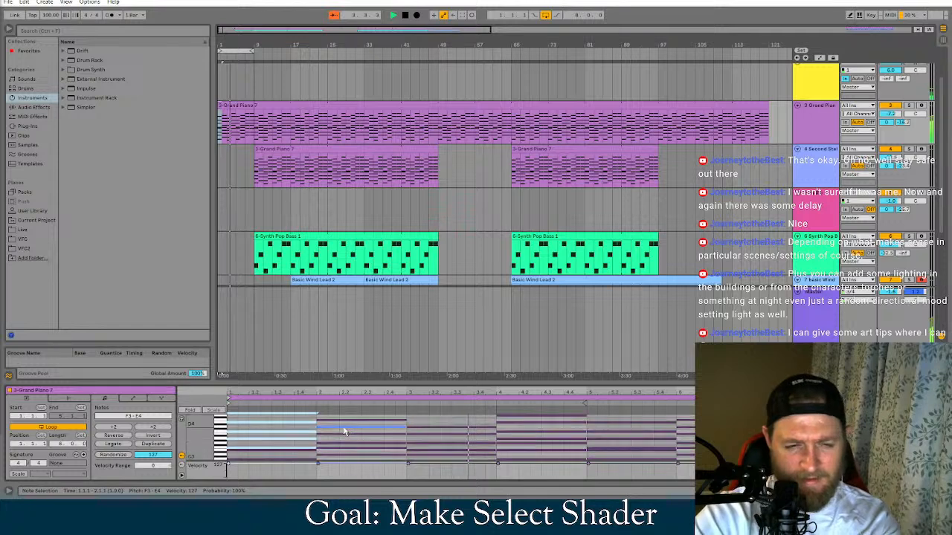
# Duplicate the arpeggiated Grand Piano track once, undoing the extra second copy
pyautogui.click(235, 152)
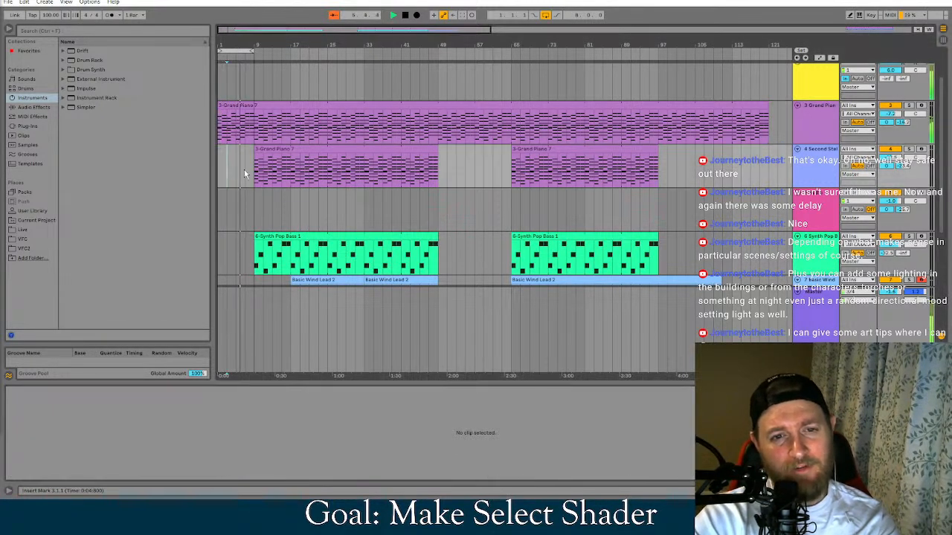
pyautogui.click(276, 121)
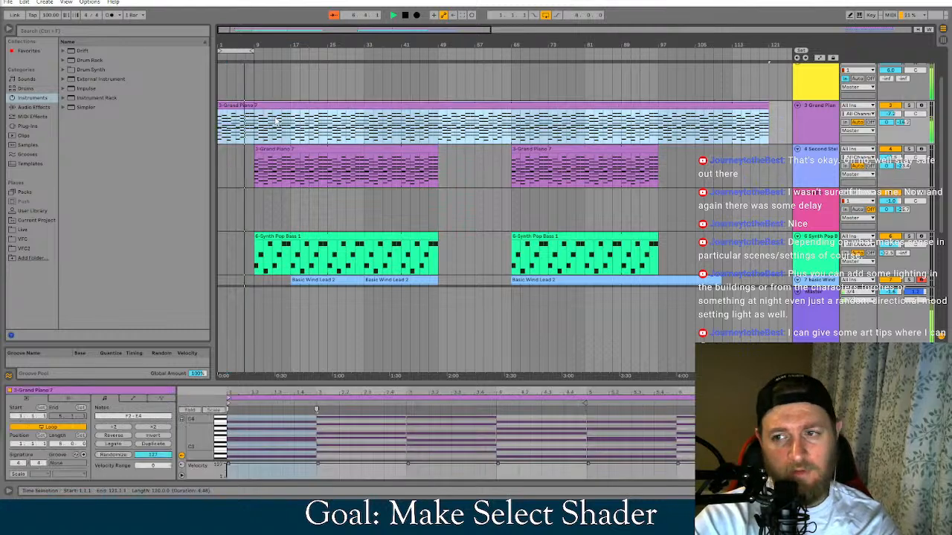
pyautogui.scroll(1, 834, 112)
pyautogui.click(827, 151)
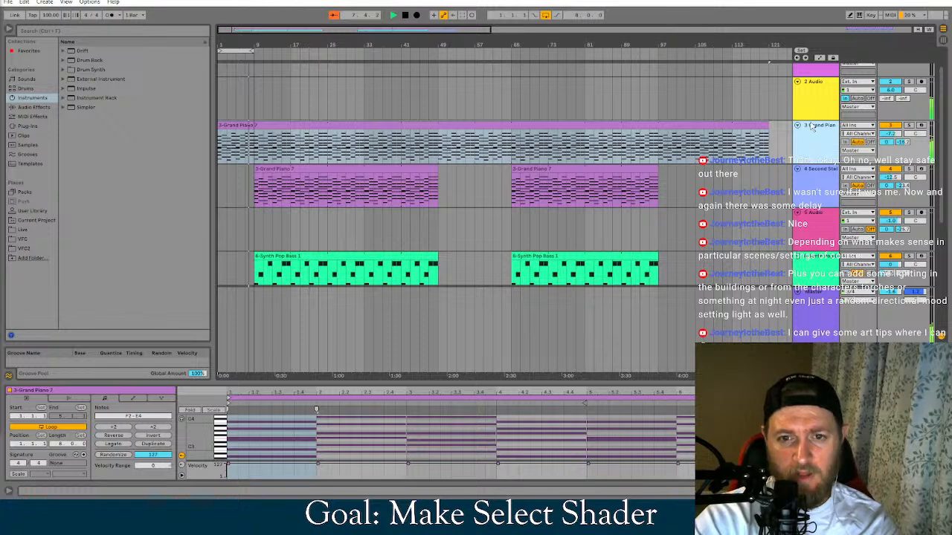
pyautogui.hotkey('ctrl', 'd')
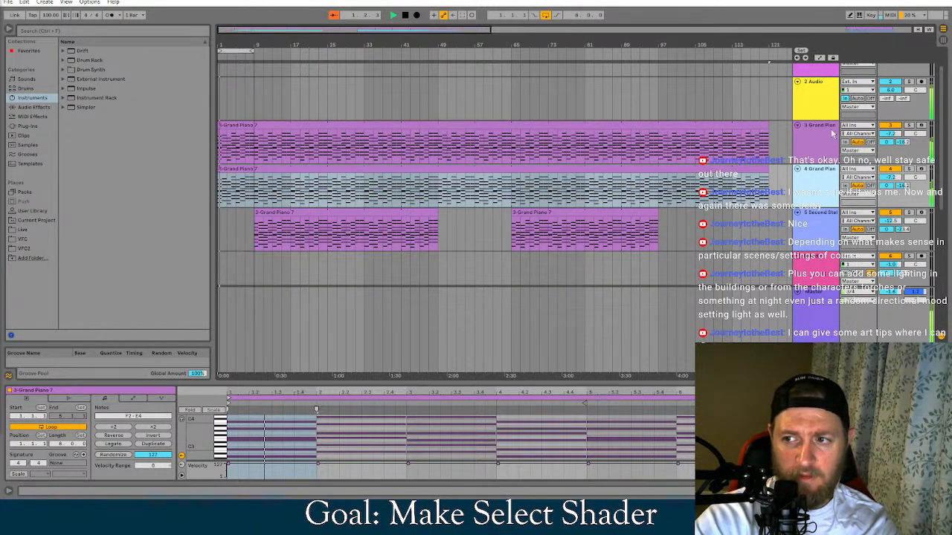
pyautogui.hotkey('ctrl', 'd')
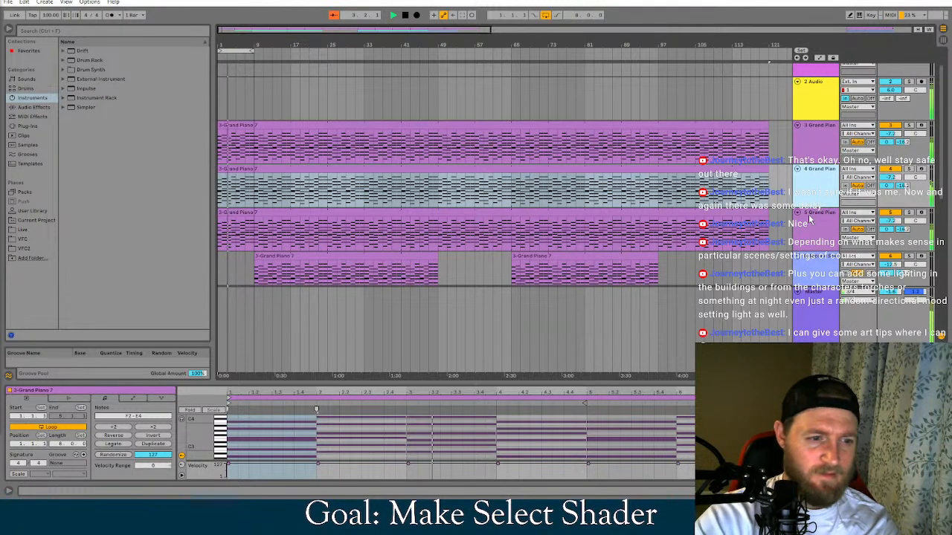
pyautogui.hotkey('ctrl', 'z')
# Show the devices of the upper Grand Piano track and set its Pitch device to +16 st
pyautogui.click(814, 130)
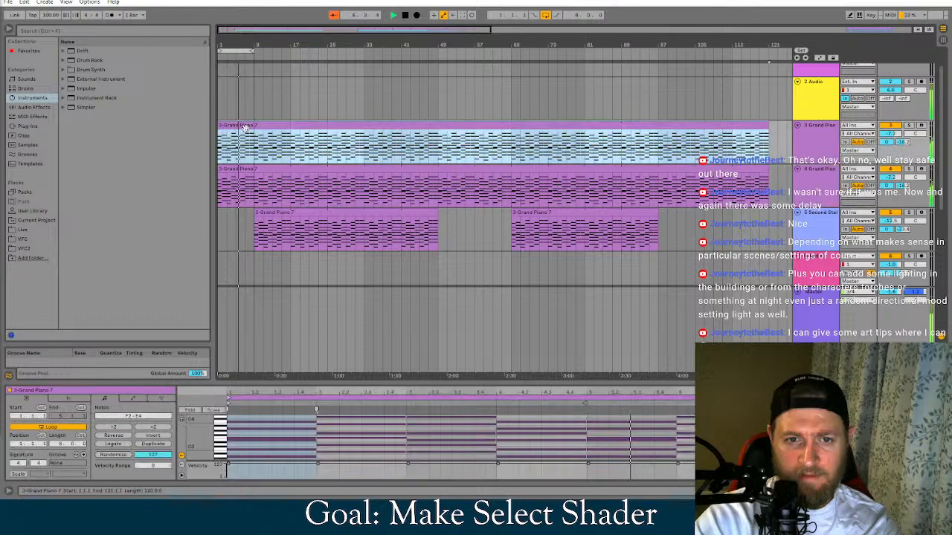
pyautogui.hotkey('shift', 'Tab')
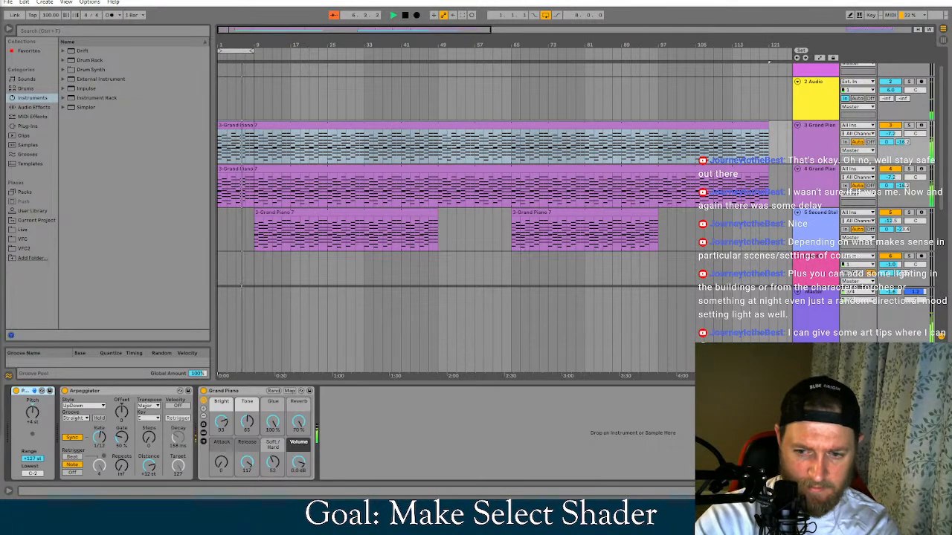
pyautogui.moveTo(33, 413); pyautogui.dragTo(32, 404)
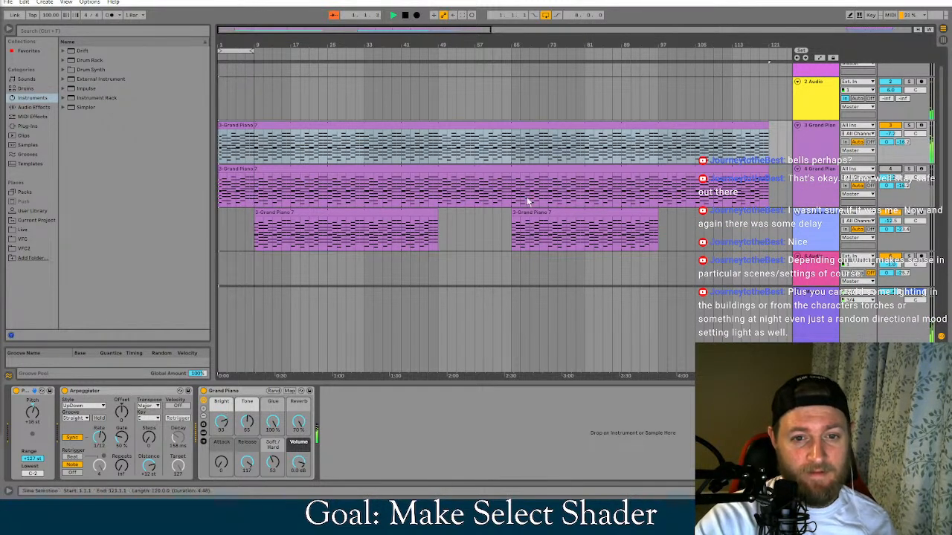
# Insert a MIDI track below the upper Grand Piano track and trim the duplicated piano clip to start at bar 9
pyautogui.rightClick(814, 140)
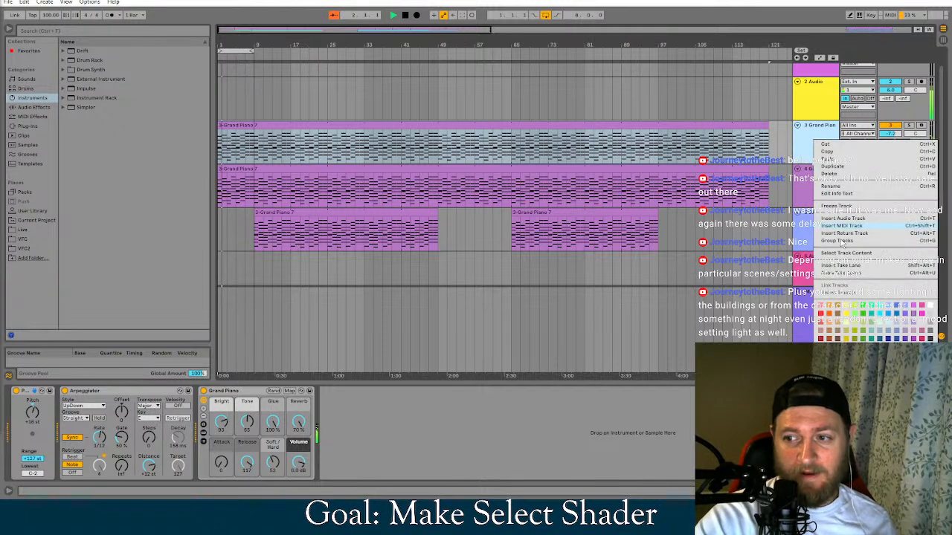
pyautogui.click(851, 226)
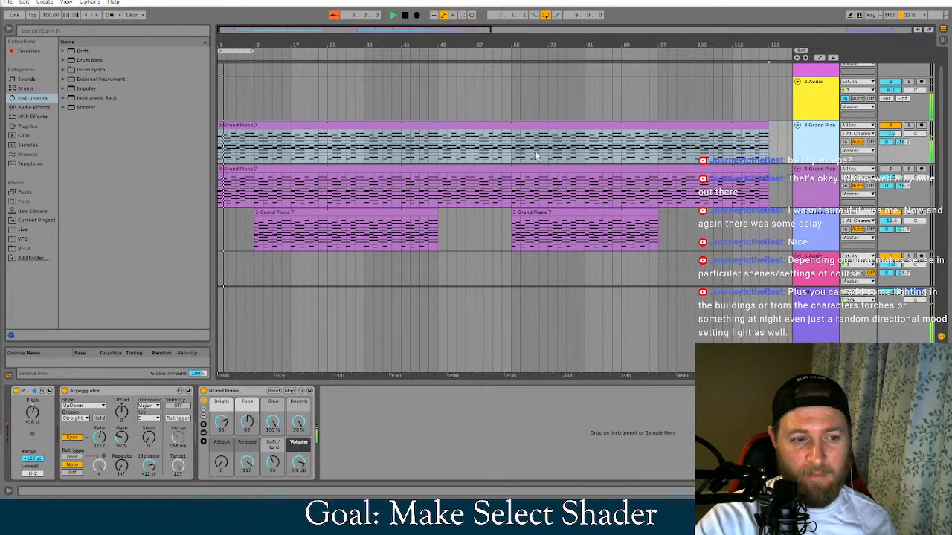
pyautogui.click(221, 170)
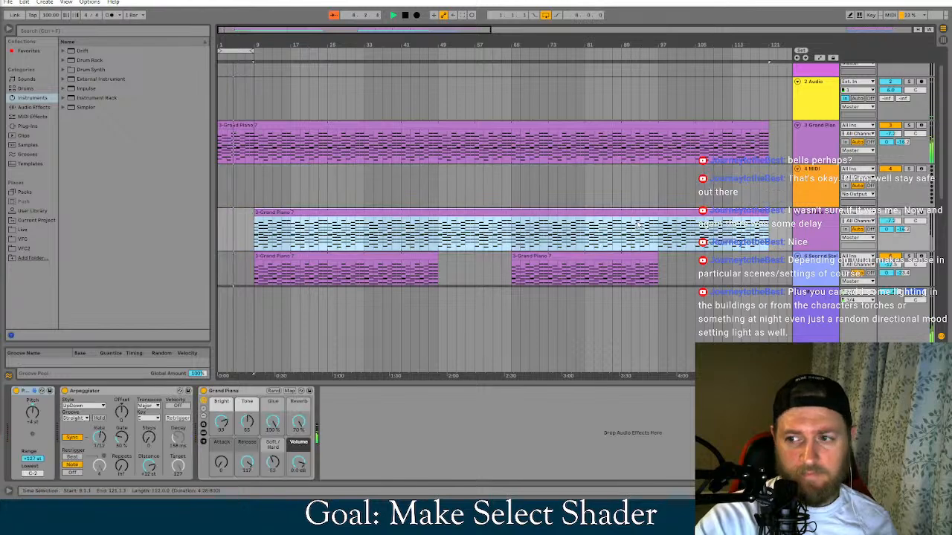
# Select the new MIDI track and search the browser's instruments for BELL
pyautogui.click(822, 188)
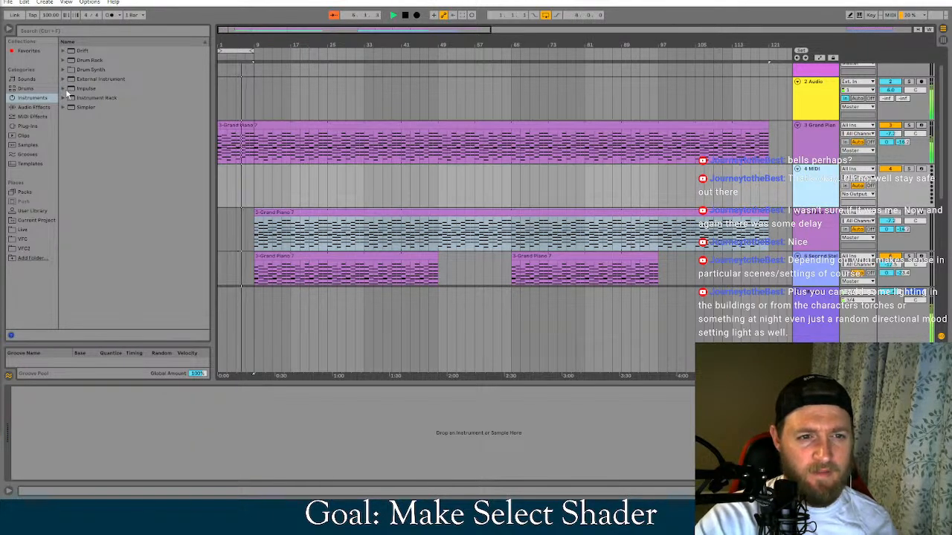
pyautogui.click(369, 174)
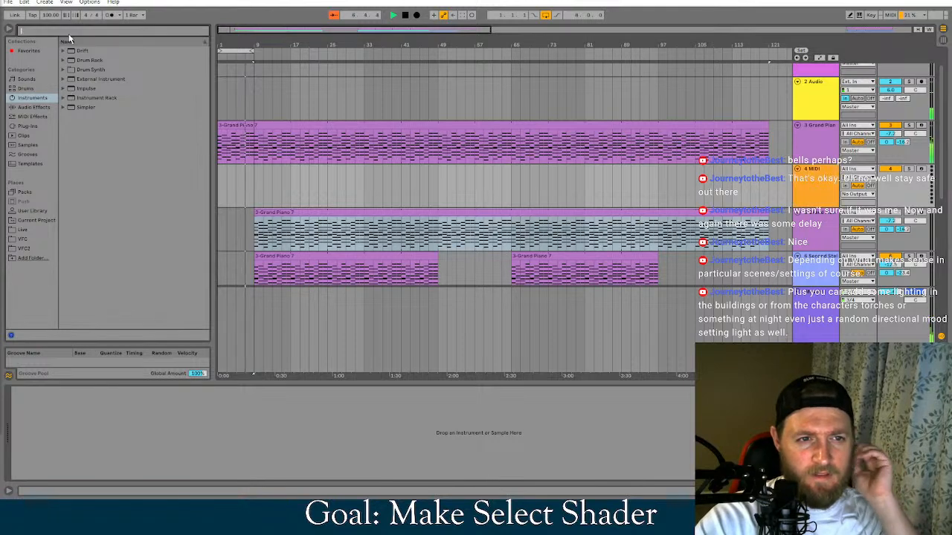
pyautogui.hotkey('ctrl', 'f')
pyautogui.write('BELL')
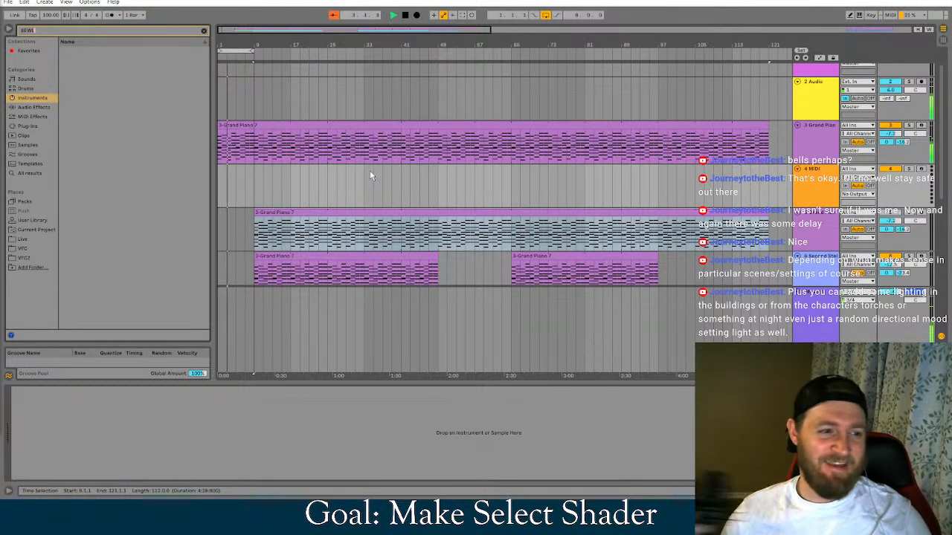
pyautogui.press('BackSpace')
pyautogui.press('BackSpace')
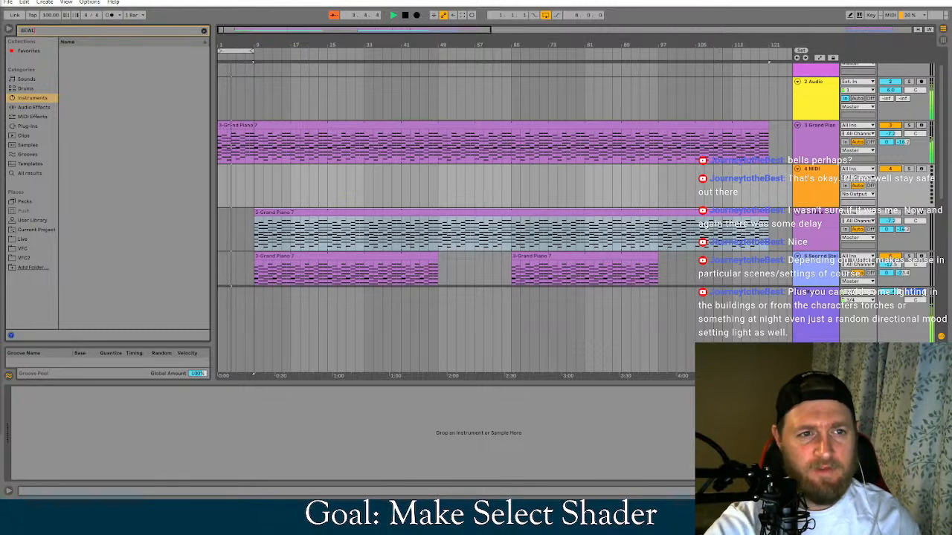
pyautogui.write('LL')
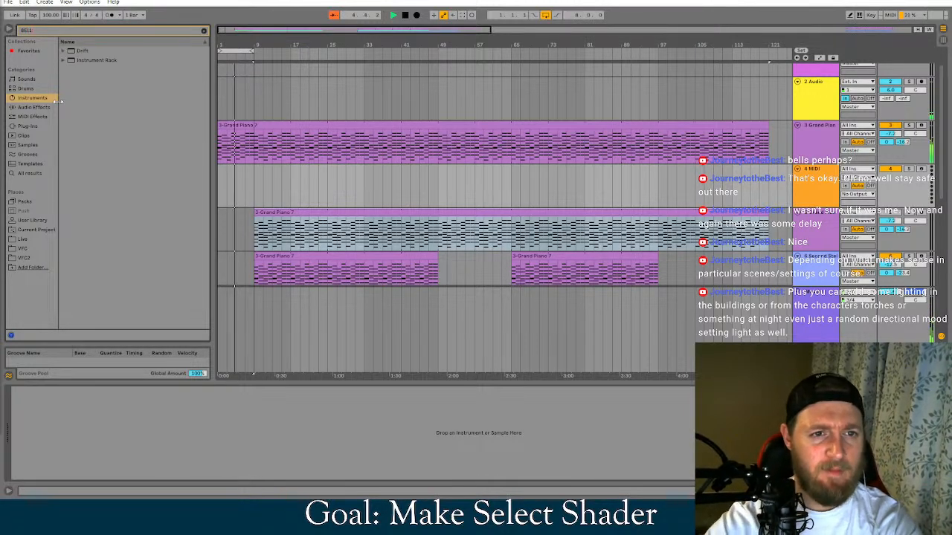
# Browse Drift's bell presets and load Bell Wave from its Mallets group onto the new MIDI track
pyautogui.click(63, 51)
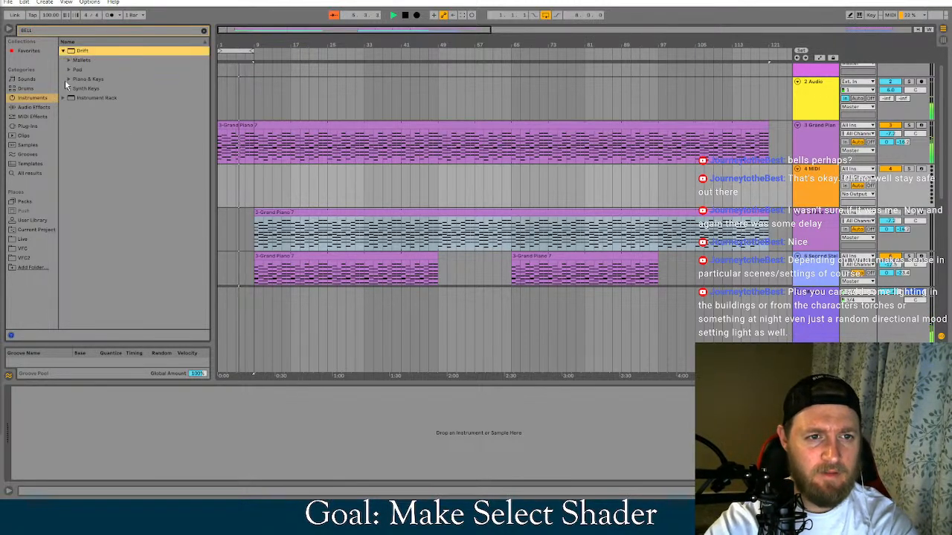
pyautogui.click(69, 70)
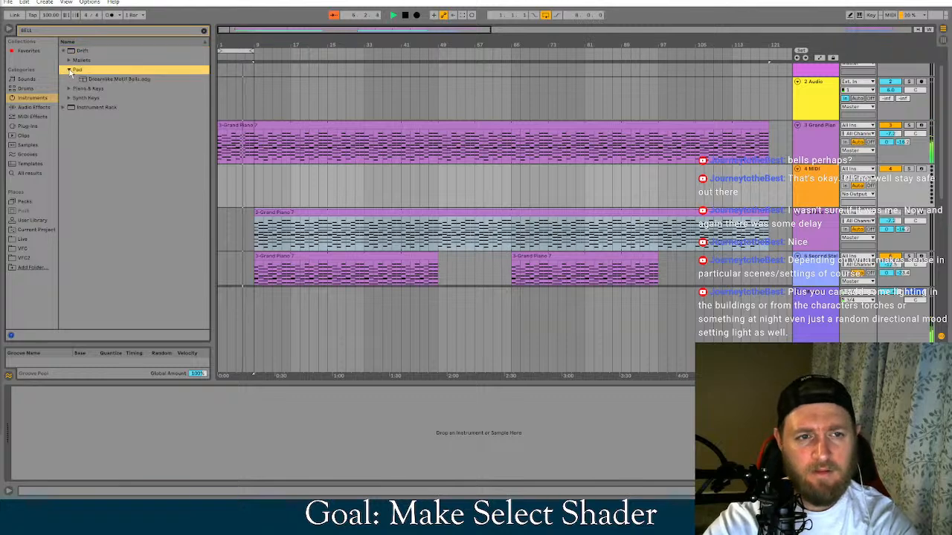
pyautogui.click(69, 70)
pyautogui.click(69, 61)
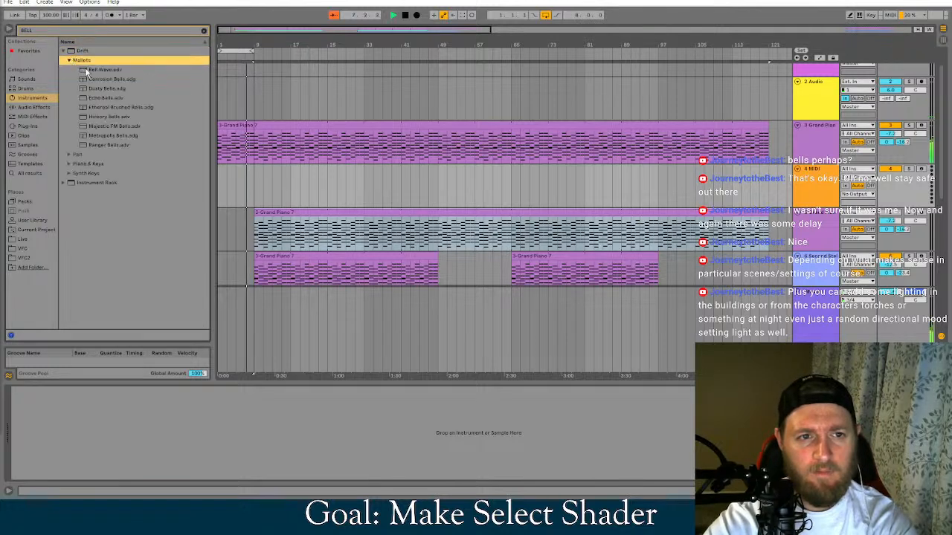
pyautogui.click(88, 71)
pyautogui.press('Down')
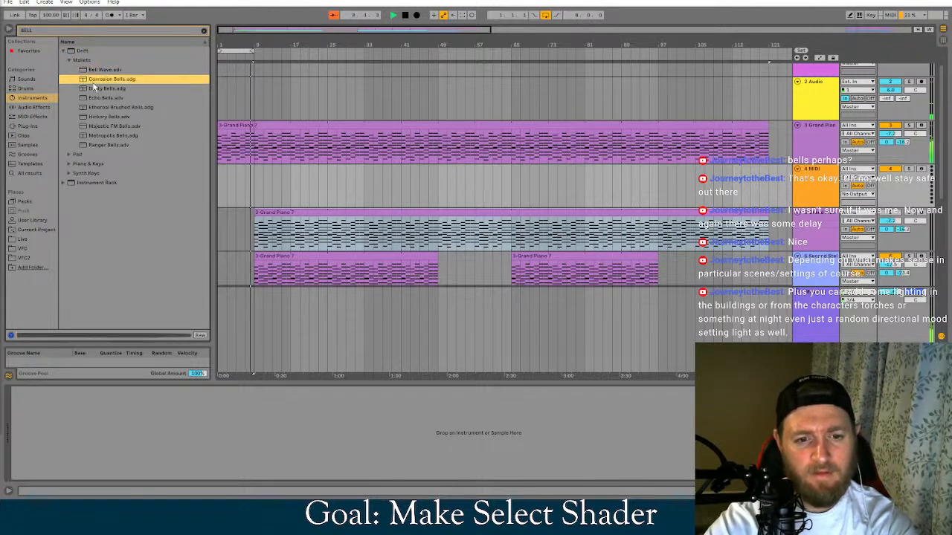
pyautogui.rightClick(93, 83)
pyautogui.click(91, 82)
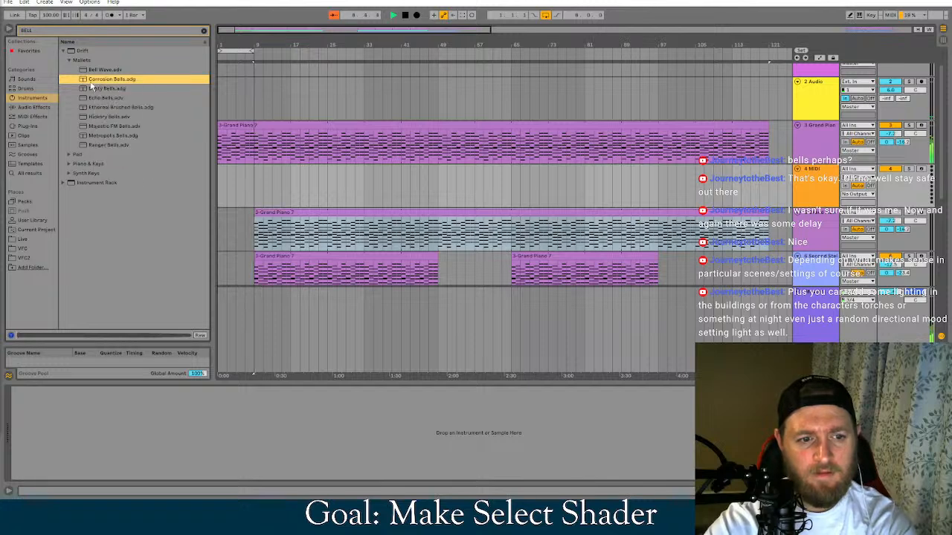
pyautogui.click(104, 71)
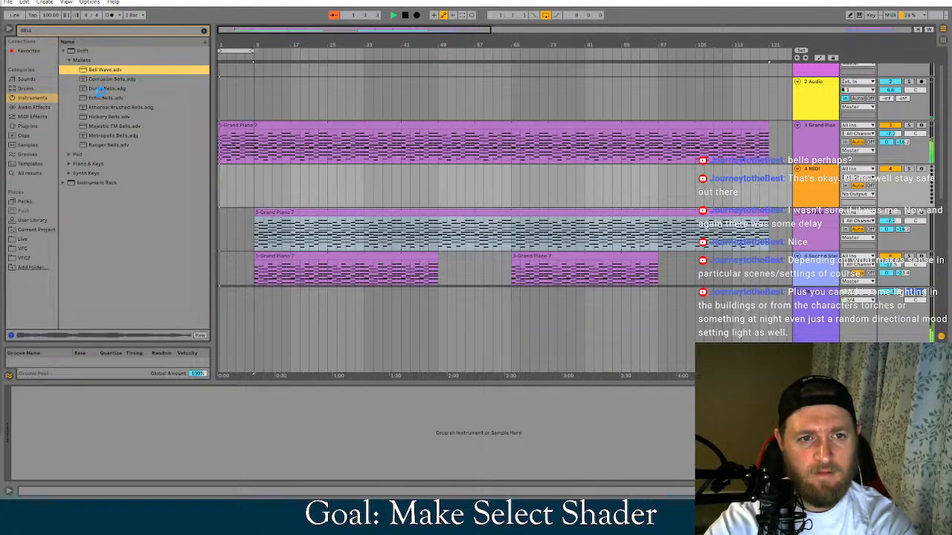
pyautogui.press('Return')
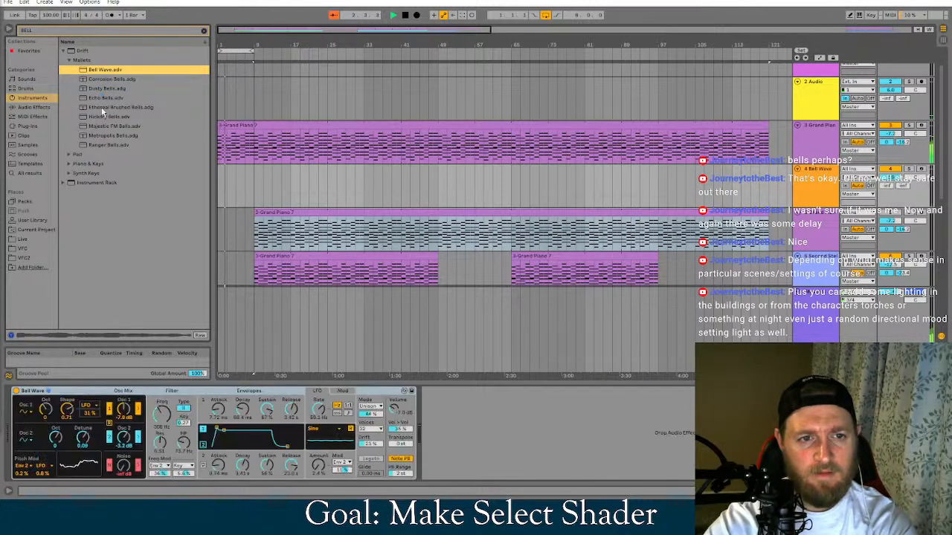
# Audition Ethereal Brushed Bells and Hickory Bells, settle on Ethereal Brushed Bells, and arm the bell track for recording
pyautogui.click(101, 107)
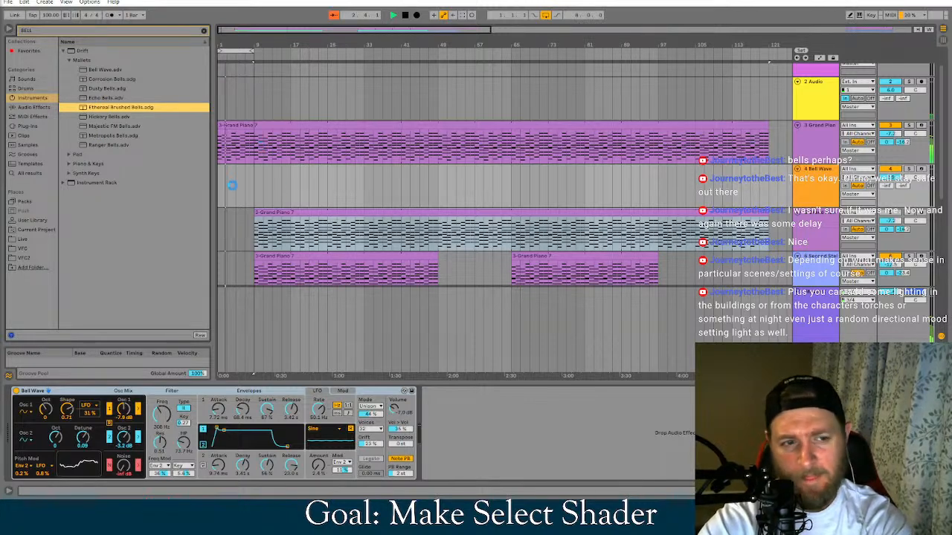
pyautogui.click(113, 117)
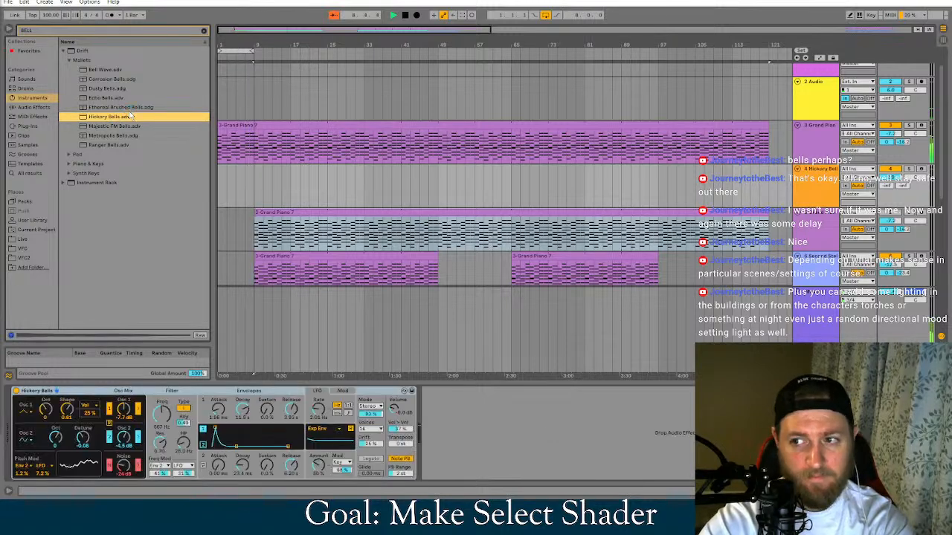
pyautogui.click(130, 109)
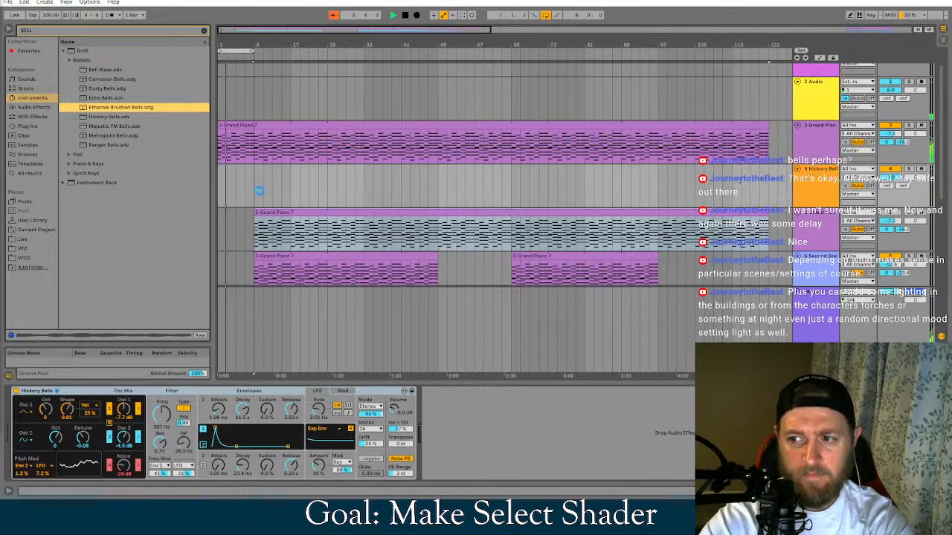
pyautogui.click(924, 170)
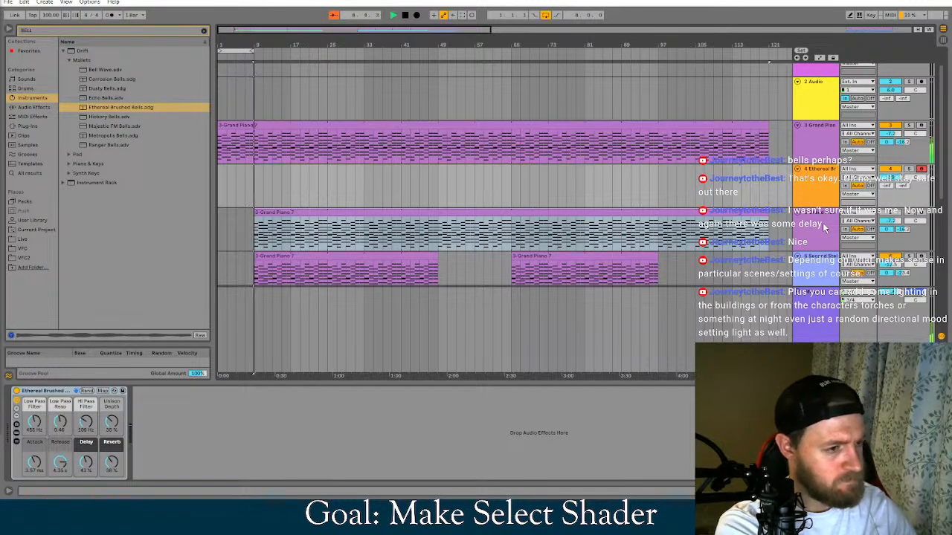
pyautogui.press('space')
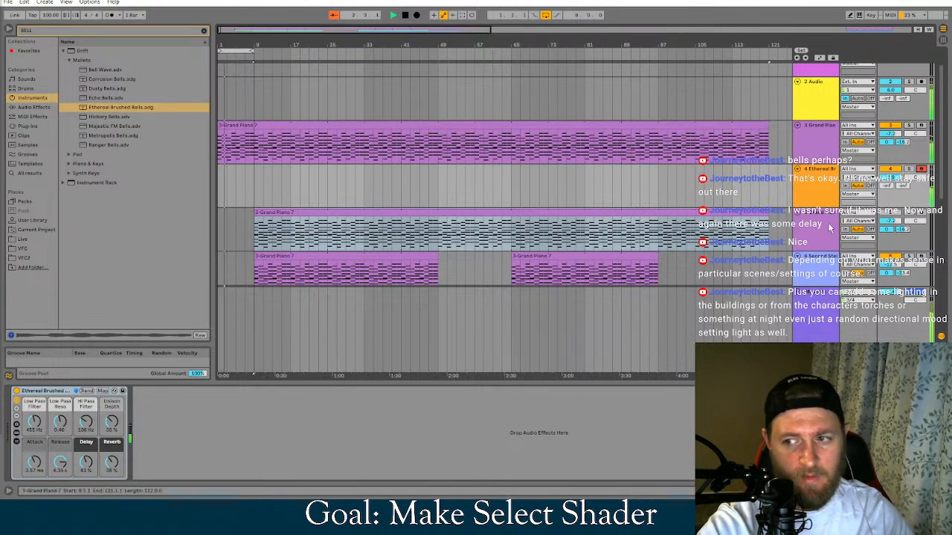
# Copy the Grand Piano track's Pitch device ahead of Ethereal Brushed Bells, remove the extra copy, and set the pitch to +4 st
pyautogui.click(319, 284)
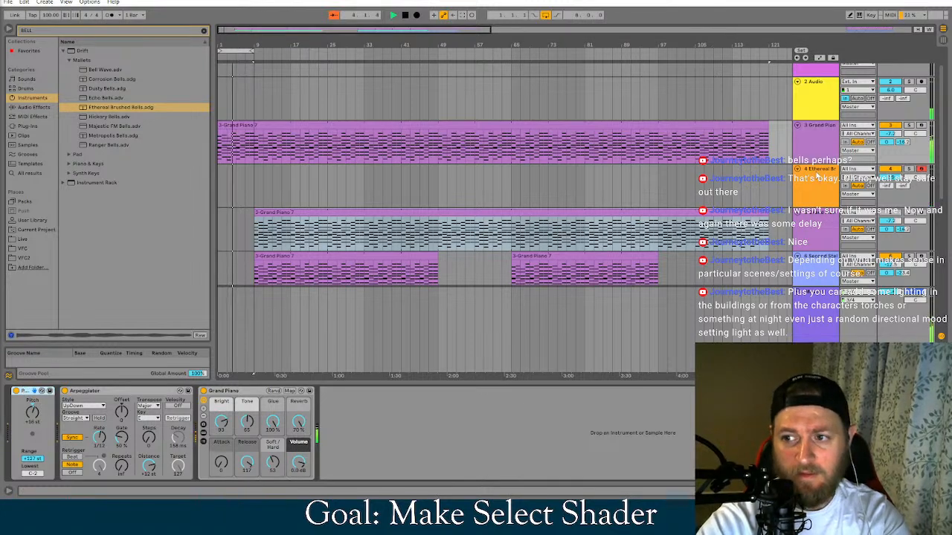
pyautogui.click(816, 179)
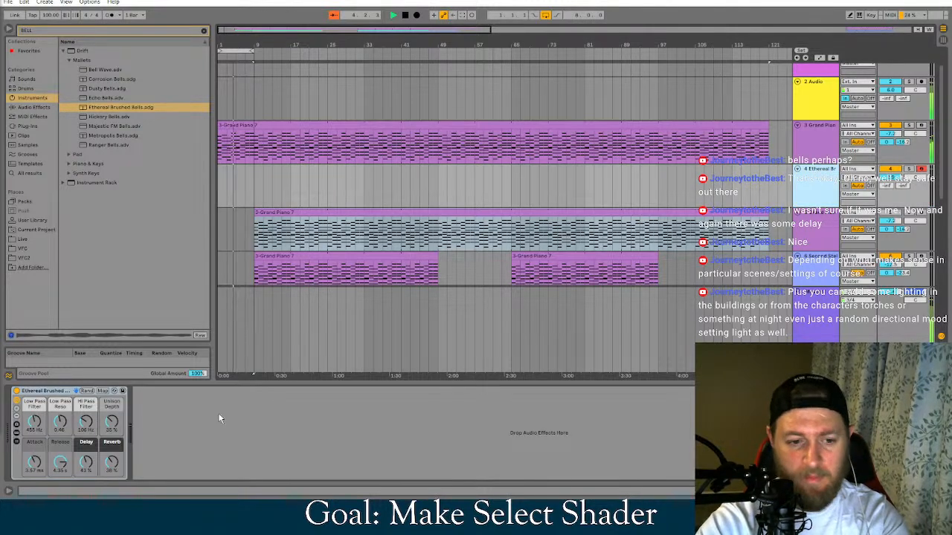
pyautogui.click(37, 392)
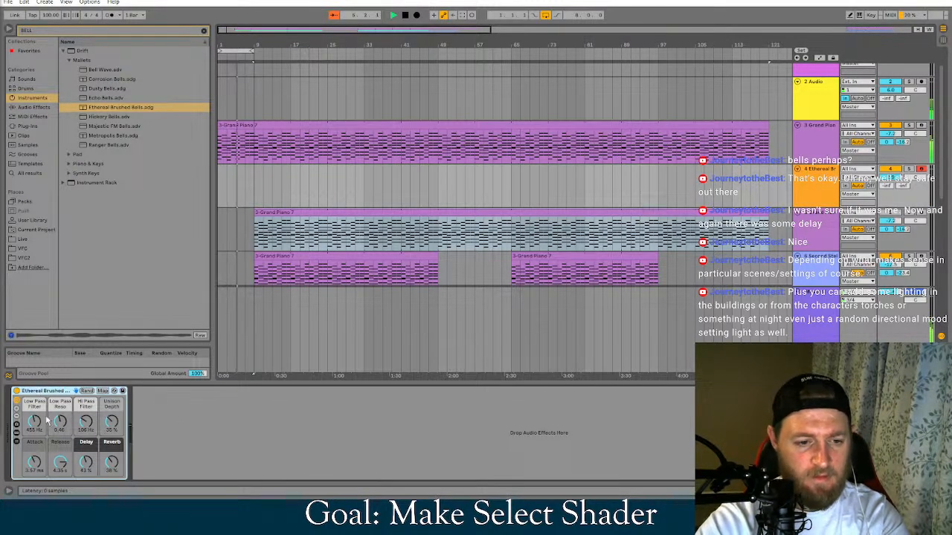
pyautogui.hotkey('ctrl', 'v')
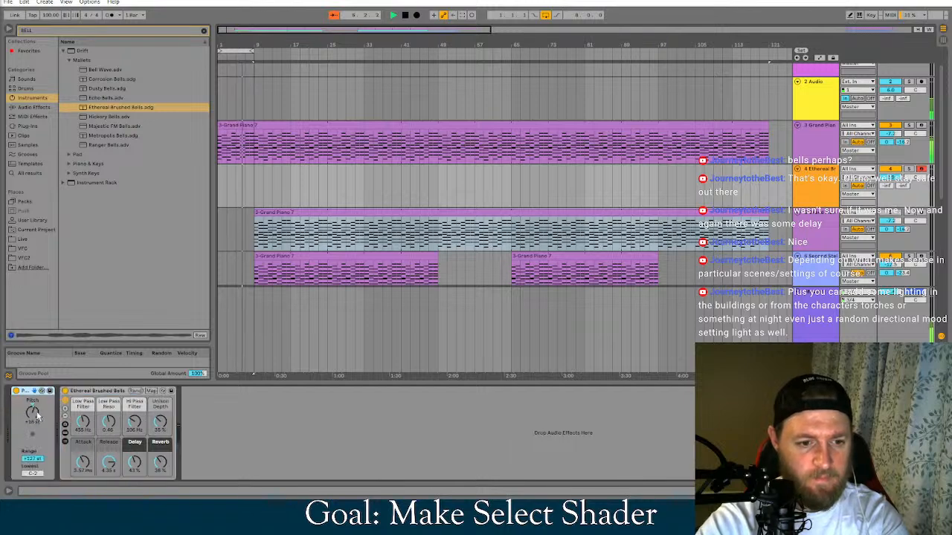
pyautogui.hotkey('ctrl', 'v')
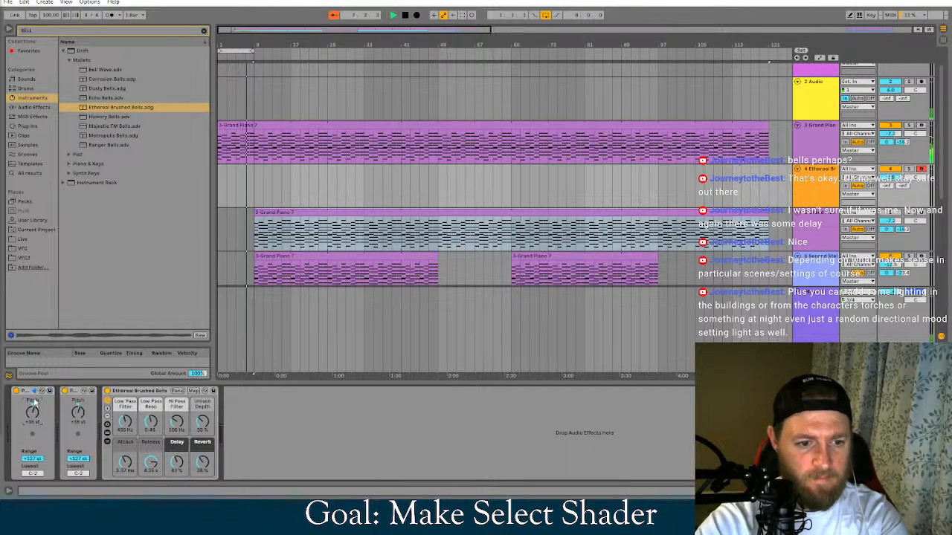
pyautogui.click(25, 391)
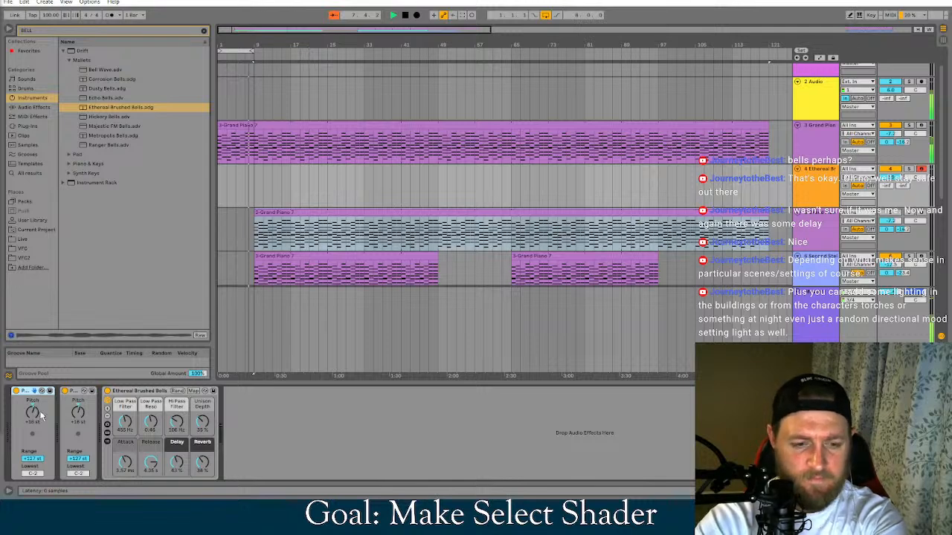
pyautogui.press('Delete')
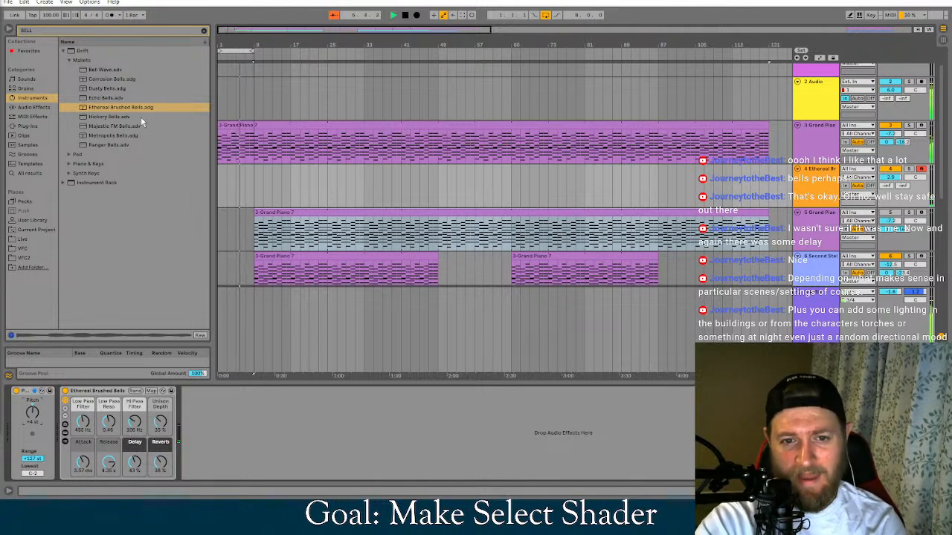
# Turn off the arrangement loop so playback continues past bar 9
pyautogui.rightClick(239, 51)
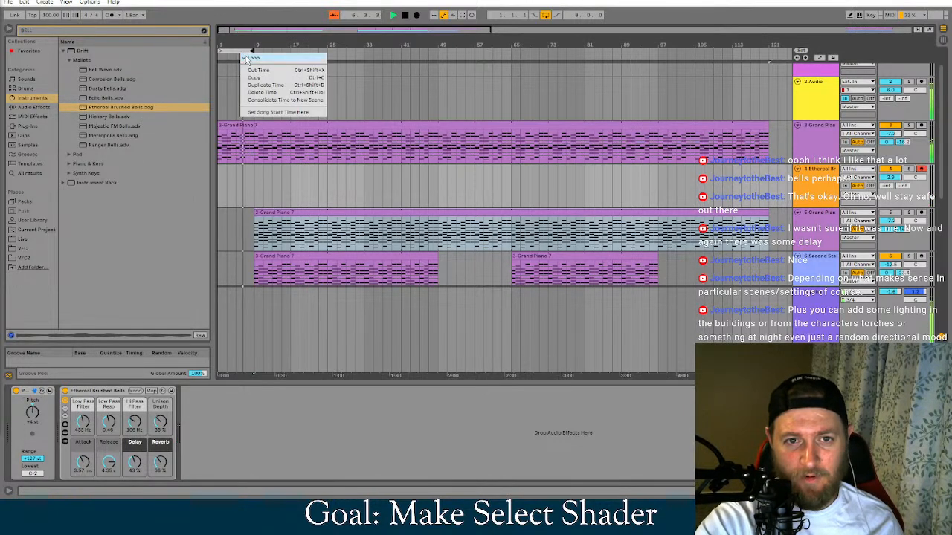
pyautogui.click(250, 58)
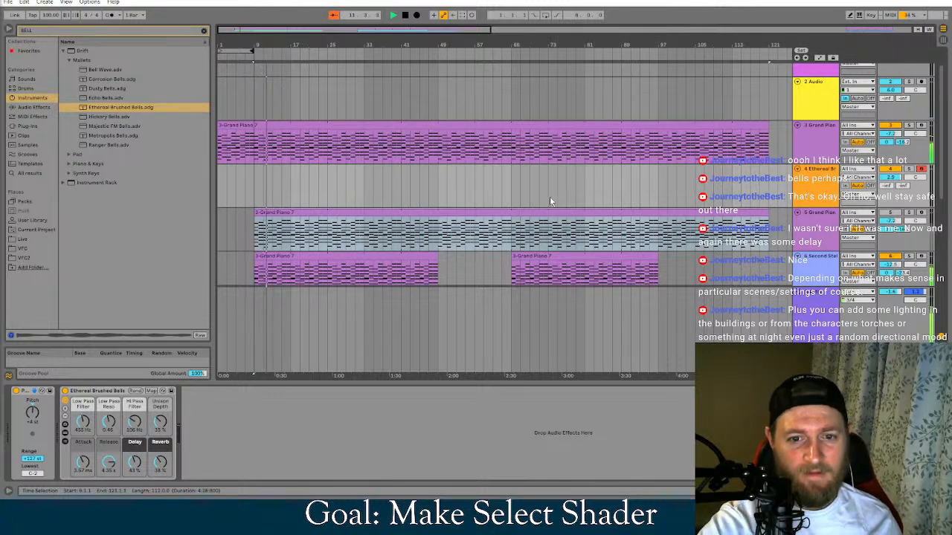
pyautogui.scroll(-1, 515, 243)
pyautogui.scroll(1, 491, 203)
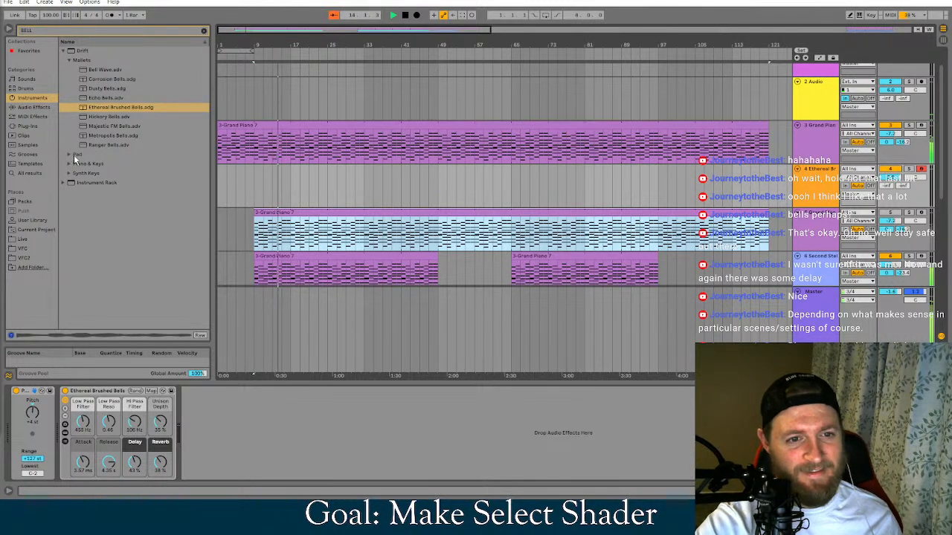
# Try Ranger Bells as the bell track's instrument and check the audio and MIDI effects categories for bell presets
pyautogui.click(103, 145)
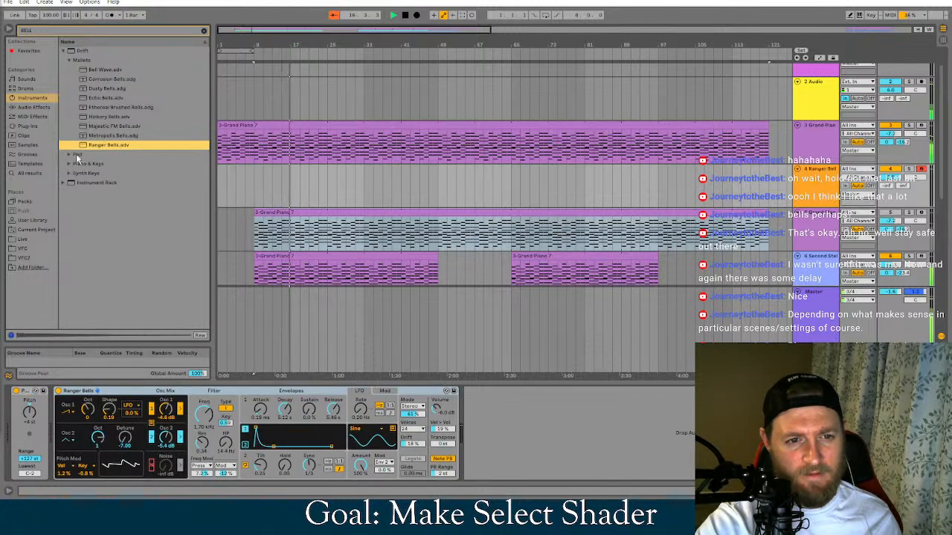
pyautogui.click(34, 117)
pyautogui.click(32, 107)
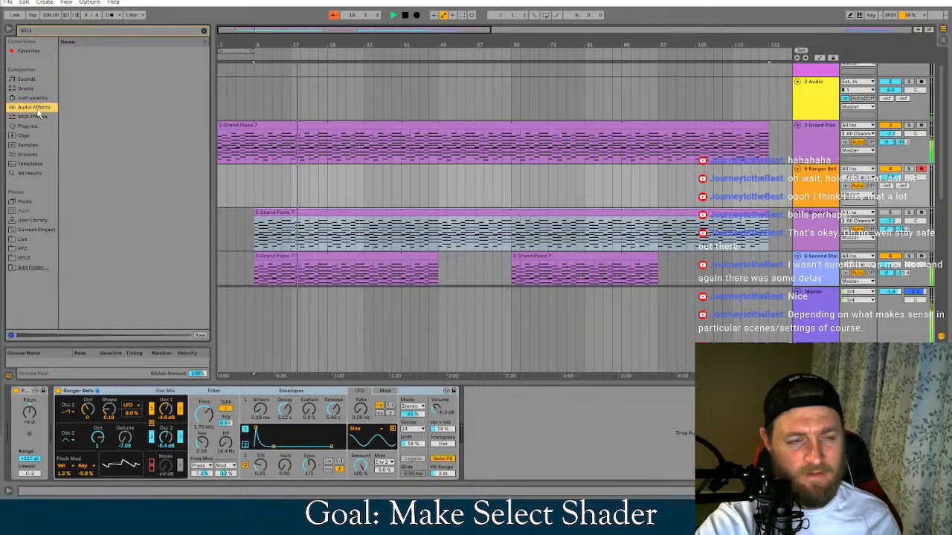
pyautogui.click(33, 97)
pyautogui.click(35, 112)
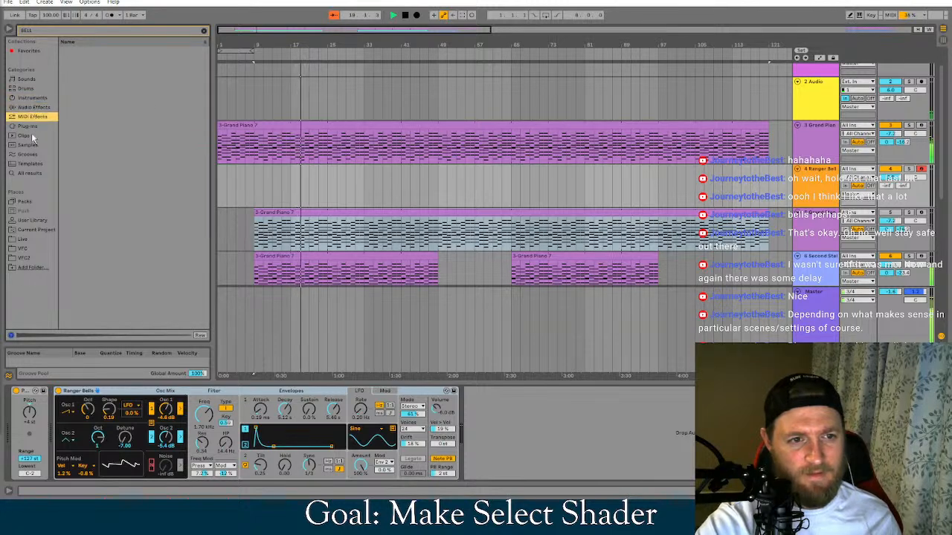
pyautogui.click(33, 107)
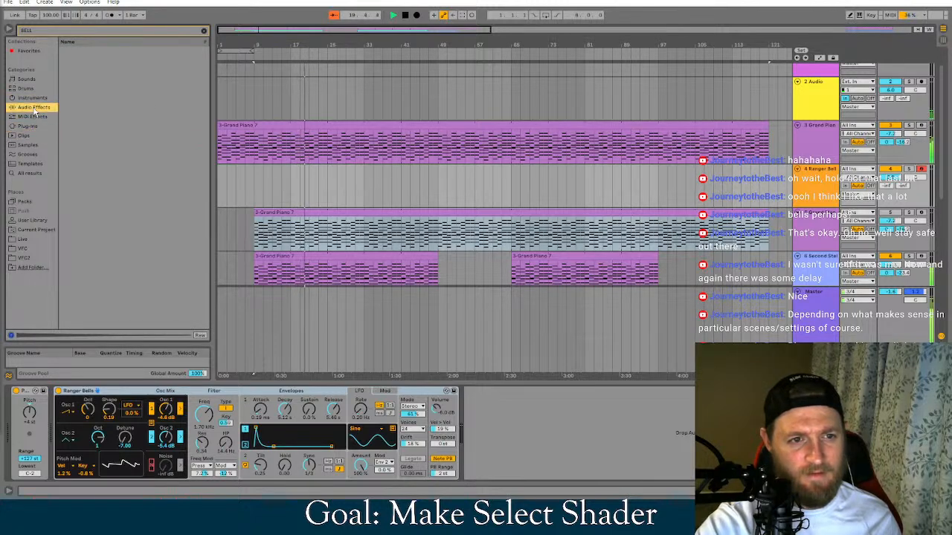
pyautogui.click(33, 98)
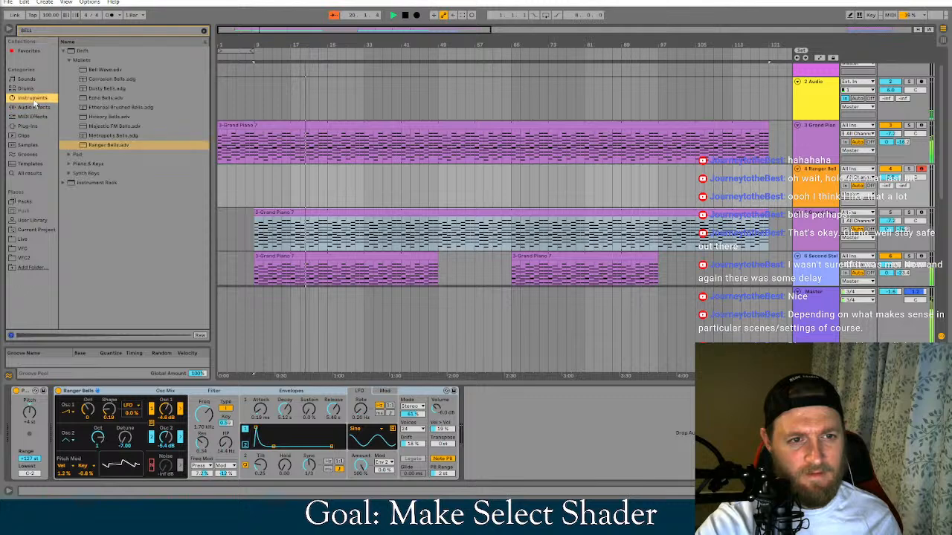
# Preview Dreamlike Motif Bells among Drift's Pad presets and examine its Synth Keys presets
pyautogui.click(69, 156)
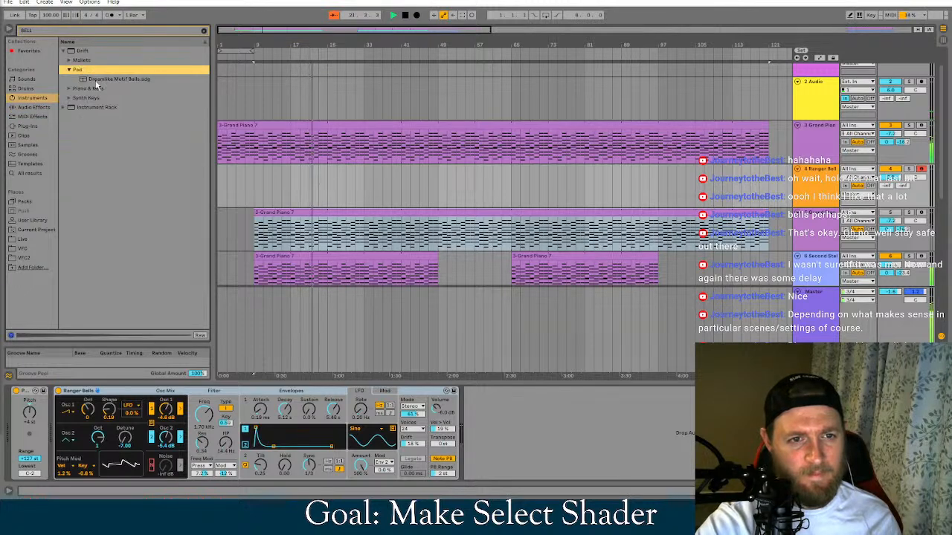
pyautogui.click(96, 81)
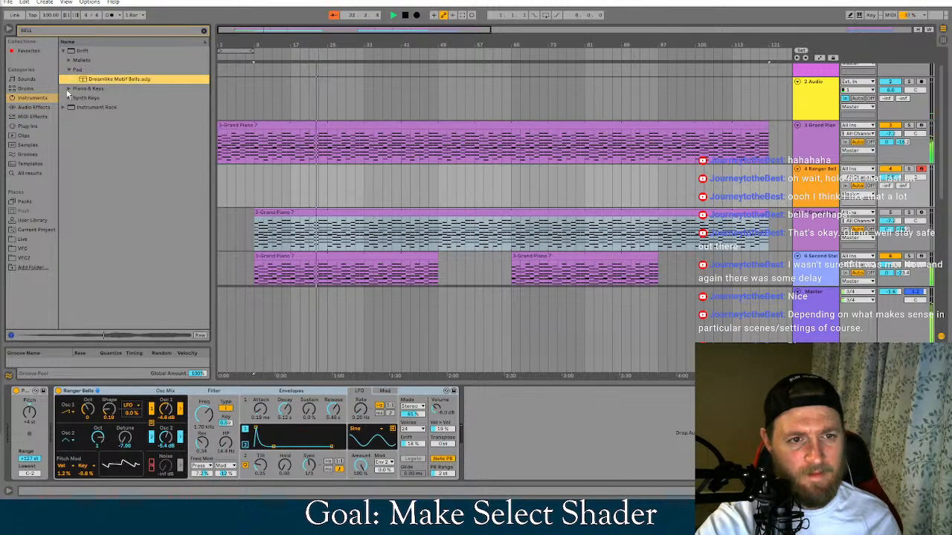
pyautogui.click(70, 98)
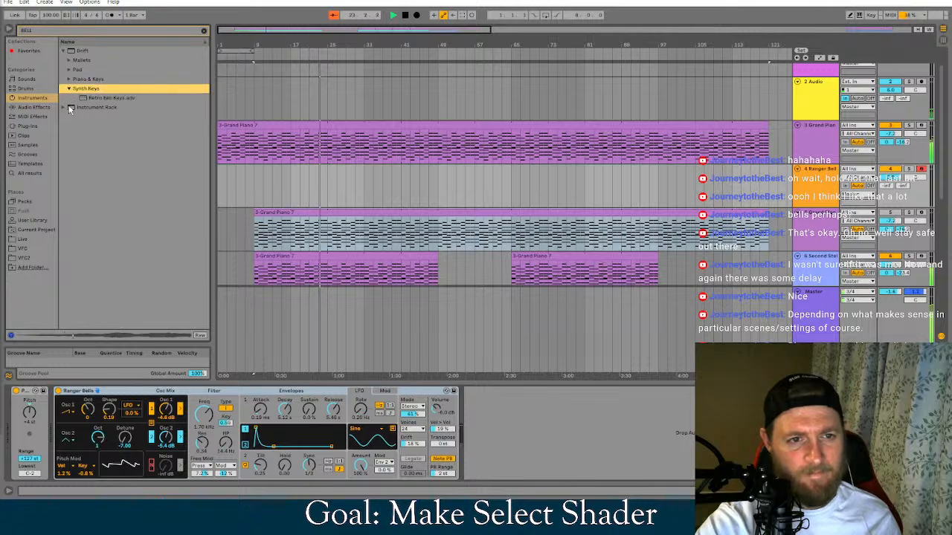
# Audition the Instrument Rack's Mallets bell presets and load Basic Bells onto the bell track
pyautogui.click(61, 109)
pyautogui.click(63, 107)
pyautogui.click(69, 69)
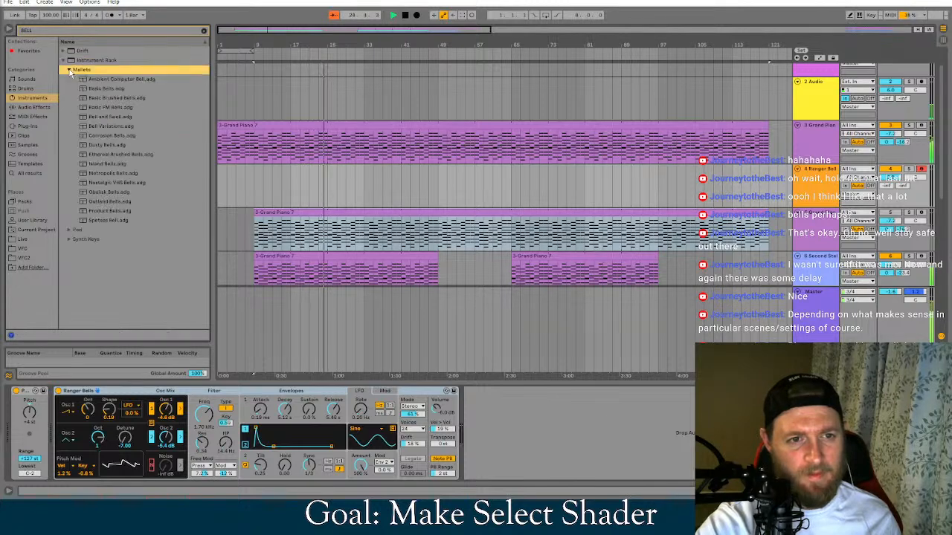
pyautogui.click(97, 79)
pyautogui.click(104, 90)
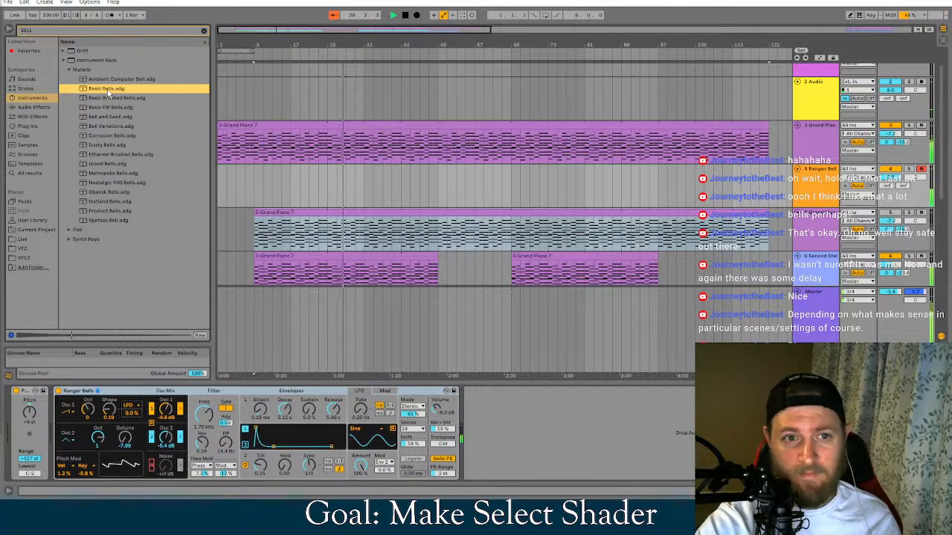
pyautogui.click(90, 72)
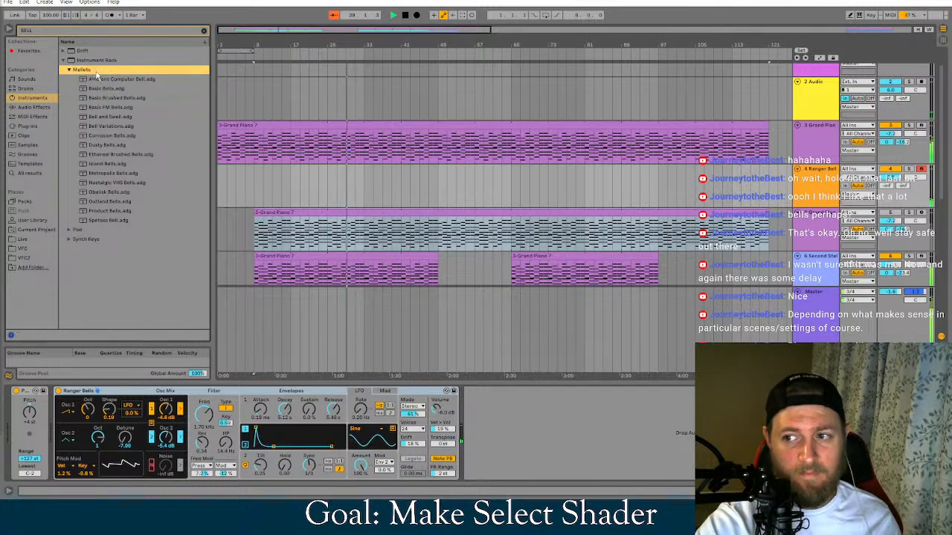
pyautogui.click(108, 89)
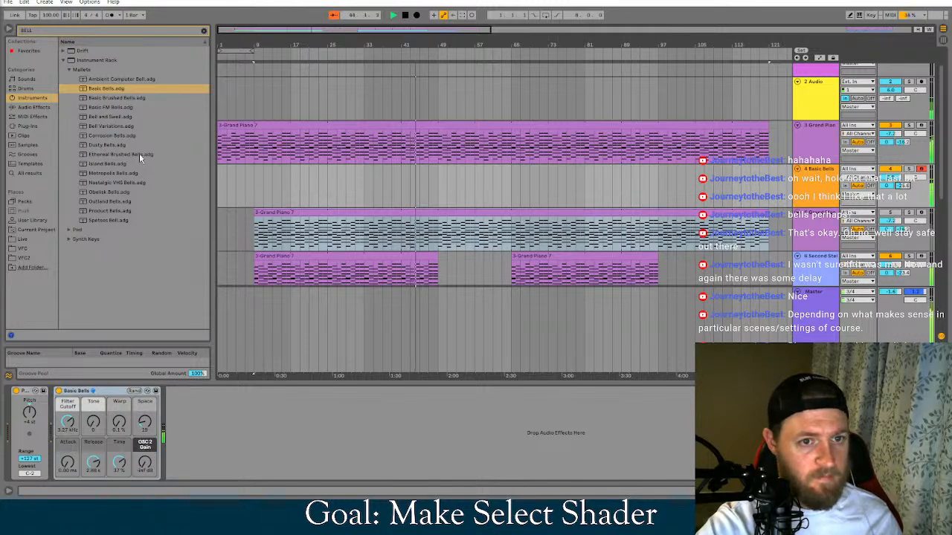
# Try Bell and Swell, followed by Bell Variations, as the bell track's instrument
pyautogui.click(120, 116)
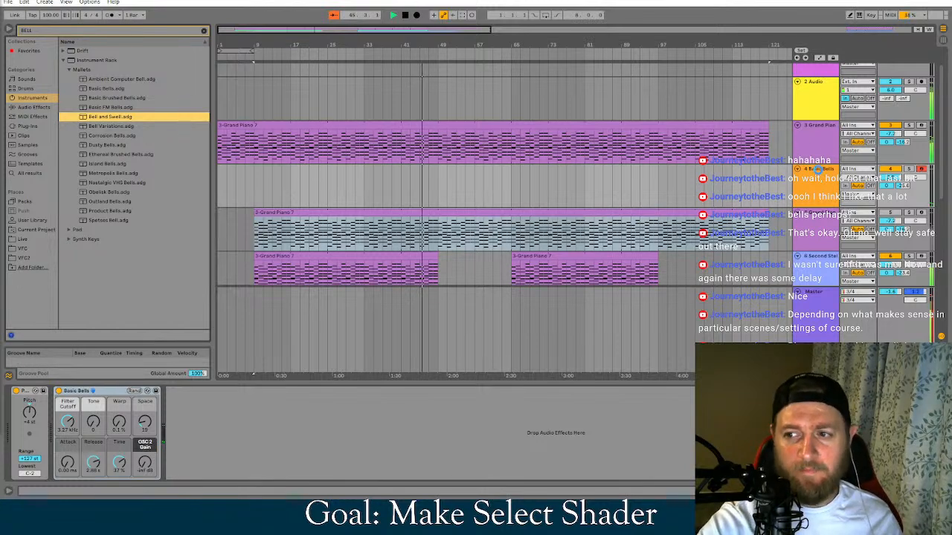
pyautogui.moveTo(817, 169); pyautogui.dragTo(816, 175)
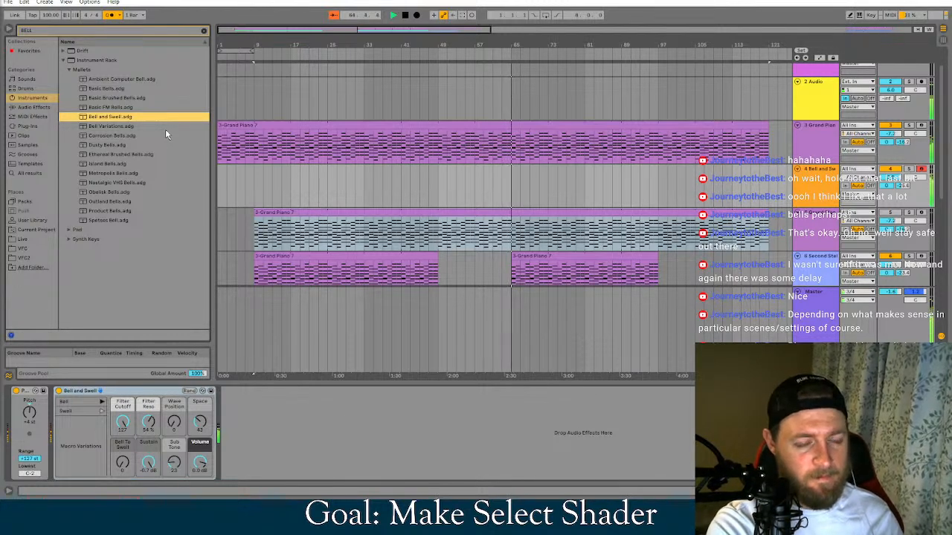
pyautogui.click(112, 127)
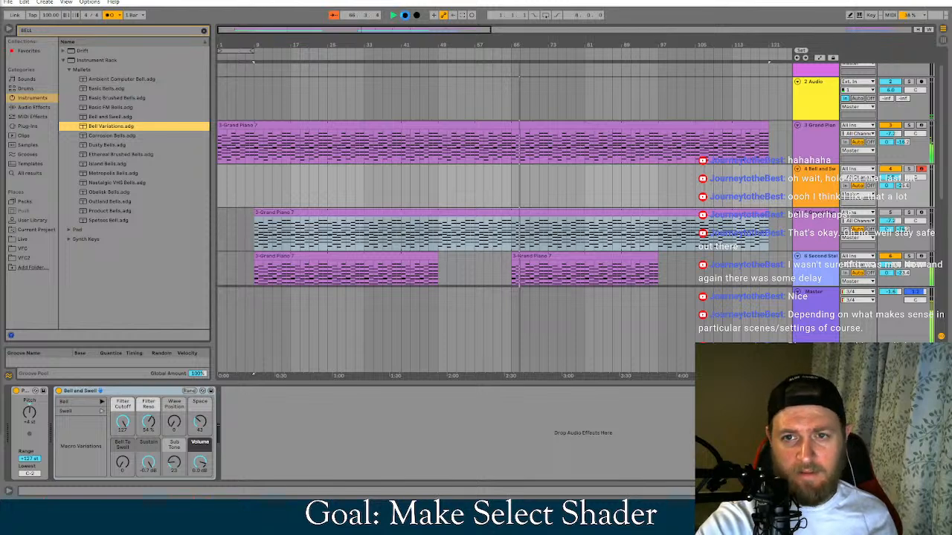
# Stop playback, turn on the arrangement loop over bars 1 to 9, and play from the beginning
pyautogui.doubleClick(406, 15)
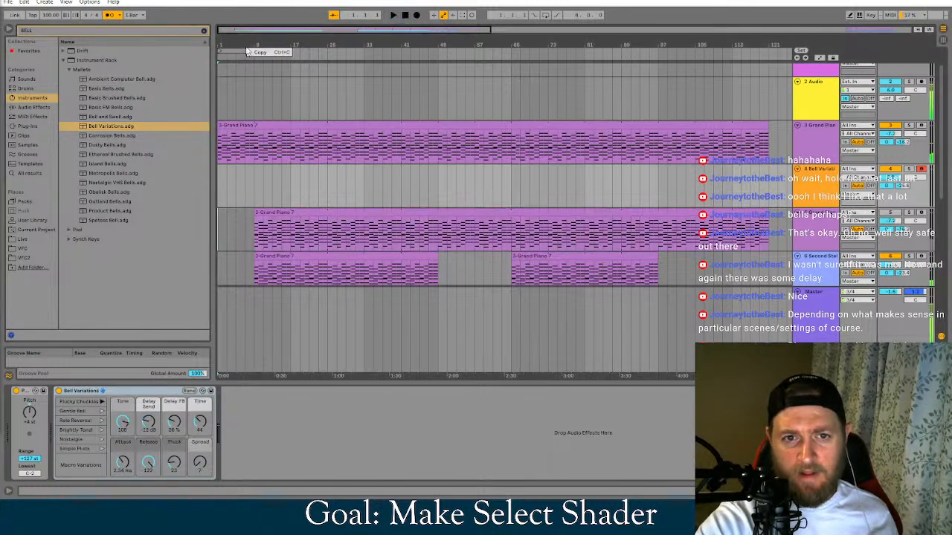
pyautogui.rightClick(239, 53)
pyautogui.click(251, 57)
pyautogui.click(393, 14)
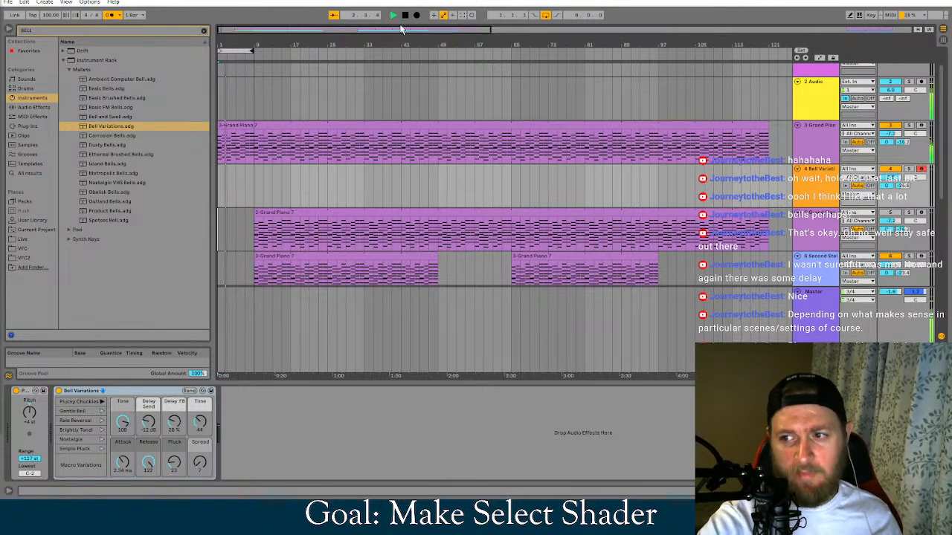
# Preview the Mallets bell presets, including Dusty, Island, Metropolis, Nostalgic VHS, Obelisk, Outland and Product Bells, and load Bell and Swell onto the bell track
pyautogui.doubleClick(137, 130)
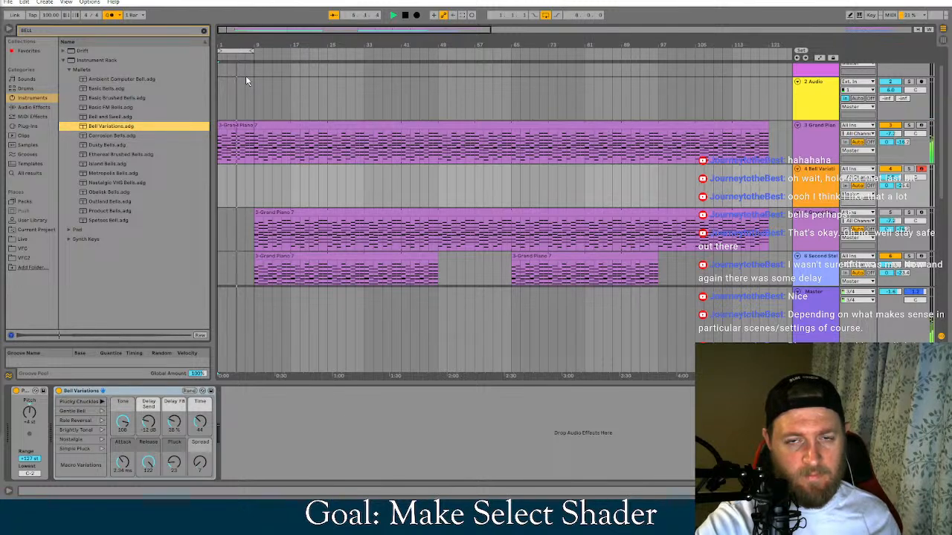
pyautogui.click(98, 70)
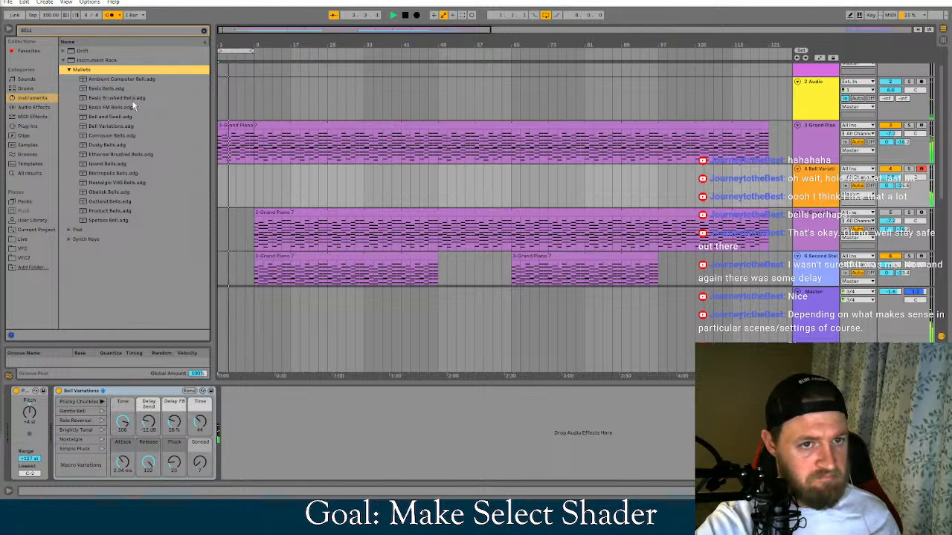
pyautogui.click(117, 144)
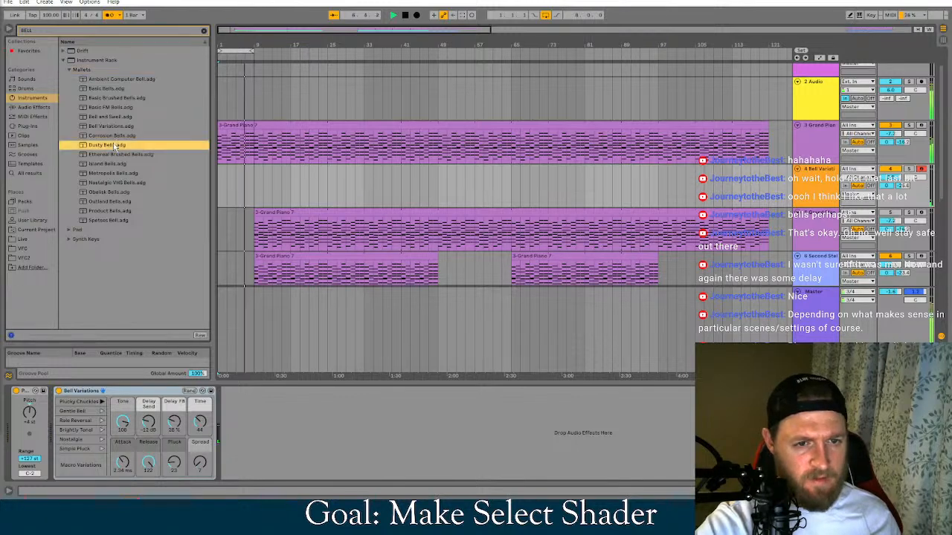
pyautogui.click(115, 165)
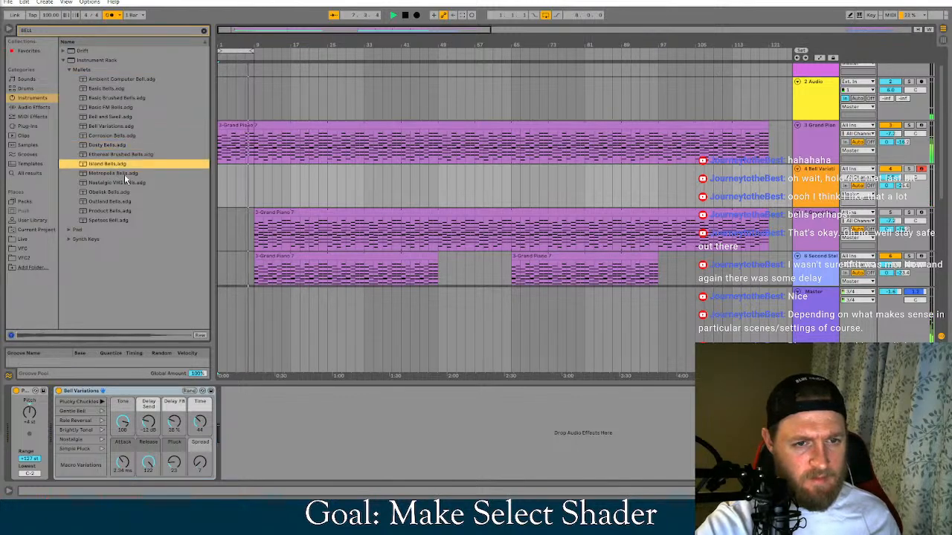
pyautogui.click(127, 174)
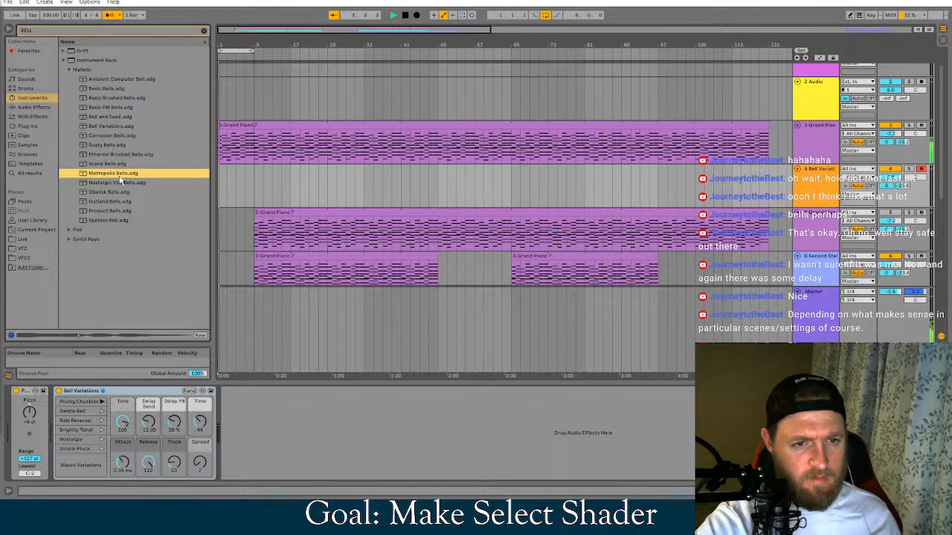
pyautogui.click(120, 184)
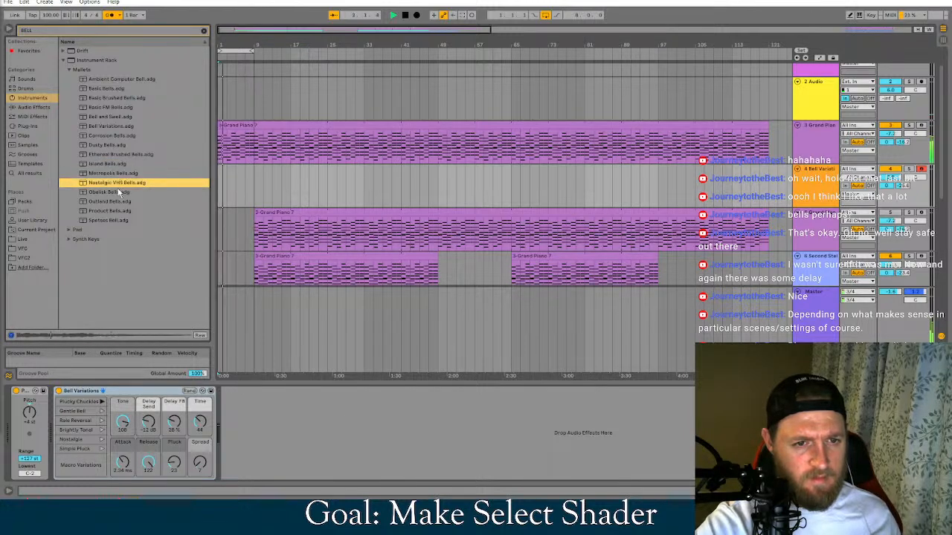
pyautogui.click(119, 192)
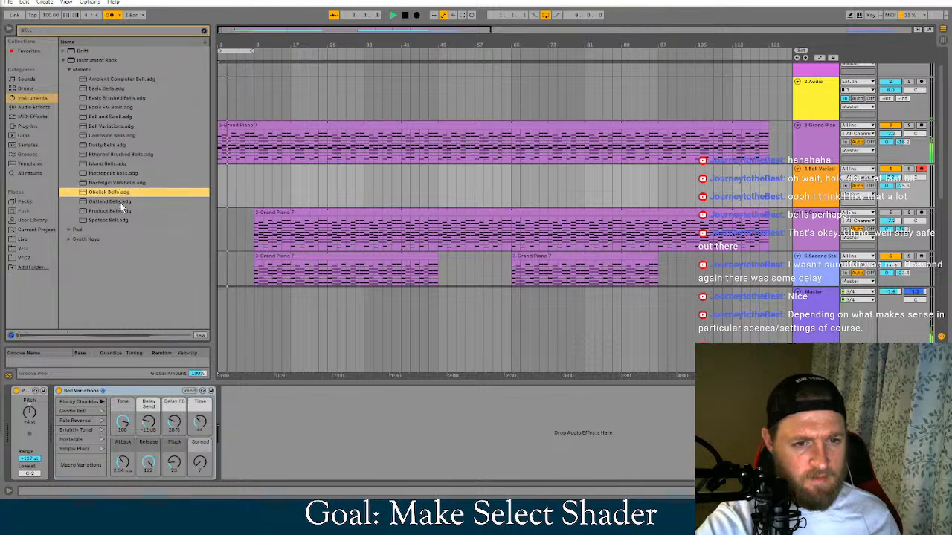
pyautogui.click(111, 201)
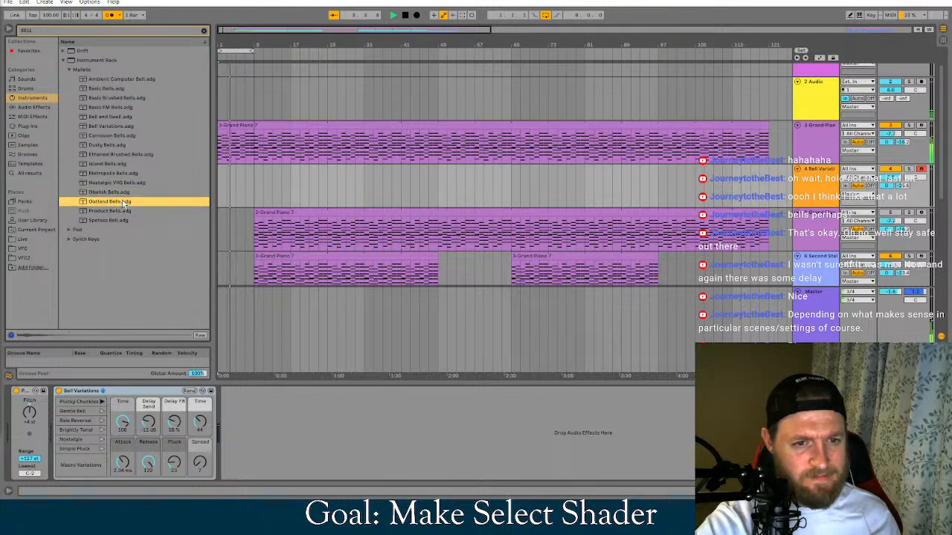
pyautogui.click(119, 211)
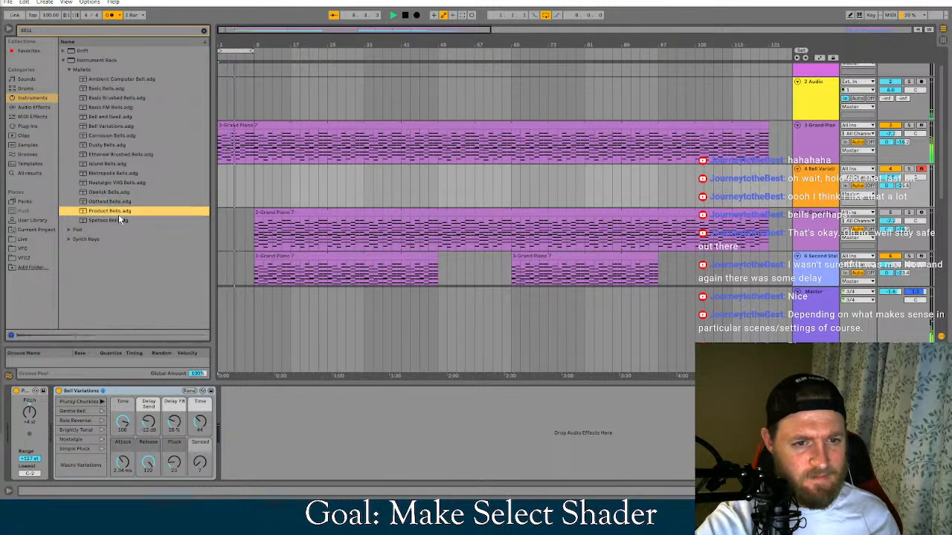
pyautogui.click(119, 220)
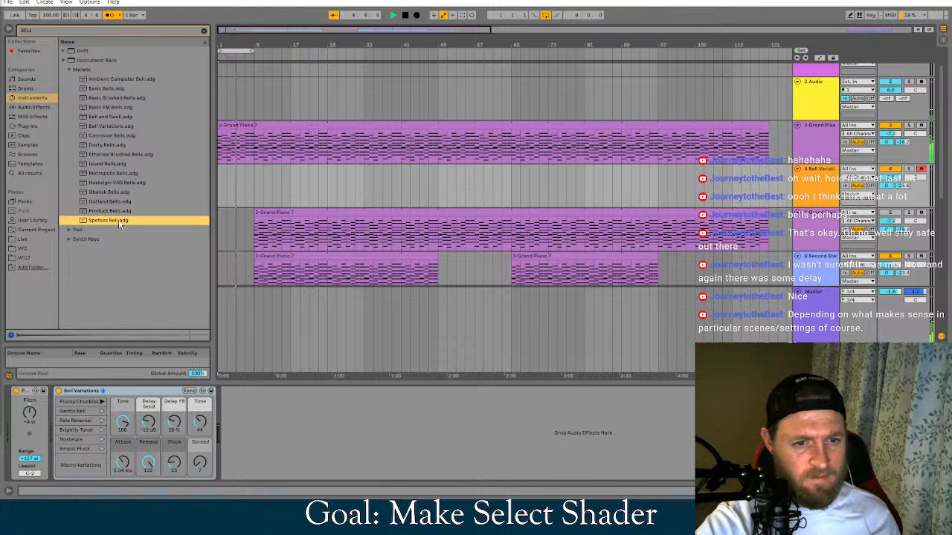
pyautogui.click(115, 117)
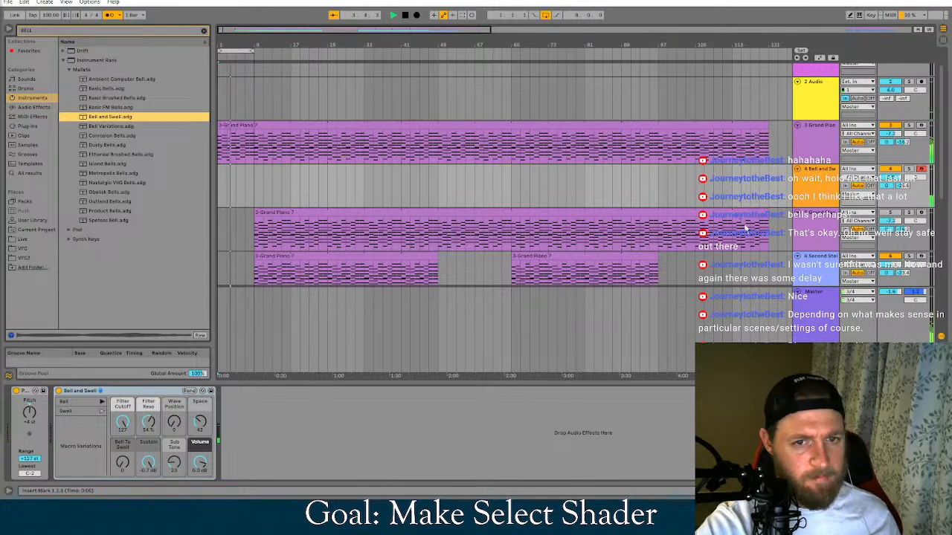
# Try the lower full-length Grand Piano clip on the bell track from bar 1, and return it to its own track at bar 9
pyautogui.click(274, 126)
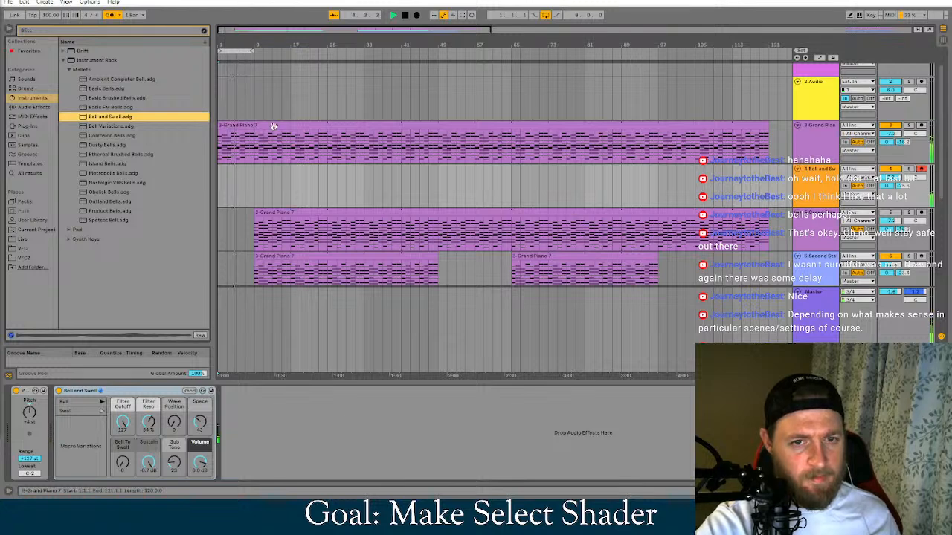
pyautogui.click(292, 123)
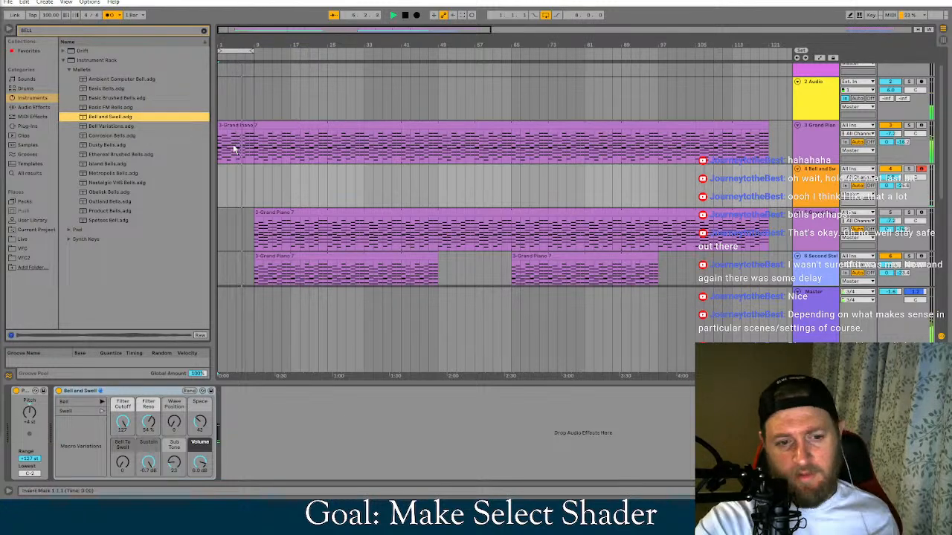
pyautogui.moveTo(274, 212); pyautogui.dragTo(238, 174)
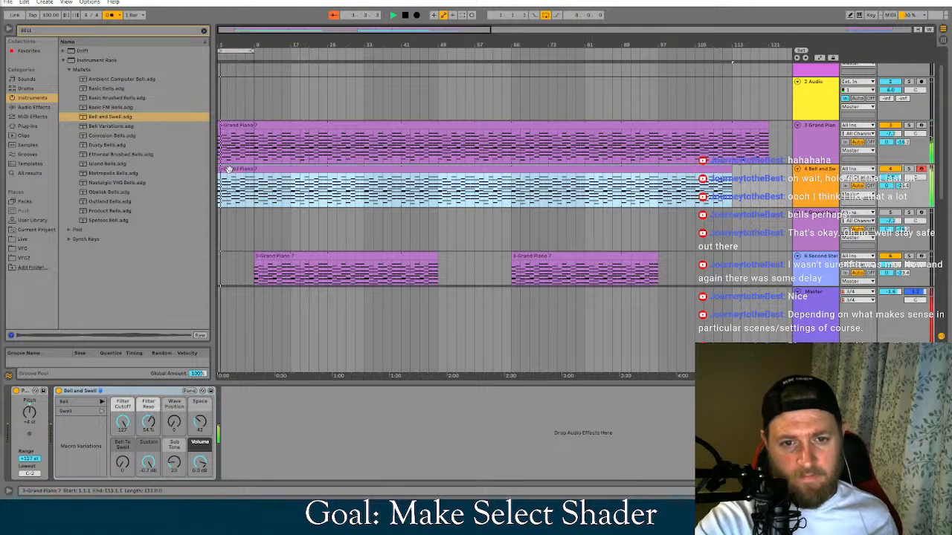
pyautogui.click(246, 170)
pyautogui.moveTo(246, 170); pyautogui.dragTo(287, 215)
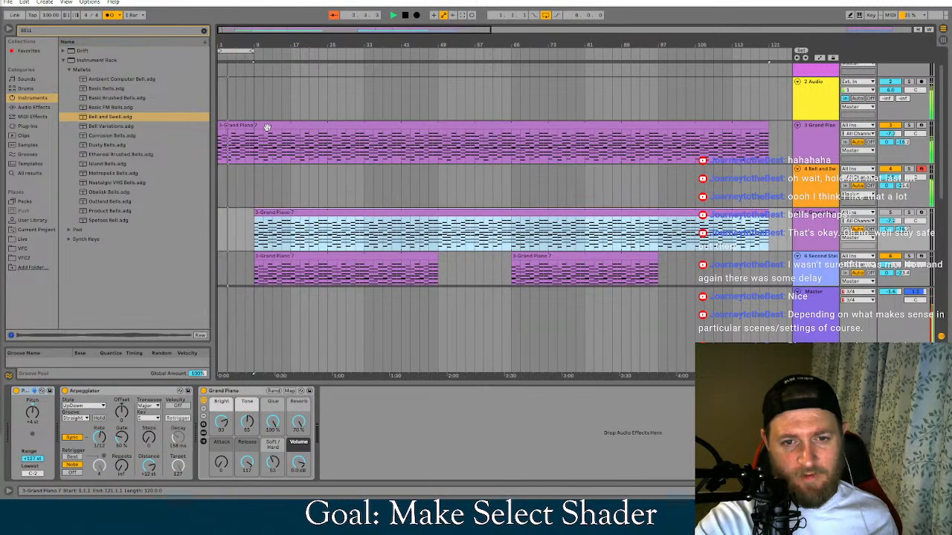
# Compare the device chain of the first Grand Piano track, including its Arpeggiator, with the Bell and Swell track's devices
pyautogui.click(280, 290)
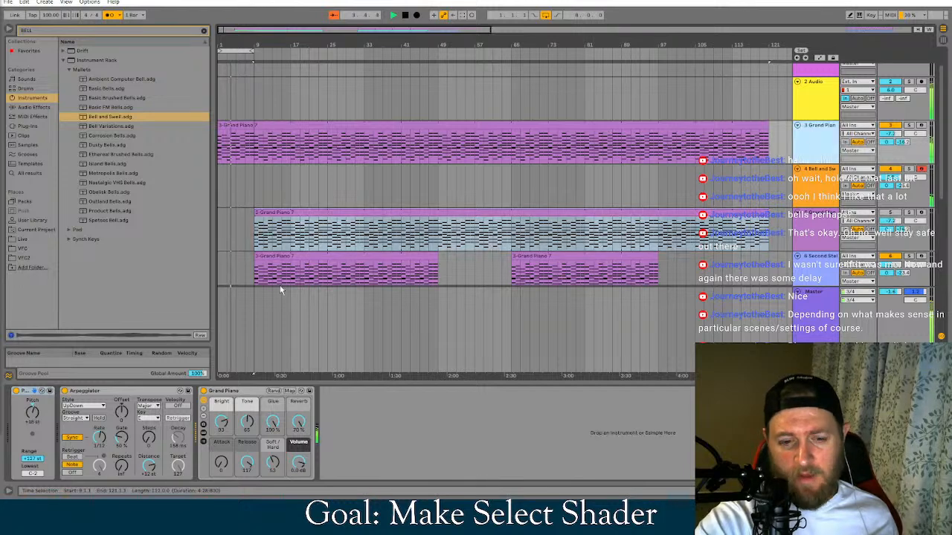
pyautogui.click(122, 390)
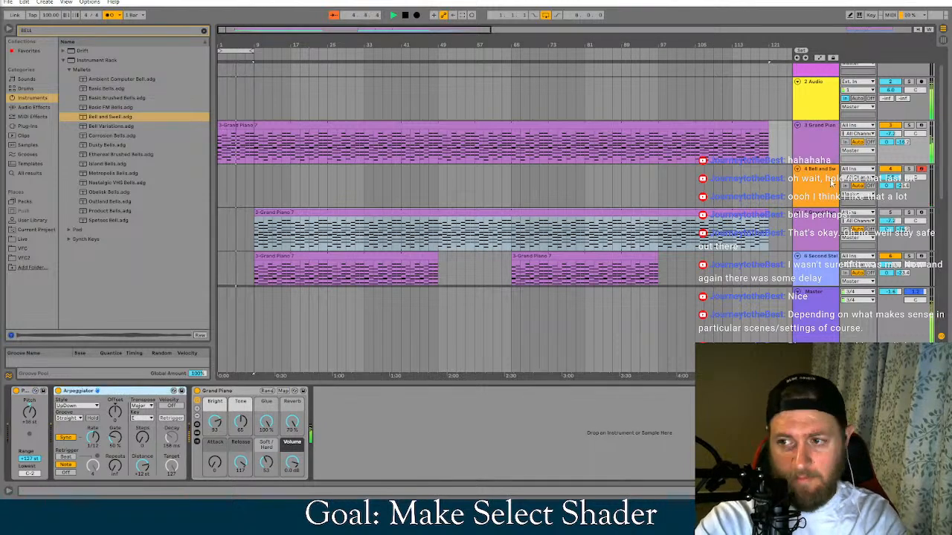
pyautogui.click(817, 182)
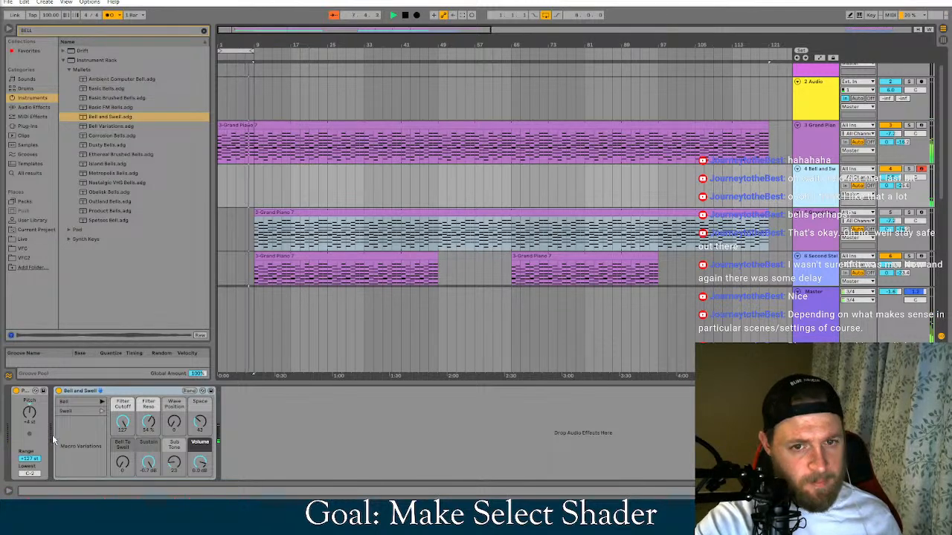
# Turn off the arrangement loop so playback runs on into the later sections
pyautogui.scroll(-1, 527, 340)
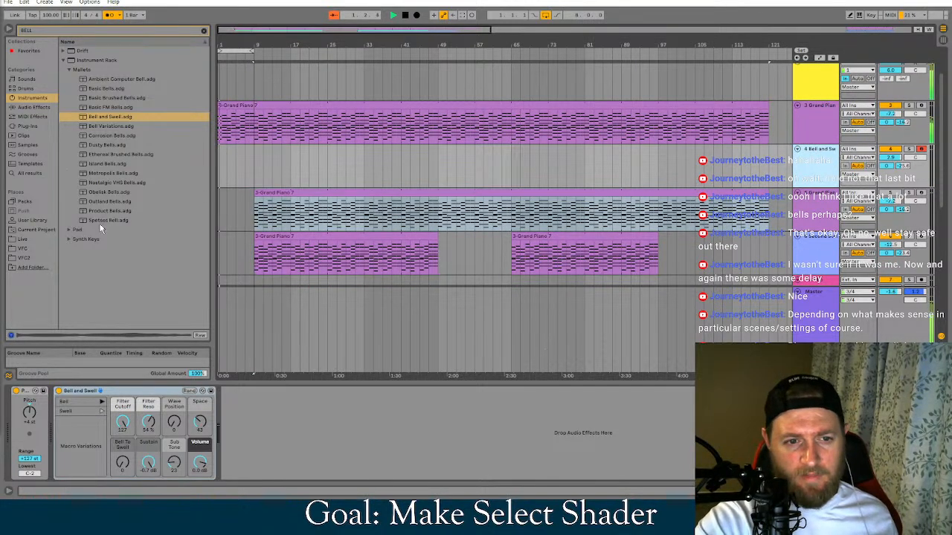
pyautogui.rightClick(245, 50)
pyautogui.click(258, 55)
pyautogui.scroll(3, 422, 193)
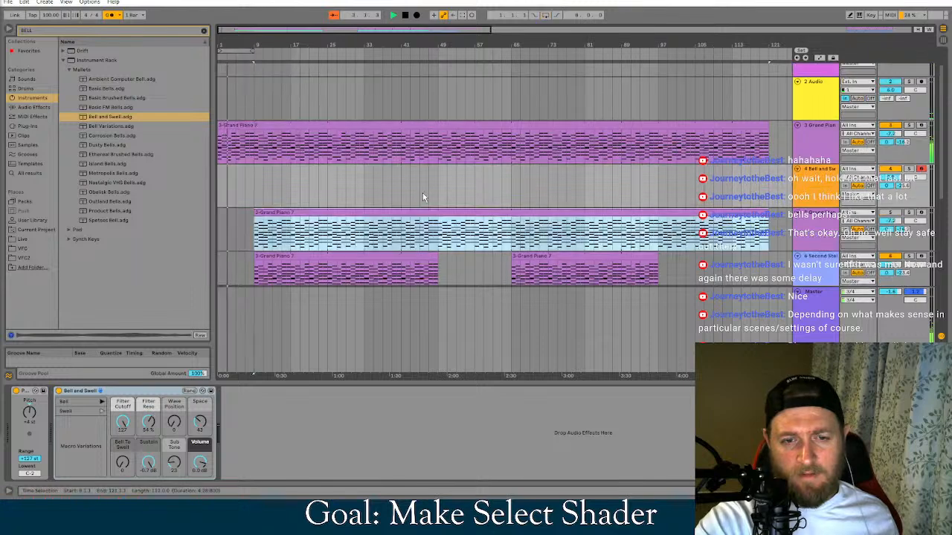
# Show the first Grand Piano track's devices and place the insert marker at bar 7 on the lower full-length Grand Piano track
pyautogui.click(804, 157)
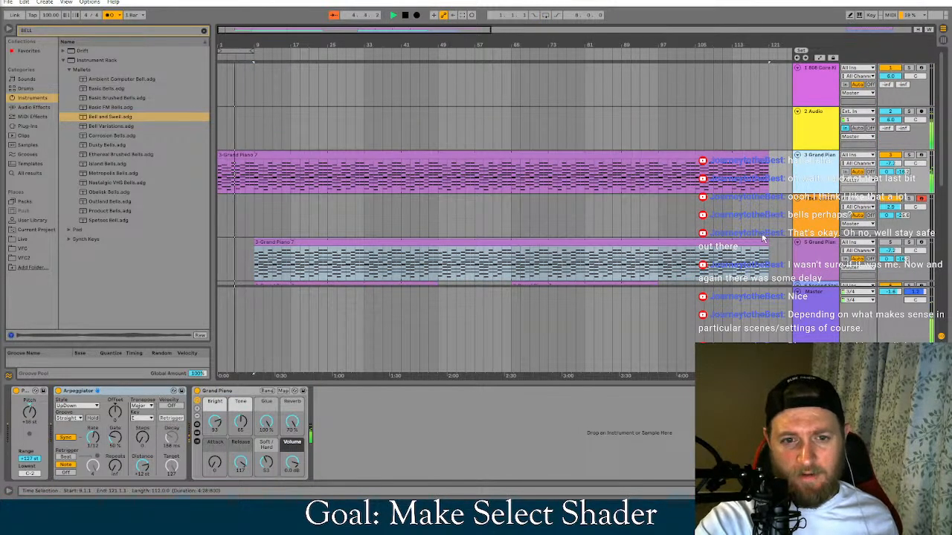
pyautogui.scroll(-2, 512, 234)
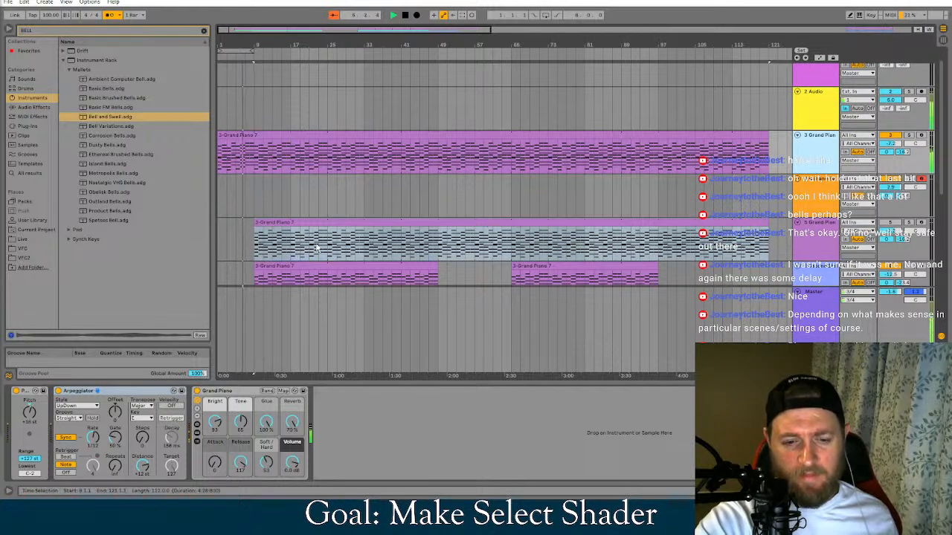
pyautogui.click(281, 69)
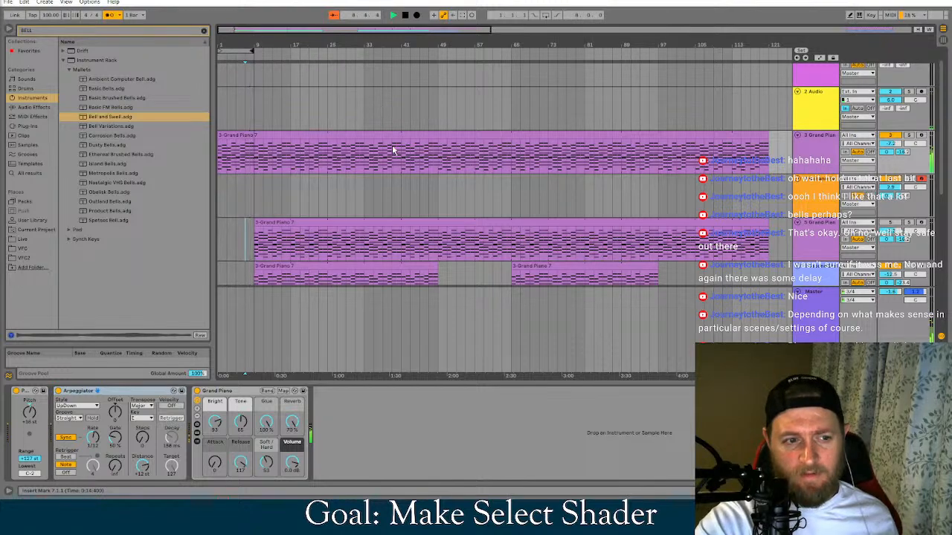
# Set the Second Stellar Strings rack's Attack to 0.00 ms and its Reverb to 100 %
pyautogui.scroll(-1, 428, 204)
pyautogui.scroll(-7, 428, 205)
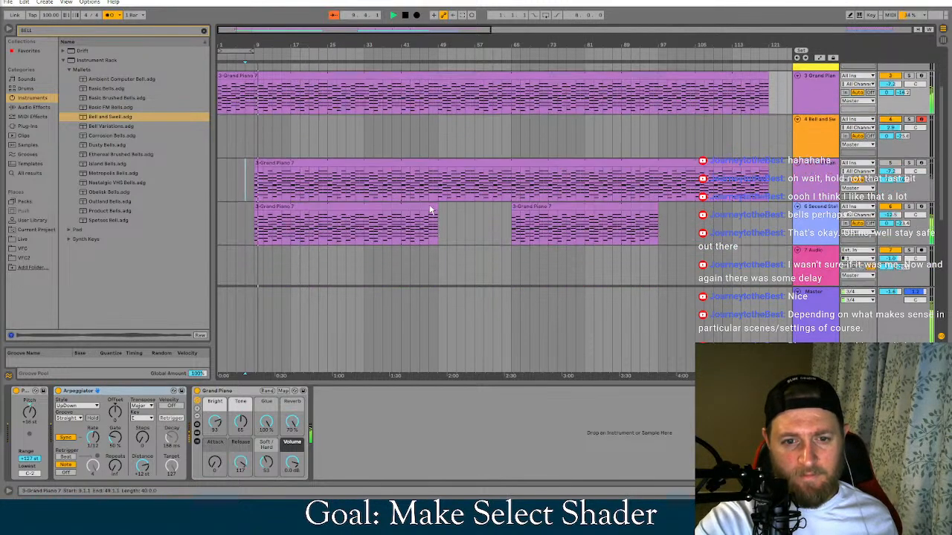
pyautogui.scroll(2, 431, 209)
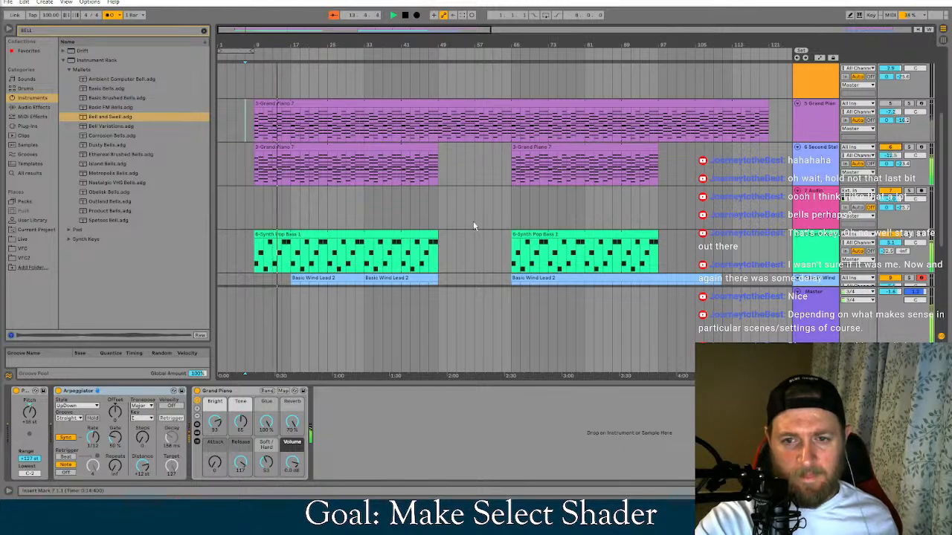
pyautogui.scroll(1, 509, 228)
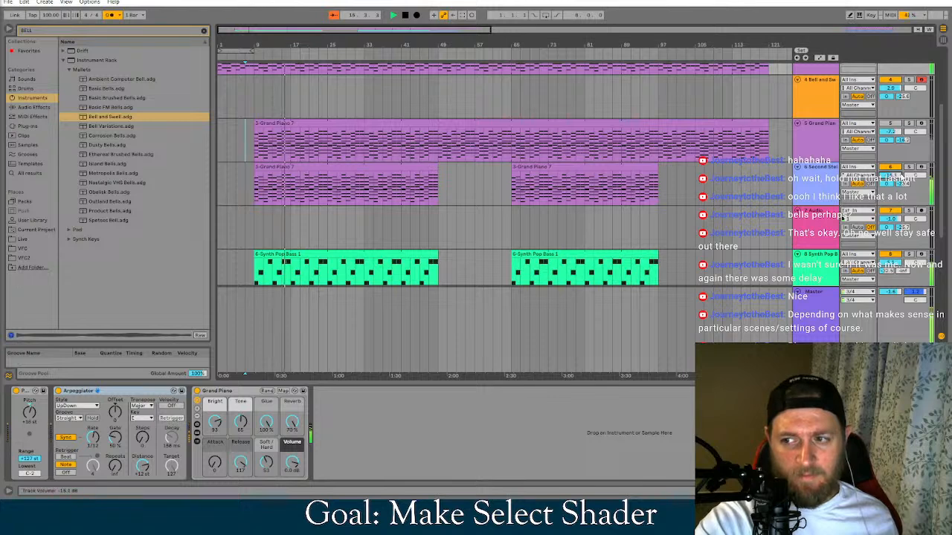
pyautogui.click(362, 189)
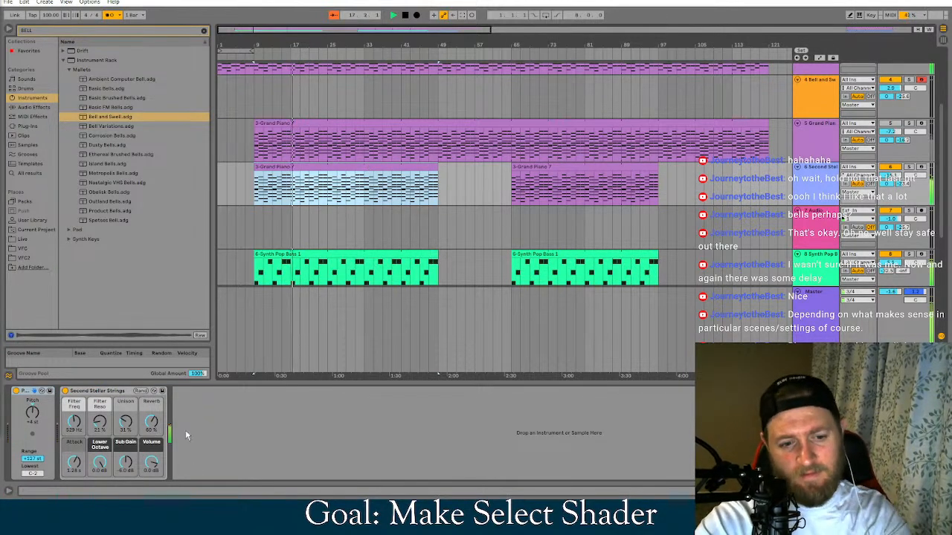
pyautogui.click(74, 462)
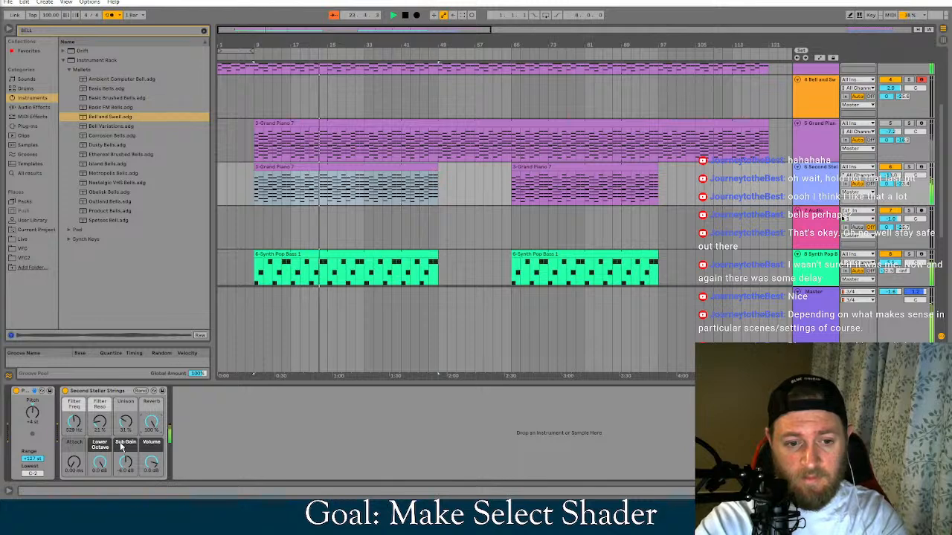
# Play from bar 7, trying a higher Filter Reso and 100 % Unison on the Second Stellar Strings rack, and reset both macros
pyautogui.click(246, 89)
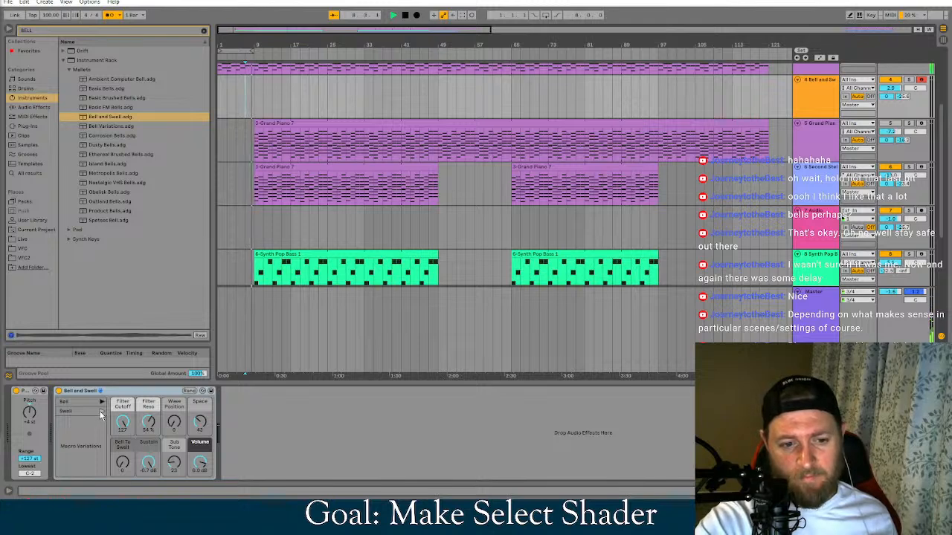
pyautogui.click(295, 272)
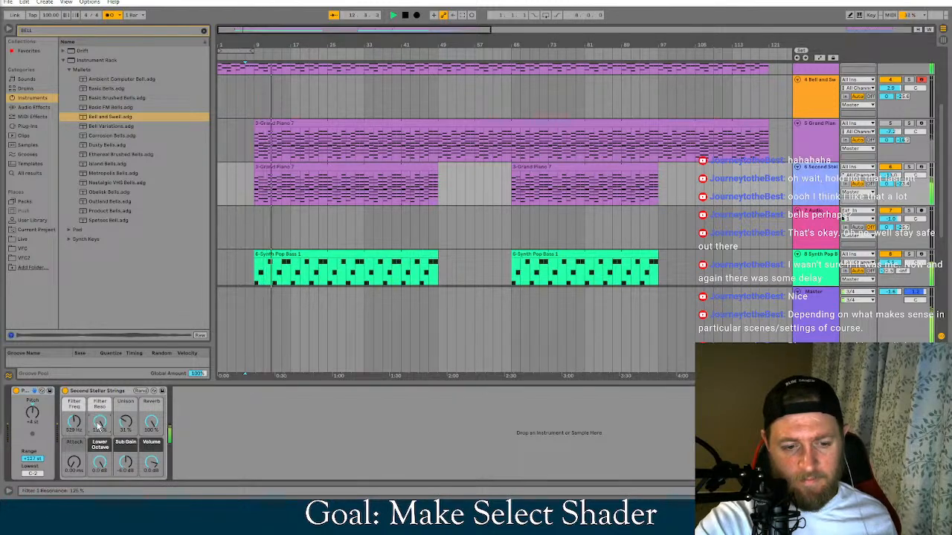
pyautogui.moveTo(101, 421); pyautogui.dragTo(102, 450)
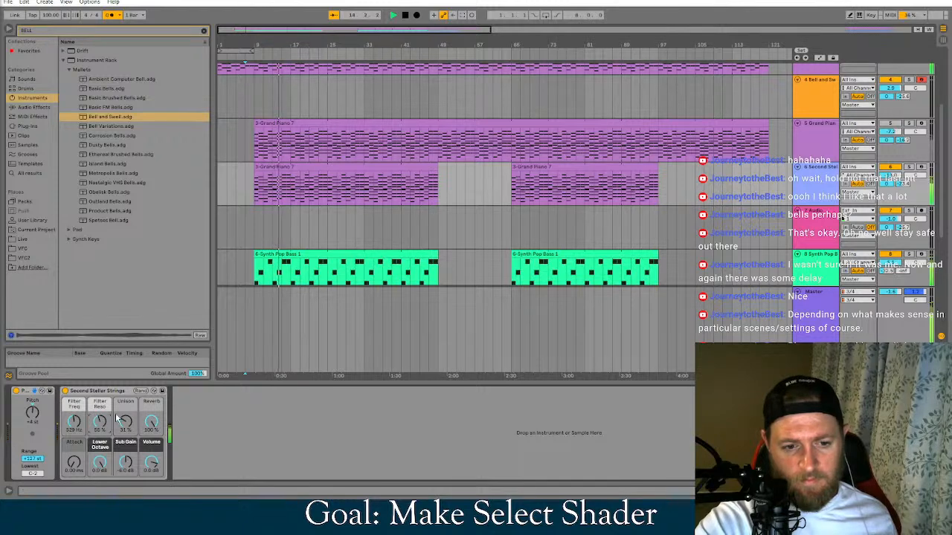
pyautogui.moveTo(125, 425); pyautogui.dragTo(126, 387)
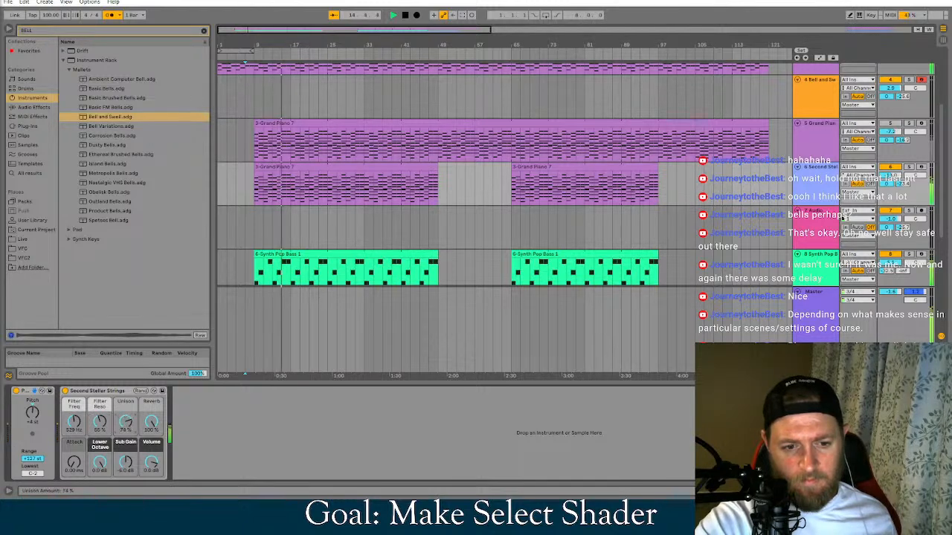
pyautogui.doubleClick(126, 424)
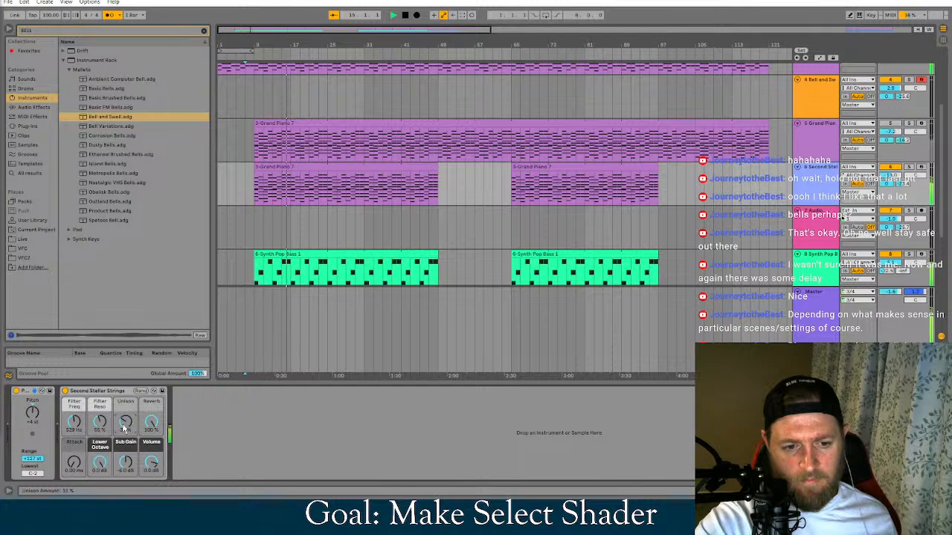
pyautogui.doubleClick(100, 424)
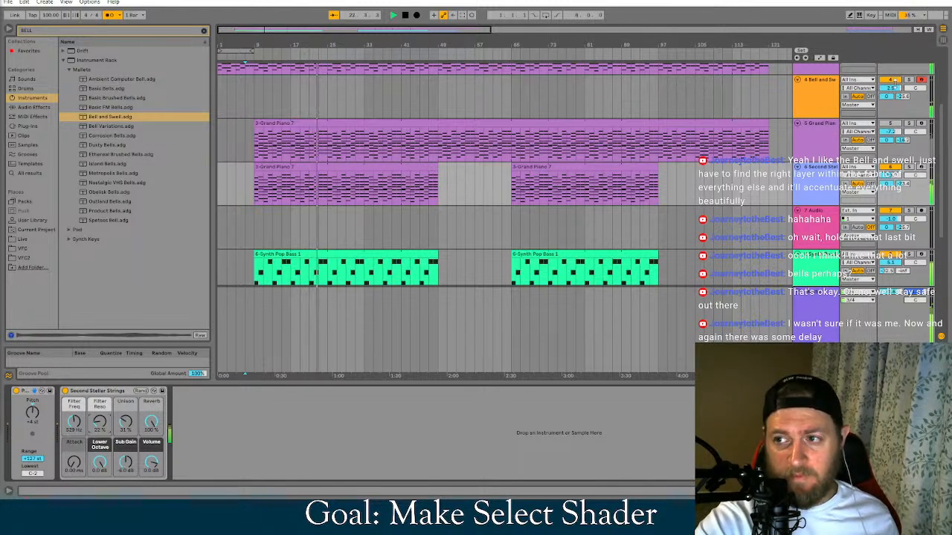
# Lower the Bell and Swell track's volume to -4.9 dB and show the Synth Pop Bass track's devices
pyautogui.moveTo(896, 90); pyautogui.dragTo(896, 110)
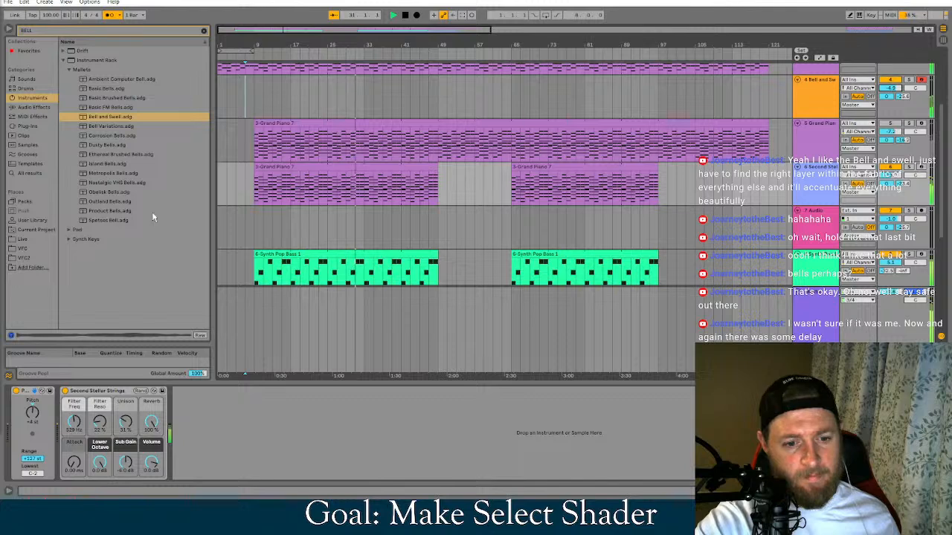
pyautogui.scroll(-1, 480, 208)
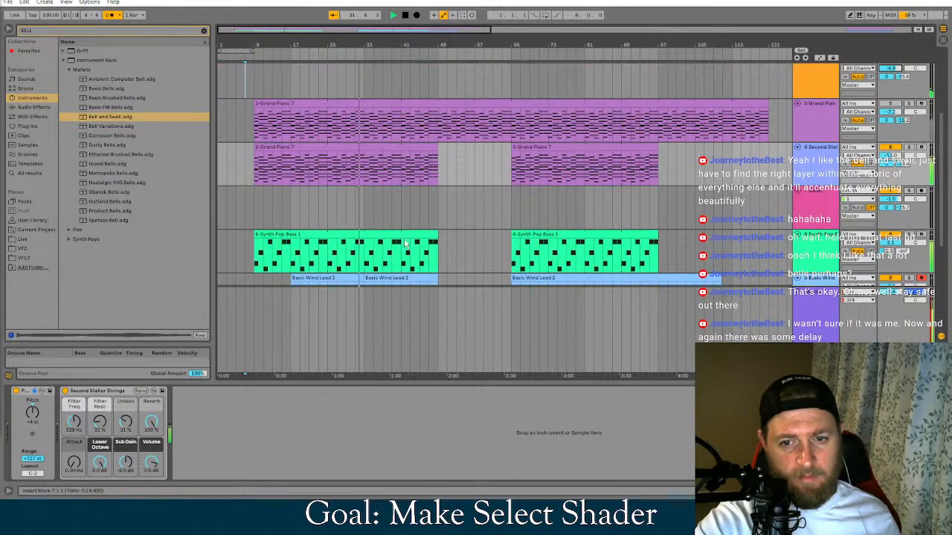
pyautogui.click(818, 245)
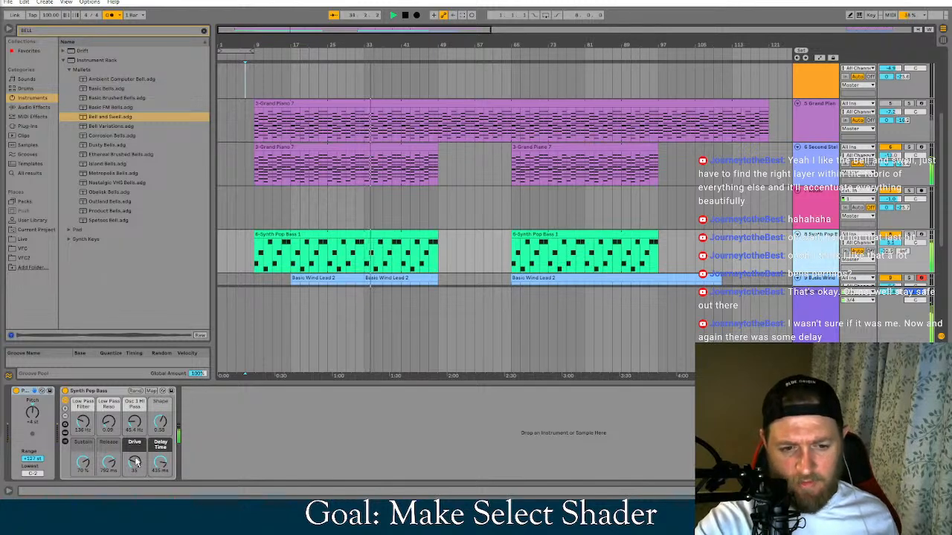
# Audition the Noisy Wind macro variation on the Basic Wind Lead rack and return to Calm Sine
pyautogui.scroll(-4, 418, 259)
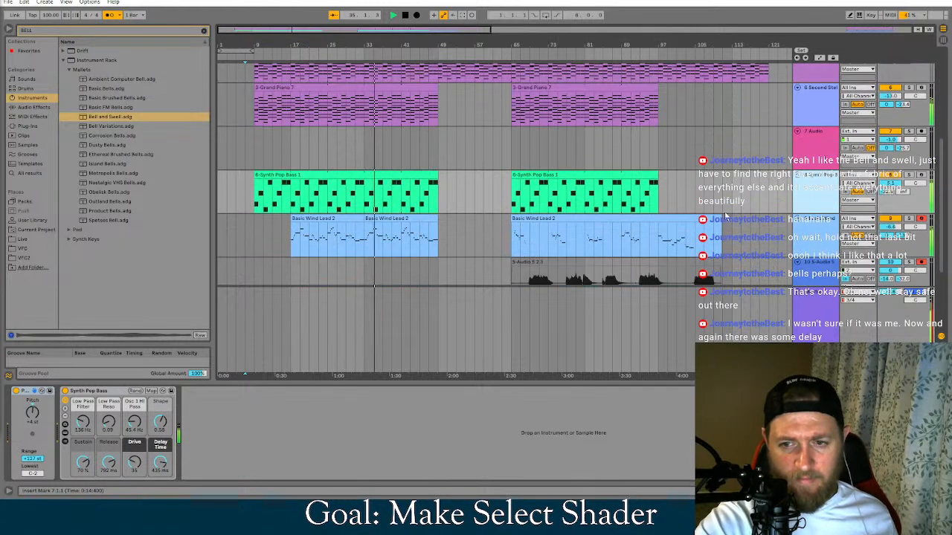
pyautogui.click(419, 256)
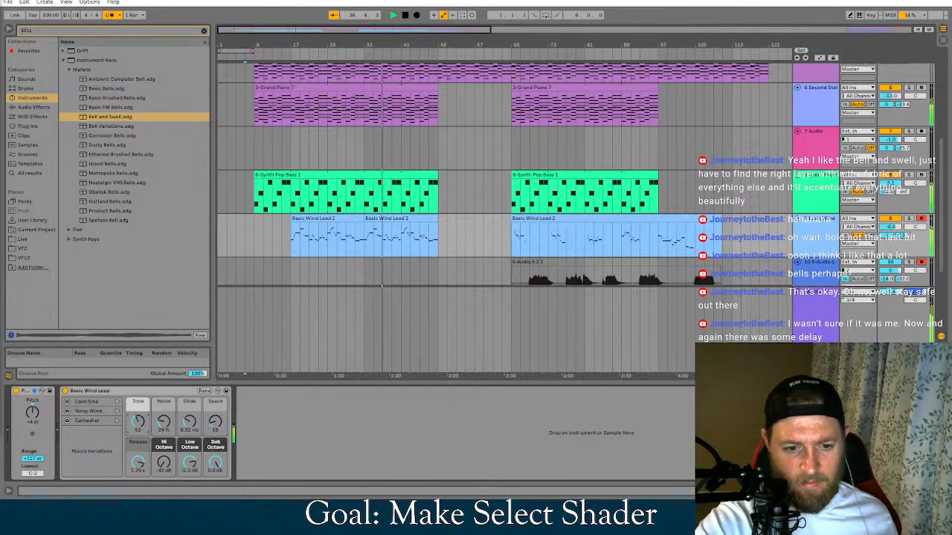
pyautogui.click(117, 421)
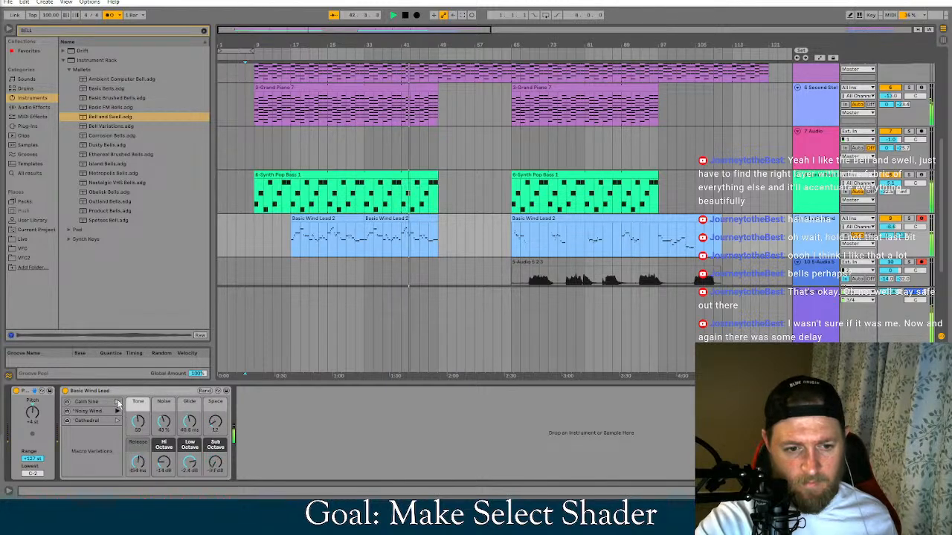
pyautogui.click(118, 403)
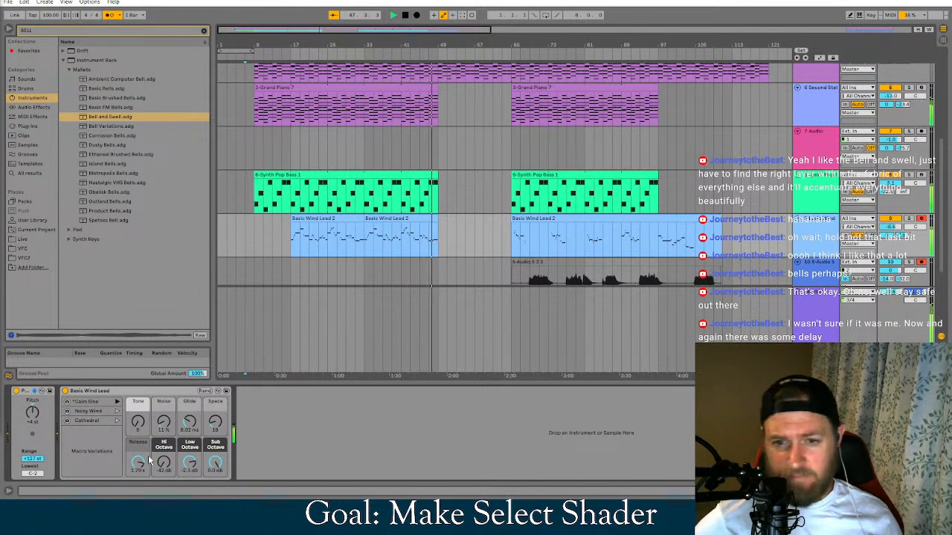
pyautogui.moveTo(447, 519)
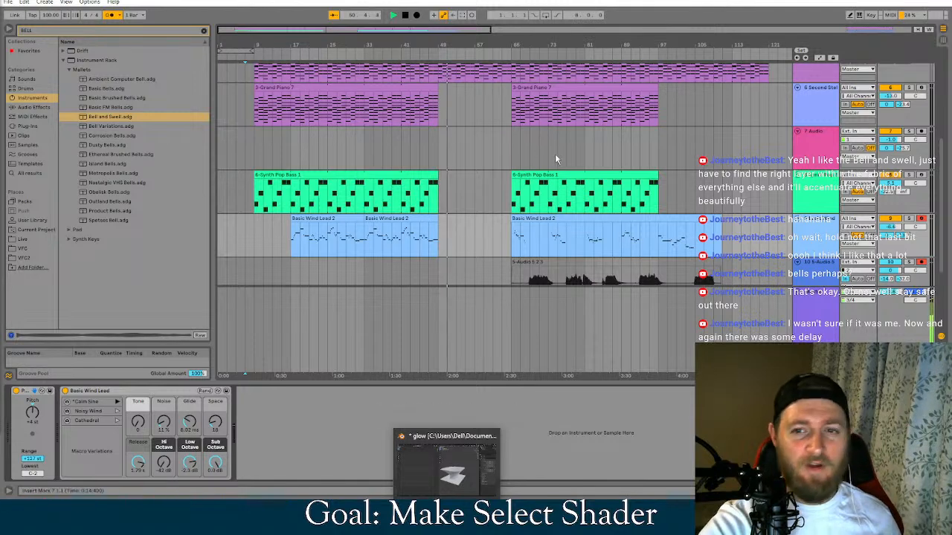
pyautogui.scroll(3, 481, 216)
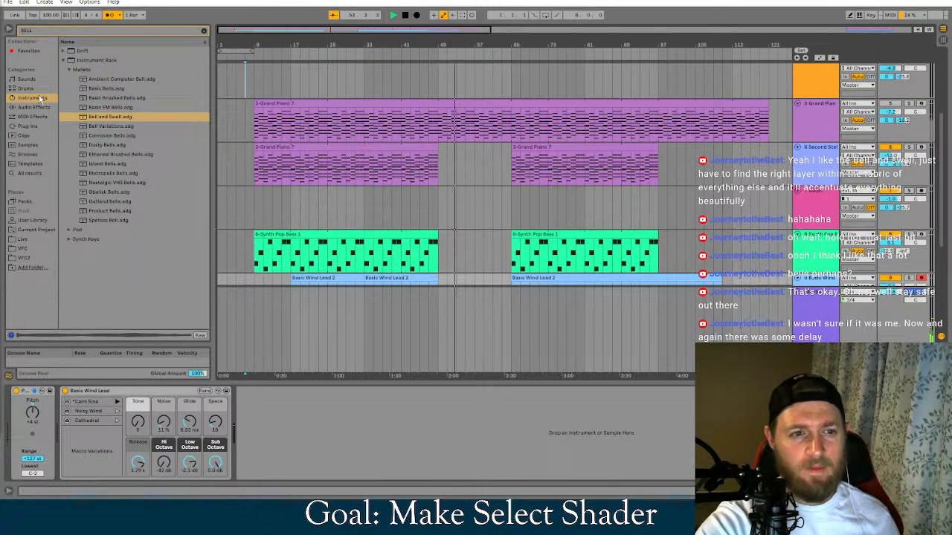
pyautogui.scroll(1, 584, 191)
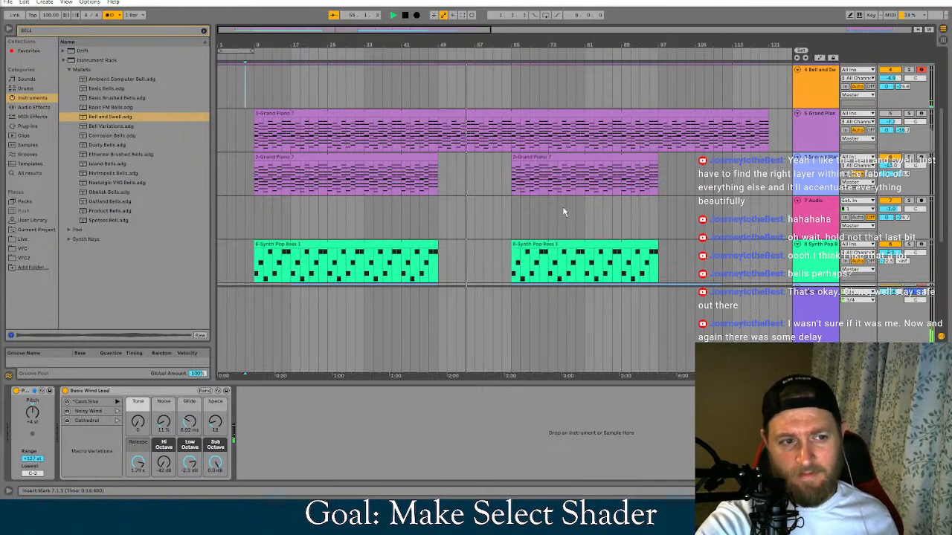
pyautogui.scroll(-3, 594, 213)
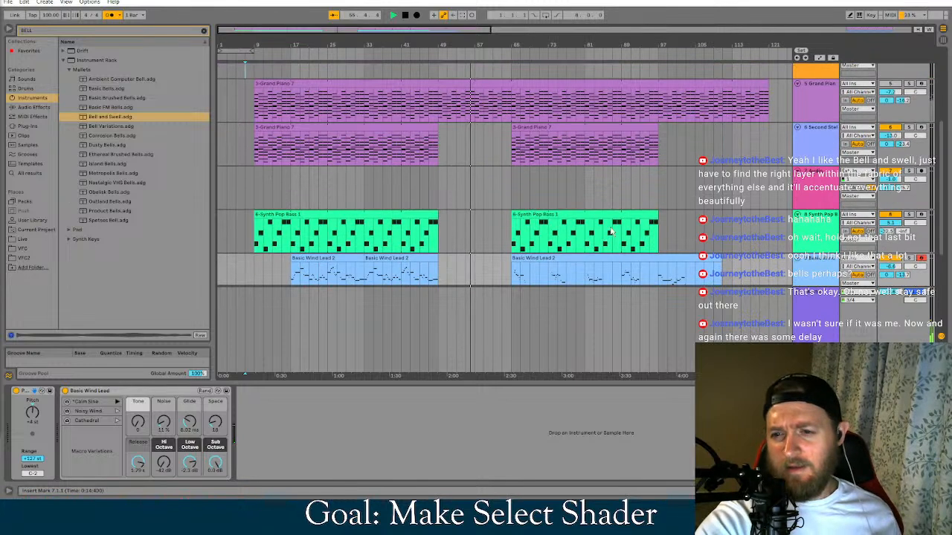
pyautogui.scroll(-3, 611, 232)
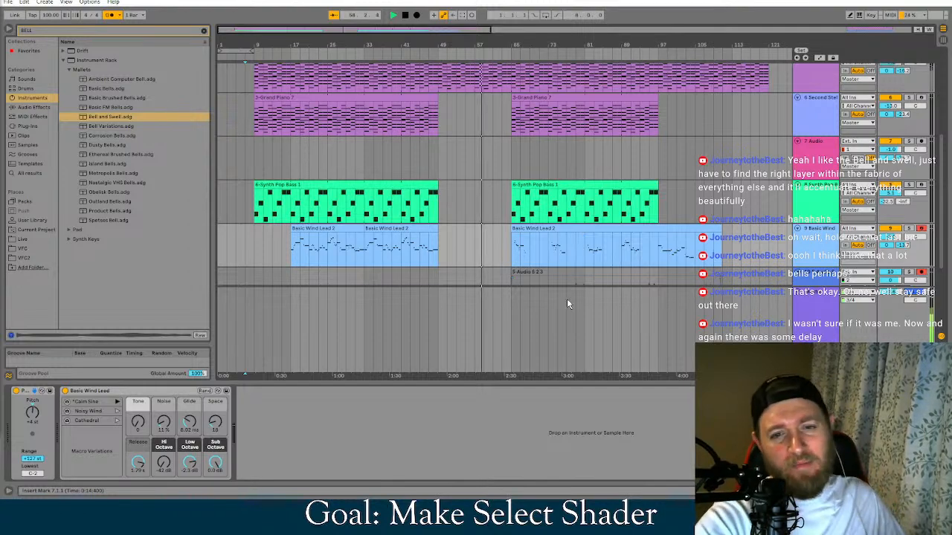
pyautogui.scroll(3, 594, 245)
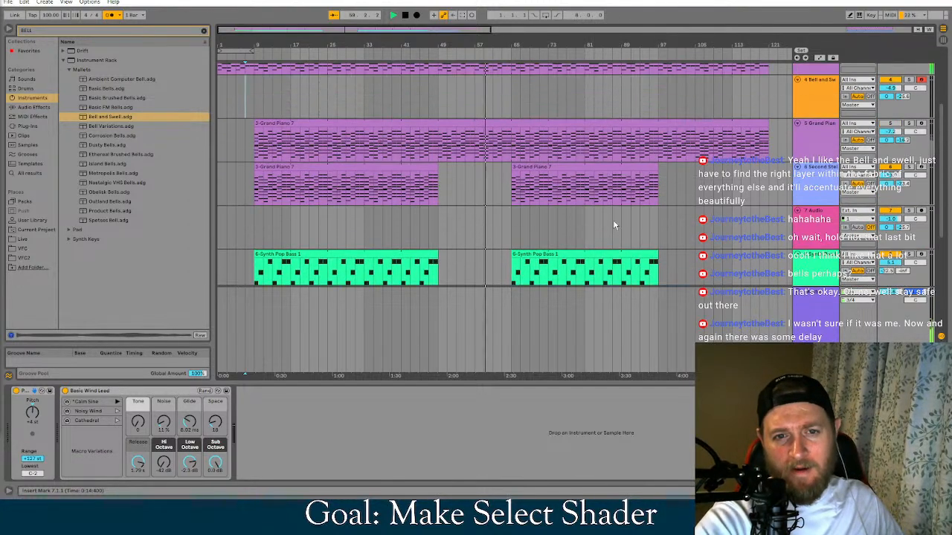
pyautogui.scroll(-2, 608, 227)
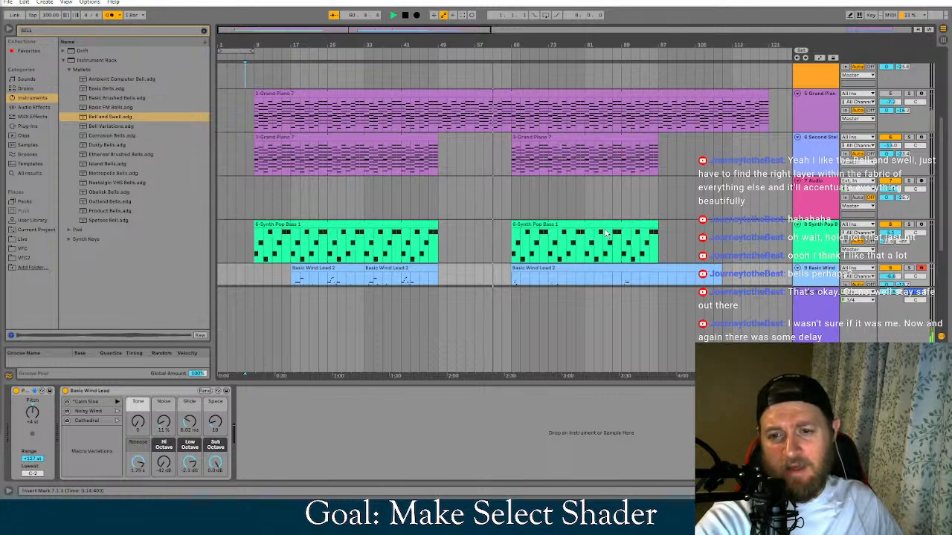
# Collapse the Instrument Rack search results and reactivate the muted 5-Audio track below the Basic Wind Lead track
pyautogui.click(63, 59)
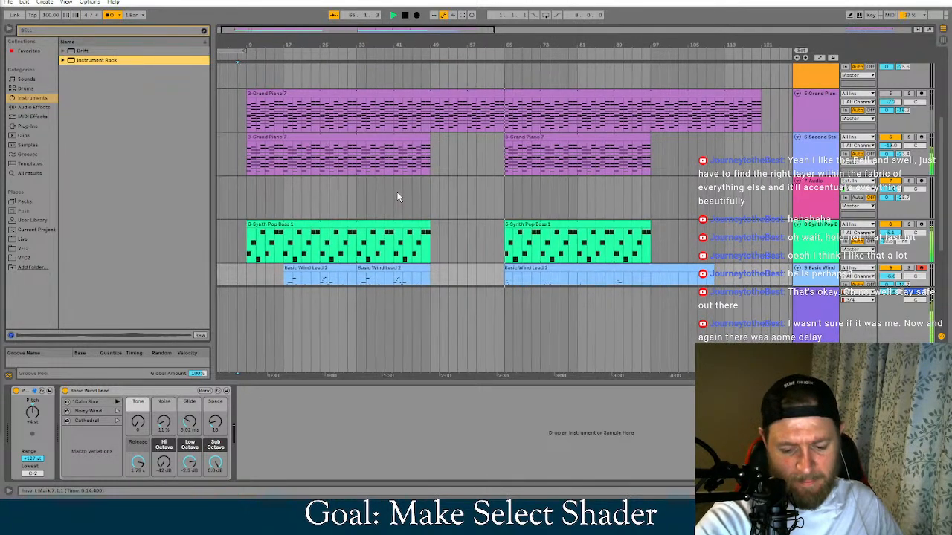
pyautogui.scroll(-1, 628, 189)
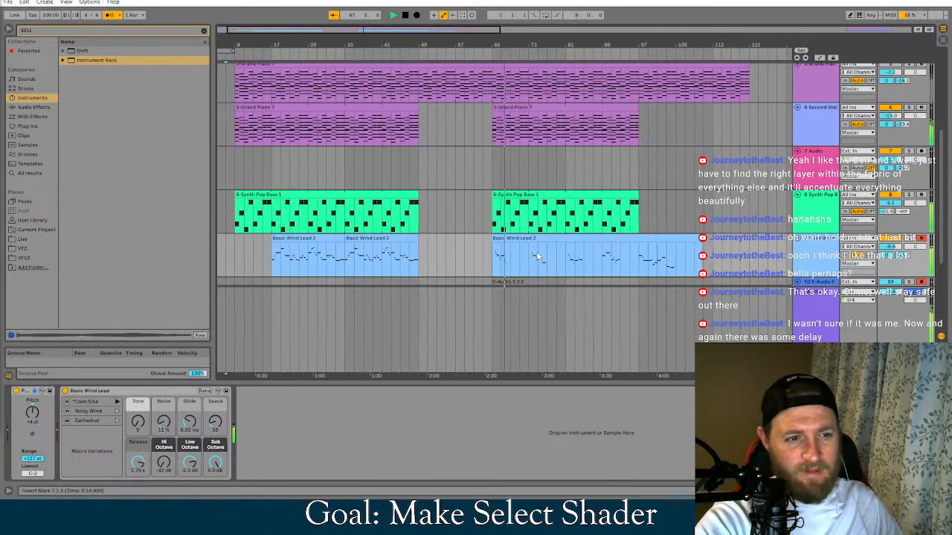
pyautogui.scroll(-1, 538, 257)
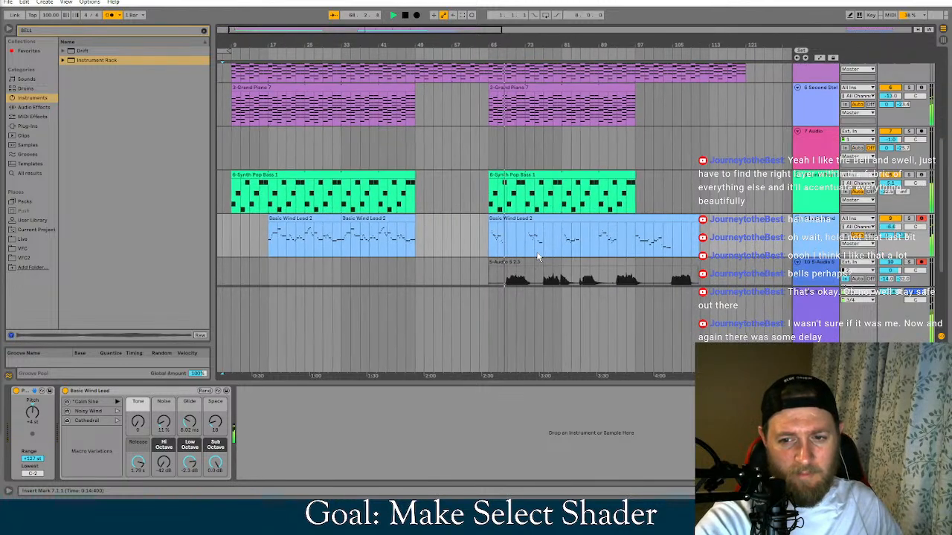
pyautogui.click(855, 280)
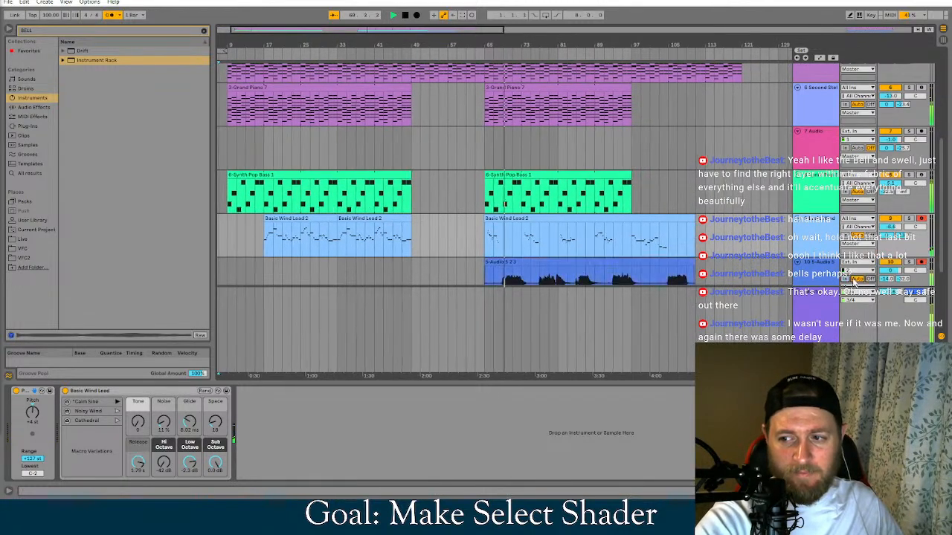
pyautogui.scroll(-1, 615, 209)
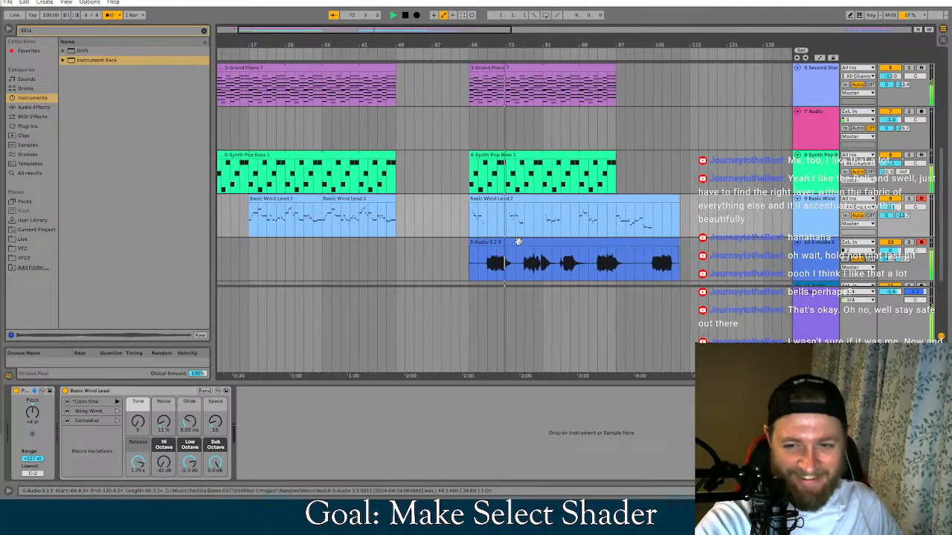
# Delete the recorded clip from the 5-Audio track and disarm that track and the Basic Wind Lead track
pyautogui.click(518, 242)
pyautogui.press('Delete')
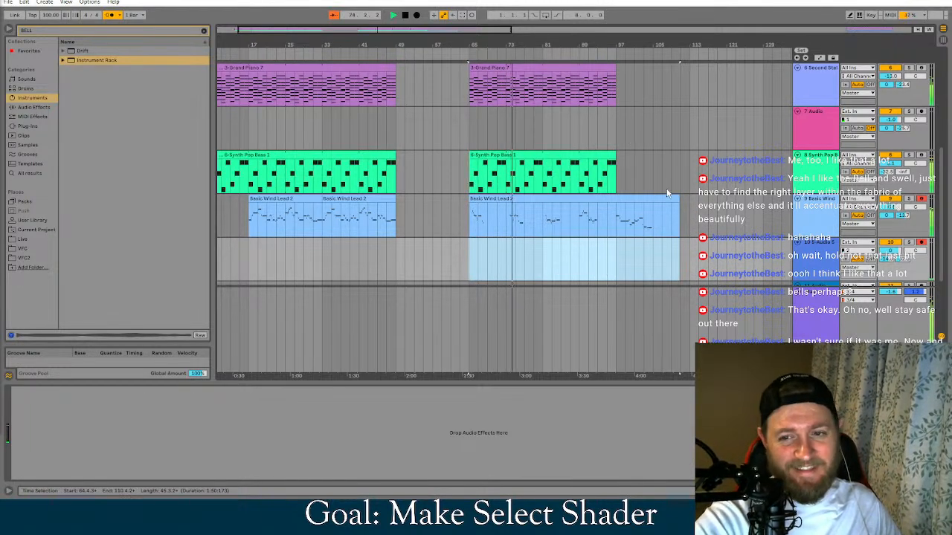
pyautogui.click(923, 243)
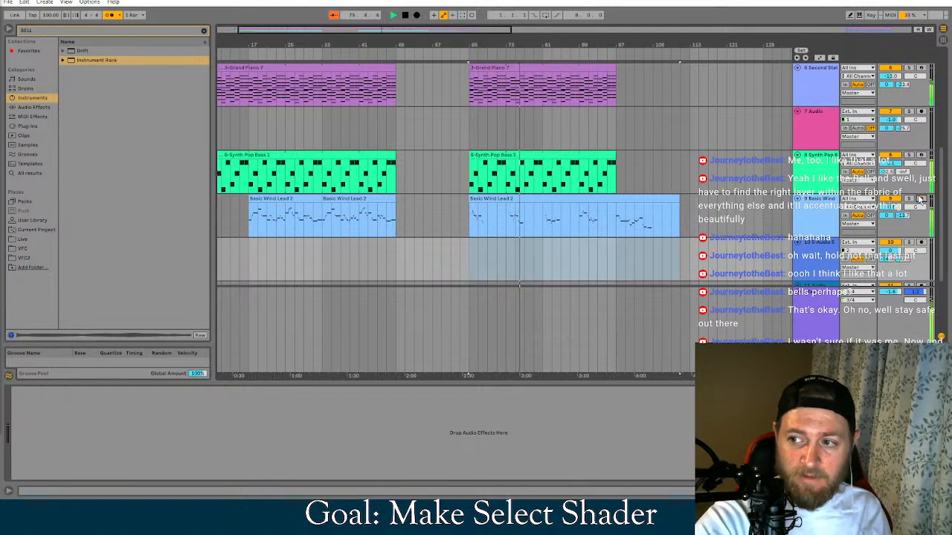
pyautogui.click(921, 111)
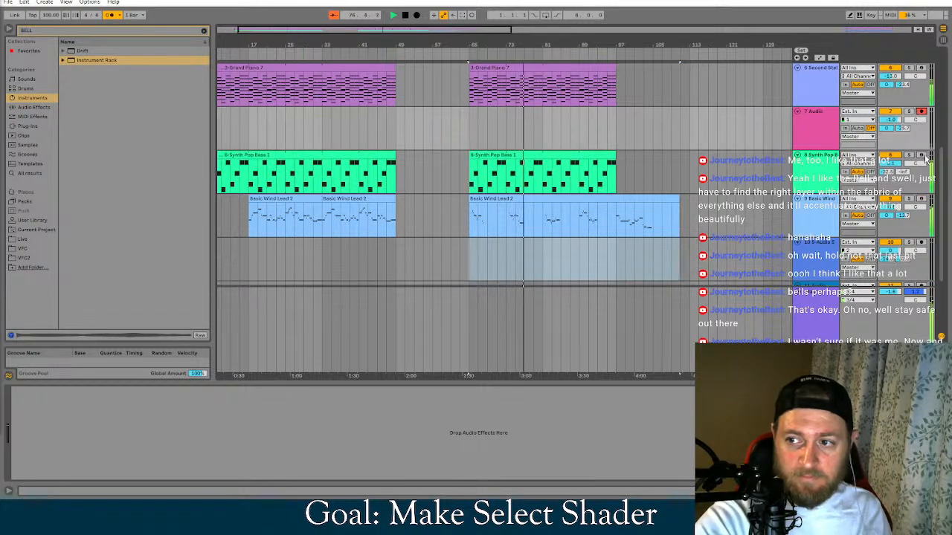
# Show the 808 Core Kit track's devices and disarm the Bell and Swell track
pyautogui.scroll(1, 922, 119)
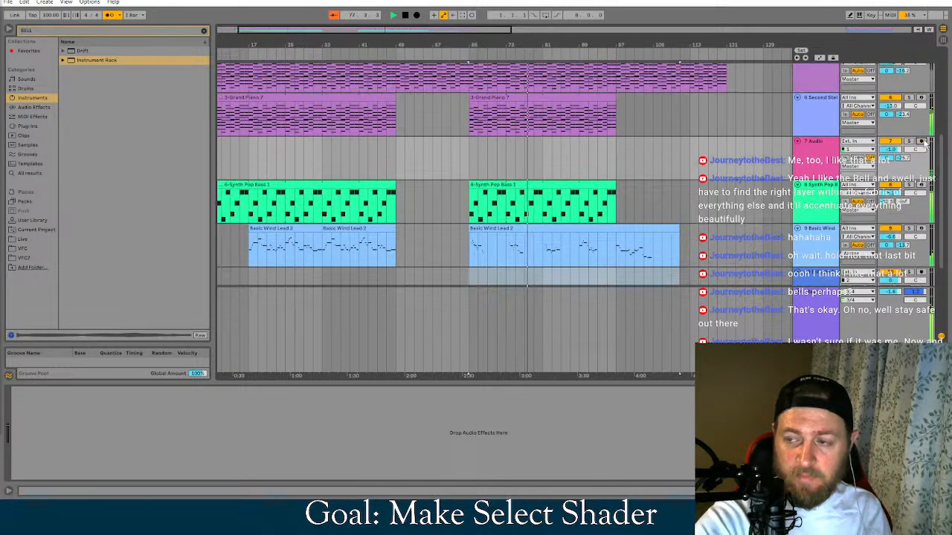
pyautogui.scroll(3, 924, 143)
pyautogui.scroll(-3, 842, 171)
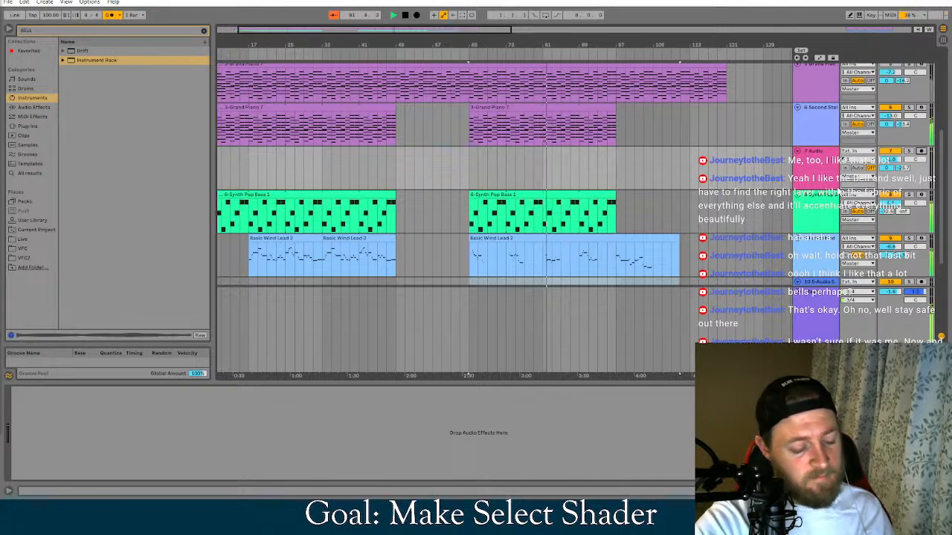
pyautogui.scroll(-1, 778, 228)
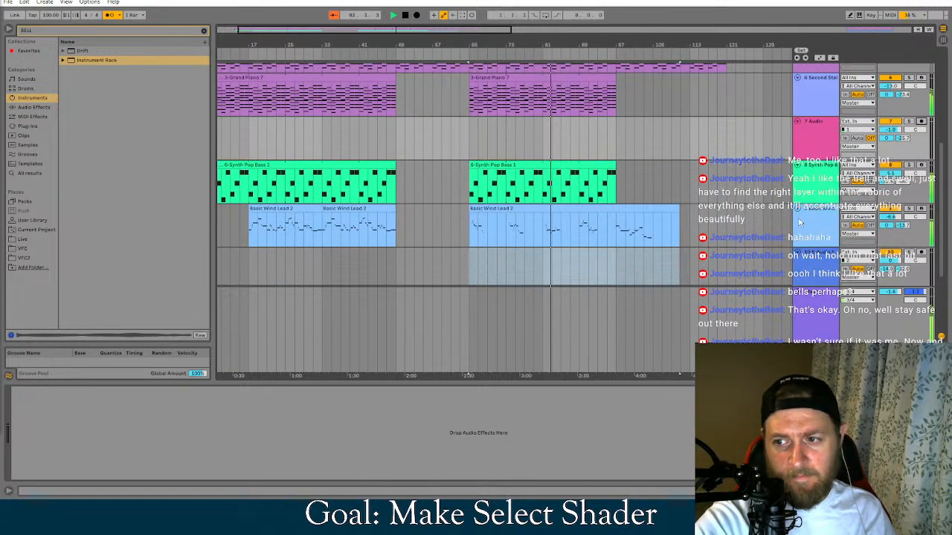
pyautogui.scroll(2, 779, 228)
pyautogui.scroll(4, 779, 227)
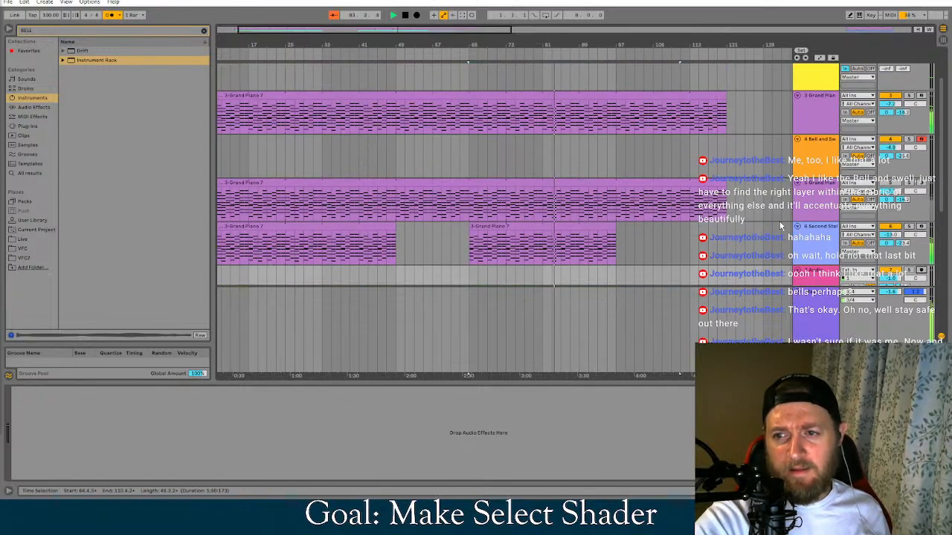
pyautogui.scroll(2, 780, 226)
pyautogui.scroll(-2, 780, 225)
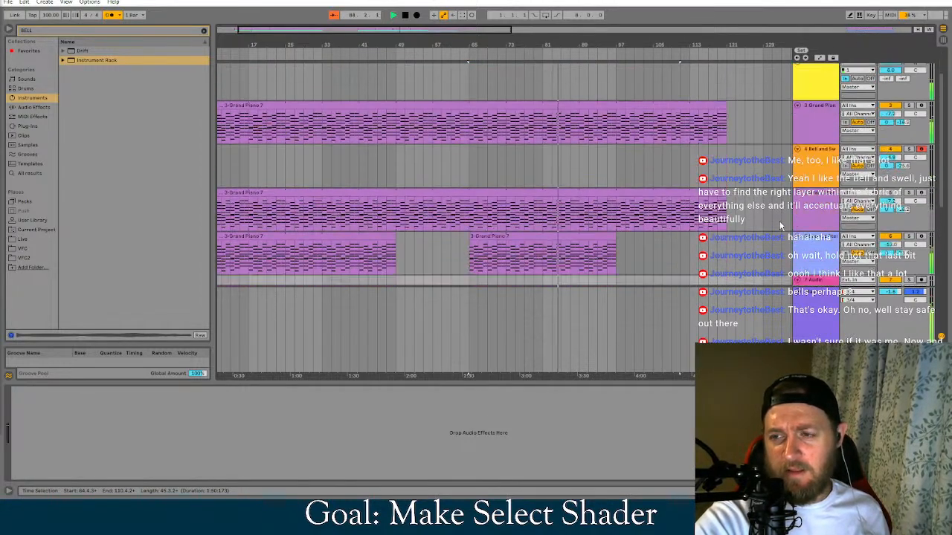
pyautogui.scroll(2, 780, 225)
pyautogui.click(801, 90)
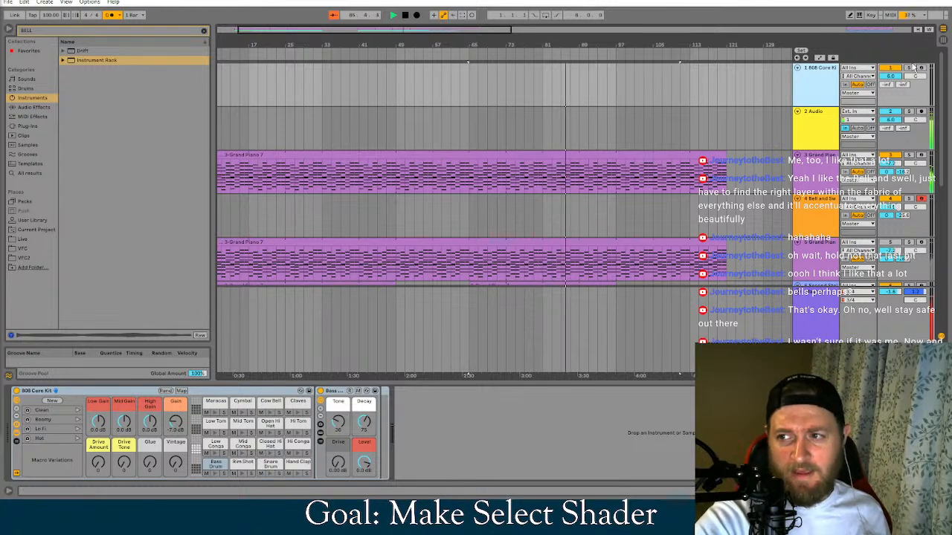
pyautogui.scroll(-1, 780, 223)
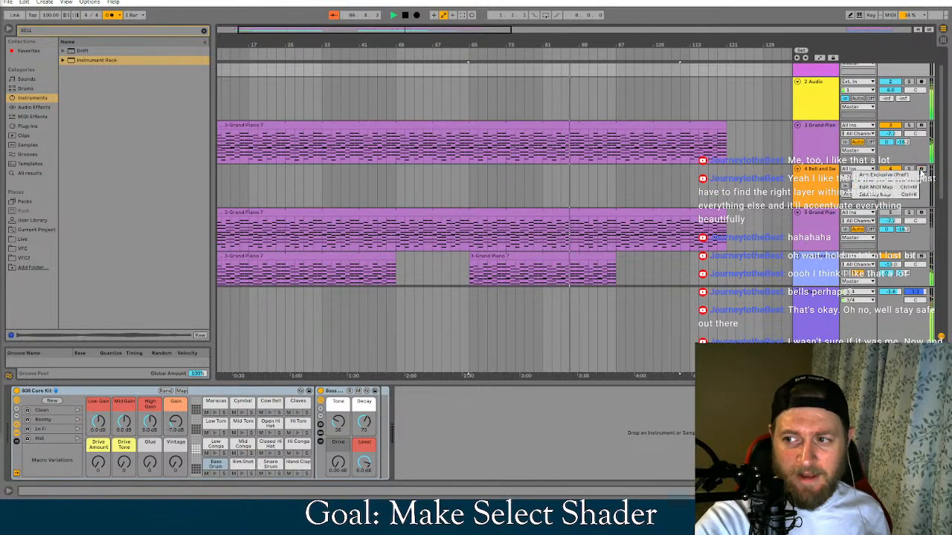
# Stop playback and play the song again from the beginning while looking over the arrangement's tracks
pyautogui.scroll(1, 760, 152)
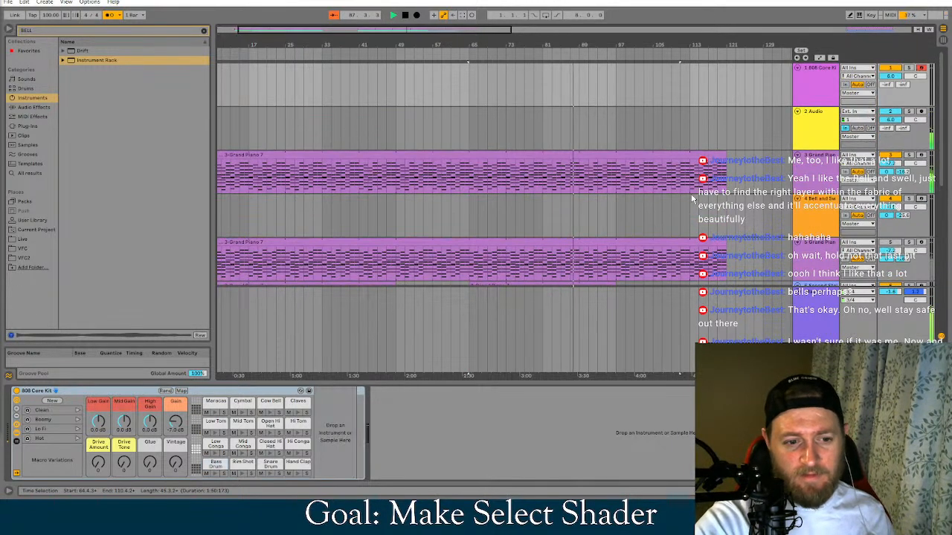
pyautogui.hotkey('shift', 'Tab')
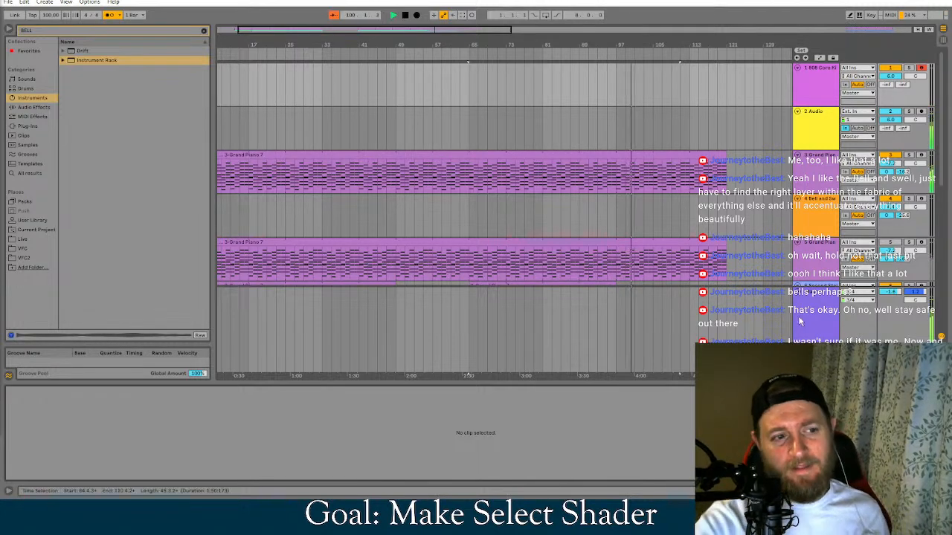
pyautogui.scroll(-5, 708, 281)
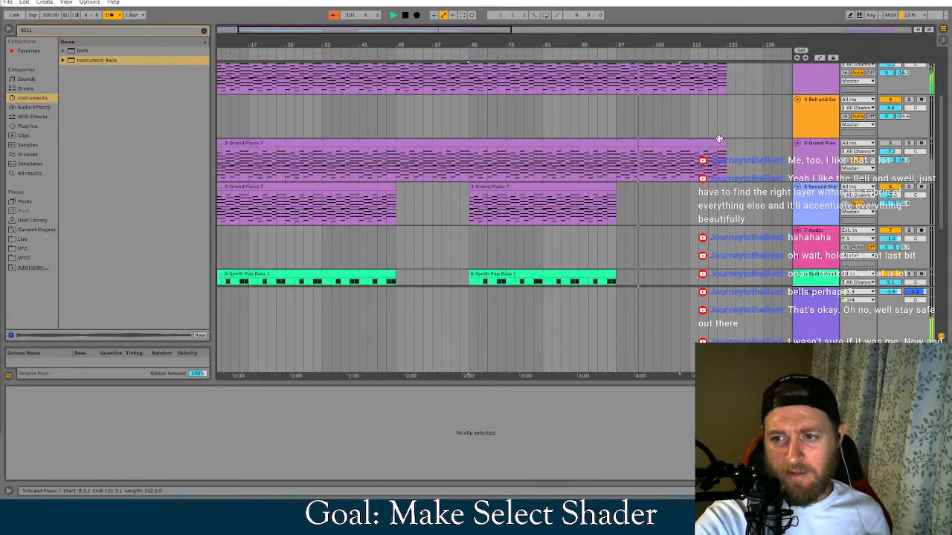
pyautogui.click(404, 15)
pyautogui.click(393, 15)
pyautogui.scroll(-1, 447, 230)
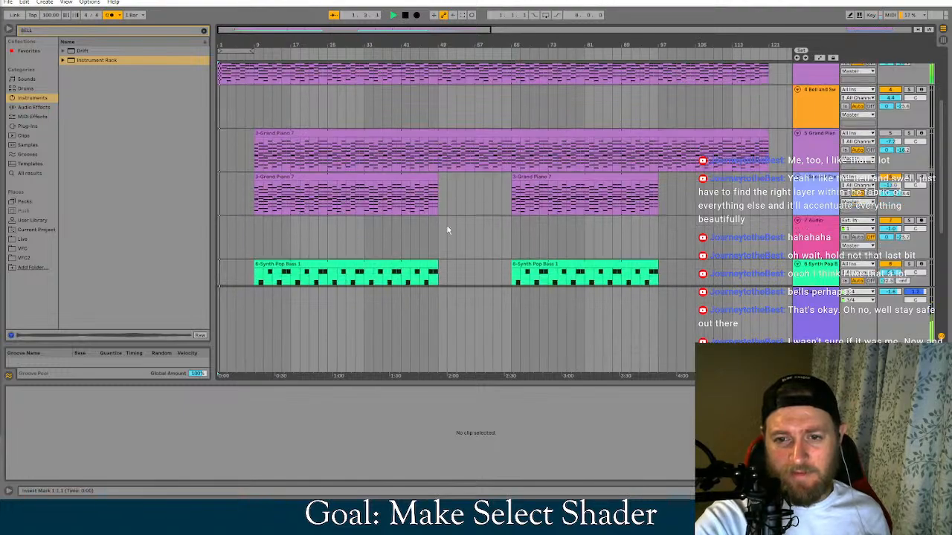
pyautogui.scroll(-2, 436, 254)
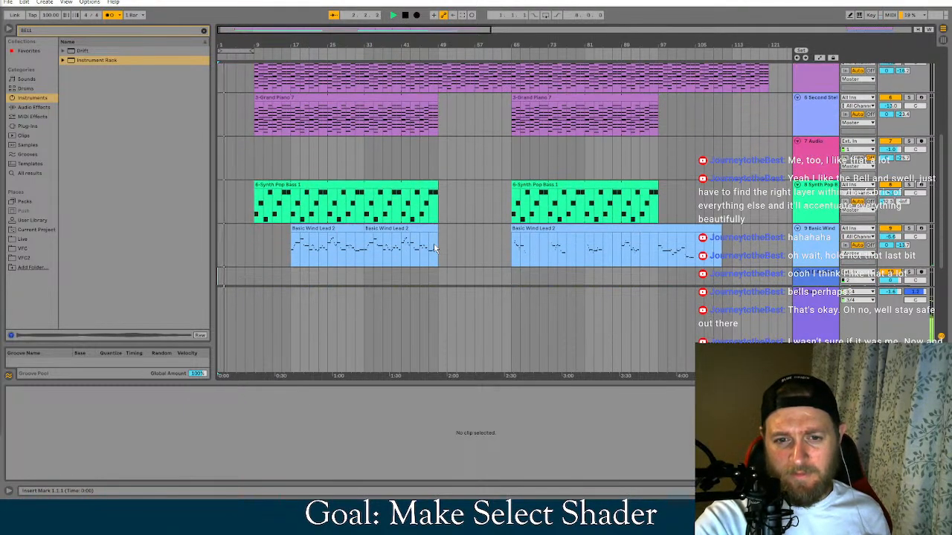
pyautogui.scroll(2, 417, 243)
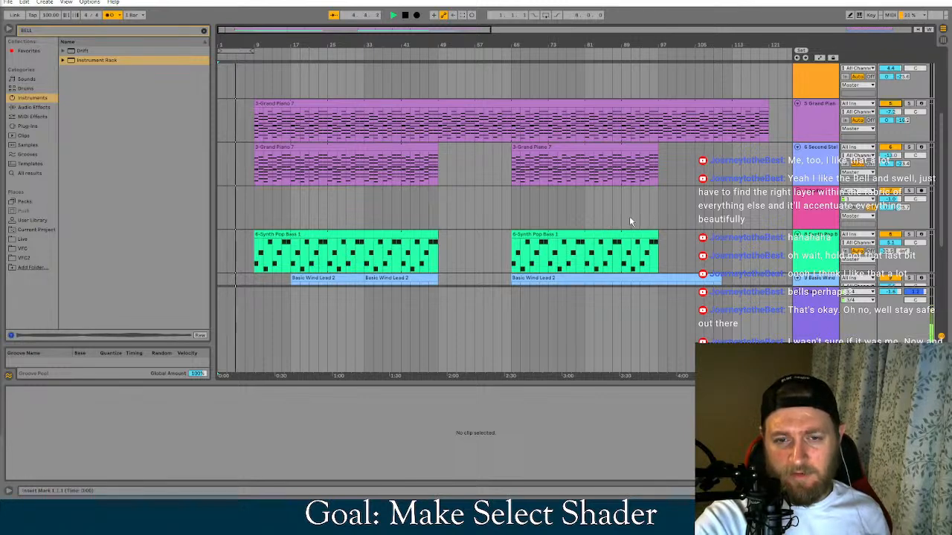
pyautogui.scroll(1, 629, 215)
# Show the second Grand Piano track's devices and compare the playback with that track muted and unmuted
pyautogui.click(825, 126)
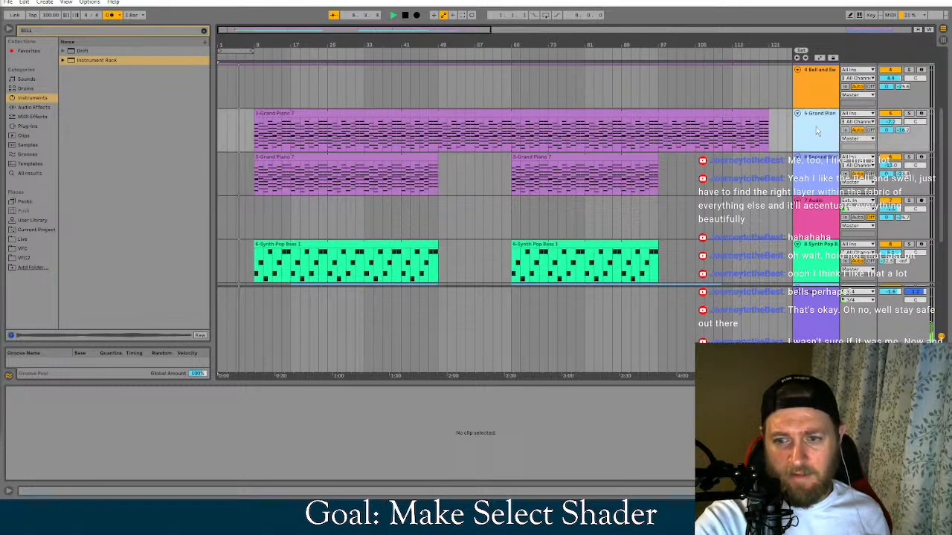
pyautogui.doubleClick(823, 126)
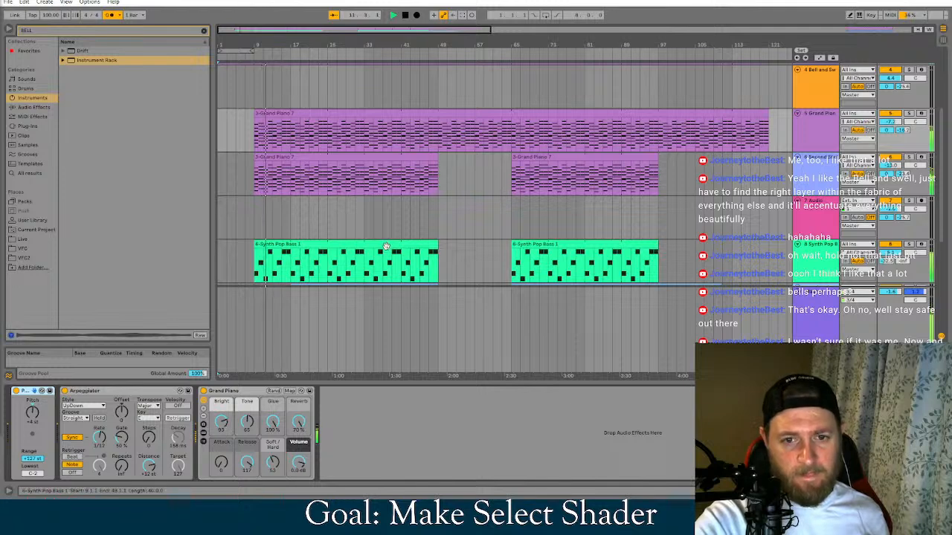
pyautogui.rightClick(888, 113)
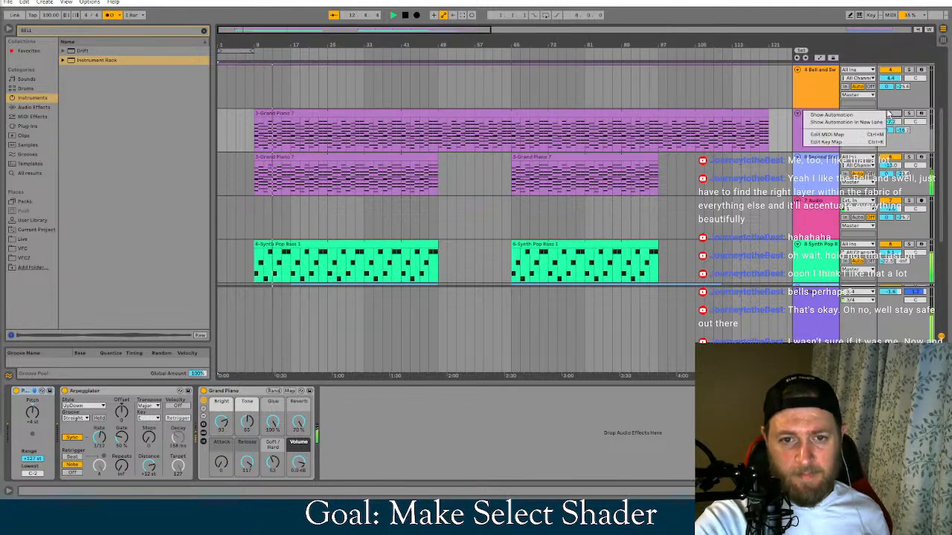
pyautogui.click(799, 129)
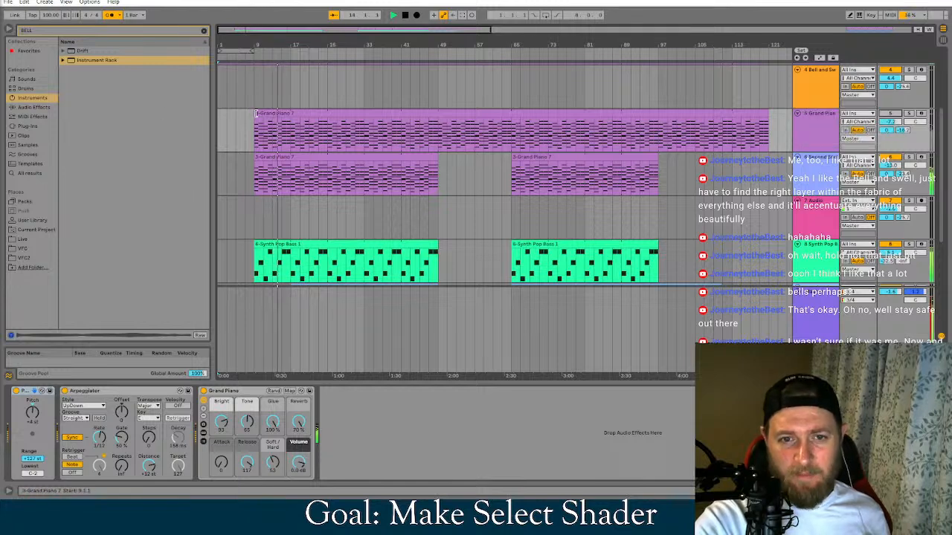
pyautogui.moveTo(256, 114); pyautogui.dragTo(266, 113)
pyautogui.moveTo(269, 113)
pyautogui.mouseDown()
pyautogui.moveTo(331, 113)
pyautogui.moveTo(254, 113)
pyautogui.mouseUp()
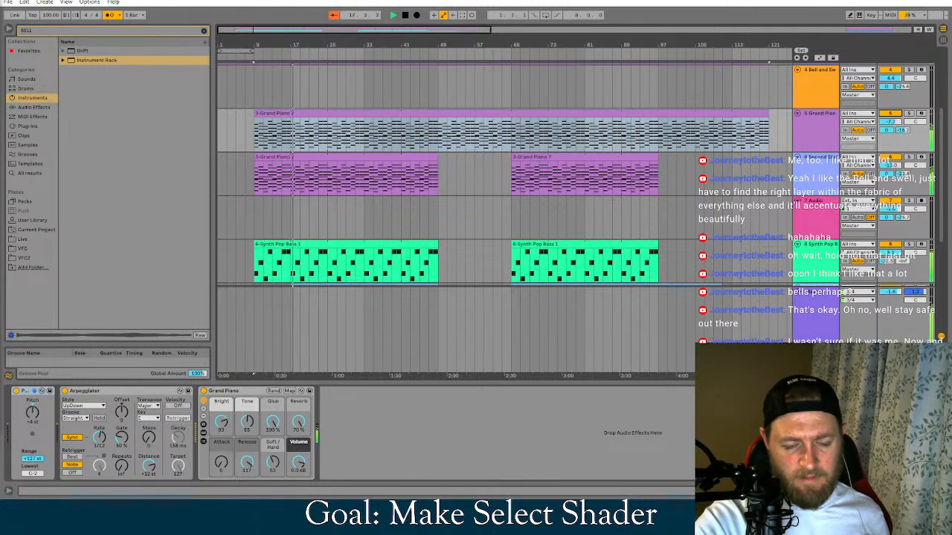
# On the second Grand Piano track, set the Arpeggiator rate to 1/4, comparing with it bypassed, and the track volume to -5.7 dB
pyautogui.moveTo(99, 437); pyautogui.dragTo(99, 431)
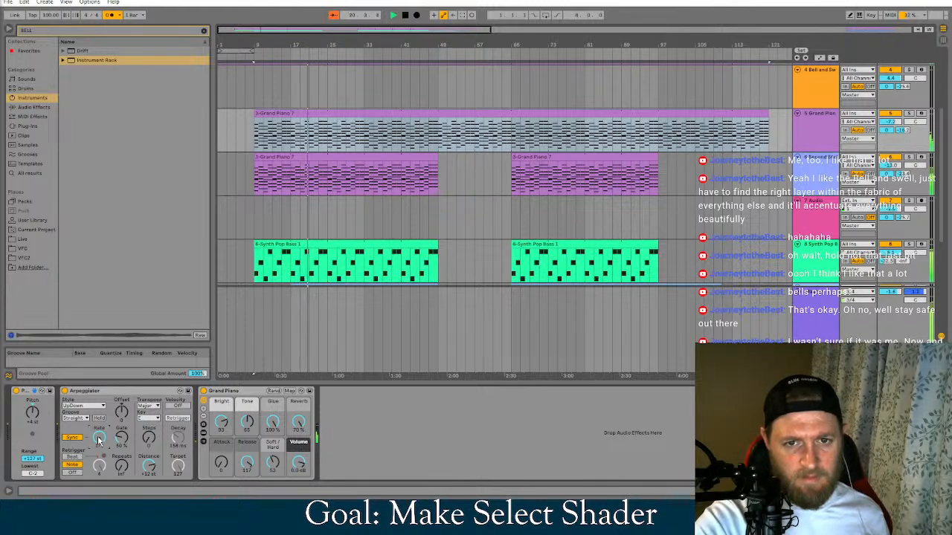
pyautogui.click(130, 390)
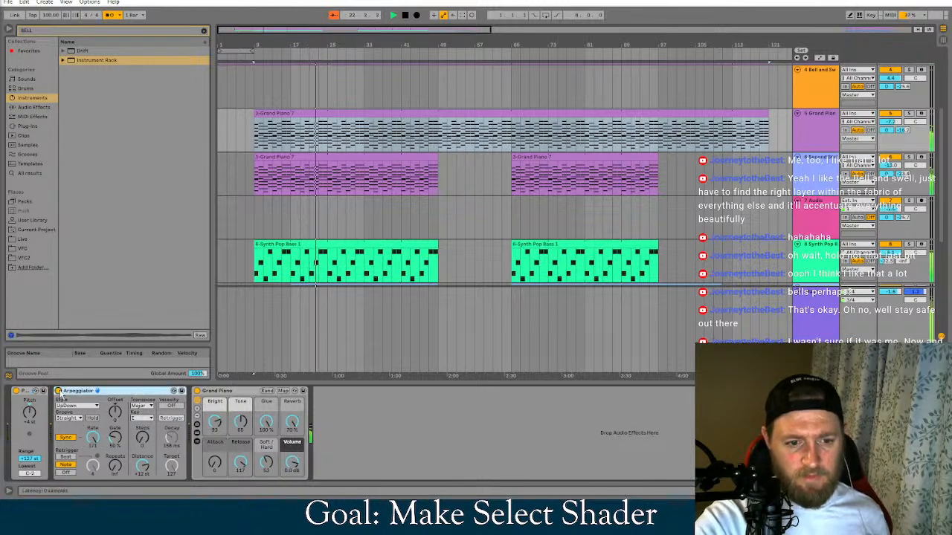
pyautogui.click(58, 390)
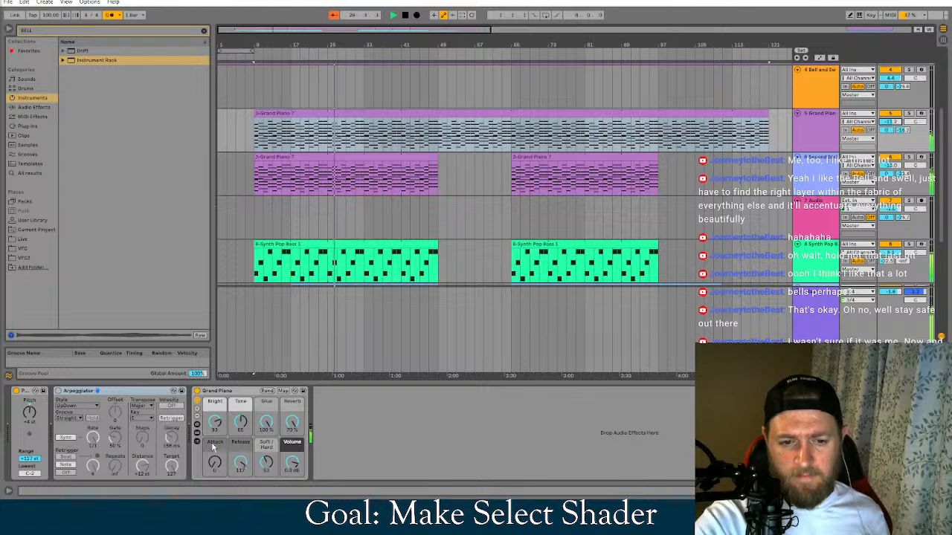
pyautogui.click(58, 391)
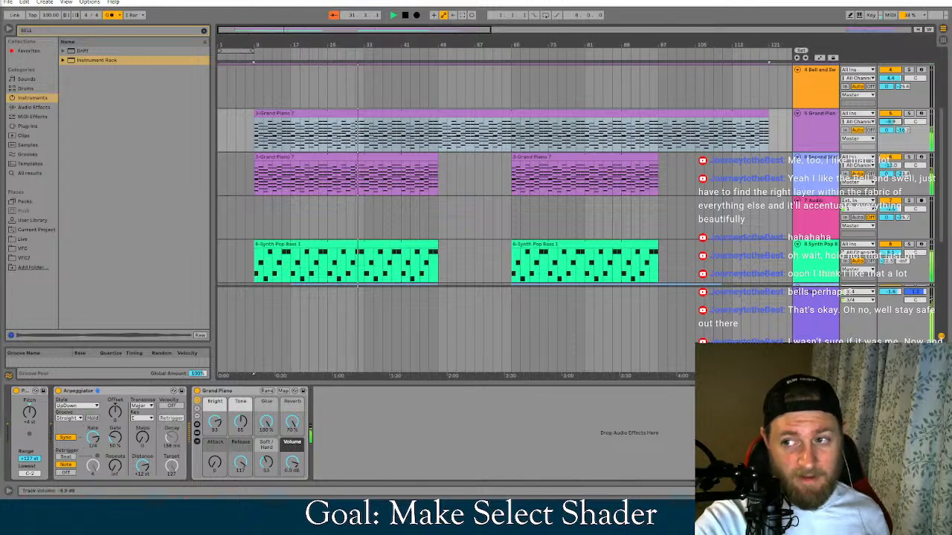
# Stop playback, replay the song from bar 7 and select the second Grand Piano track's clip
pyautogui.click(273, 118)
pyautogui.press('space')
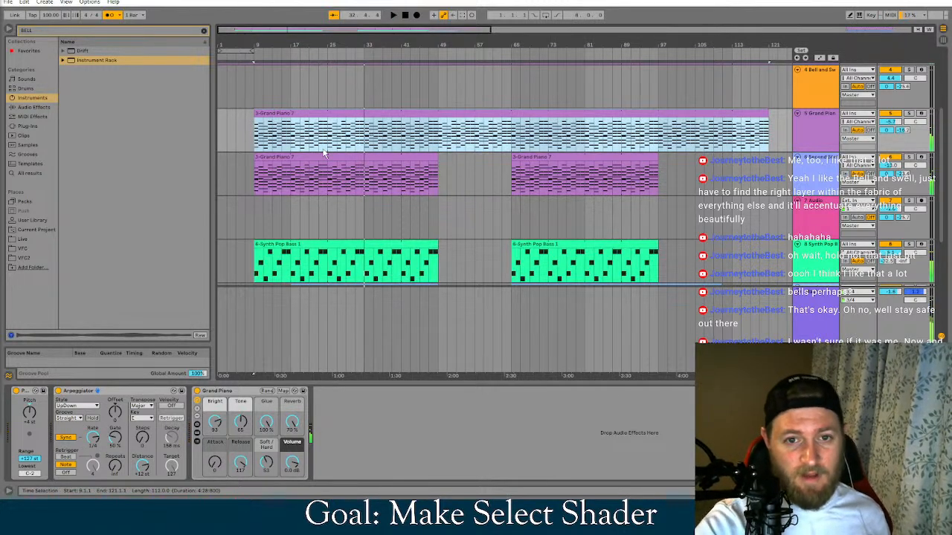
pyautogui.click(249, 122)
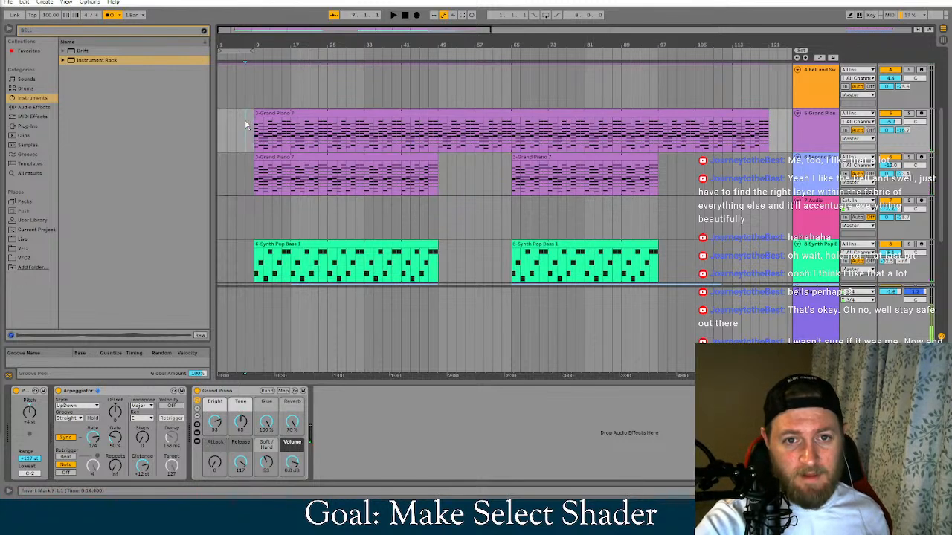
pyautogui.press('space')
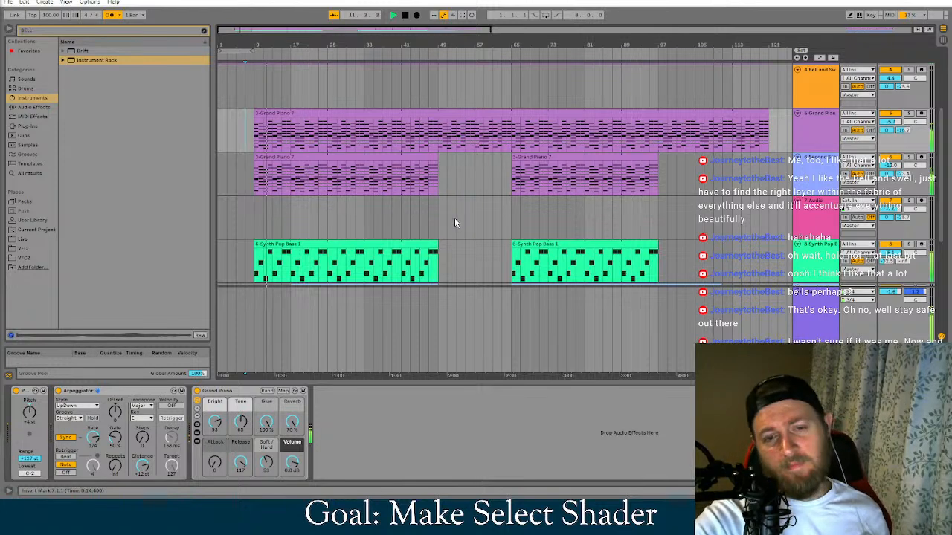
pyautogui.scroll(2, 454, 218)
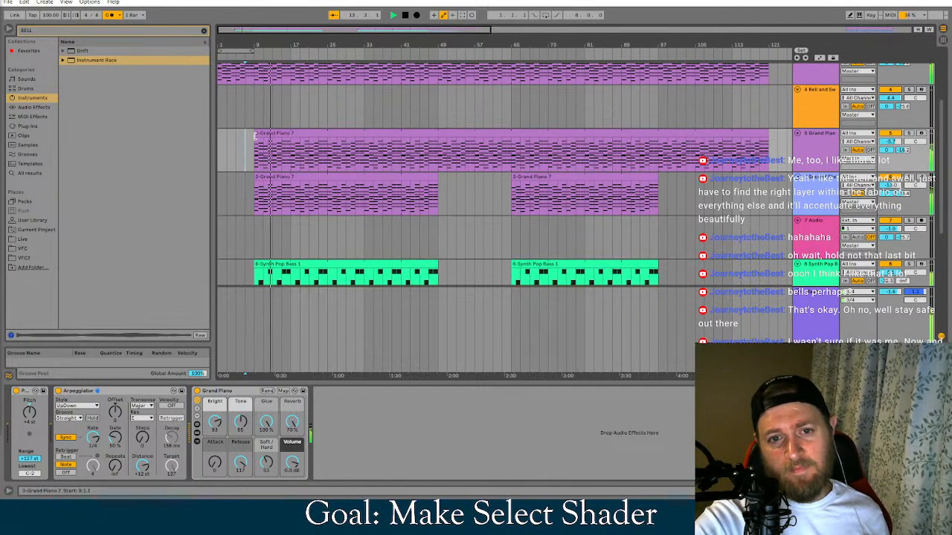
pyautogui.moveTo(255, 136)
pyautogui.mouseDown()
pyautogui.moveTo(292, 147)
pyautogui.moveTo(255, 141)
pyautogui.mouseUp()
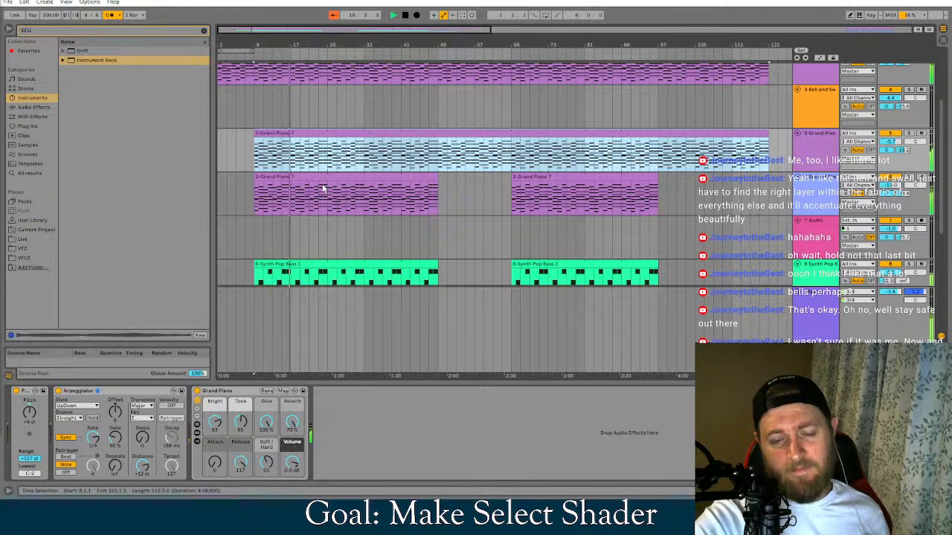
# With the metronome toggled, arm the Bell and Swell track and set its volume to -6.0 dB
pyautogui.click(110, 15)
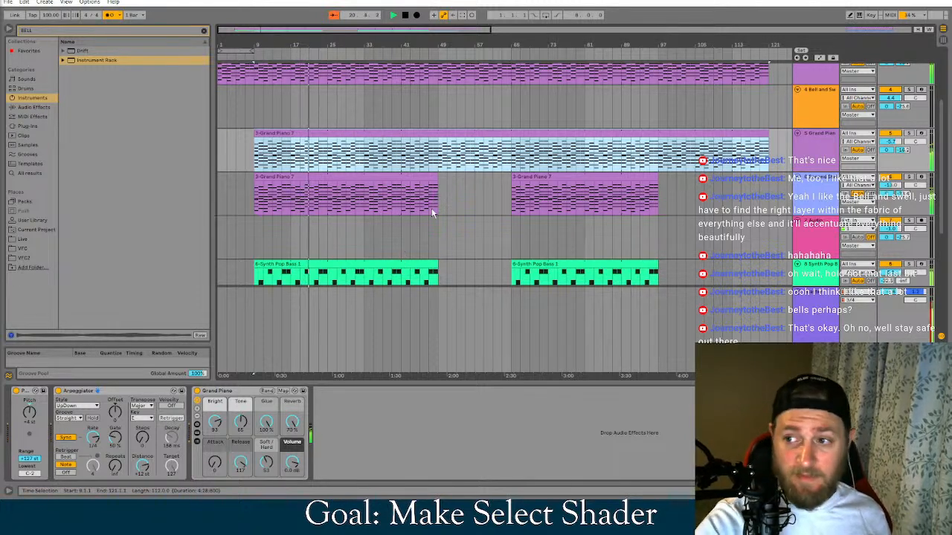
pyautogui.click(911, 104)
pyautogui.scroll(2, 910, 104)
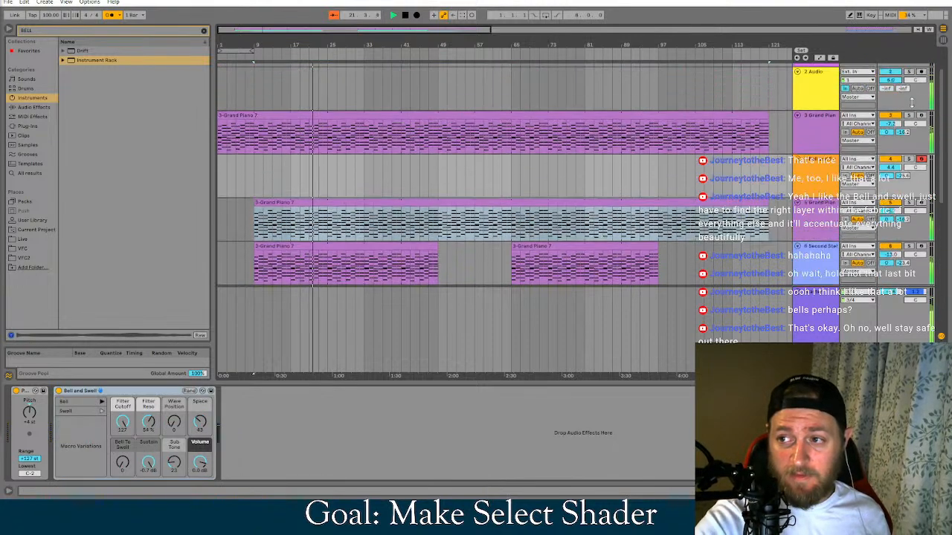
pyautogui.scroll(2, 911, 104)
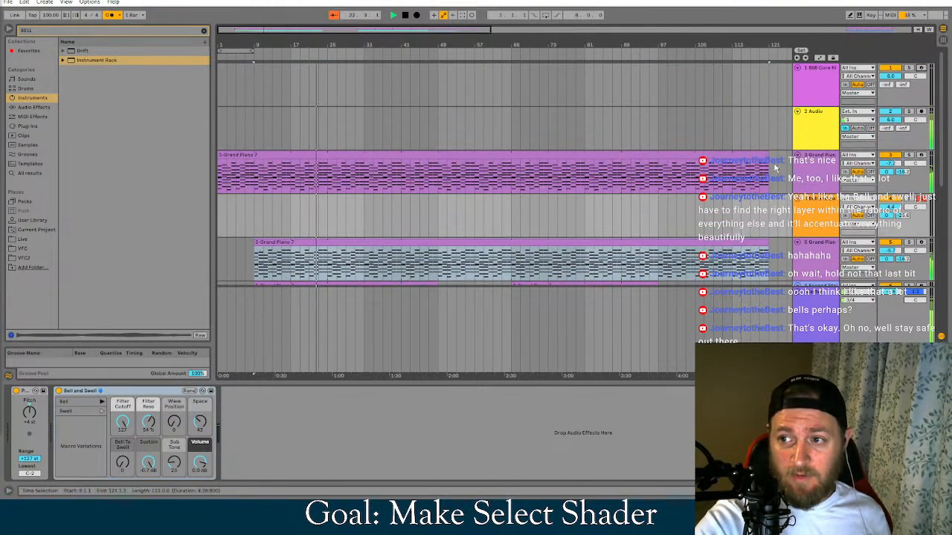
pyautogui.scroll(-4, 773, 168)
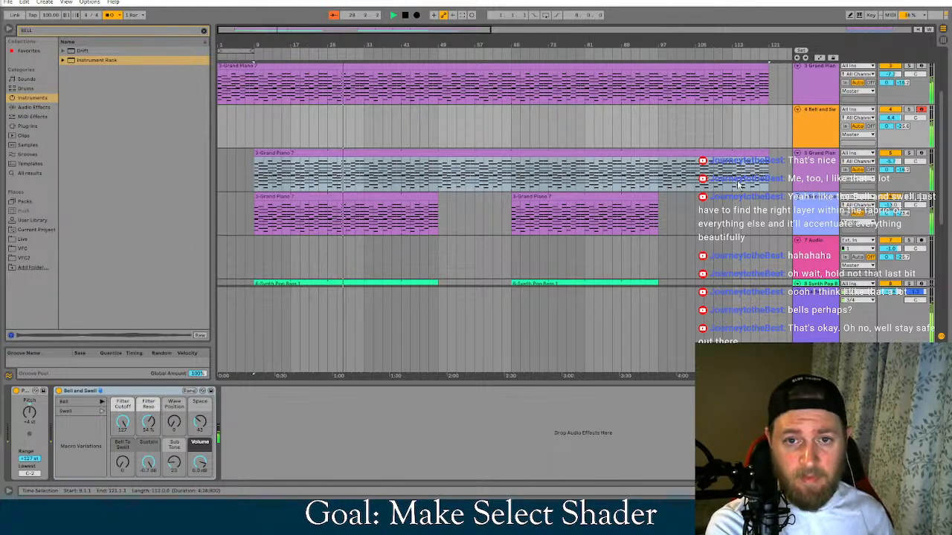
pyautogui.moveTo(890, 117); pyautogui.dragTo(890, 144)
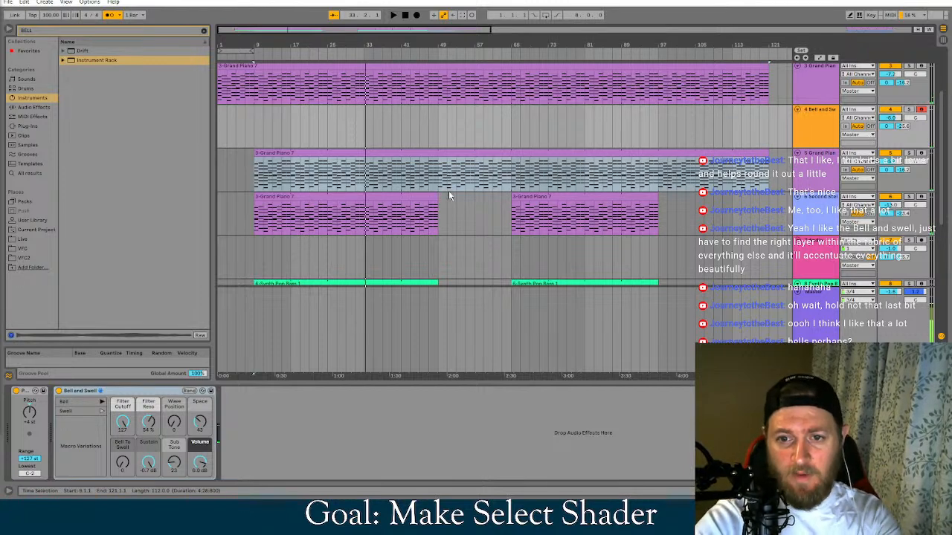
# Shorten the first clips on the Second Stellar Strings, second Grand Piano and Synth Pop Bass tracks to end at bar 33
pyautogui.moveTo(438, 214); pyautogui.dragTo(364, 214)
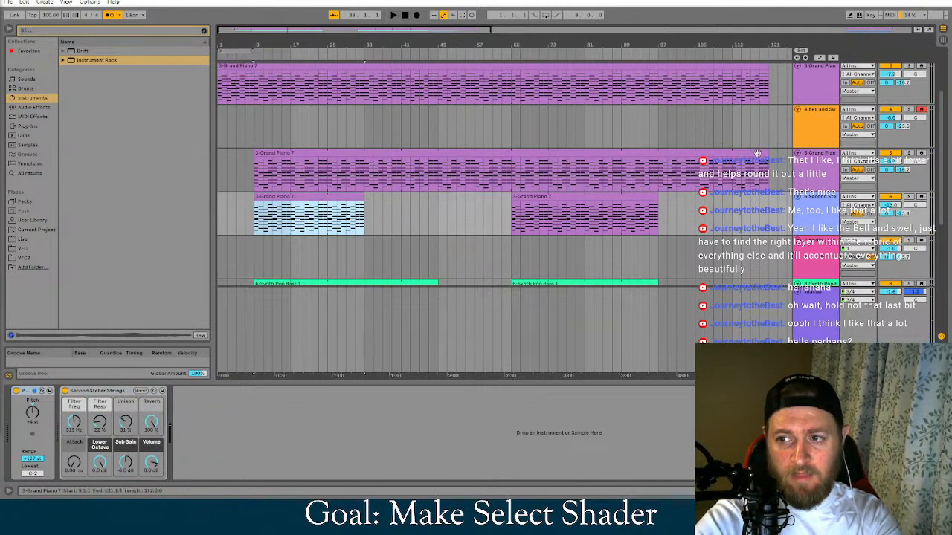
pyautogui.moveTo(770, 157); pyautogui.dragTo(378, 178)
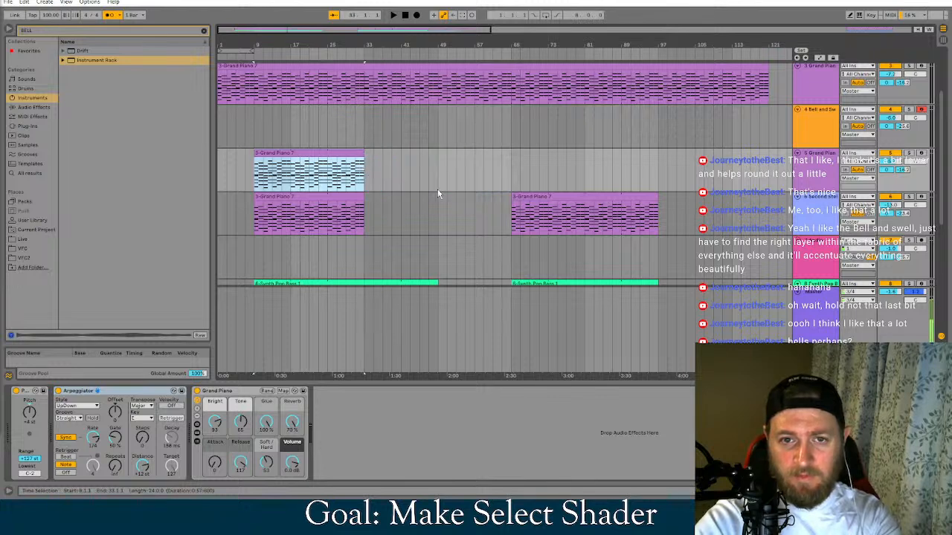
pyautogui.scroll(-2, 437, 190)
pyautogui.moveTo(434, 253); pyautogui.dragTo(365, 254)
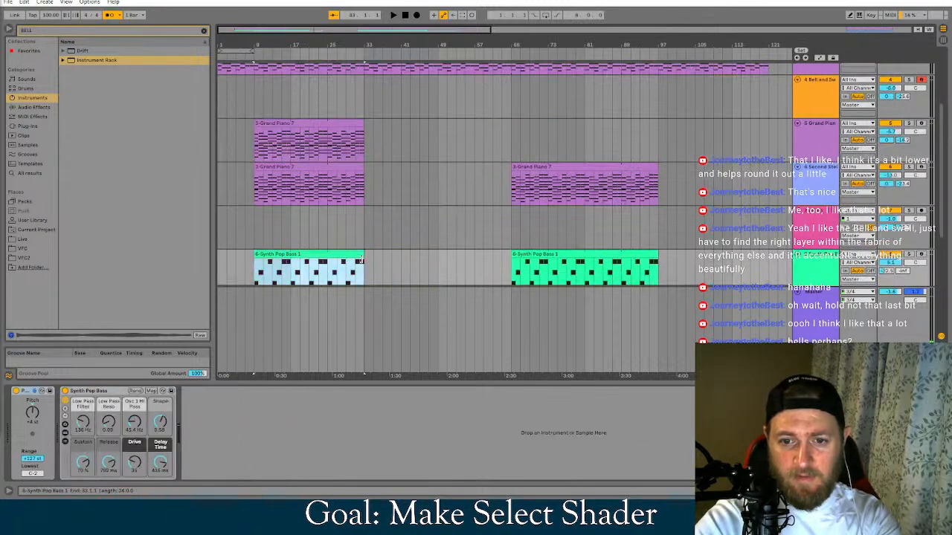
# Delete the Basic Wind Lead 2 clip that starts at bar 33
pyautogui.scroll(-3, 372, 246)
pyautogui.click(426, 219)
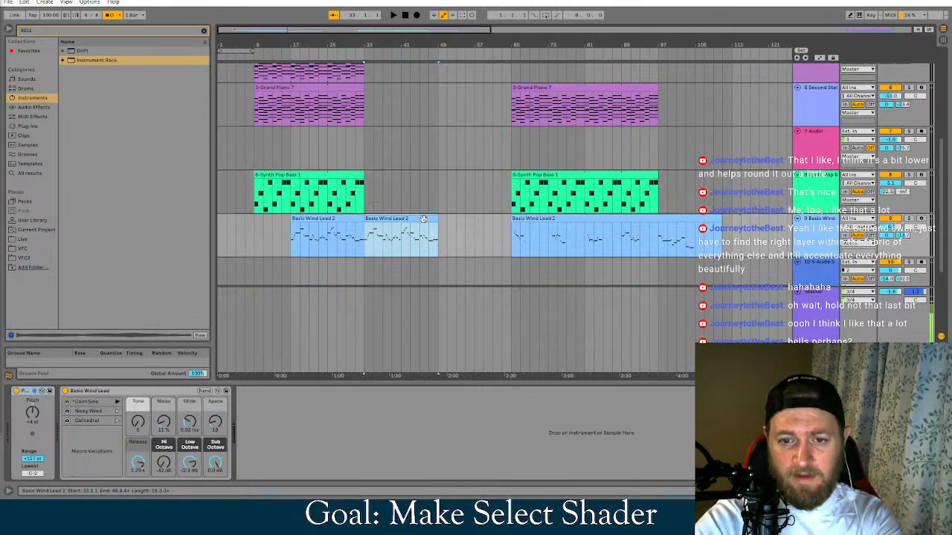
pyautogui.press('Delete')
# Copy the first Grand Piano and Second Stellar Strings clips to bar 49, and delete the leftover strings clip starting at bar 73
pyautogui.scroll(3, 427, 225)
pyautogui.scroll(1, 478, 236)
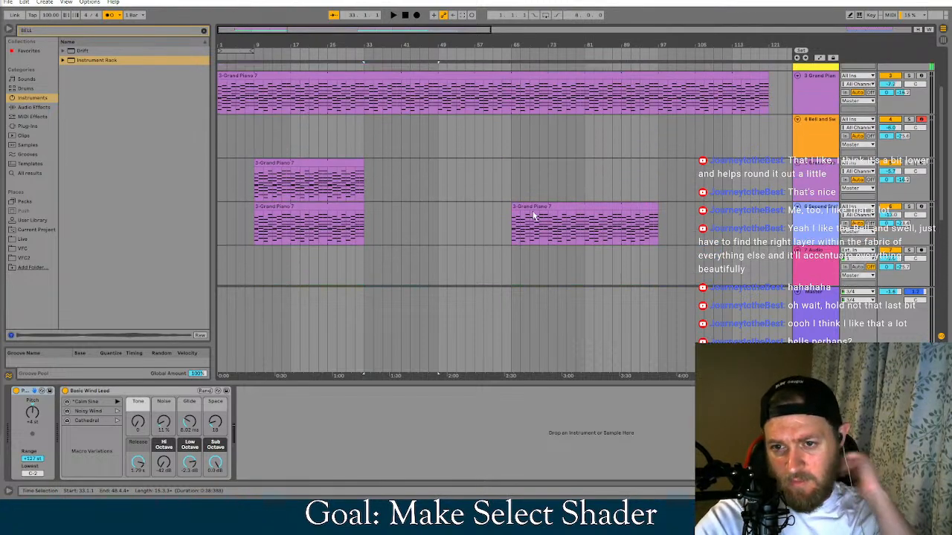
pyautogui.click(350, 208)
pyautogui.keyDown('shift'); pyautogui.click(337, 161); pyautogui.keyUp('shift')
pyautogui.keyDown('ctrl'); pyautogui.moveTo(334, 160); pyautogui.dragTo(519, 172); pyautogui.keyUp('ctrl')
pyautogui.click(574, 207)
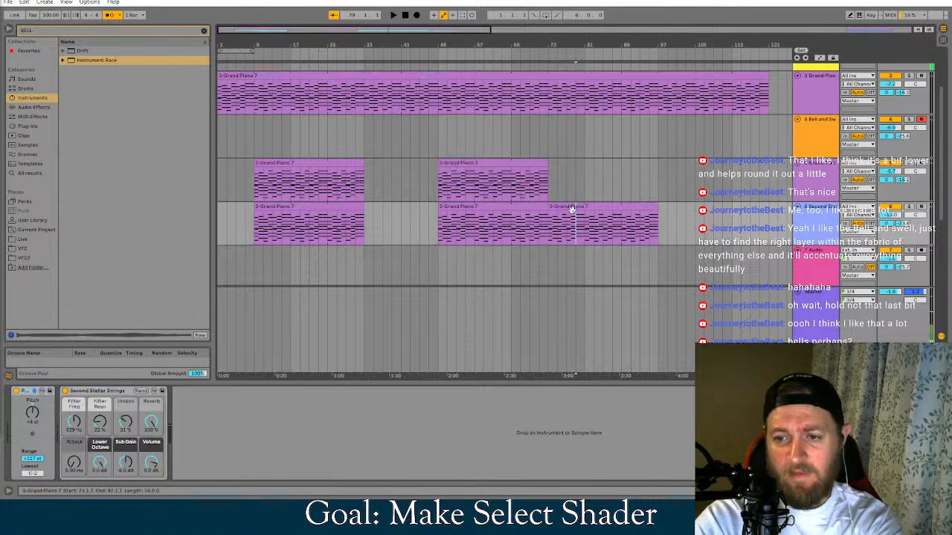
pyautogui.press('Delete')
# Move the second Synth Pop Bass and Basic Wind Lead clips to start at bar 49, with the lead clip ending at about bar 81
pyautogui.scroll(-3, 557, 204)
pyautogui.moveTo(544, 201); pyautogui.dragTo(468, 200)
pyautogui.moveTo(524, 245); pyautogui.dragTo(449, 255)
pyautogui.scroll(-2, 637, 253)
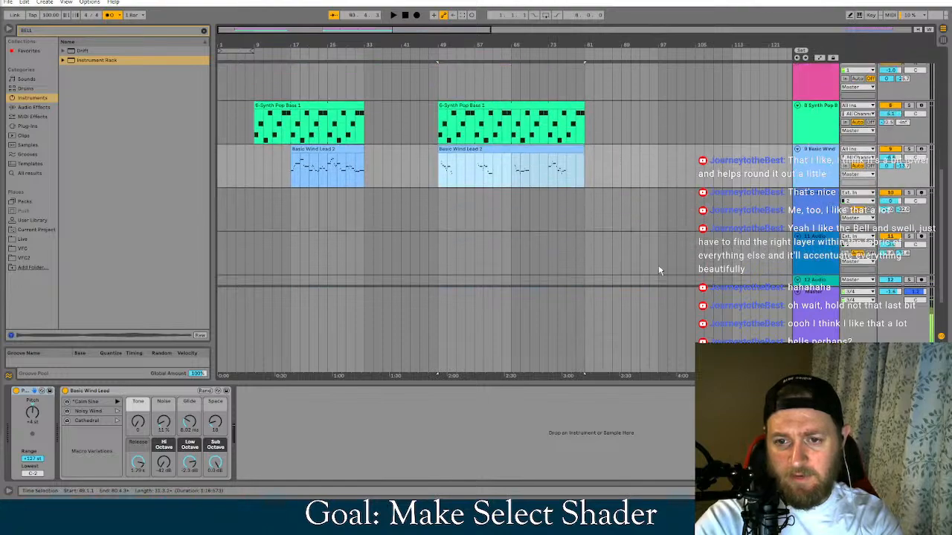
# Shorten the second clips on the Synth Pop Bass, Second Stellar Strings, second Grand Piano and Basic Wind Lead tracks to end at bar 65
pyautogui.scroll(4, 644, 238)
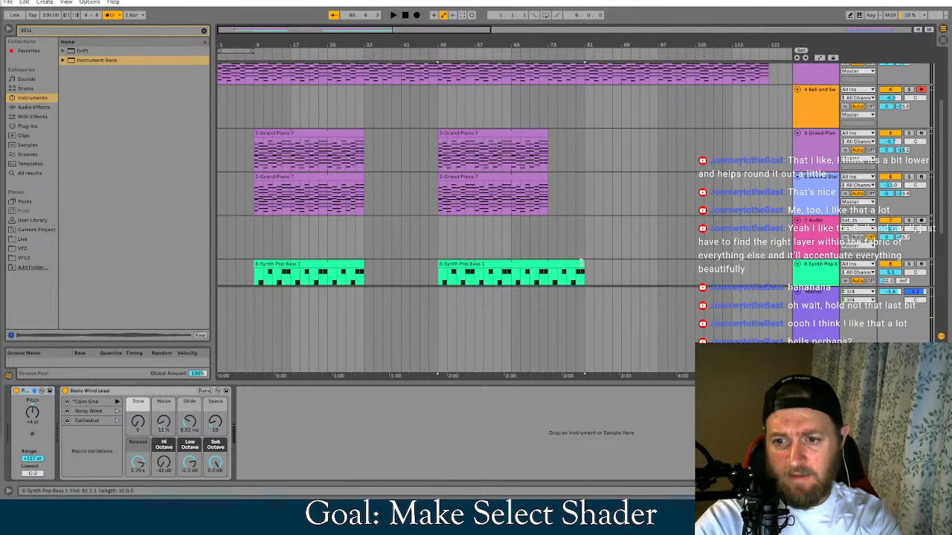
pyautogui.moveTo(580, 262); pyautogui.dragTo(511, 264)
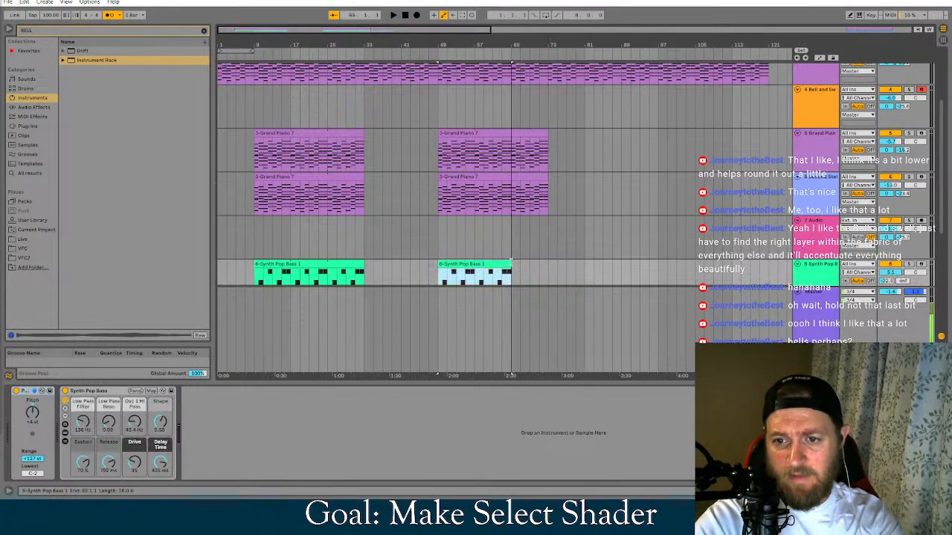
pyautogui.click(542, 176)
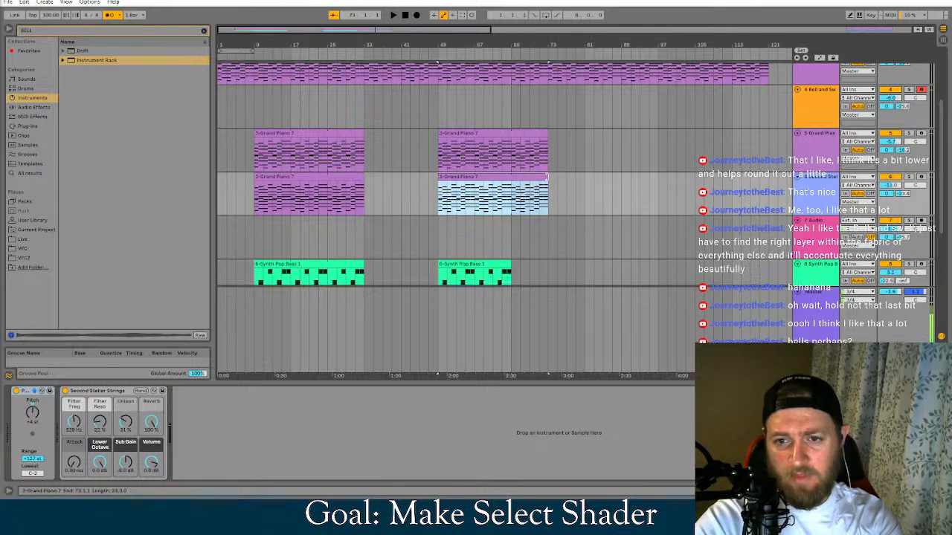
pyautogui.moveTo(541, 176); pyautogui.dragTo(511, 175)
pyautogui.moveTo(546, 133); pyautogui.dragTo(511, 133)
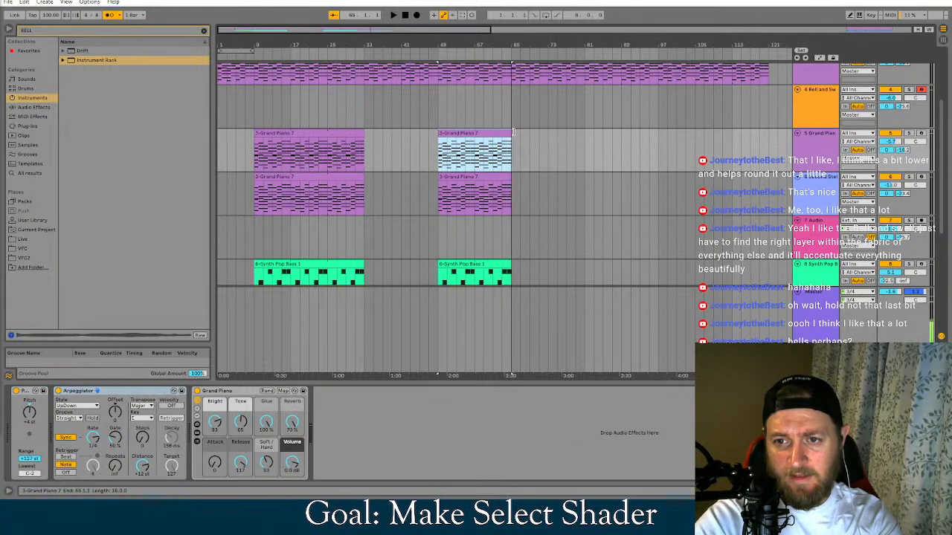
pyautogui.scroll(-2, 531, 203)
pyautogui.click(527, 225)
pyautogui.moveTo(556, 246); pyautogui.dragTo(511, 245)
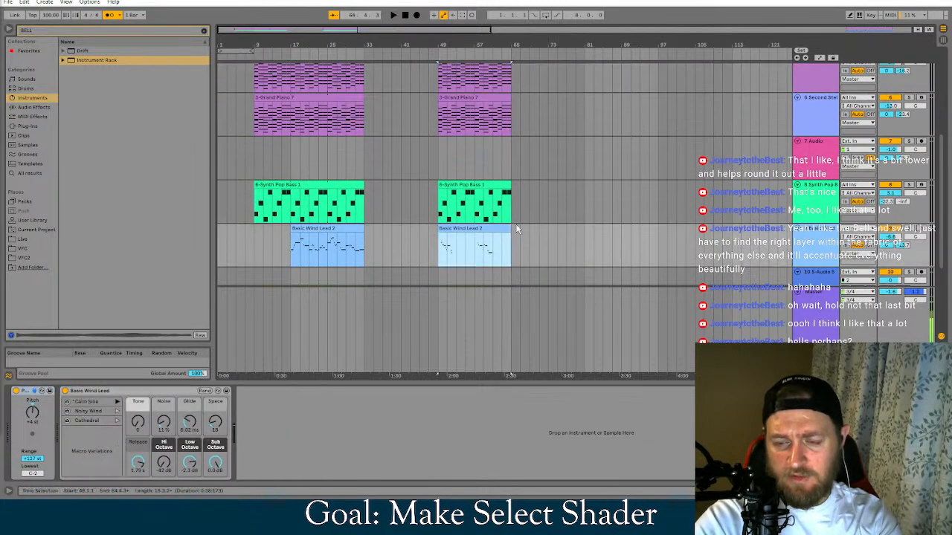
# Shorten the long clip on the first Grand Piano track to end at bar 73 and play the song from the beginning
pyautogui.scroll(5, 571, 212)
pyautogui.moveTo(763, 117); pyautogui.dragTo(548, 119)
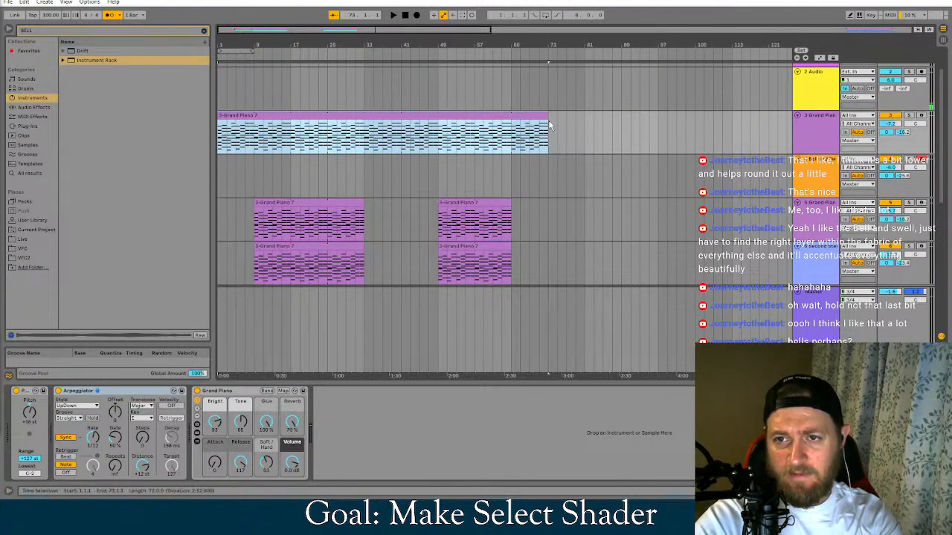
pyautogui.click(404, 15)
pyautogui.click(394, 15)
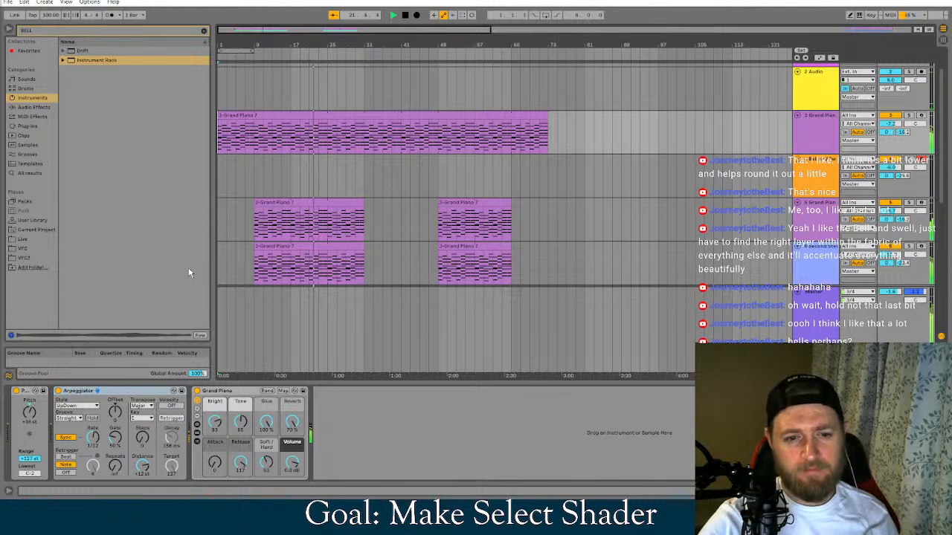
# Set the Basic Wind Lead's Noise to 24 %, Hi Octave to -22 dB and Glide to 1.00 s during playback
pyautogui.scroll(-5, 574, 278)
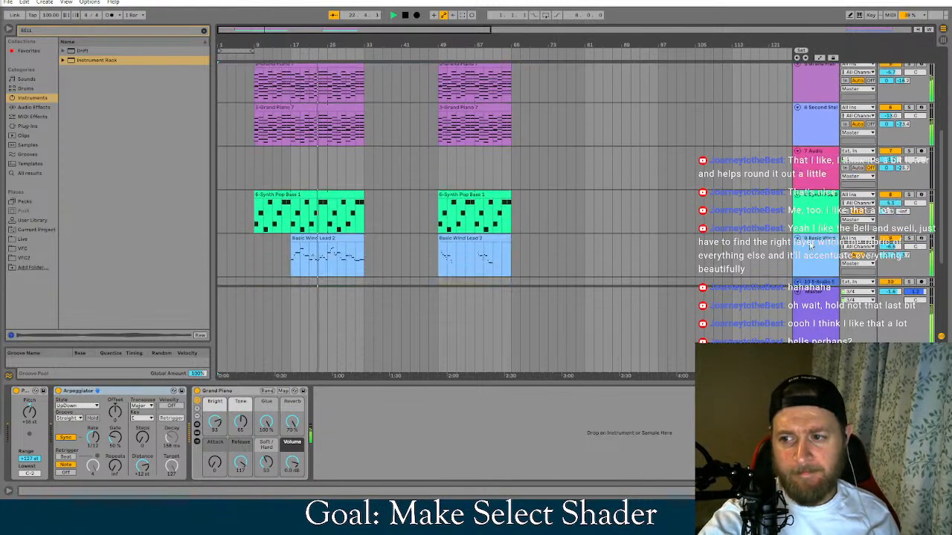
pyautogui.click(806, 209)
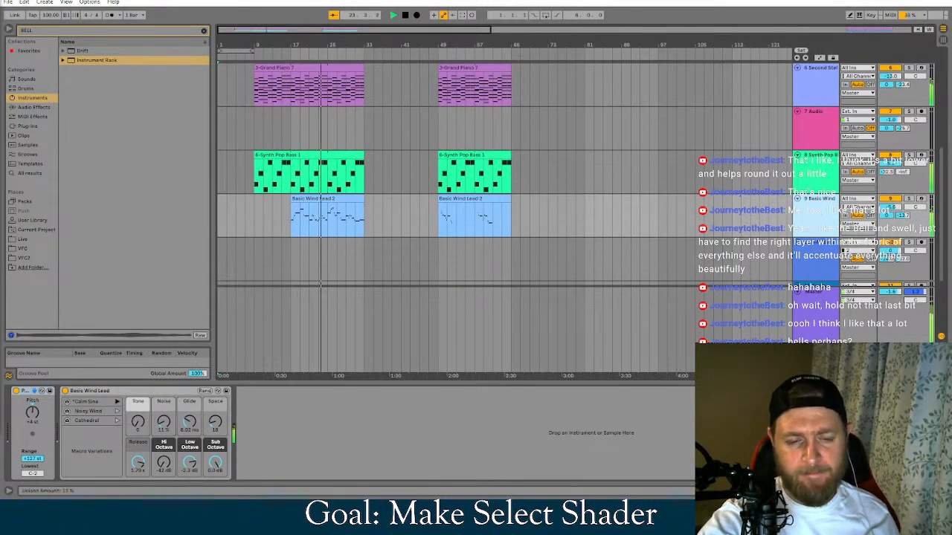
pyautogui.moveTo(164, 422); pyautogui.dragTo(165, 449)
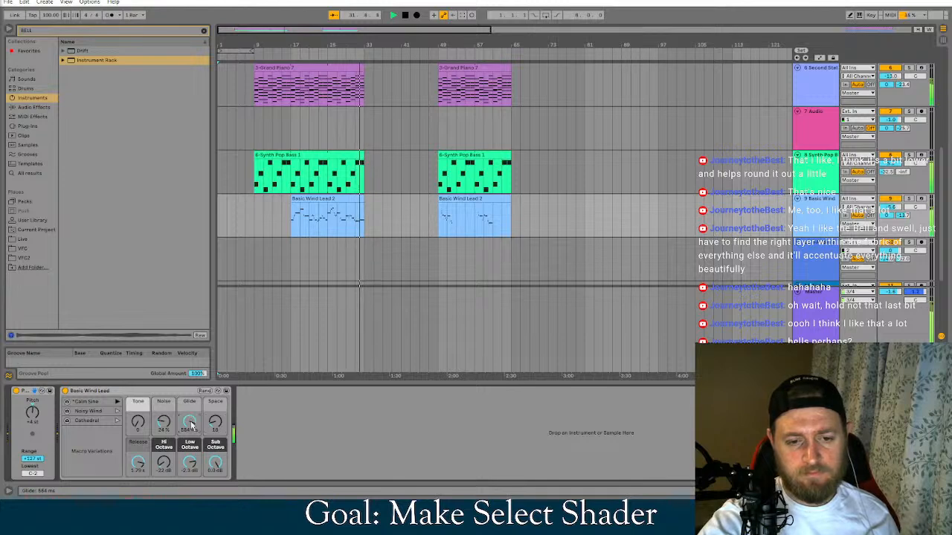
pyautogui.moveTo(192, 426); pyautogui.dragTo(192, 394)
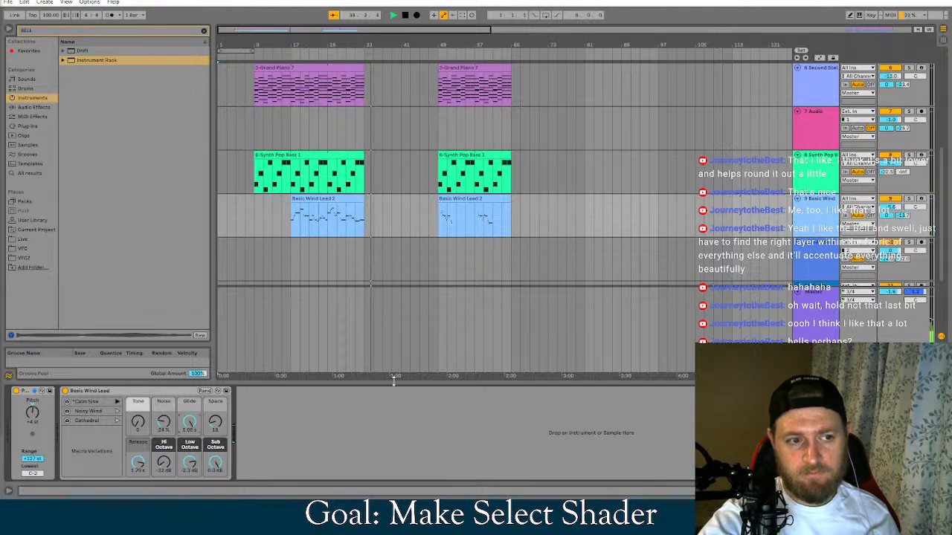
# Shorten the long clip on the first Grand Piano track to end at bar 37
pyautogui.scroll(3, 448, 343)
pyautogui.scroll(6, 479, 231)
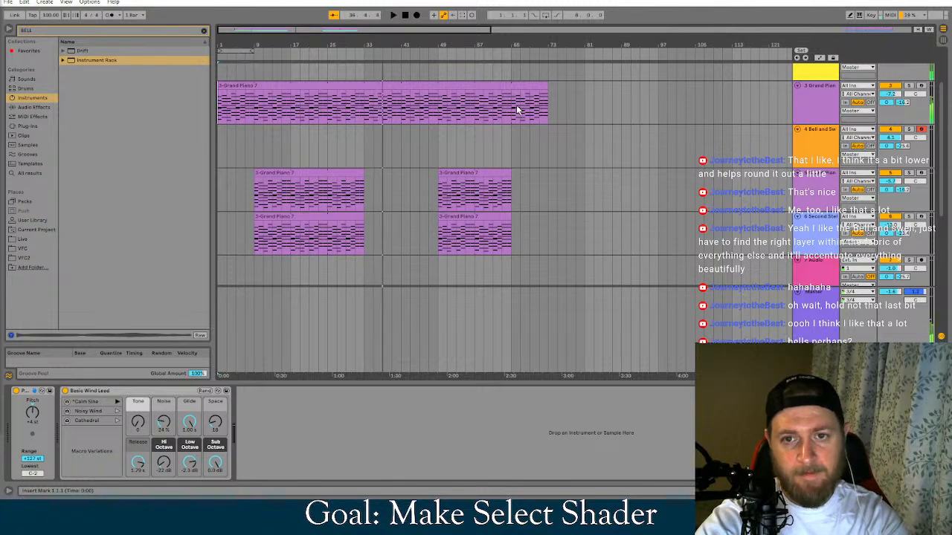
pyautogui.moveTo(545, 83); pyautogui.dragTo(382, 83)
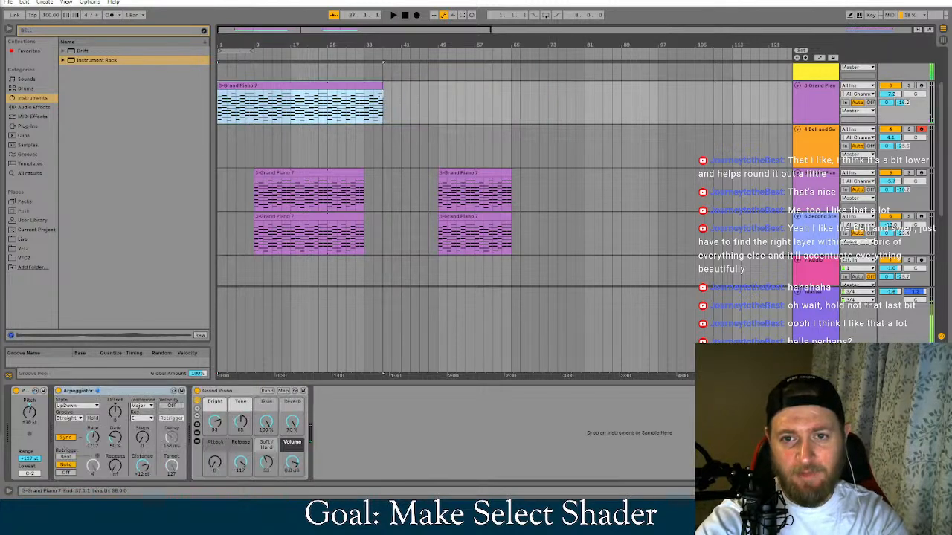
# Move the second clips on the lower Grand Piano, Second Stellar Strings, Synth Pop Bass and Basic Wind Lead tracks to start at bar 37
pyautogui.moveTo(455, 173); pyautogui.dragTo(399, 178)
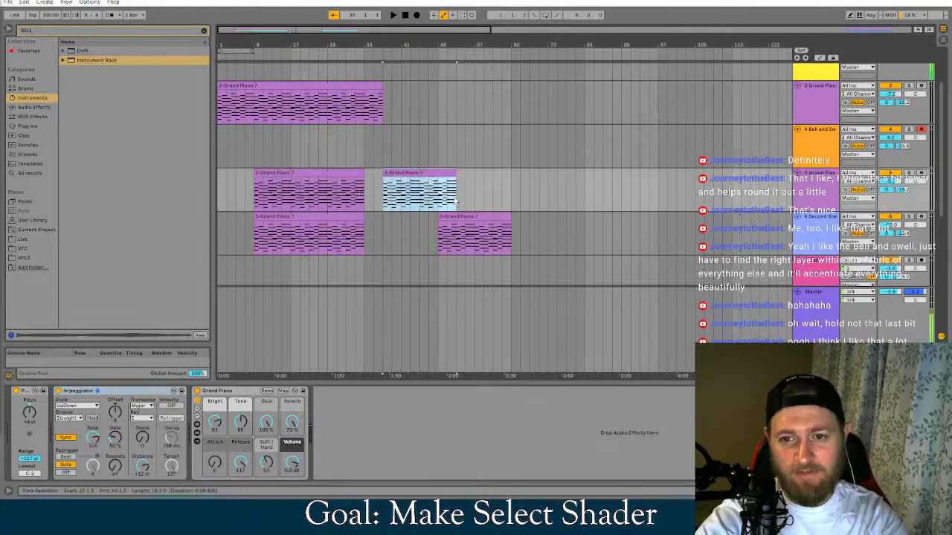
pyautogui.moveTo(458, 217); pyautogui.dragTo(402, 217)
pyautogui.scroll(-3, 459, 209)
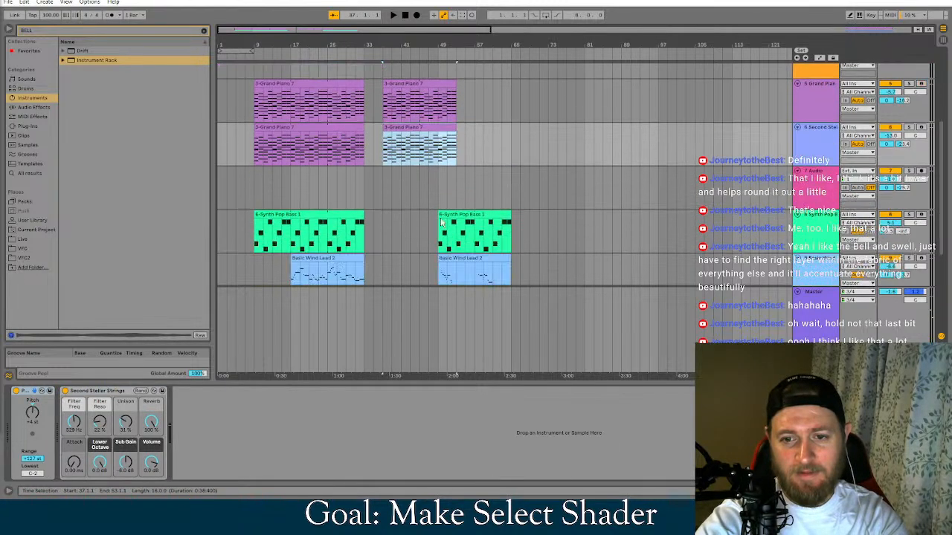
pyautogui.click(459, 209)
pyautogui.keyDown('shift'); pyautogui.click(455, 247); pyautogui.keyUp('shift')
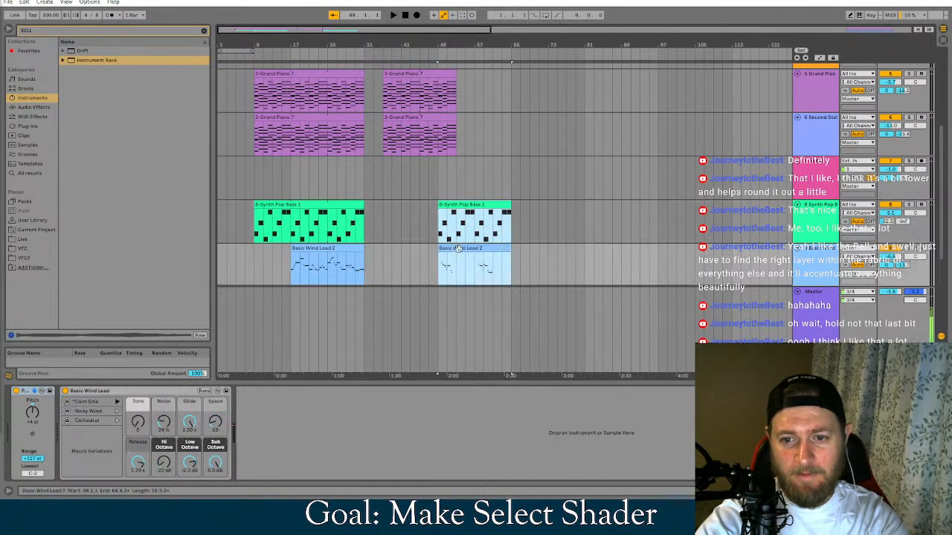
pyautogui.moveTo(458, 206); pyautogui.dragTo(411, 205)
# Duplicate the first Grand Piano track's clip so that the copy runs from bar 37 to bar 73
pyautogui.scroll(3, 430, 193)
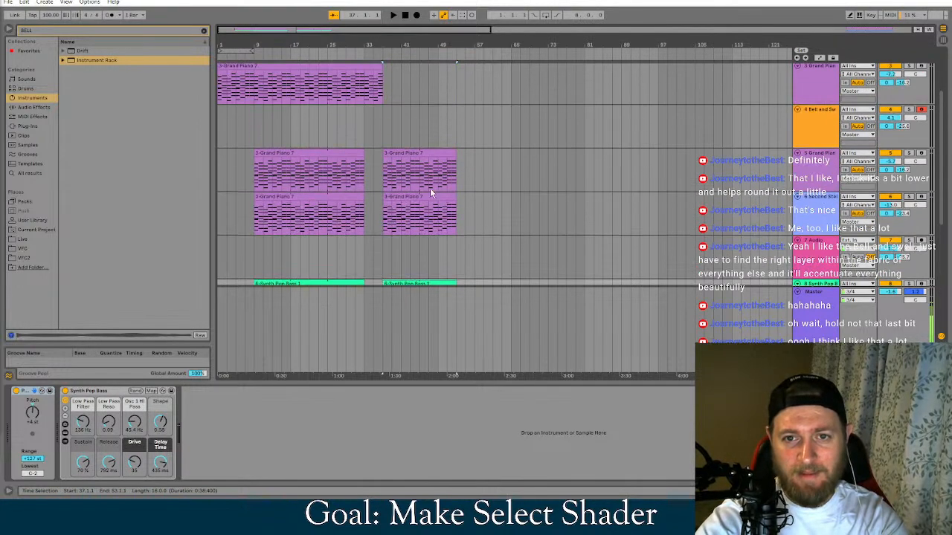
pyautogui.scroll(1, 390, 85)
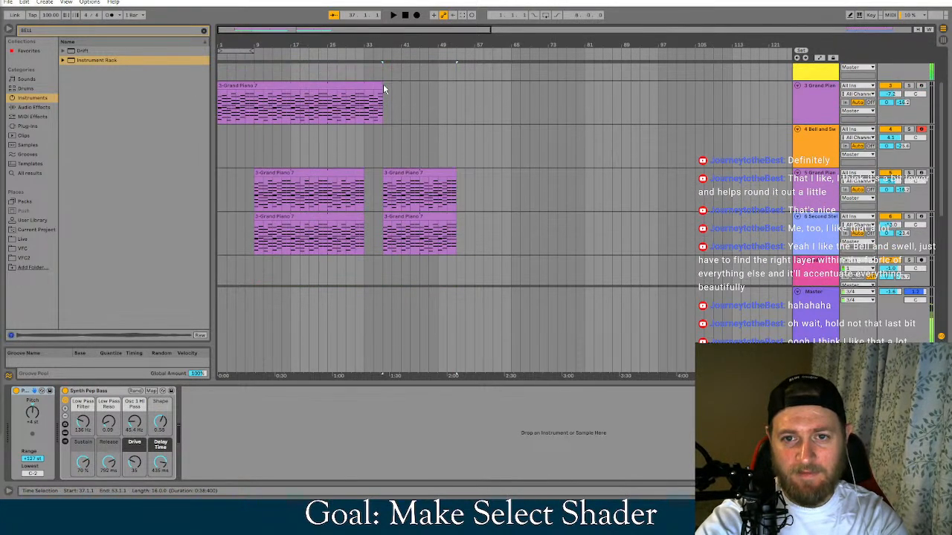
pyautogui.click(383, 89)
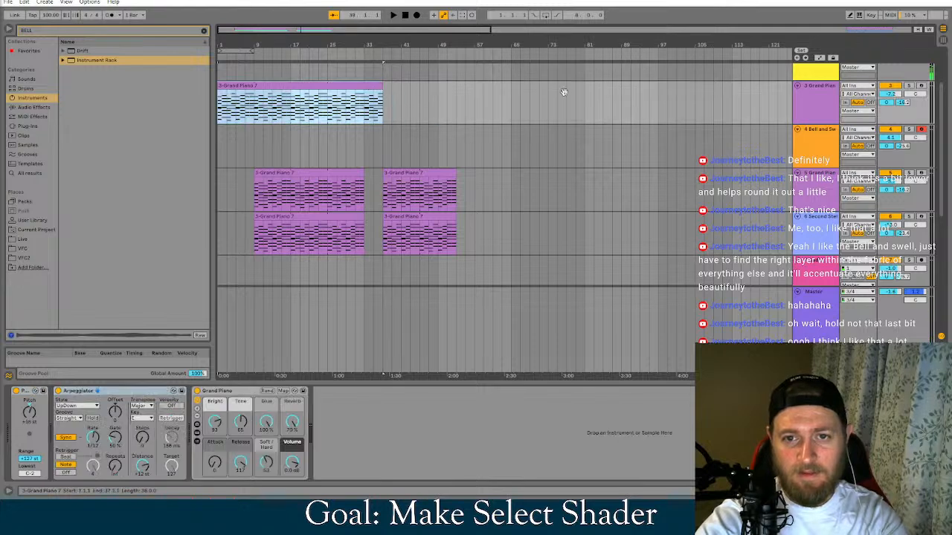
pyautogui.keyDown('ctrl'); pyautogui.moveTo(563, 92); pyautogui.dragTo(575, 93); pyautogui.keyUp('ctrl')
pyautogui.moveTo(507, 85); pyautogui.dragTo(476, 92)
# Play from bar 25 and set the Basic Wind Lead's Hi Octave to -24 dB and its track volume to -7.9 dB
pyautogui.click(328, 77)
pyautogui.press('space')
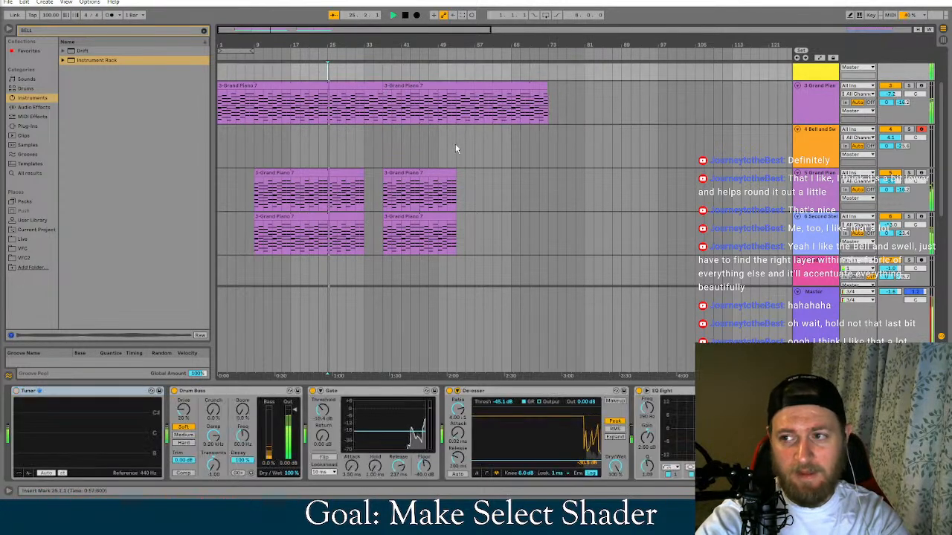
pyautogui.scroll(1, 483, 200)
pyautogui.scroll(-1, 483, 216)
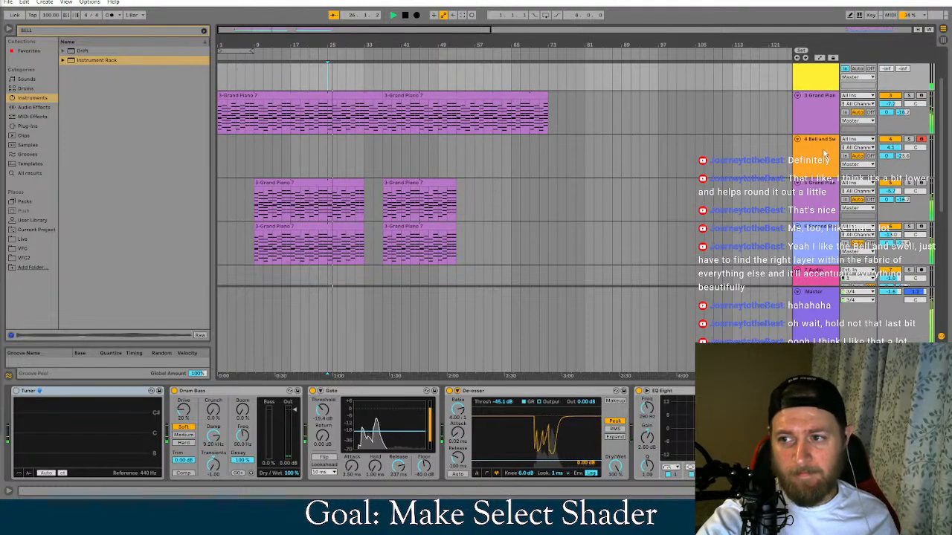
pyautogui.scroll(-6, 571, 211)
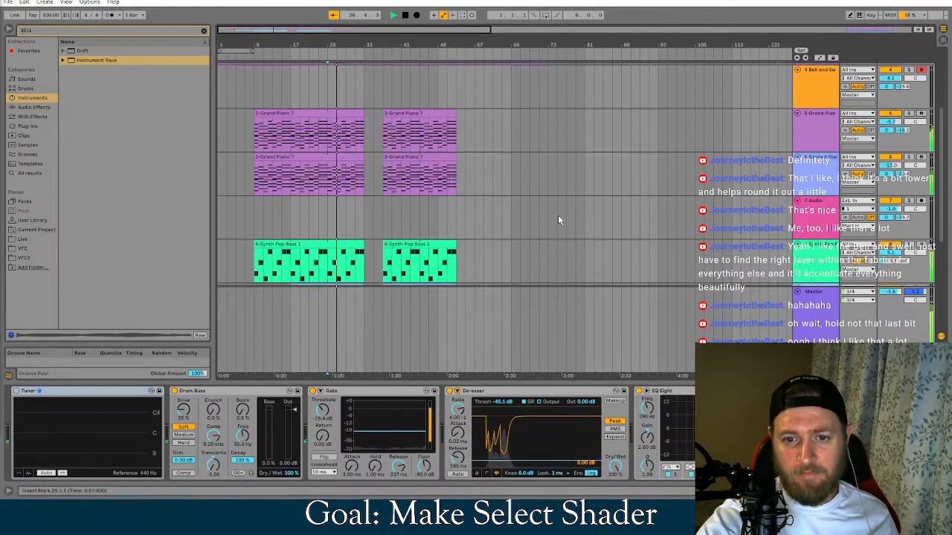
pyautogui.click(819, 220)
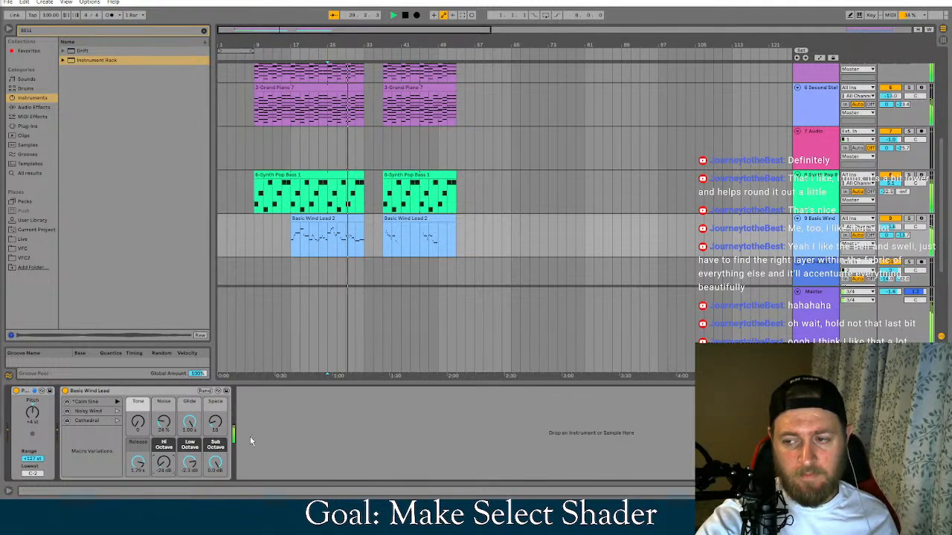
pyautogui.moveTo(892, 228); pyautogui.dragTo(892, 236)
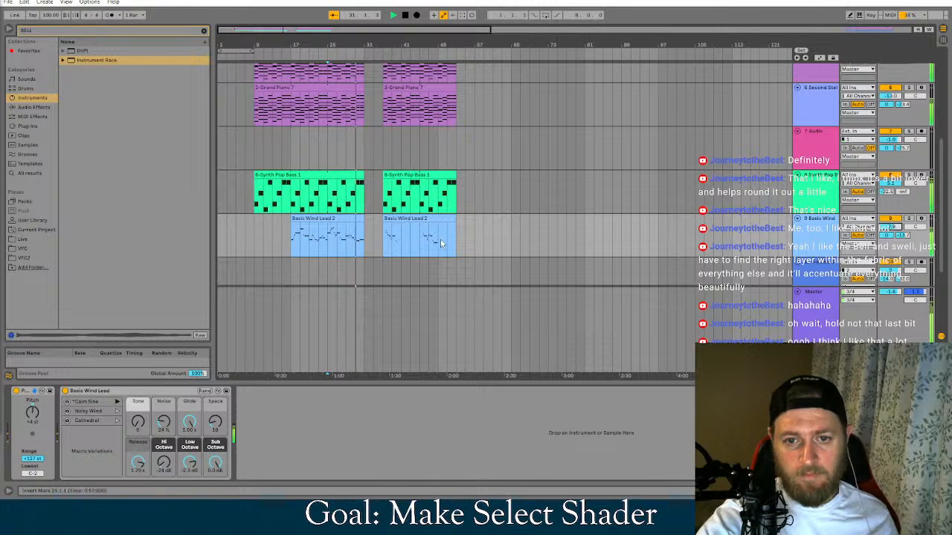
# Shorten the second clip on the first Grand Piano track to end at bar 61
pyautogui.scroll(2, 468, 252)
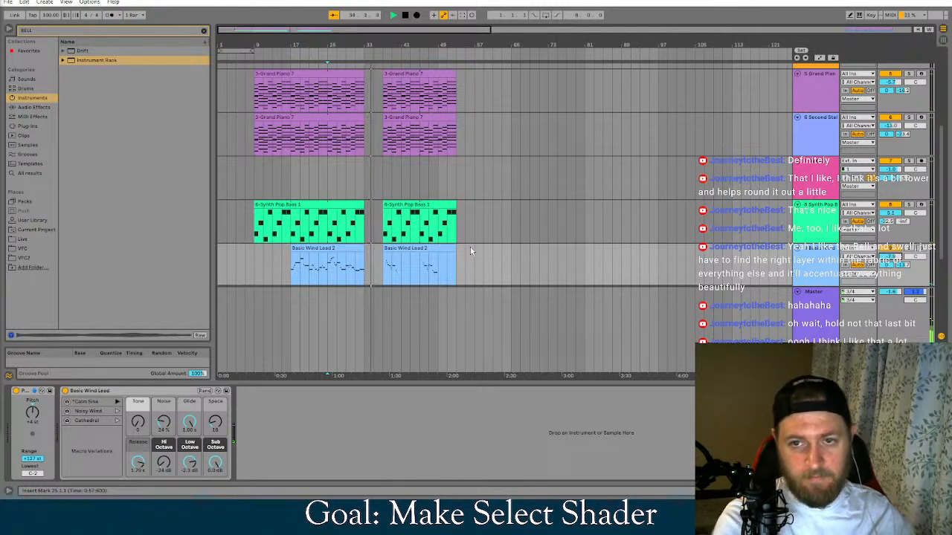
pyautogui.press('u')
pyautogui.scroll(3, 513, 108)
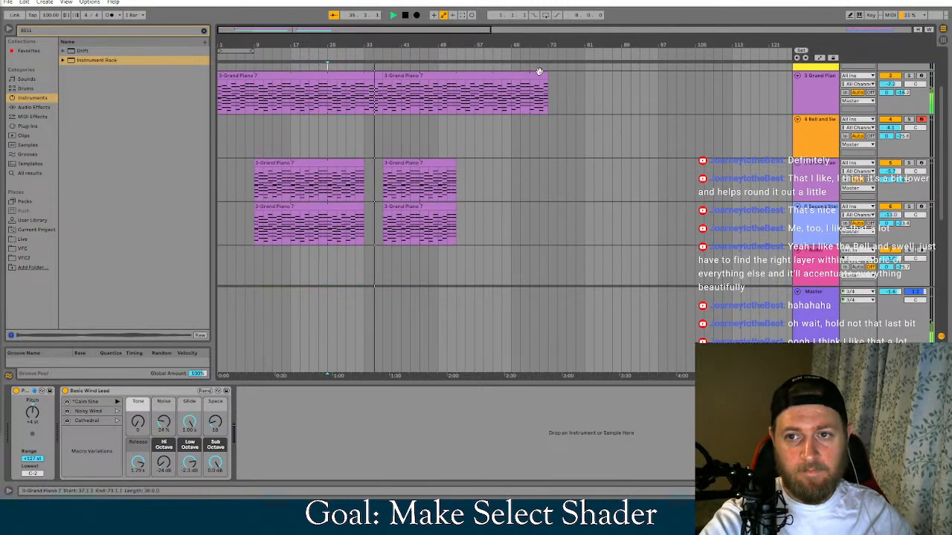
pyautogui.moveTo(546, 74); pyautogui.dragTo(497, 91)
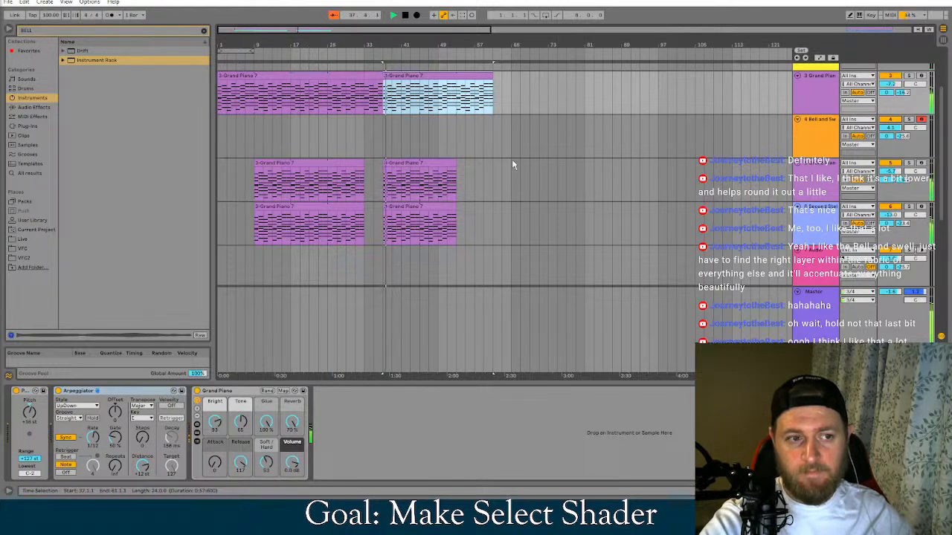
# Reset the Basic Wind Lead's Glide to 8.02 ms and replay the arrangement from bar 35
pyautogui.scroll(-5, 516, 173)
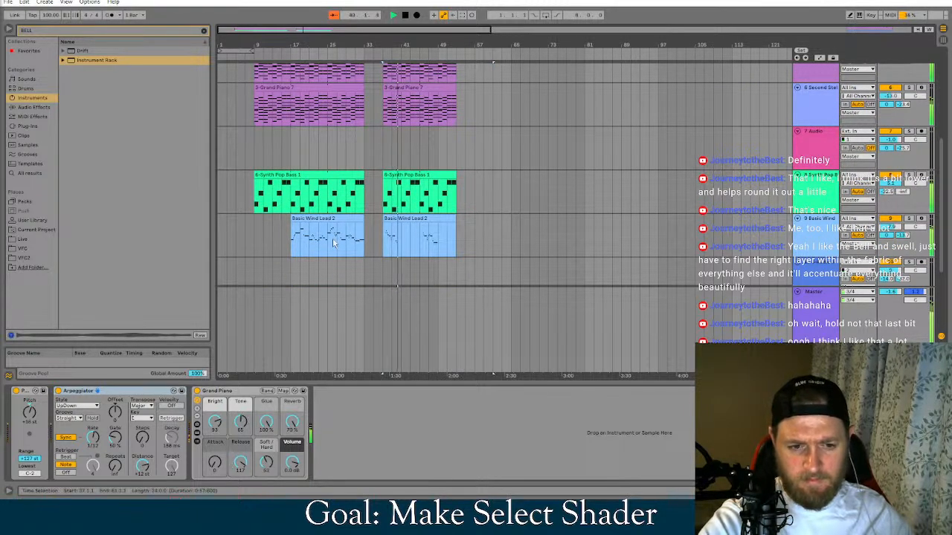
pyautogui.click(418, 219)
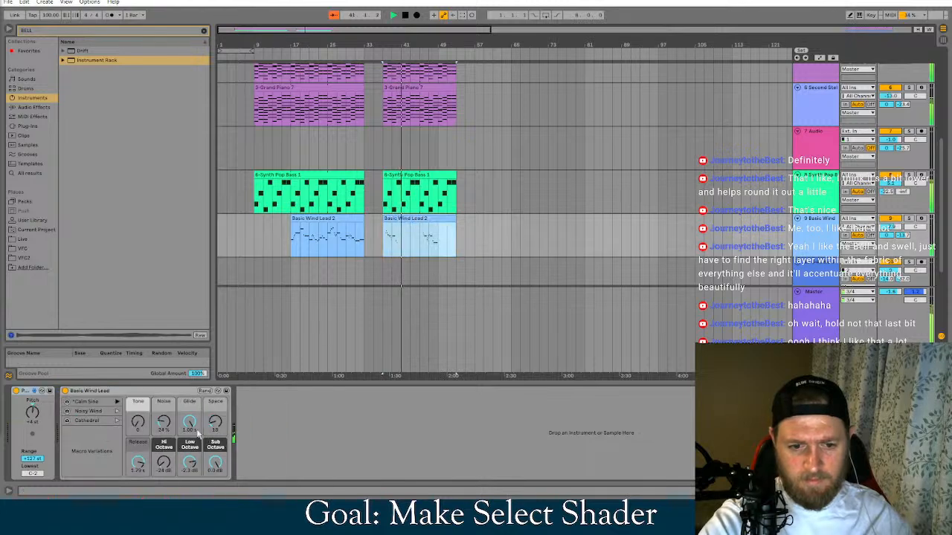
pyautogui.scroll(1, 492, 240)
pyautogui.scroll(2, 492, 239)
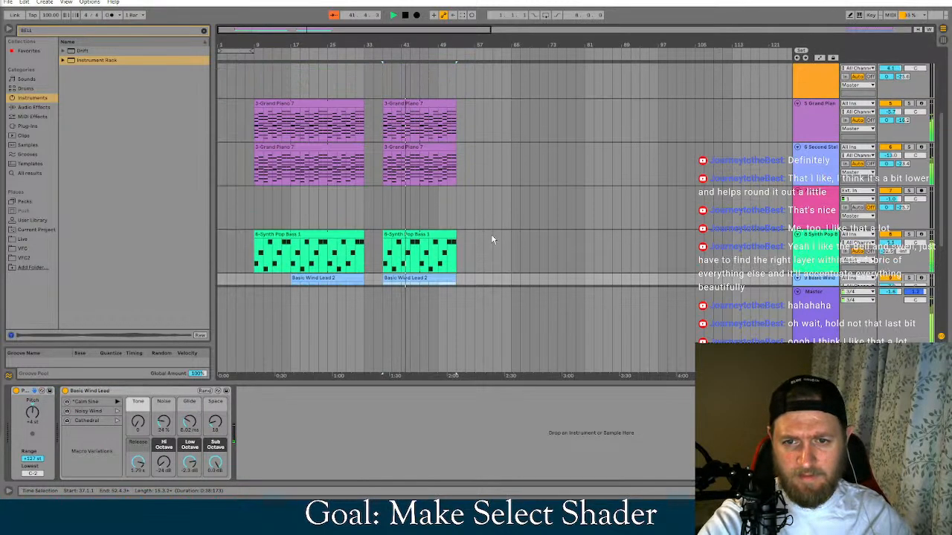
pyautogui.click(488, 154)
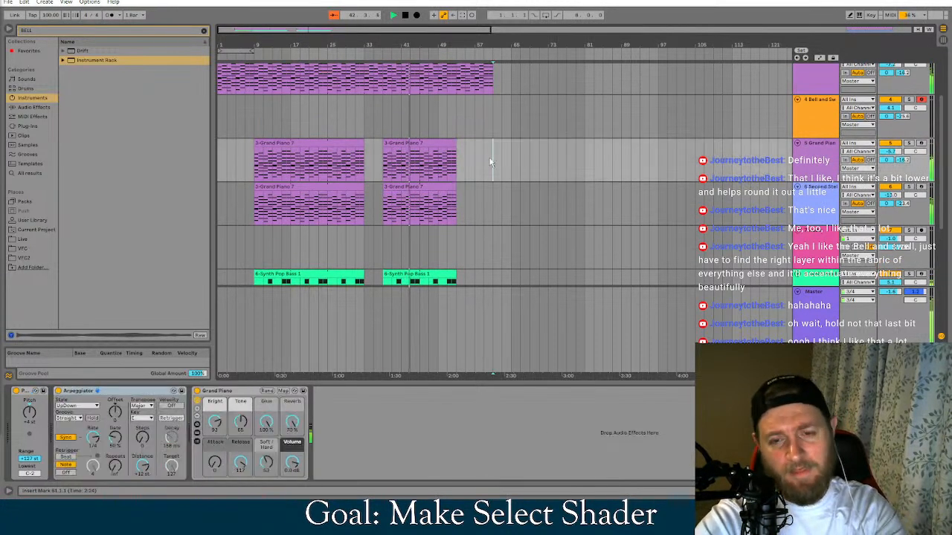
pyautogui.scroll(1, 454, 173)
pyautogui.click(372, 65)
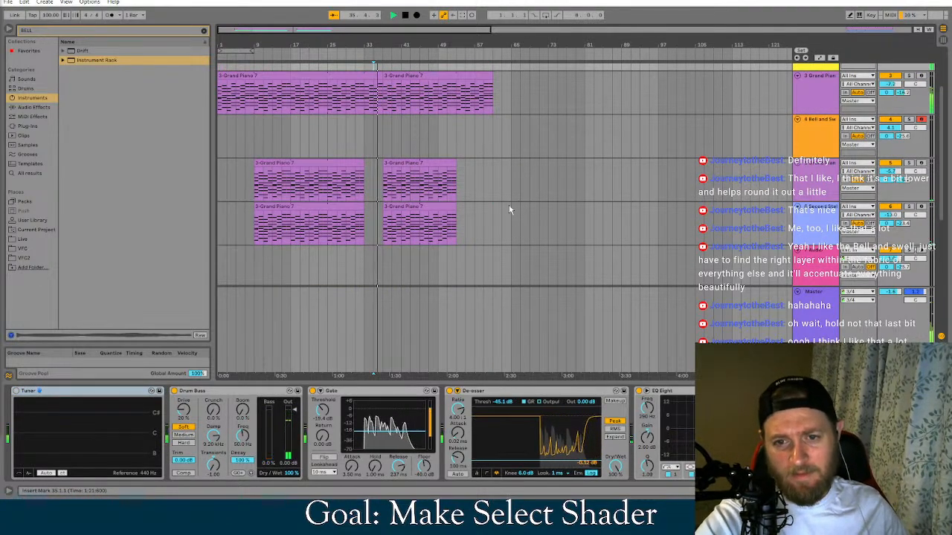
# Replace the Basic Wind Lead clip at bar 37 with a copy of the track's first clip
pyautogui.scroll(-3, 505, 212)
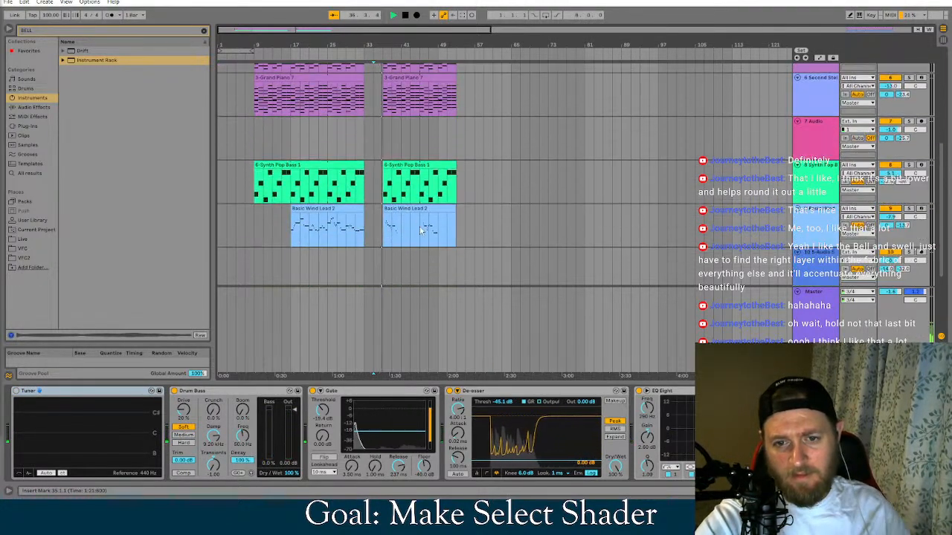
pyautogui.click(405, 210)
pyautogui.press('Delete')
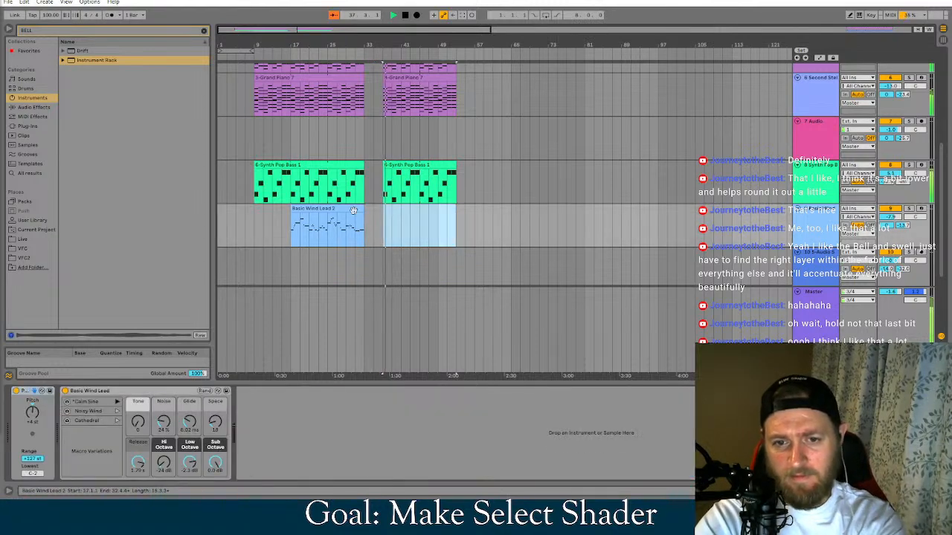
pyautogui.click(333, 211)
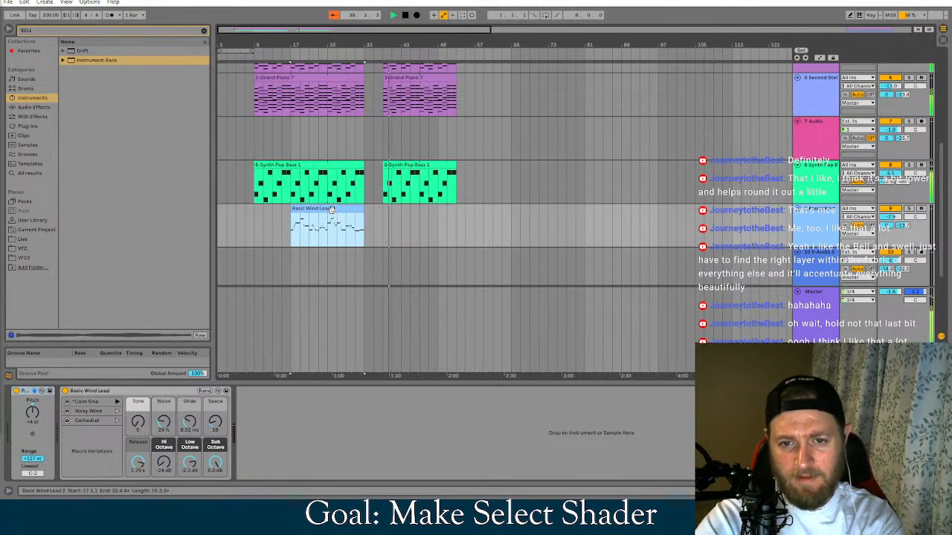
pyautogui.keyDown('ctrl'); pyautogui.moveTo(334, 211); pyautogui.dragTo(426, 212); pyautogui.keyUp('ctrl')
# Shorten the second Basic Wind Lead clip to end at bar 45 and replay the arrangement from bar 35
pyautogui.click(374, 167)
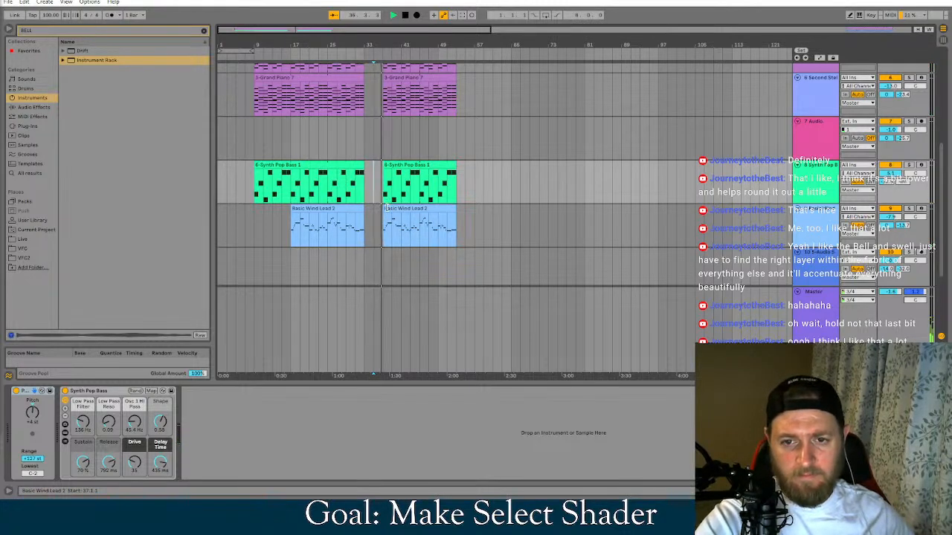
pyautogui.moveTo(386, 210)
pyautogui.mouseDown()
pyautogui.moveTo(421, 210)
pyautogui.moveTo(394, 210)
pyautogui.mouseUp()
pyautogui.click(377, 197)
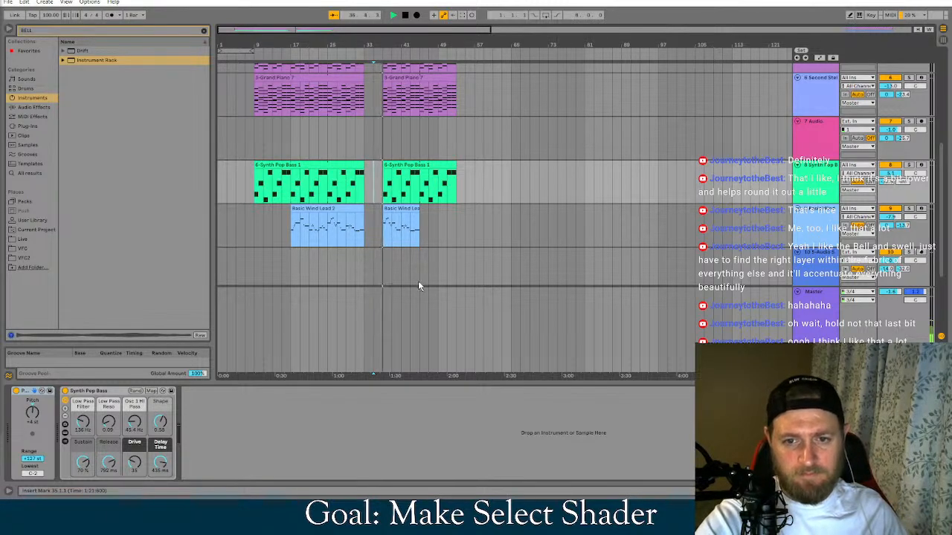
# Undo the recent arrangement edits until the second group of clips is back at bar 49
pyautogui.scroll(2, 502, 245)
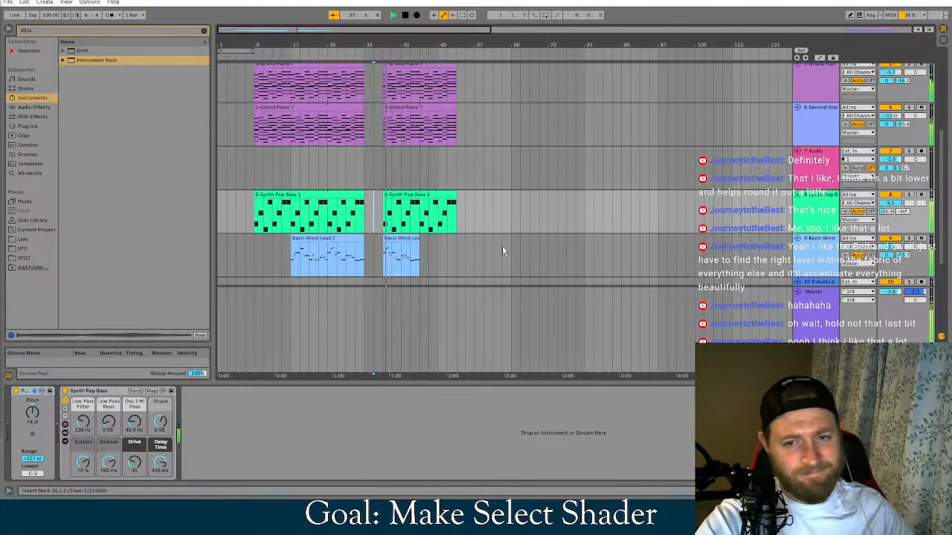
pyautogui.hotkey('ctrl', 'z')
pyautogui.hotkey('ctrl', 'z')
pyautogui.hotkey('ctrl', 'z')
pyautogui.hotkey('ctrl', 'z')
pyautogui.hotkey('ctrl', 'z')
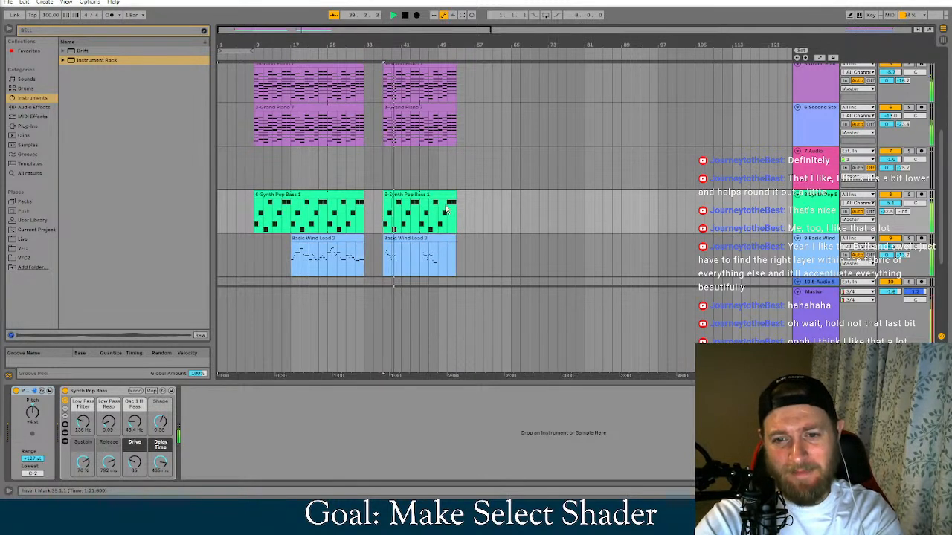
pyautogui.hotkey('ctrl', 'z')
pyautogui.hotkey('ctrl', 'z')
pyautogui.hotkey('ctrl', 'z')
pyautogui.hotkey('ctrl', 'z')
pyautogui.scroll(1, 446, 210)
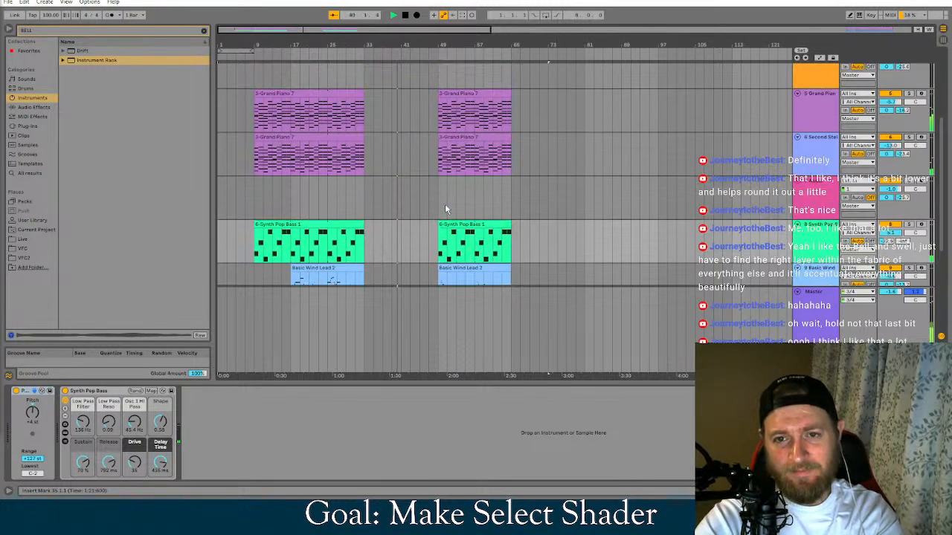
pyautogui.scroll(4, 452, 216)
pyautogui.scroll(-1, 522, 169)
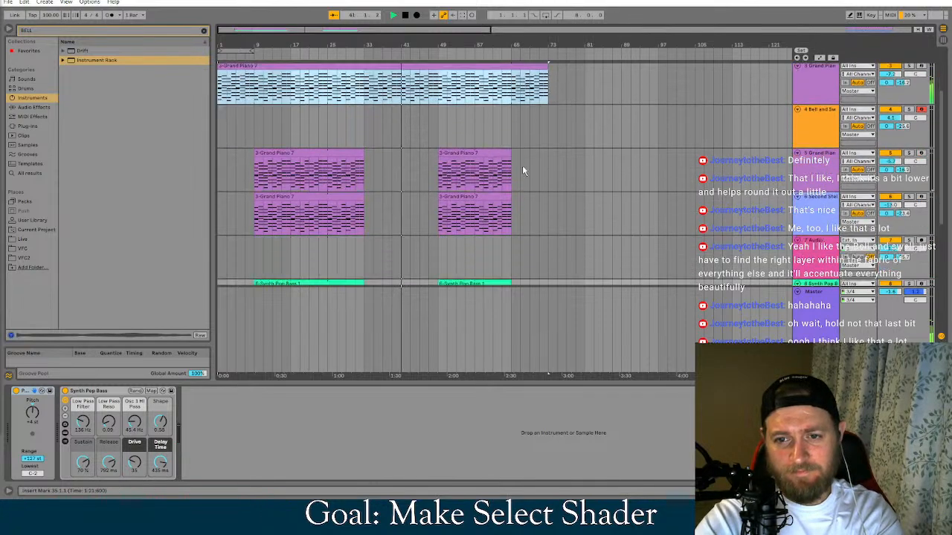
# Move the second group of Grand Piano, Synth Pop Bass and Basic Wind Lead clips earlier to start at bar 41
pyautogui.scroll(-2, 523, 167)
pyautogui.click(496, 113)
pyautogui.click(549, 111)
pyautogui.scroll(-1, 545, 105)
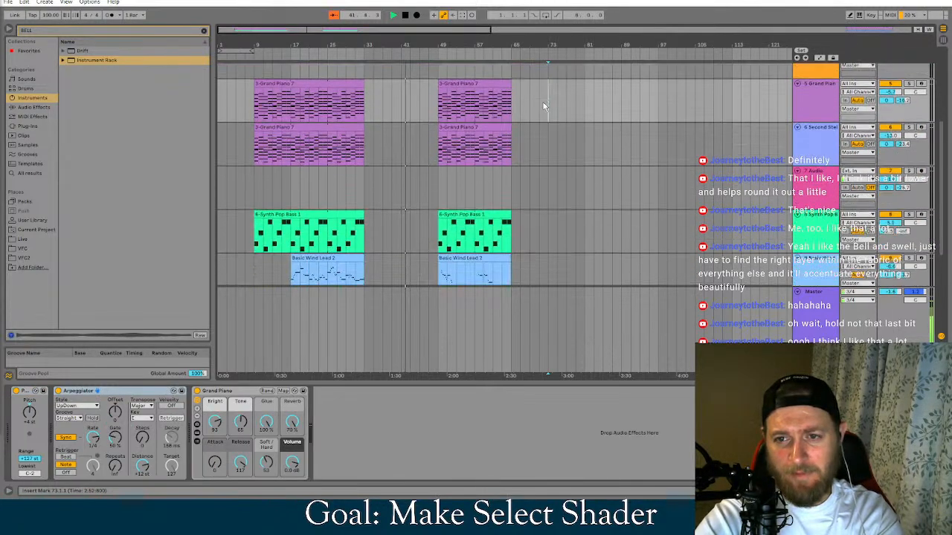
pyautogui.moveTo(519, 63); pyautogui.dragTo(436, 248)
pyautogui.scroll(-1, 425, 322)
pyautogui.scroll(5, 437, 247)
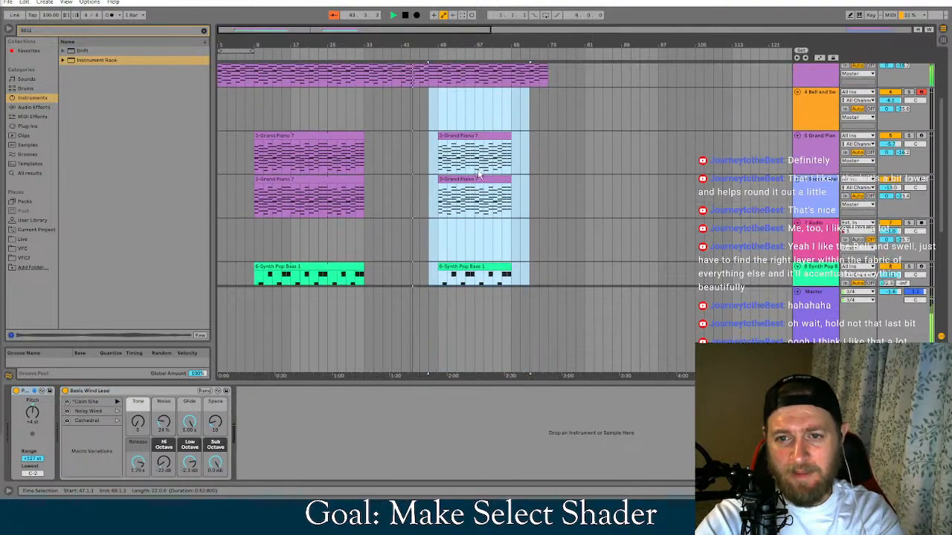
pyautogui.moveTo(479, 174); pyautogui.dragTo(452, 136)
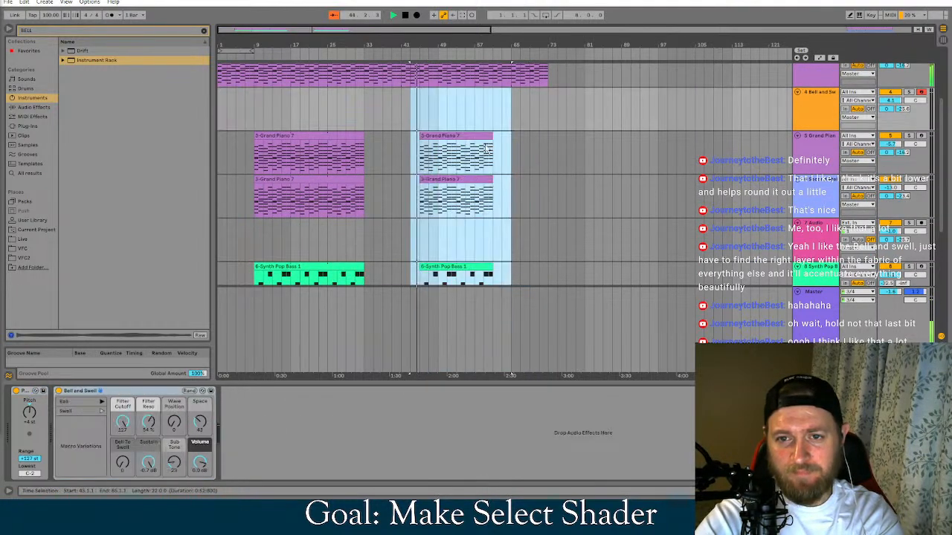
pyautogui.scroll(1, 512, 152)
pyautogui.scroll(2, 476, 179)
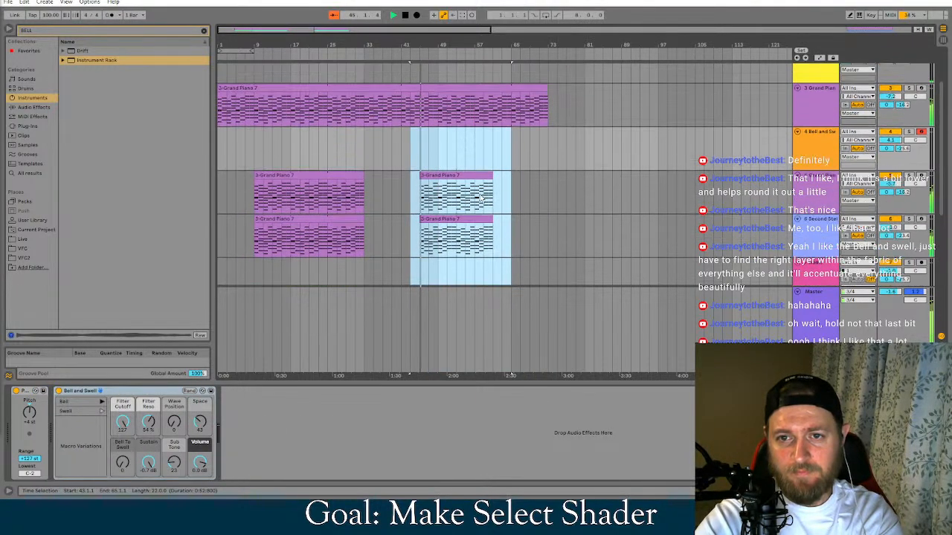
pyautogui.moveTo(441, 186); pyautogui.dragTo(421, 185)
pyautogui.scroll(-5, 452, 229)
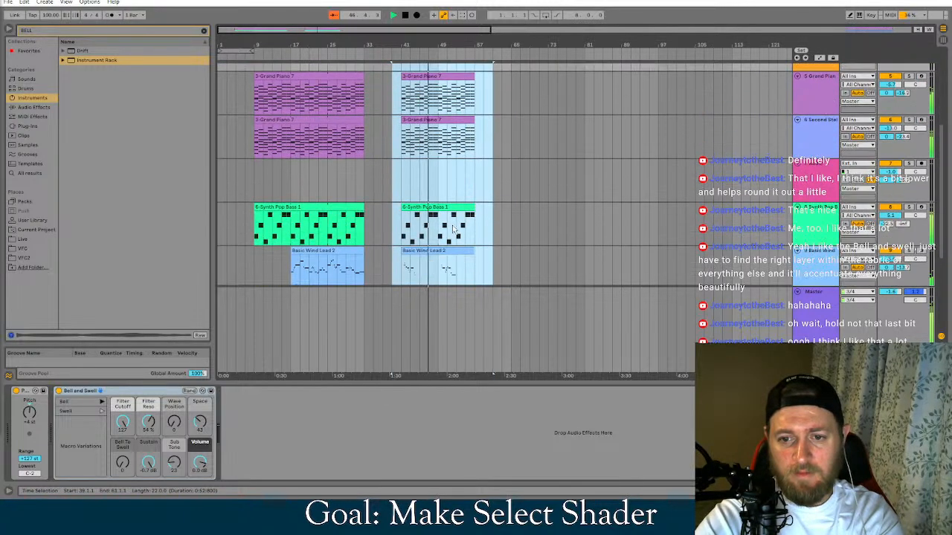
# Deselect the moved clips and set the Basic Wind Lead's Glide to 8.02 ms
pyautogui.click(547, 240)
pyautogui.click(818, 257)
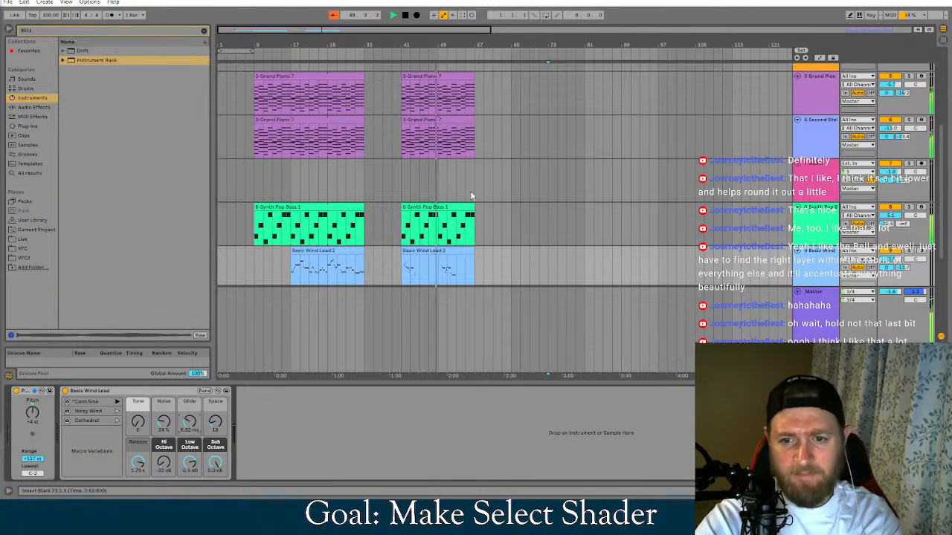
pyautogui.scroll(2, 426, 261)
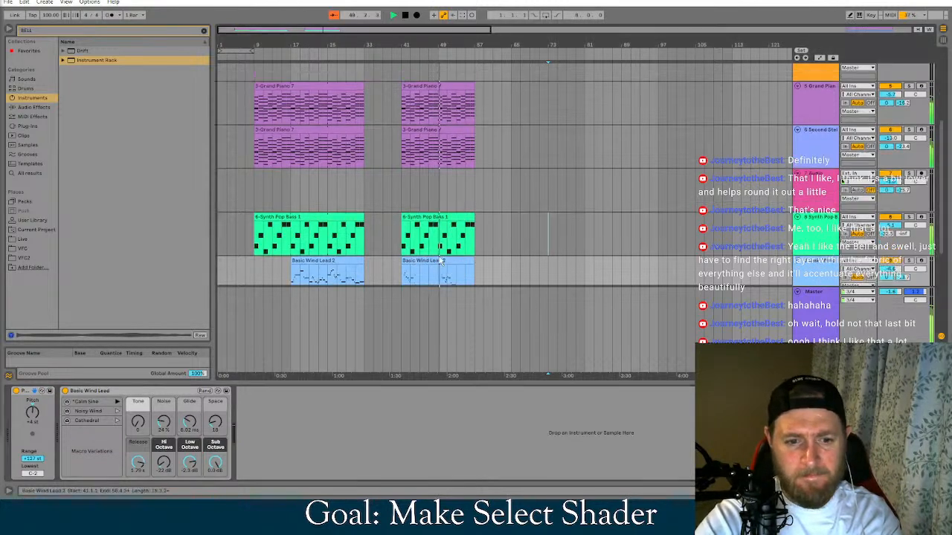
pyautogui.scroll(-2, 455, 248)
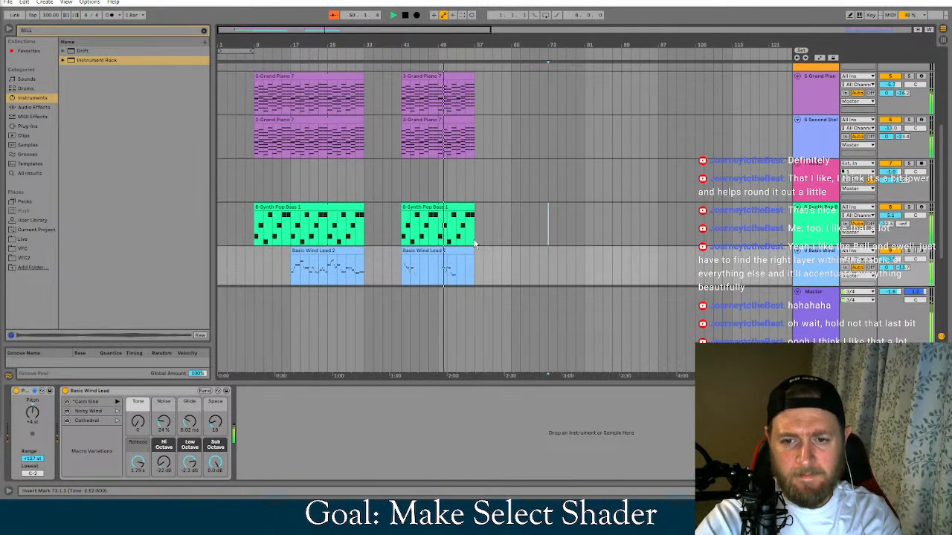
pyautogui.scroll(-1, 469, 246)
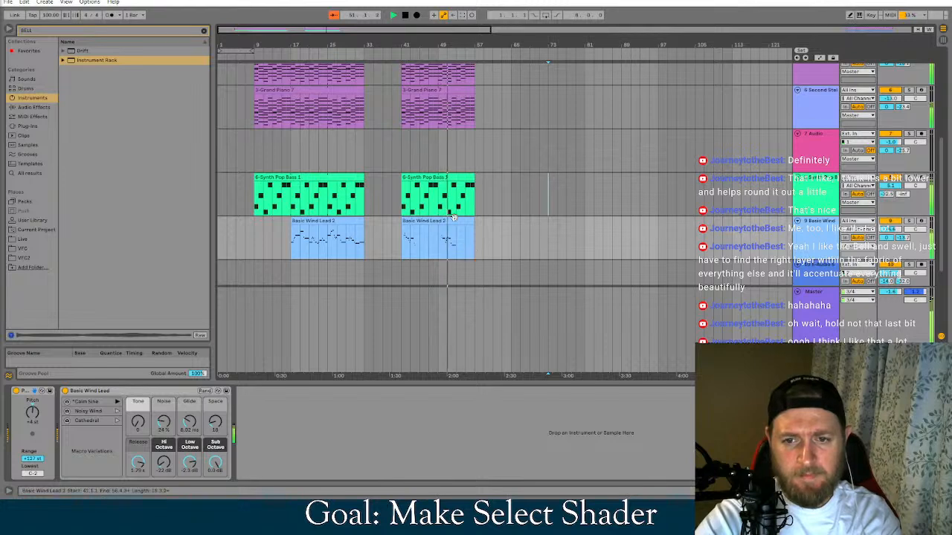
# Replace the Basic Wind Lead clip at bar 41 with a copy of the track's first clip
pyautogui.click(446, 220)
pyautogui.press('Delete')
pyautogui.click(305, 220)
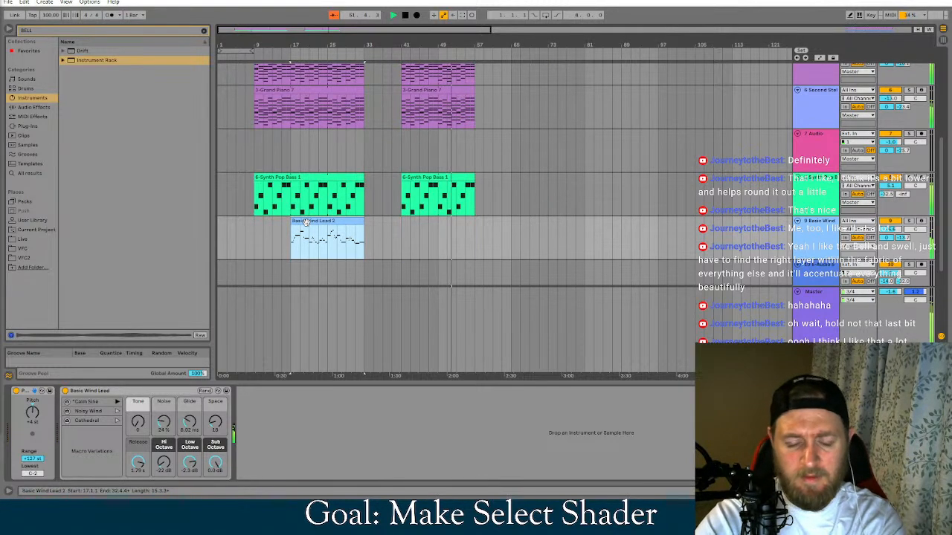
pyautogui.keyDown('ctrl'); pyautogui.moveTo(305, 221); pyautogui.dragTo(416, 220); pyautogui.keyUp('ctrl')
pyautogui.scroll(2, 496, 219)
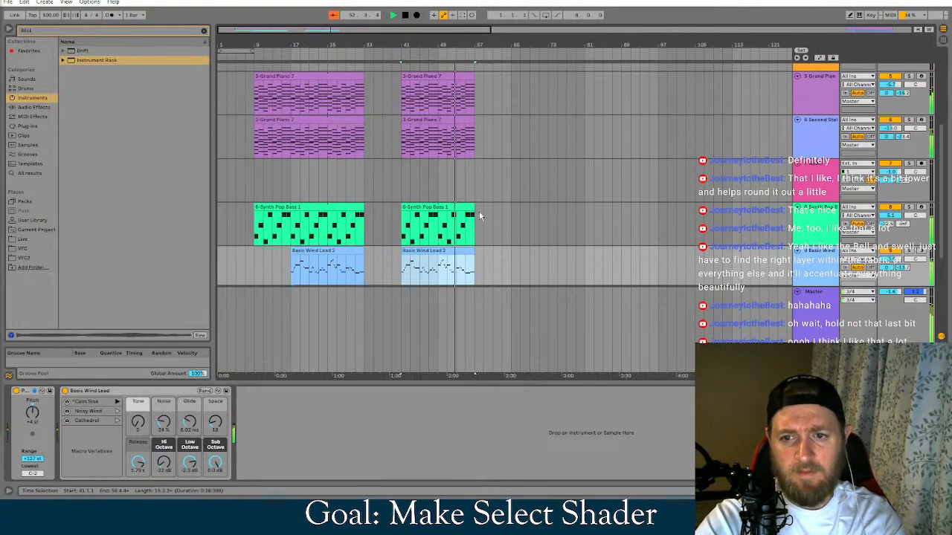
pyautogui.scroll(5, 498, 218)
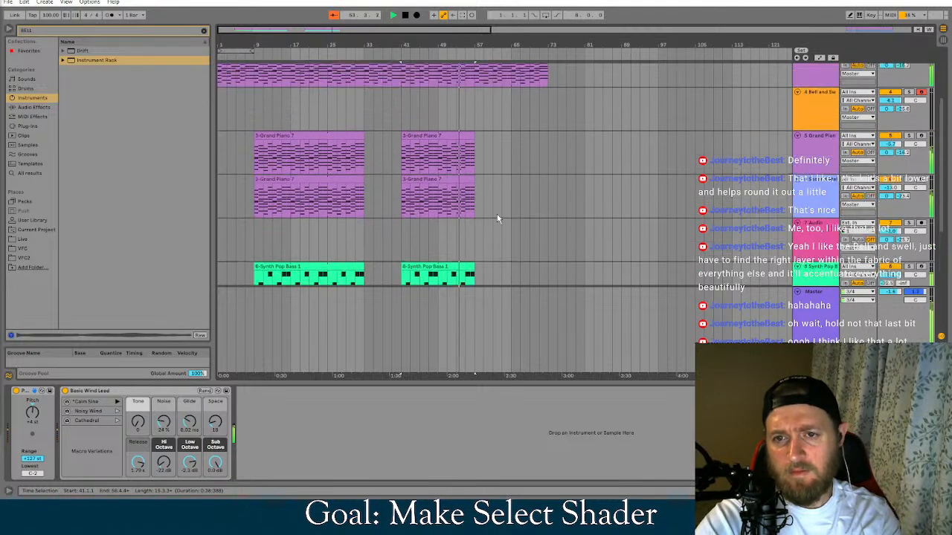
# Trim the long clip on the first Grand Piano track to end at bar 61, listening to the ending
pyautogui.moveTo(547, 104); pyautogui.dragTo(511, 104)
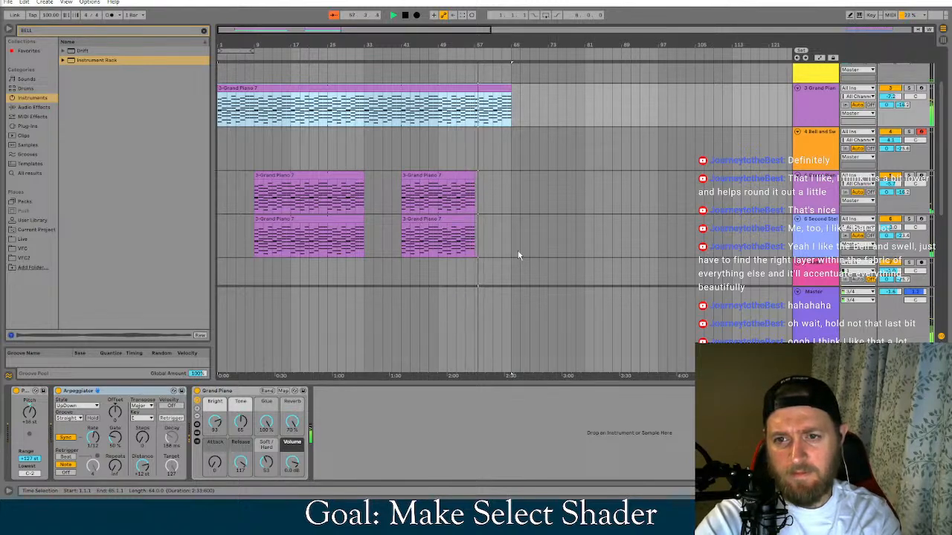
pyautogui.scroll(1, 520, 243)
pyautogui.scroll(1, 520, 239)
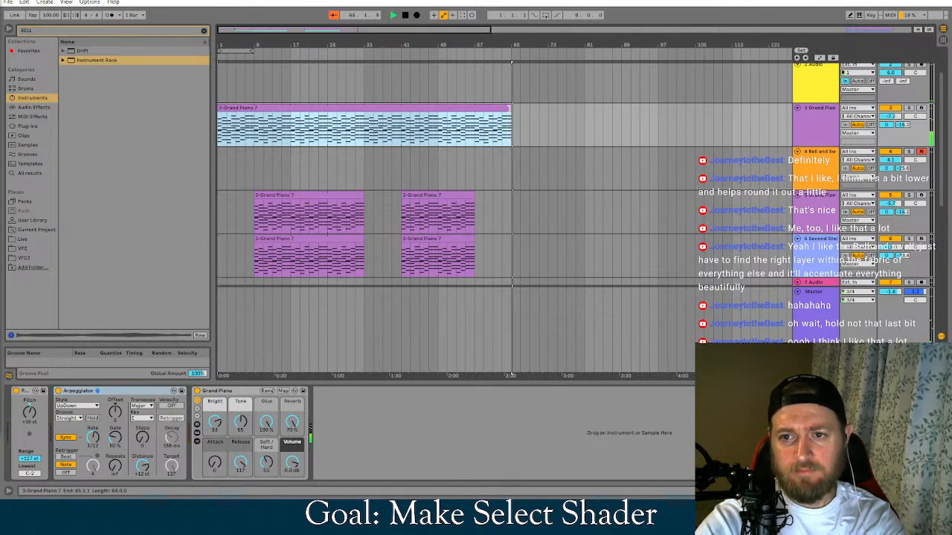
pyautogui.keyDown('ctrl'); pyautogui.scroll(5, 518, 122); pyautogui.keyUp('ctrl')
pyautogui.press('space')
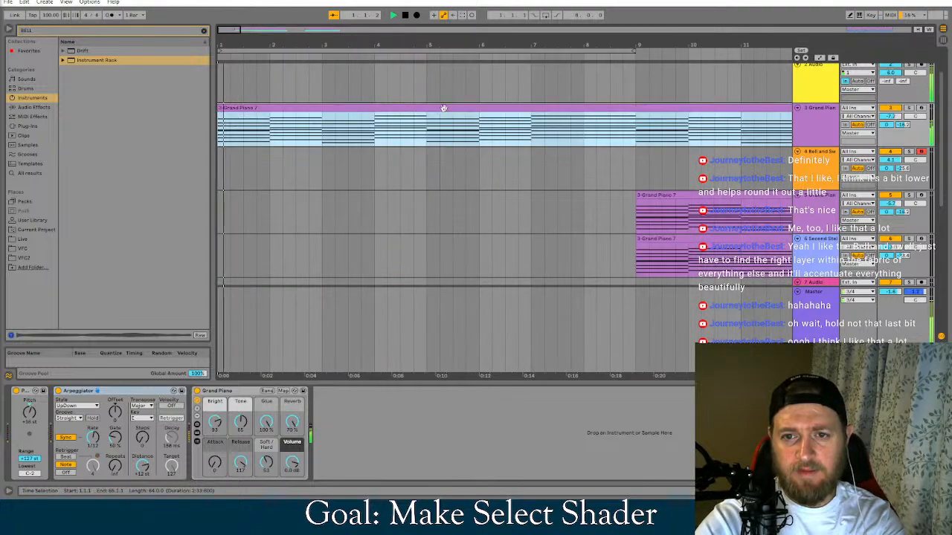
pyautogui.moveTo(236, 28); pyautogui.dragTo(368, 30)
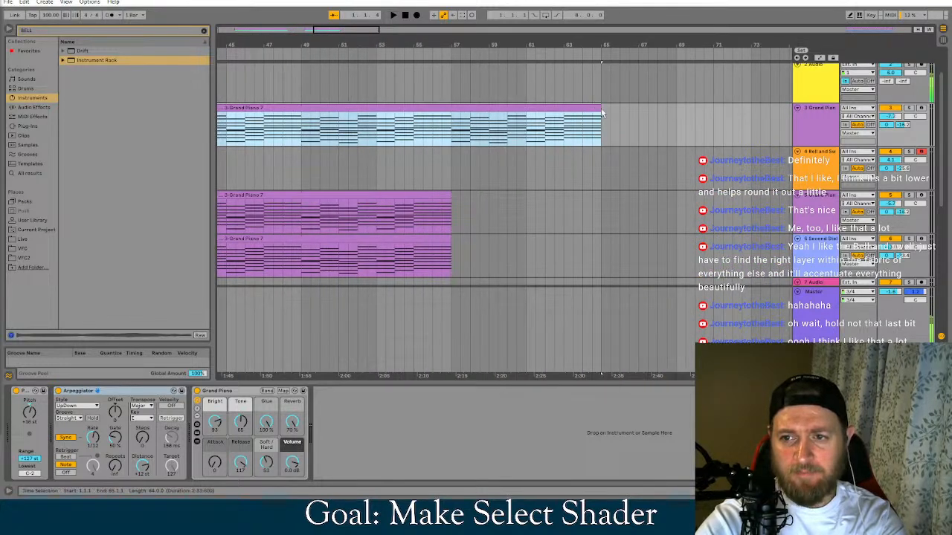
pyautogui.moveTo(602, 112); pyautogui.dragTo(526, 111)
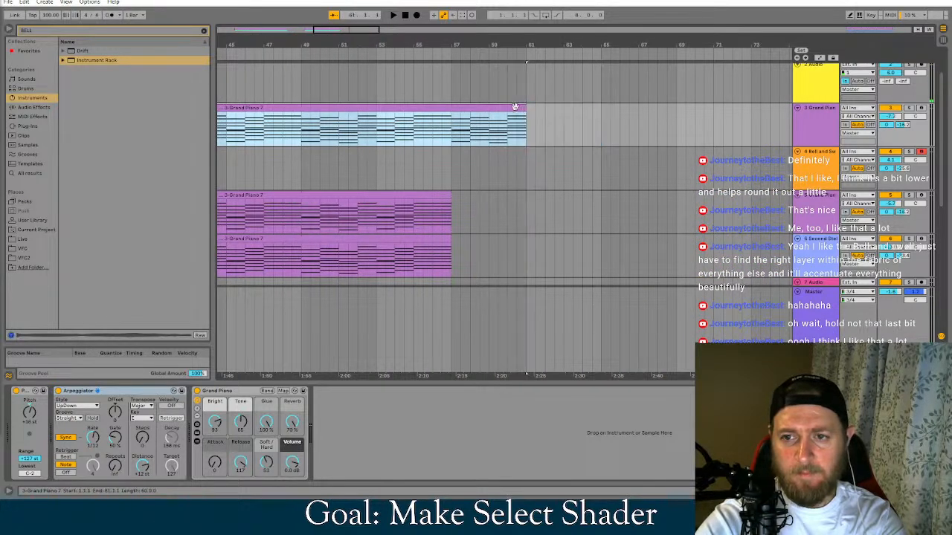
# Show the first Grand Piano track's B-Delay send automation and try raising it to 0.0 dB from bar 61
pyautogui.rightClick(895, 130)
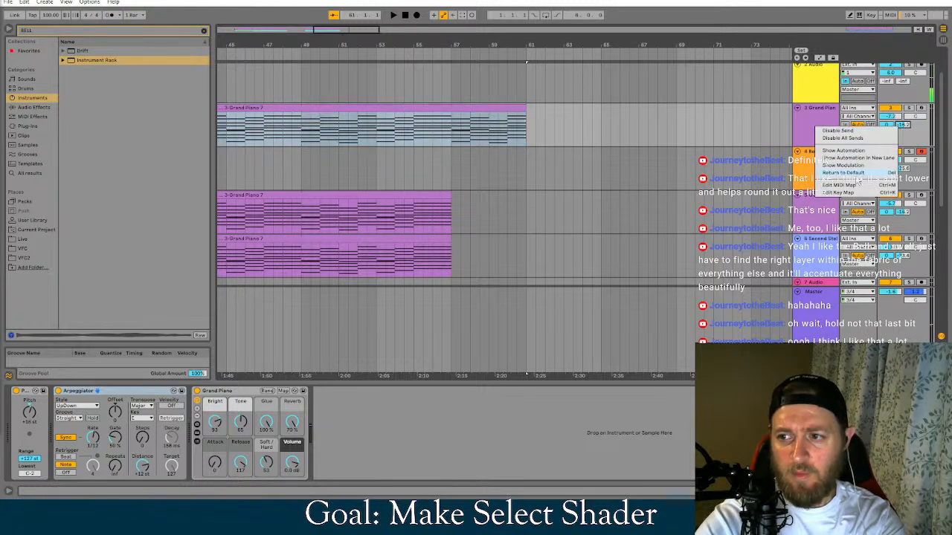
pyautogui.click(862, 151)
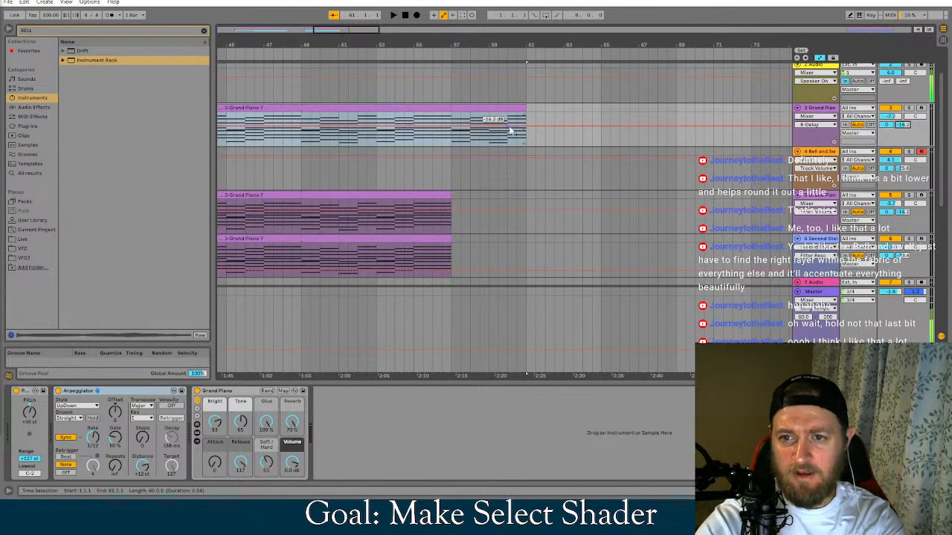
pyautogui.click(508, 127)
pyautogui.moveTo(527, 124)
pyautogui.mouseDown()
pyautogui.moveTo(534, 112)
pyautogui.moveTo(526, 113)
pyautogui.mouseUp()
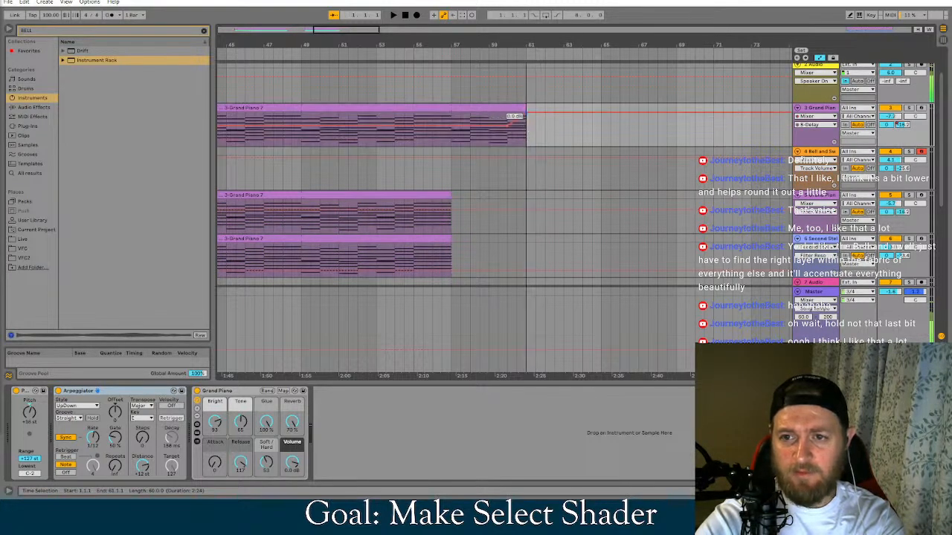
pyautogui.click(483, 81)
pyautogui.press('space')
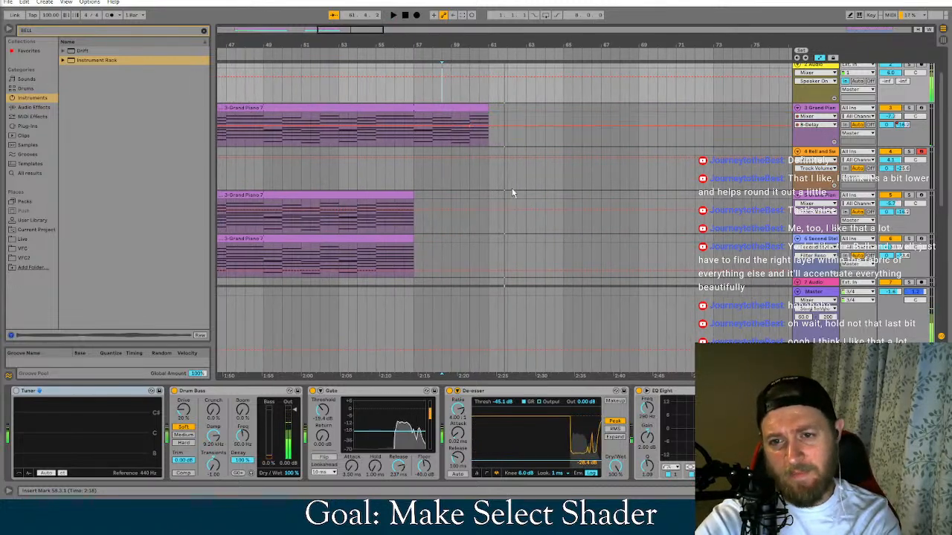
pyautogui.click(495, 108)
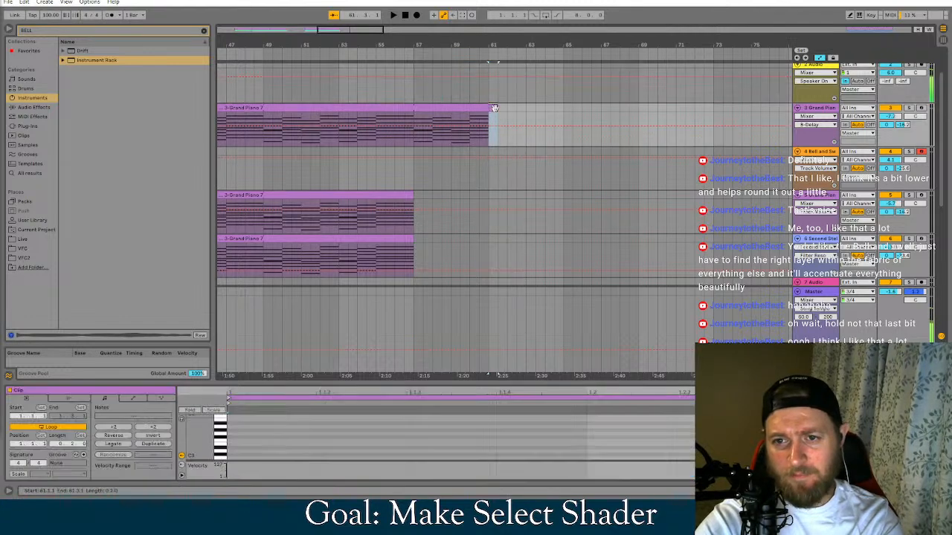
pyautogui.moveTo(496, 107); pyautogui.dragTo(554, 112)
pyautogui.click(480, 111)
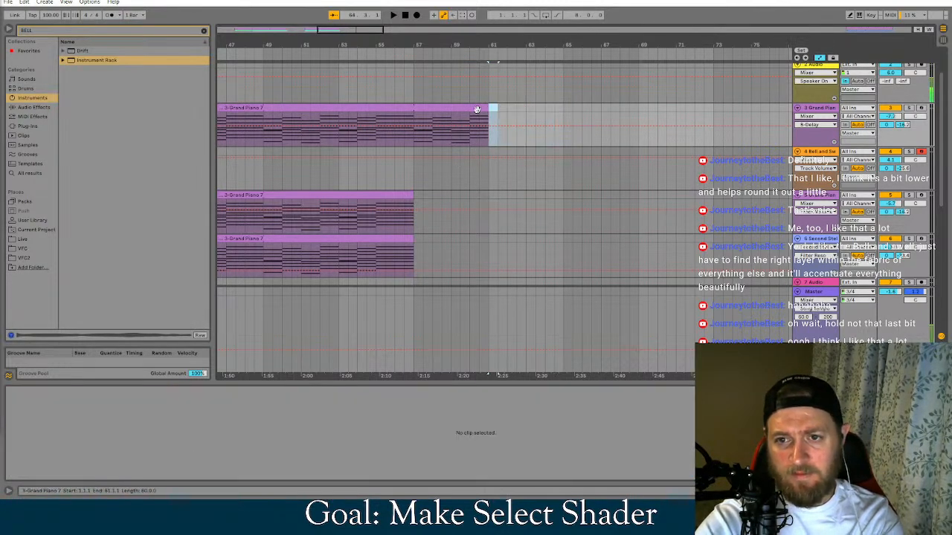
pyautogui.moveTo(578, 108); pyautogui.dragTo(575, 108)
pyautogui.hotkey('ctrl', 'z')
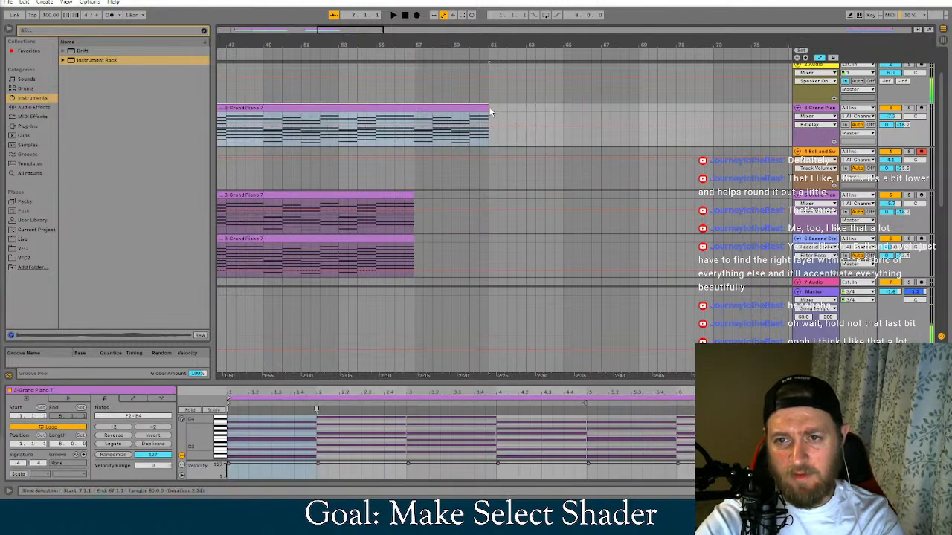
# Duplicate the long clip on the first Grand Piano track and shorten the copy to eight bars
pyautogui.hotkey('ctrl', 'd')
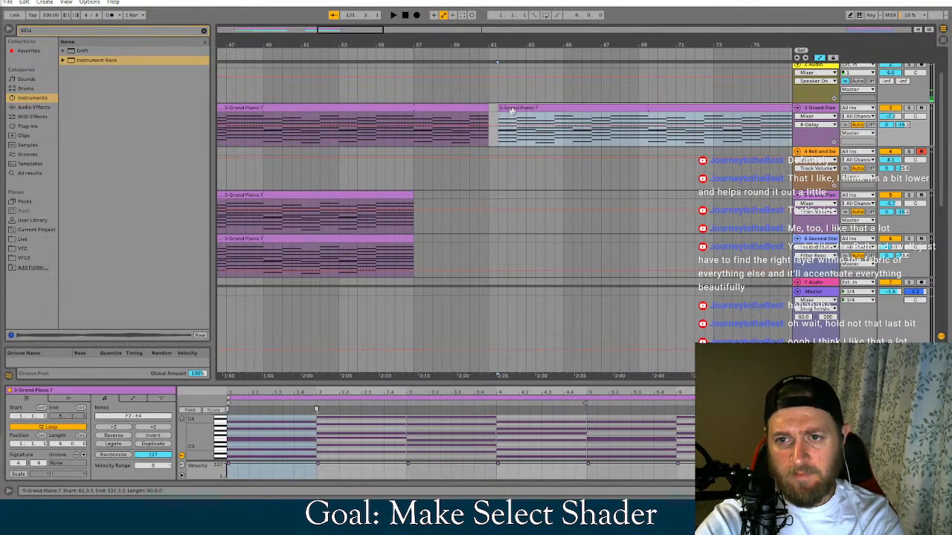
pyautogui.keyDown('ctrl'); pyautogui.scroll(-5, 506, 133); pyautogui.keyUp('ctrl')
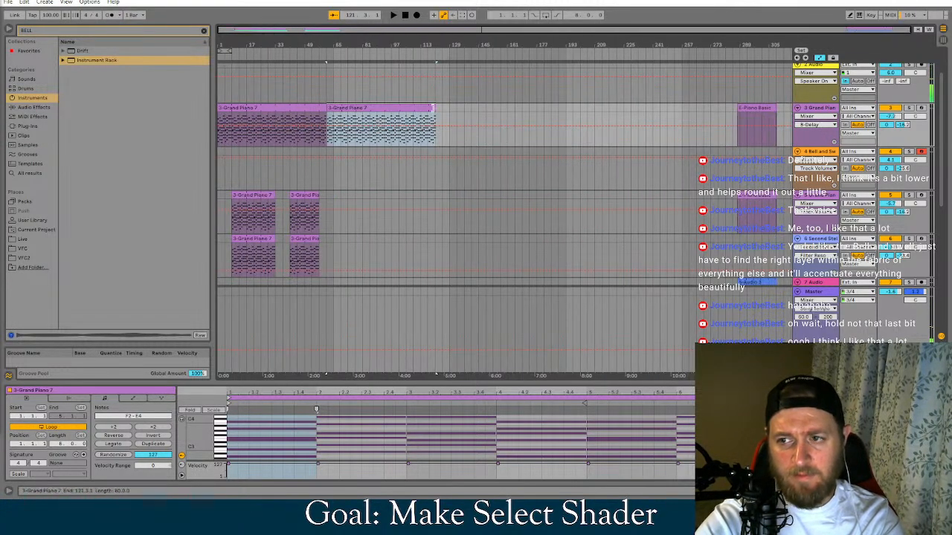
pyautogui.moveTo(435, 111); pyautogui.dragTo(342, 120)
pyautogui.keyDown('ctrl'); pyautogui.scroll(5, 341, 122); pyautogui.keyUp('ctrl')
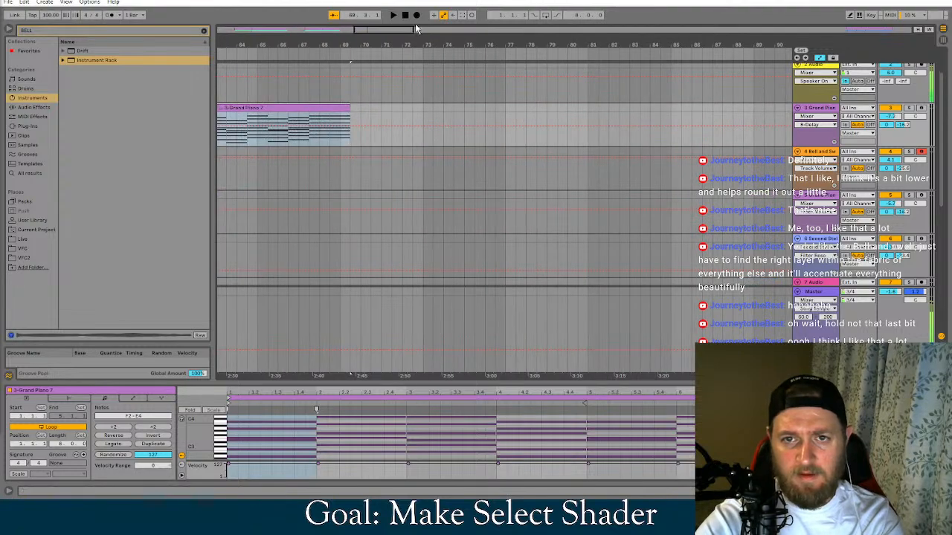
# Trim the first three bars off the copied Grand Piano clip and move it to start at bar 61, directly after the long clip
pyautogui.moveTo(404, 29); pyautogui.dragTo(352, 19)
pyautogui.scroll(1, 452, 151)
pyautogui.keyDown('ctrl'); pyautogui.scroll(8, 452, 151); pyautogui.keyUp('ctrl')
pyautogui.click(375, 141)
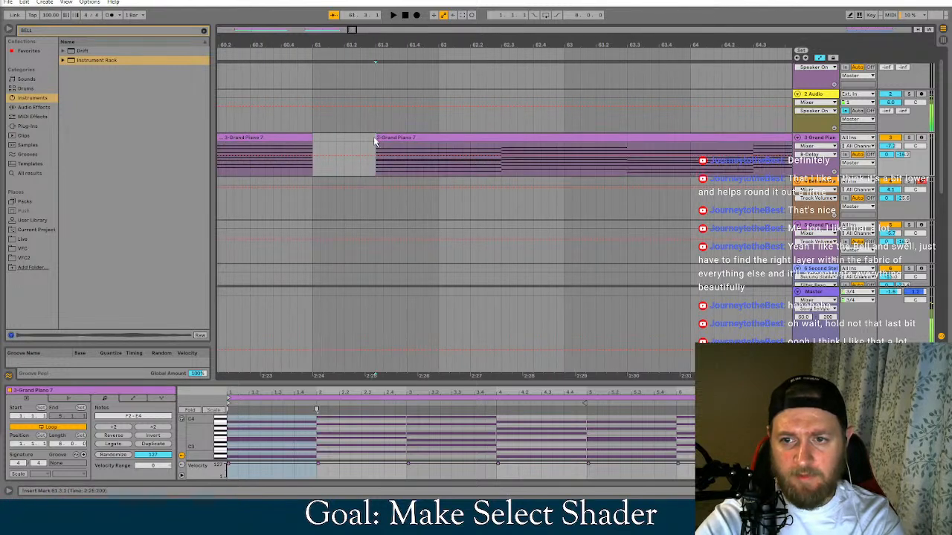
pyautogui.moveTo(377, 138); pyautogui.dragTo(755, 139)
pyautogui.moveTo(677, 145); pyautogui.dragTo(316, 145)
# Shorten the Grand Piano clip at bar 61 to one bar and duplicate it into bar 62
pyautogui.keyDown('ctrl'); pyautogui.scroll(-5, 438, 152); pyautogui.keyUp('ctrl')
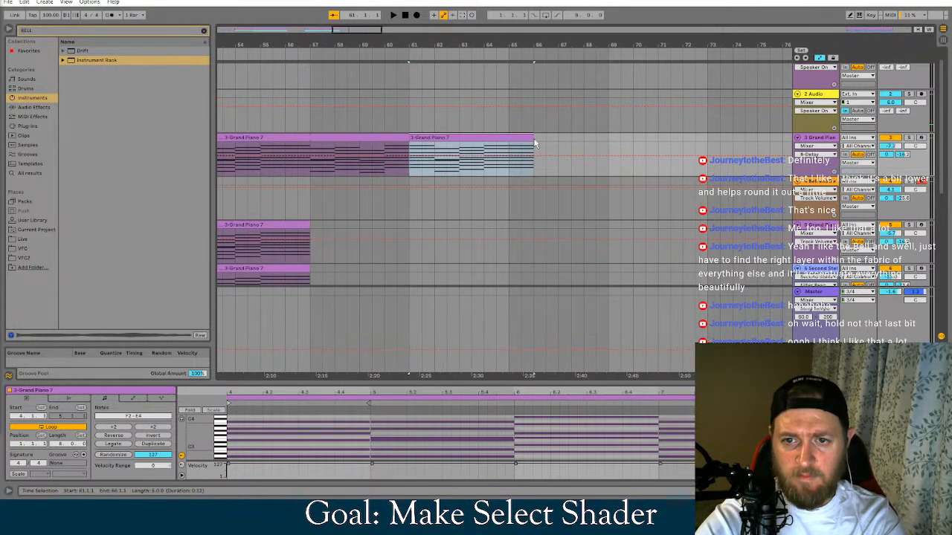
pyautogui.moveTo(533, 139); pyautogui.dragTo(436, 140)
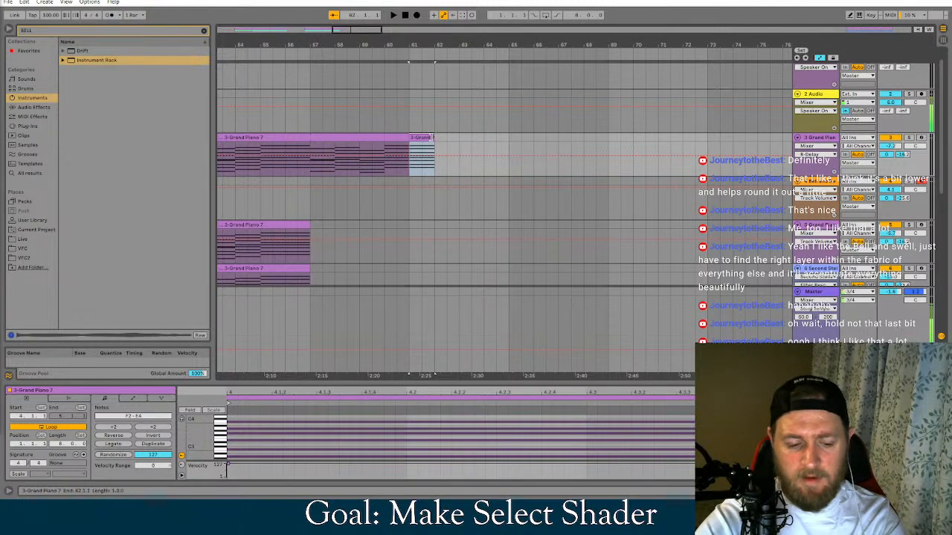
pyautogui.hotkey('ctrl', 'd')
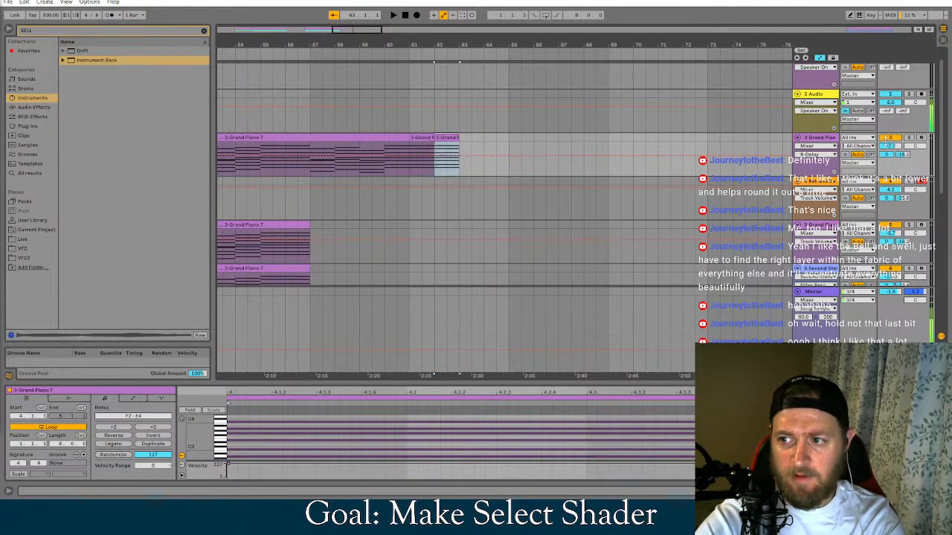
# Show the first Grand Piano track's volume automation and draw a fade-out from bar 61 down to silence at bar 63
pyautogui.rightClick(895, 147)
pyautogui.click(885, 152)
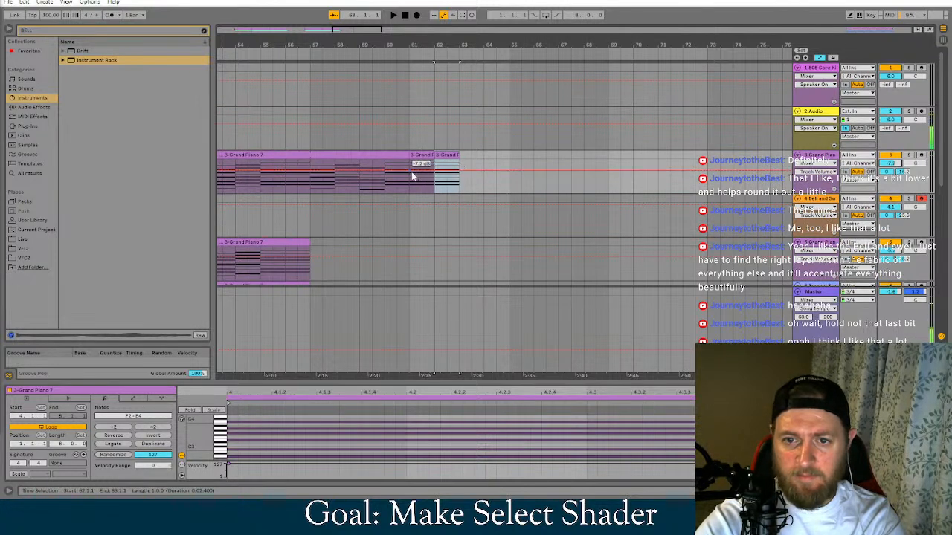
pyautogui.moveTo(457, 170); pyautogui.dragTo(459, 192)
# Play the song's ending from about bar 59 to listen to the Grand Piano fade-out
pyautogui.click(376, 142)
pyautogui.press('space')
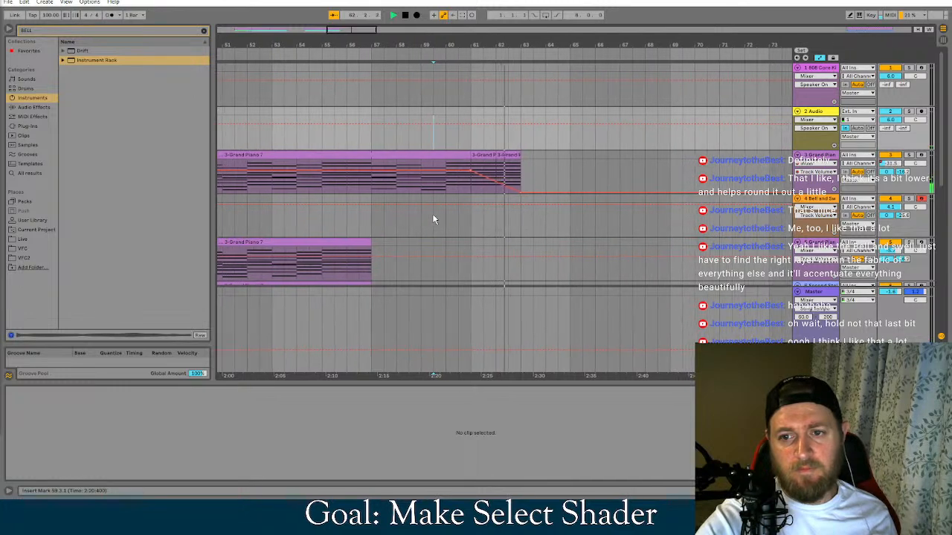
pyautogui.click(395, 15)
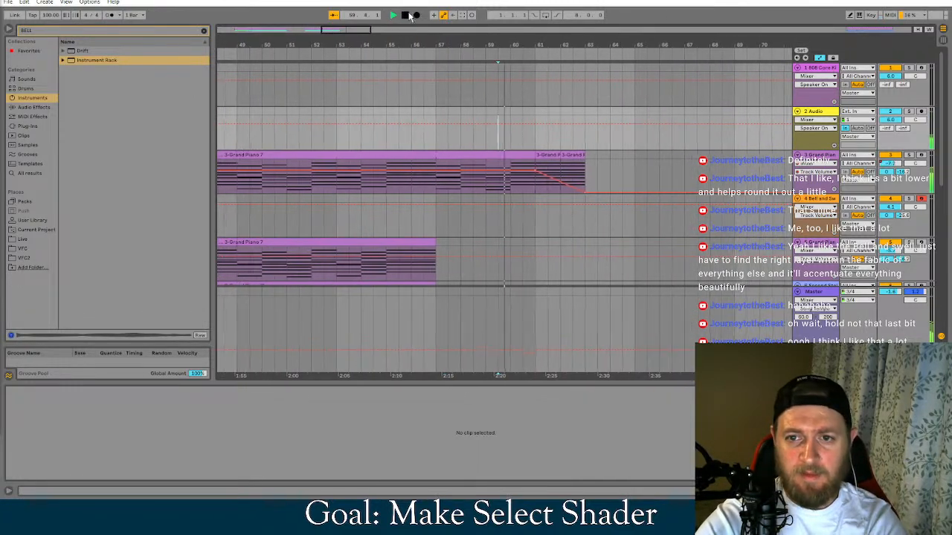
# Play the song from the beginning and again from bar 39 while looking over the tracks' clips
pyautogui.doubleClick(405, 15)
pyautogui.click(395, 15)
pyautogui.keyDown('ctrl'); pyautogui.scroll(-4, 506, 137); pyautogui.keyUp('ctrl')
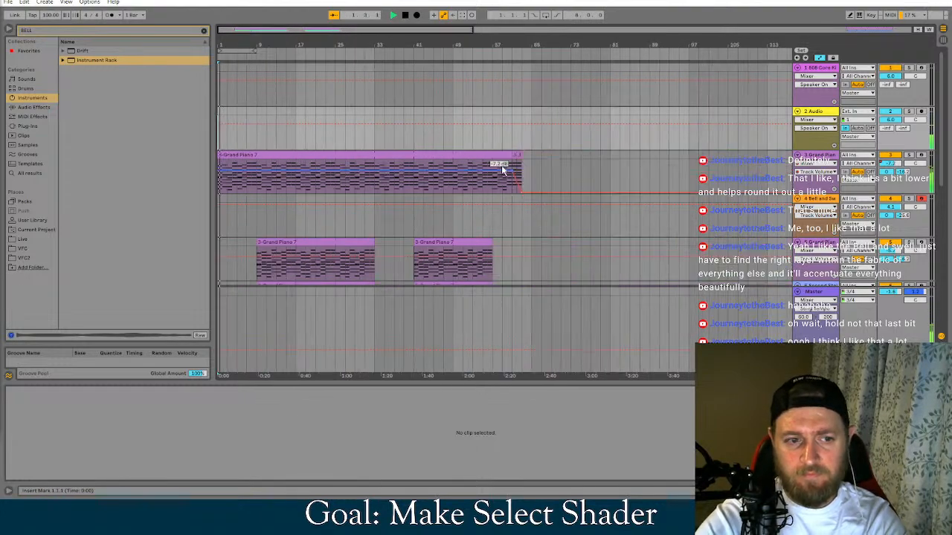
pyautogui.scroll(-2, 418, 277)
pyautogui.scroll(-2, 424, 257)
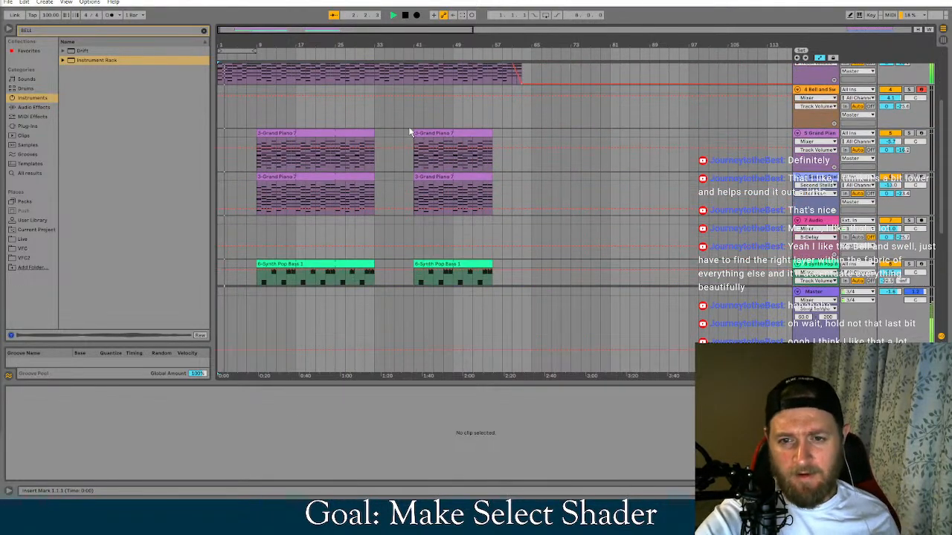
pyautogui.scroll(-3, 424, 269)
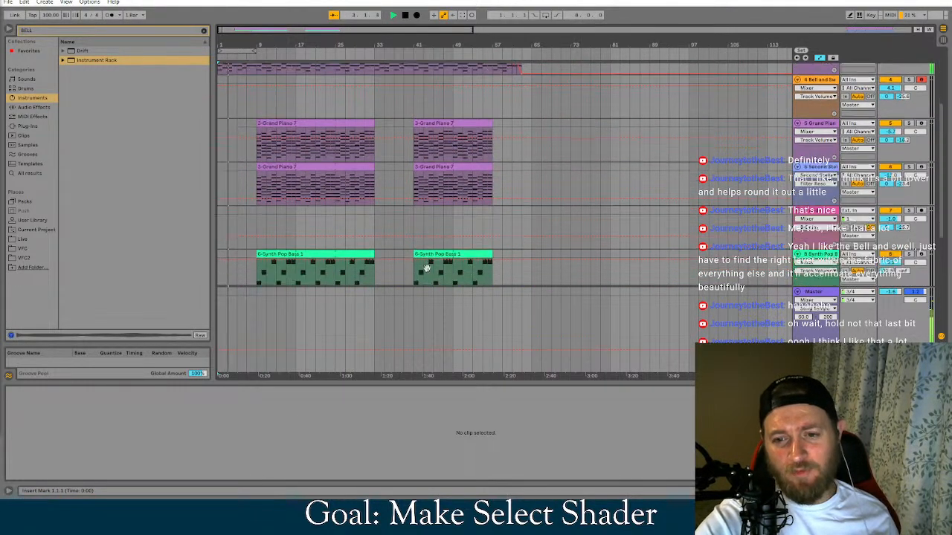
pyautogui.scroll(3, 423, 163)
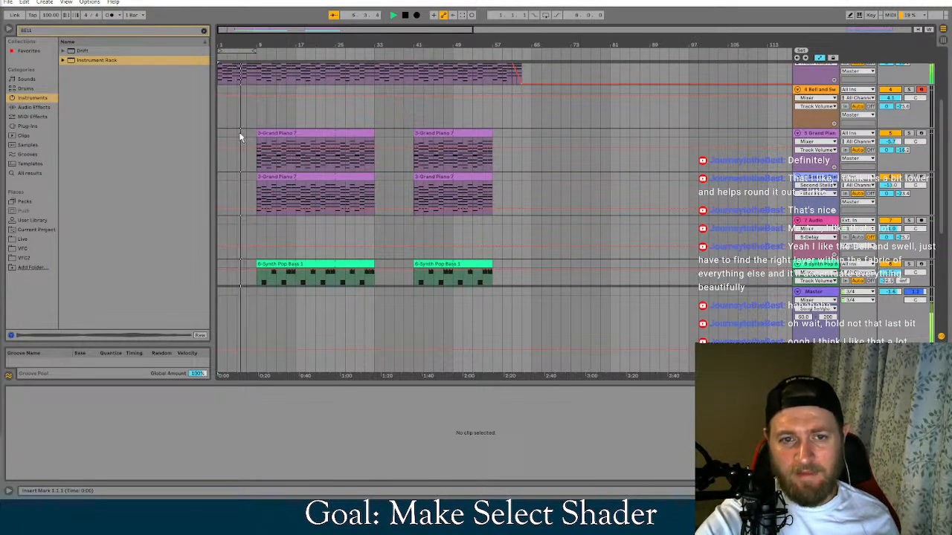
pyautogui.click(399, 114)
pyautogui.scroll(1, 429, 132)
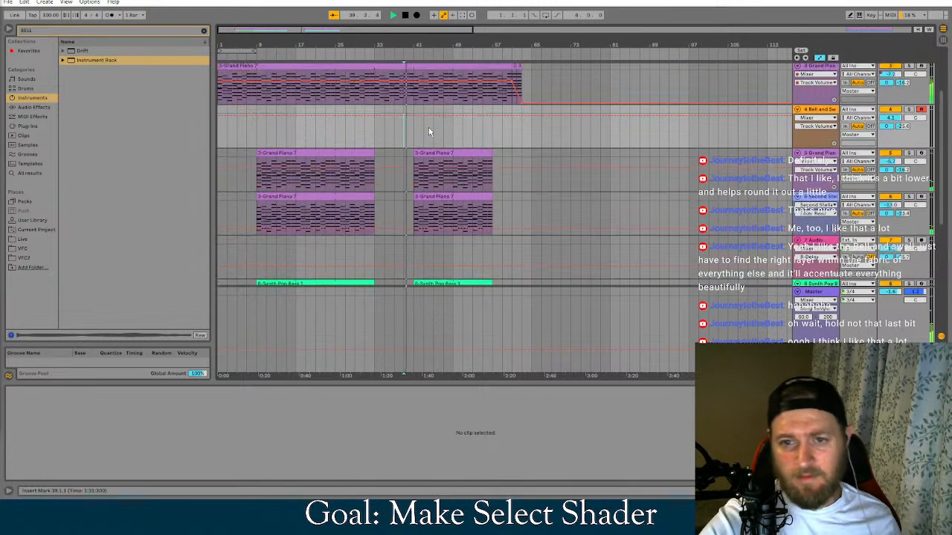
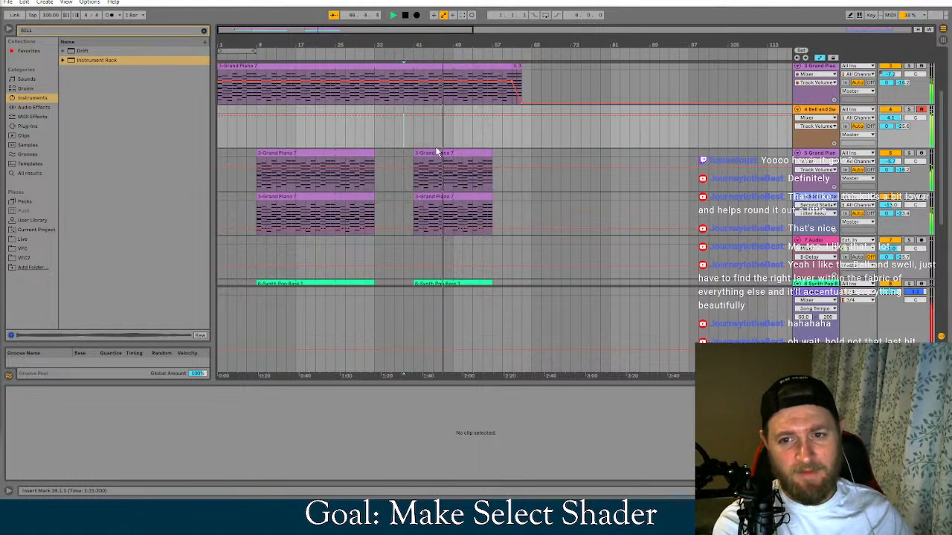
pyautogui.click(405, 14)
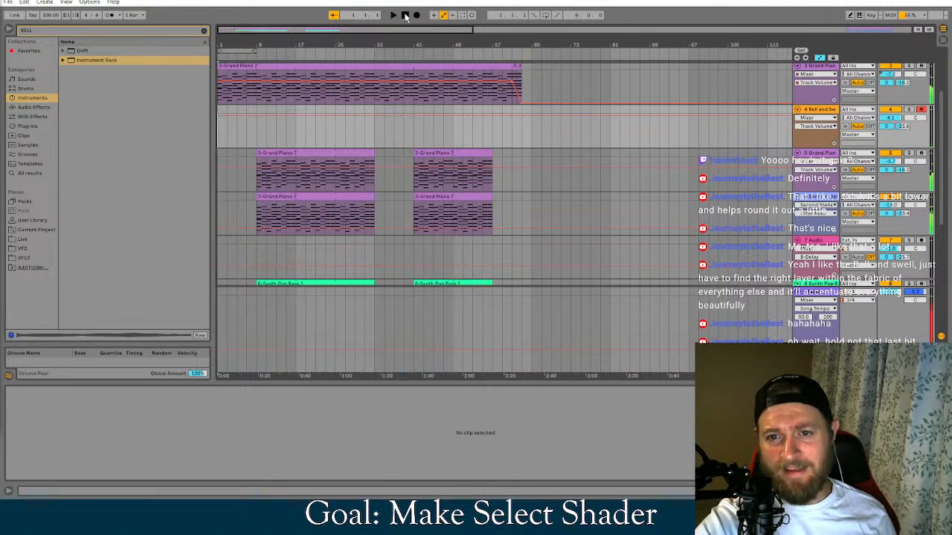
pyautogui.click(413, 136)
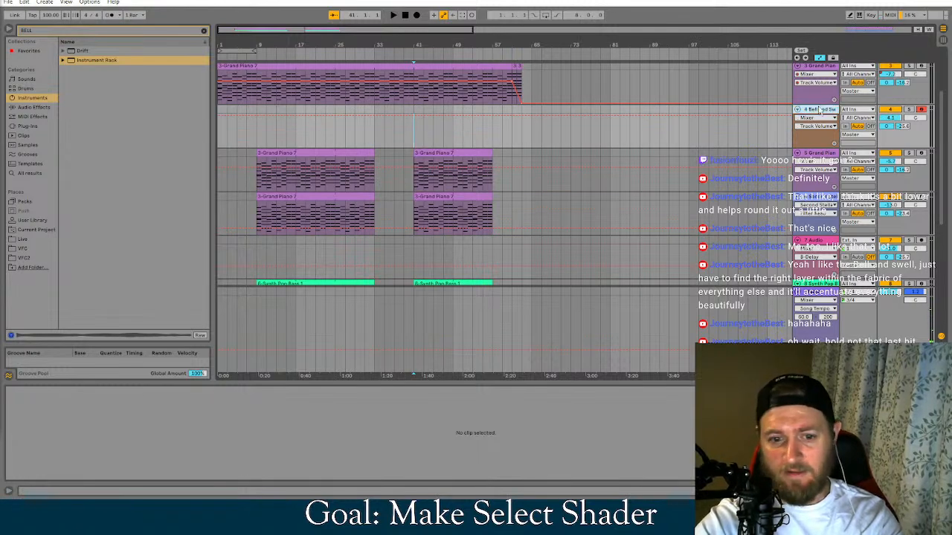
pyautogui.hotkey('shift', 'Tab')
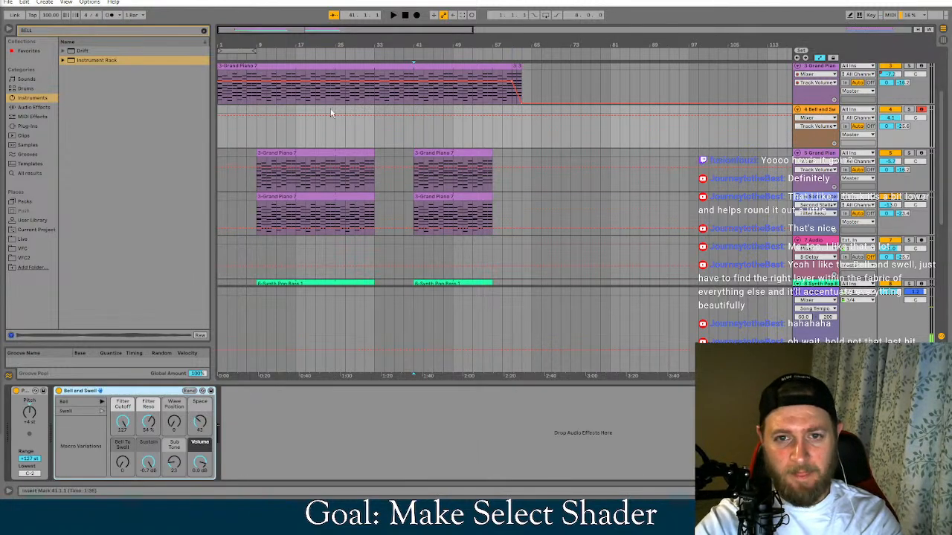
pyautogui.hotkey('ctrl', 'shift', 'm')
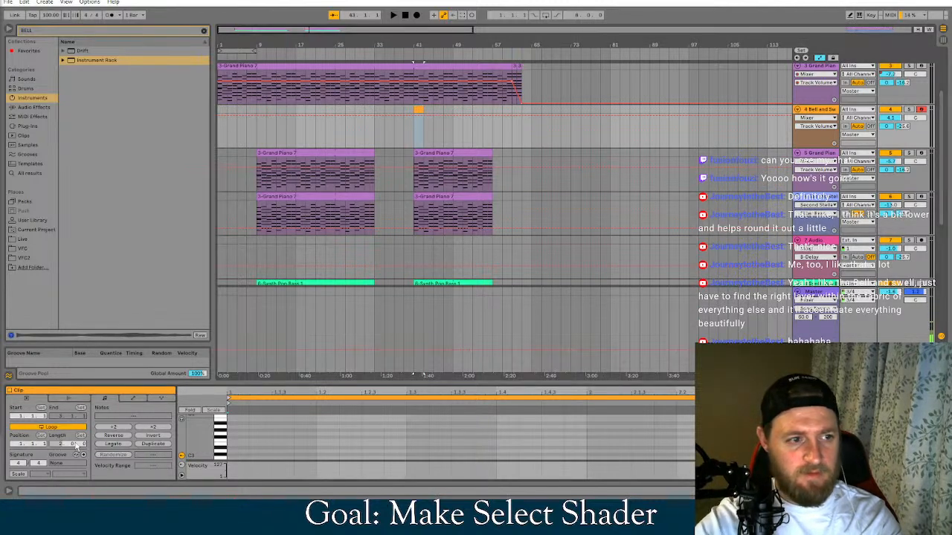
pyautogui.write('8')
pyautogui.press('Return')
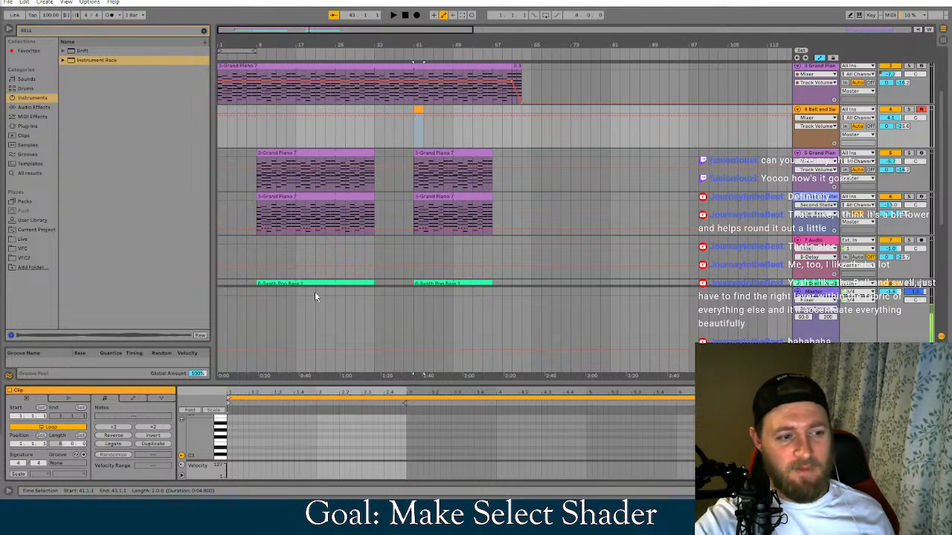
pyautogui.click(420, 112)
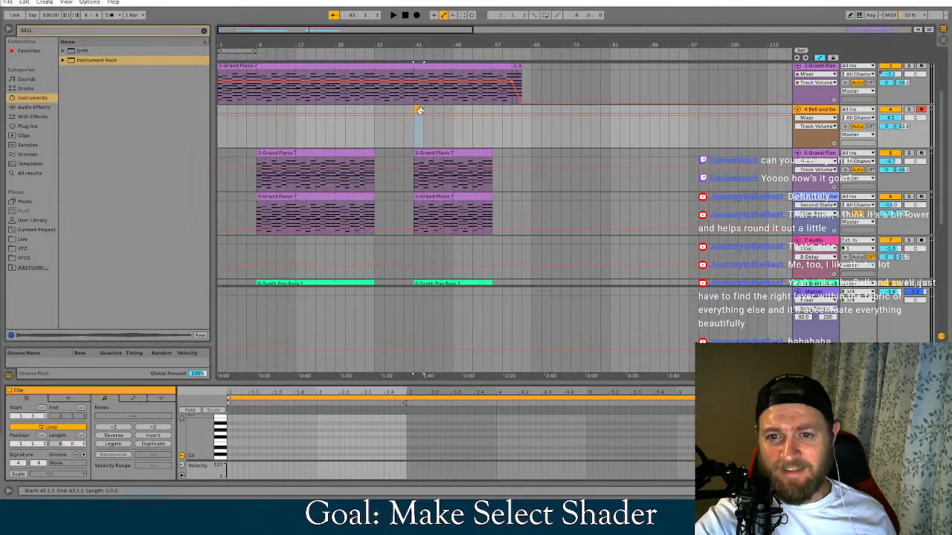
pyautogui.moveTo(419, 110); pyautogui.dragTo(451, 111)
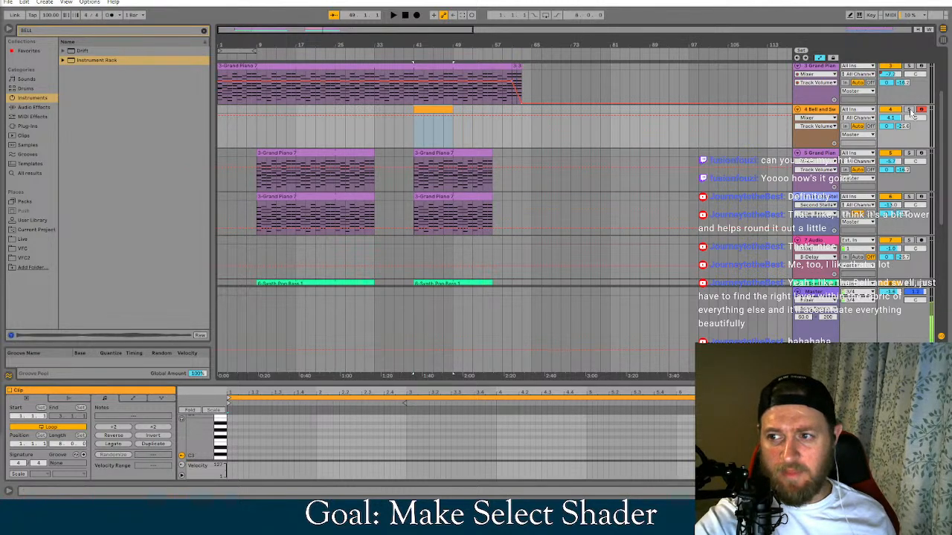
pyautogui.press('Delete')
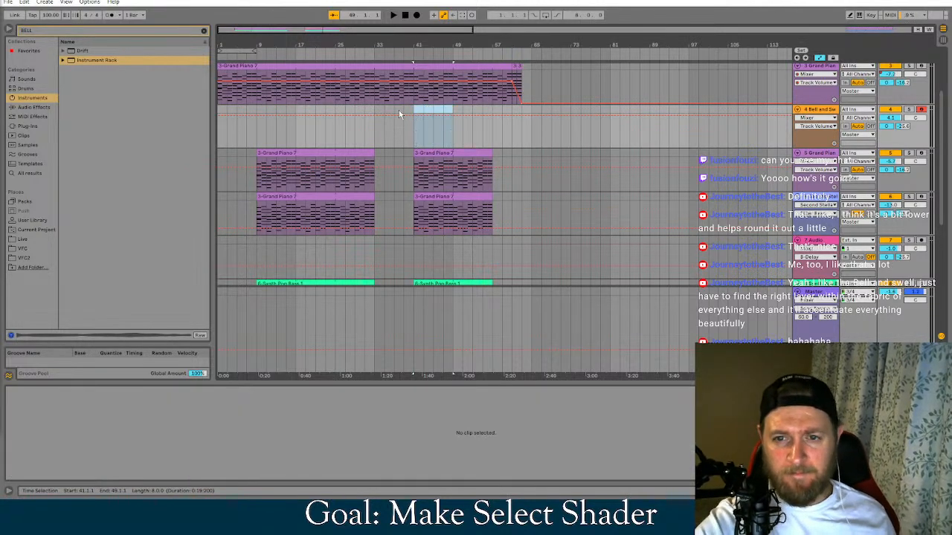
# Record a part on the Bell and Swell track starting at bar 41 and trim the recorded clip to end at bar 49
pyautogui.click(414, 111)
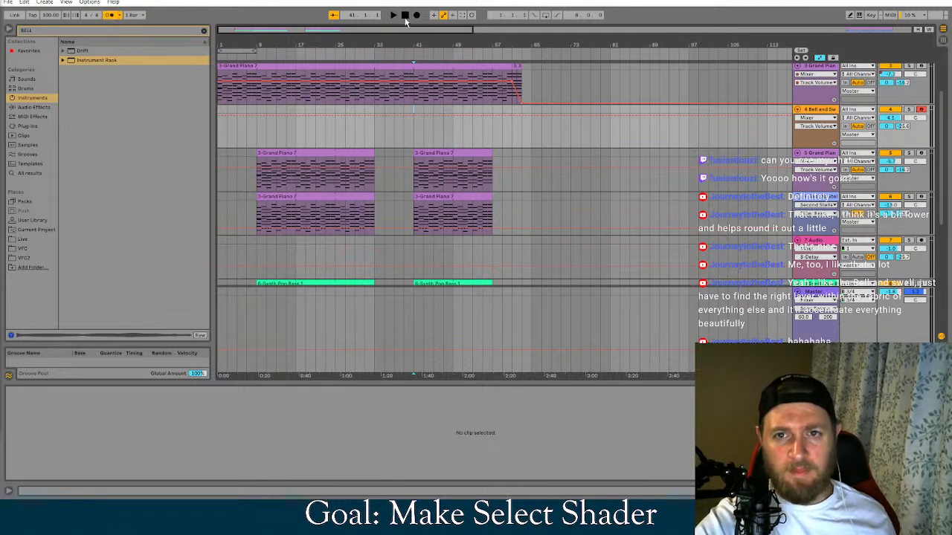
pyautogui.press('space')
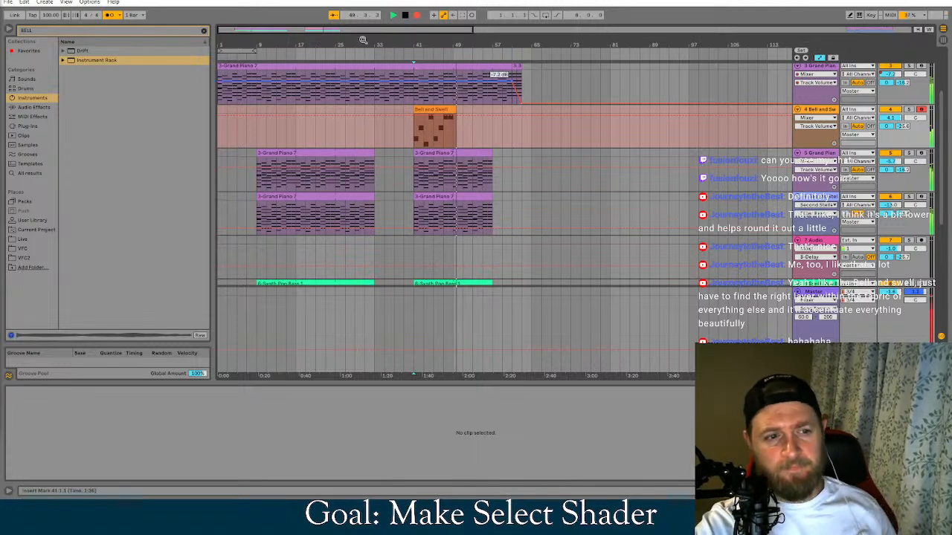
pyautogui.click(403, 15)
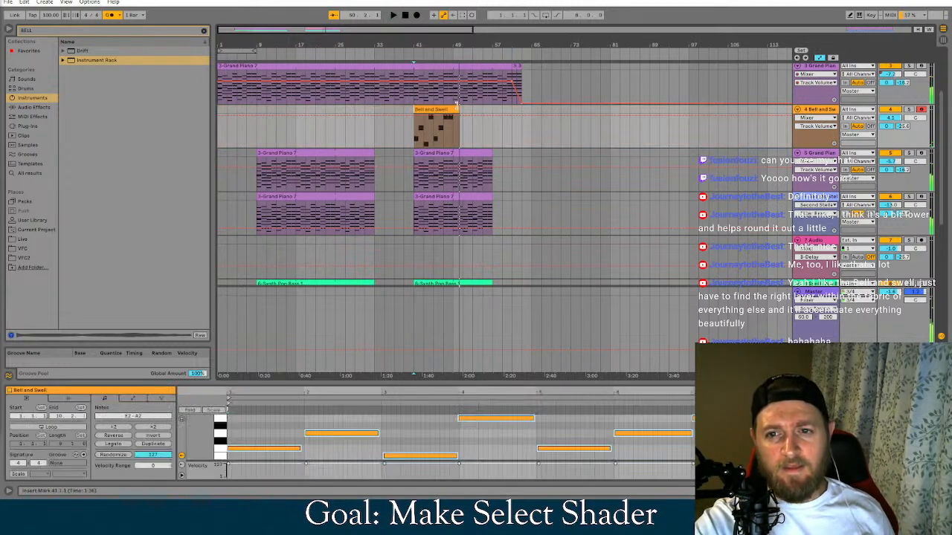
pyautogui.moveTo(456, 111); pyautogui.dragTo(451, 112)
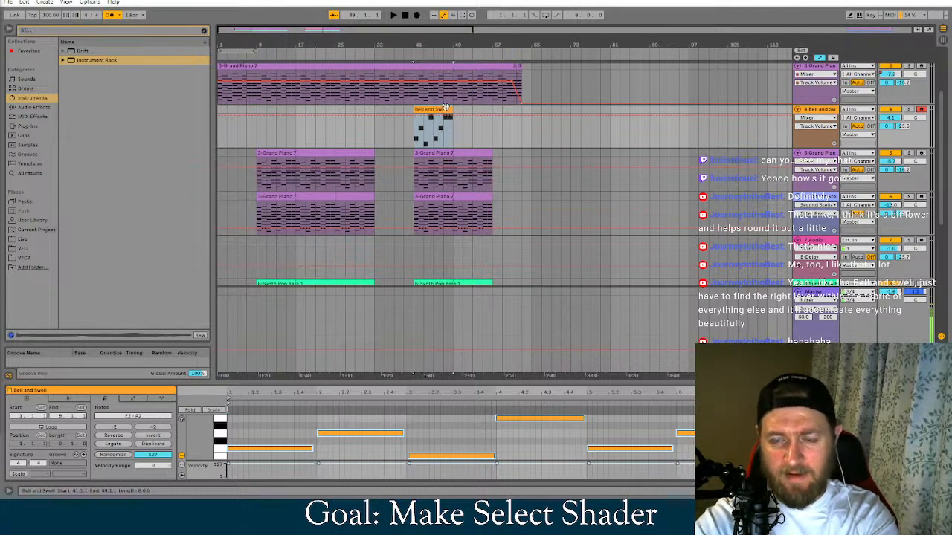
# Loop the Bell and Swell clip over its 8 bars and extend it to bar 57
pyautogui.keyDown('ctrl'); pyautogui.moveTo(443, 109); pyautogui.dragTo(485, 113); pyautogui.keyUp('ctrl')
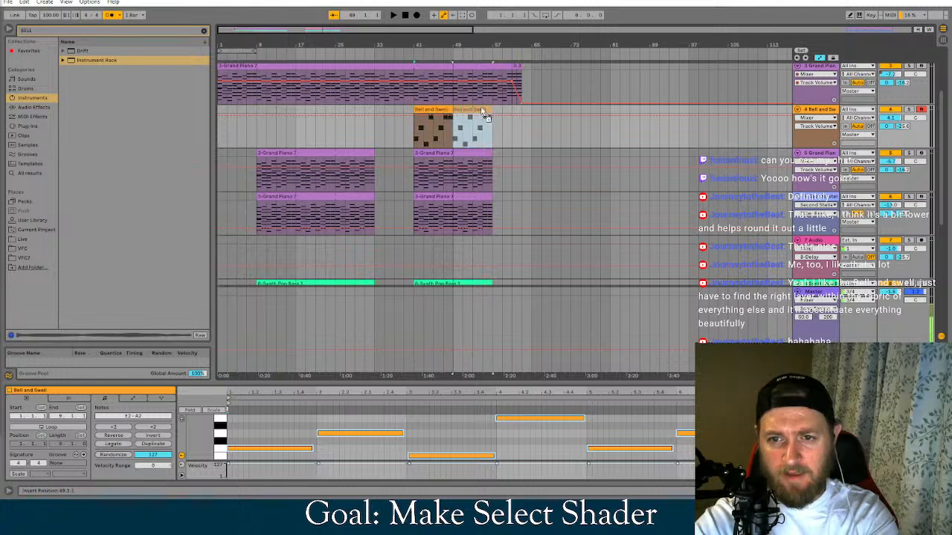
pyautogui.hotkey('ctrl', 'z')
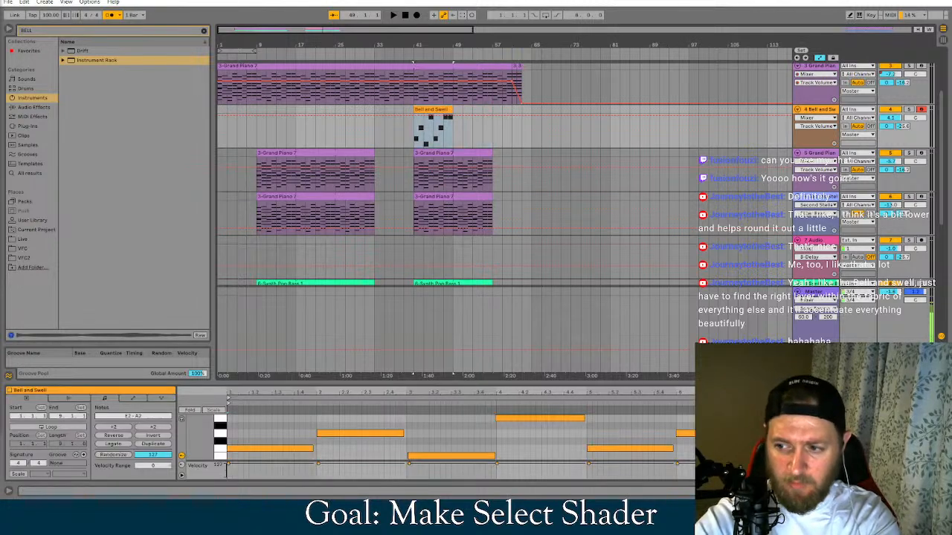
pyautogui.moveTo(451, 111); pyautogui.dragTo(493, 112)
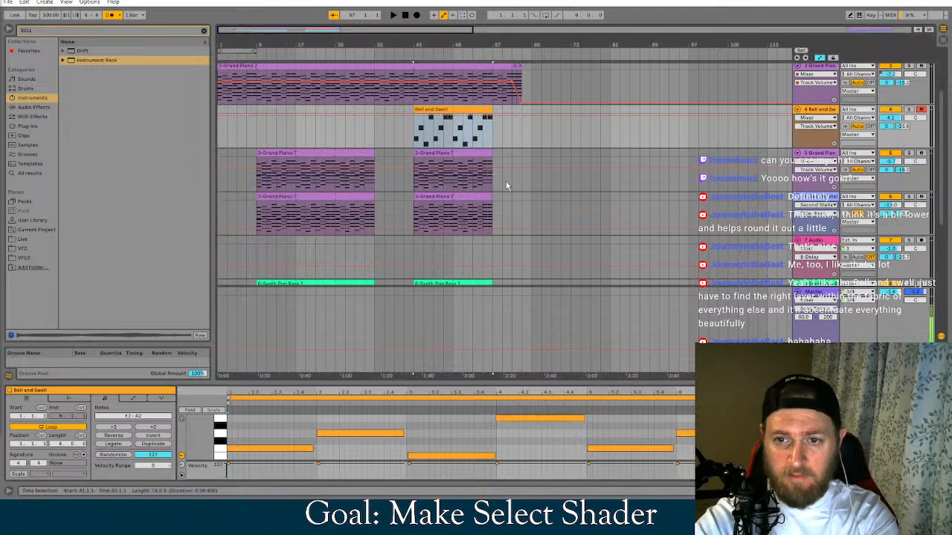
# Quantize all notes in the Bell and Swell clip
pyautogui.click(577, 432)
pyautogui.rightClick(577, 432)
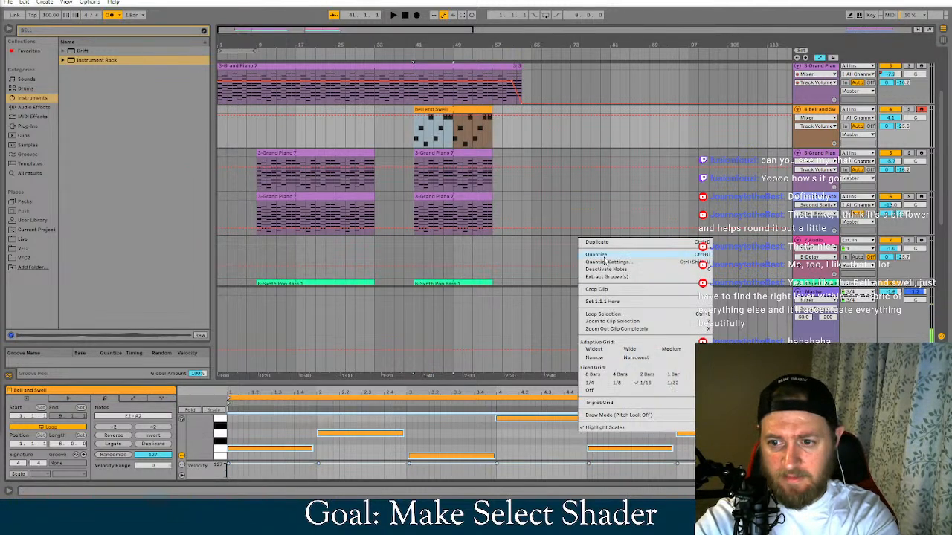
pyautogui.click(604, 256)
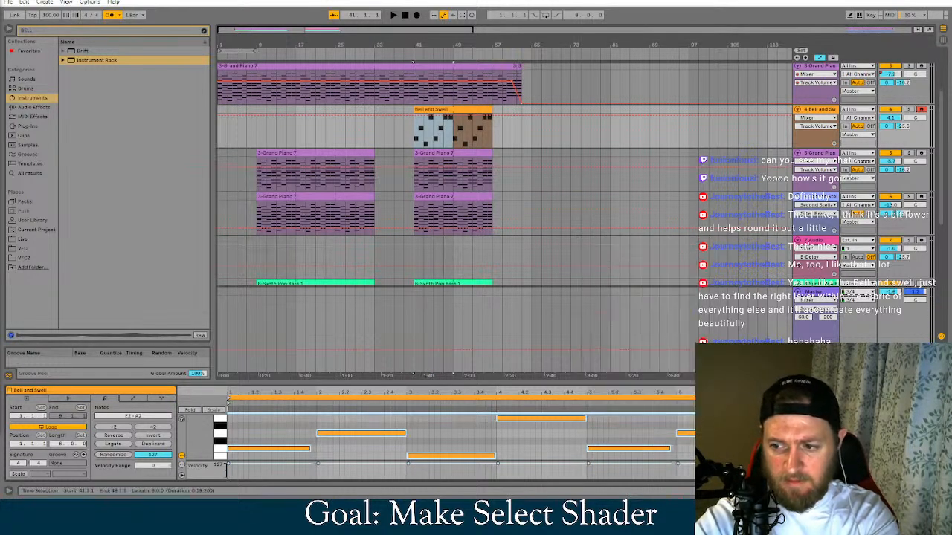
pyautogui.click(846, 418)
pyautogui.moveTo(849, 418); pyautogui.dragTo(857, 418)
# Play the song from bar 39 and audition the Swell and Bell macro variations of the Bell and Swell rack
pyautogui.click(403, 108)
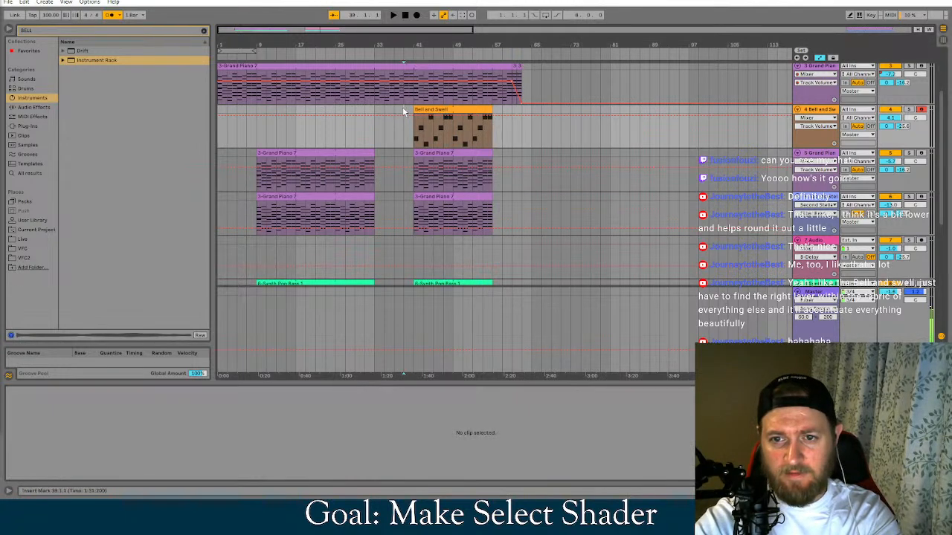
pyautogui.press('space')
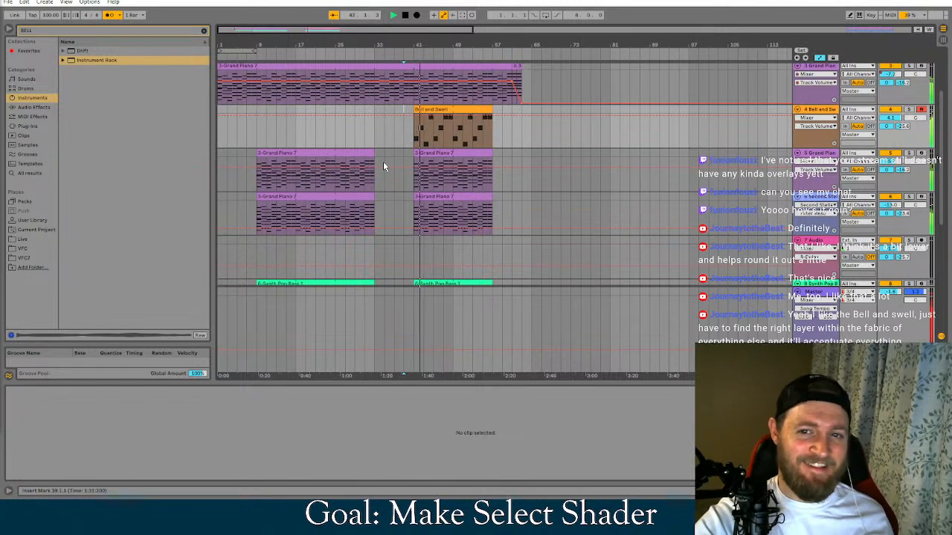
pyautogui.doubleClick(831, 110)
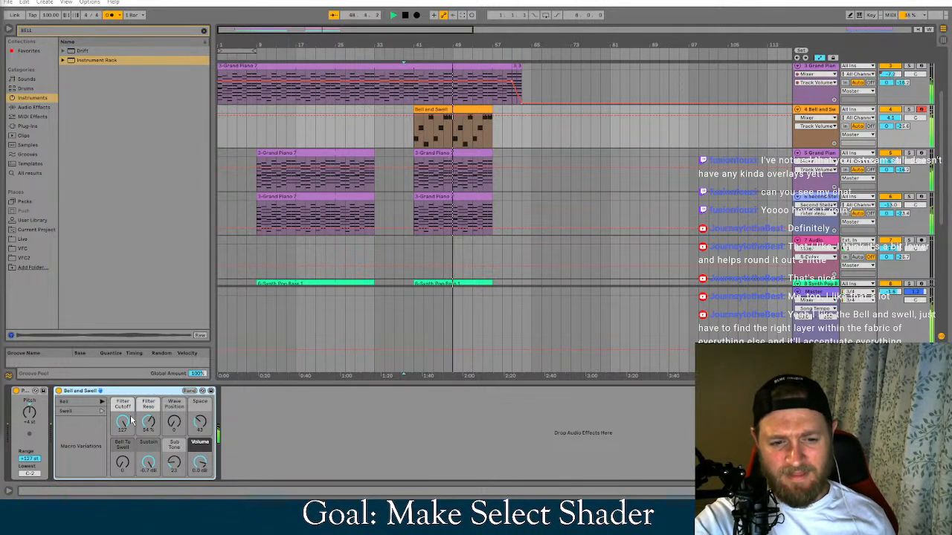
pyautogui.click(93, 415)
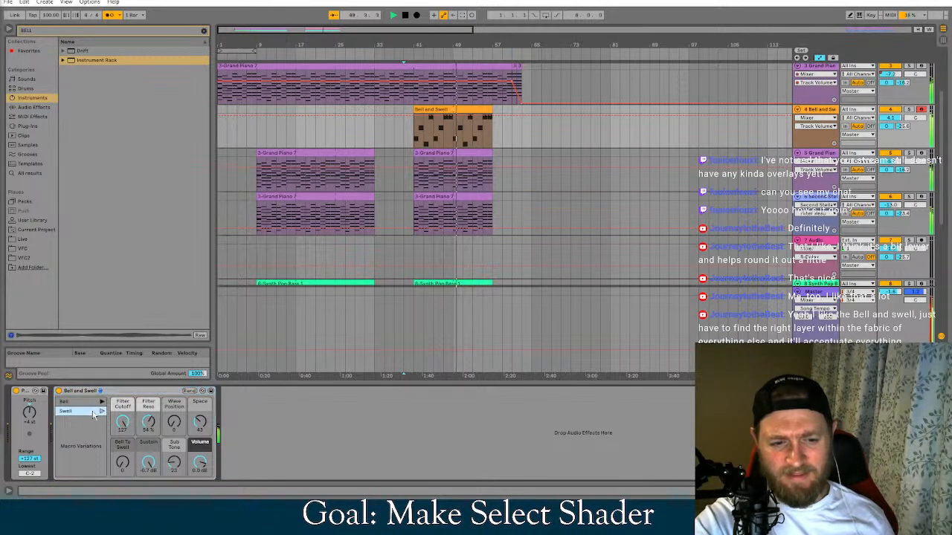
pyautogui.click(102, 411)
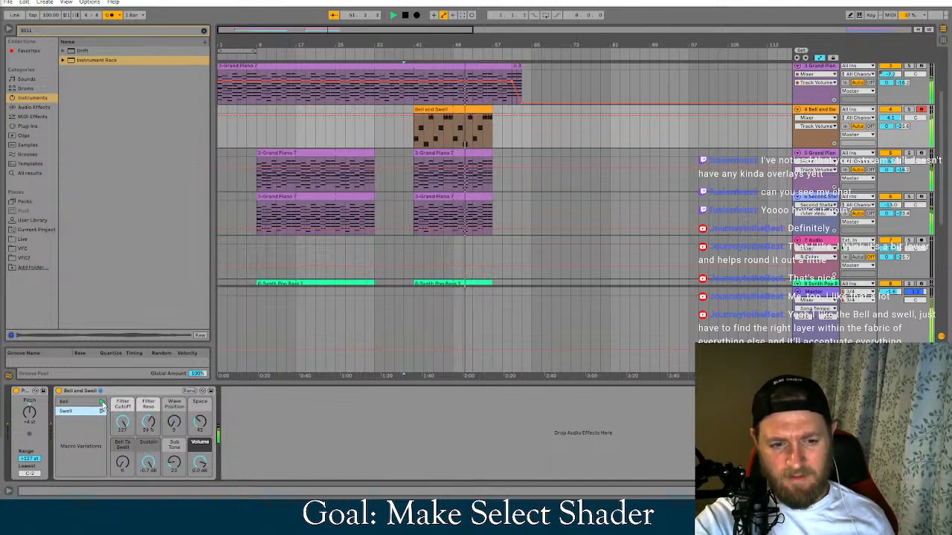
pyautogui.click(102, 402)
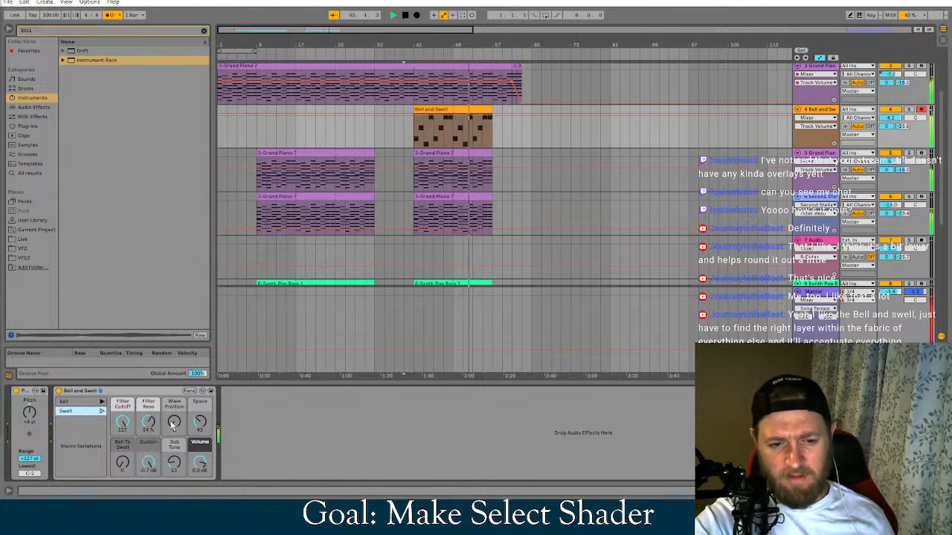
# Set the Bell and Swell track's volume to 0 dB, and try a higher Space amount on its rack before resetting it
pyautogui.moveTo(174, 422); pyautogui.dragTo(202, 417)
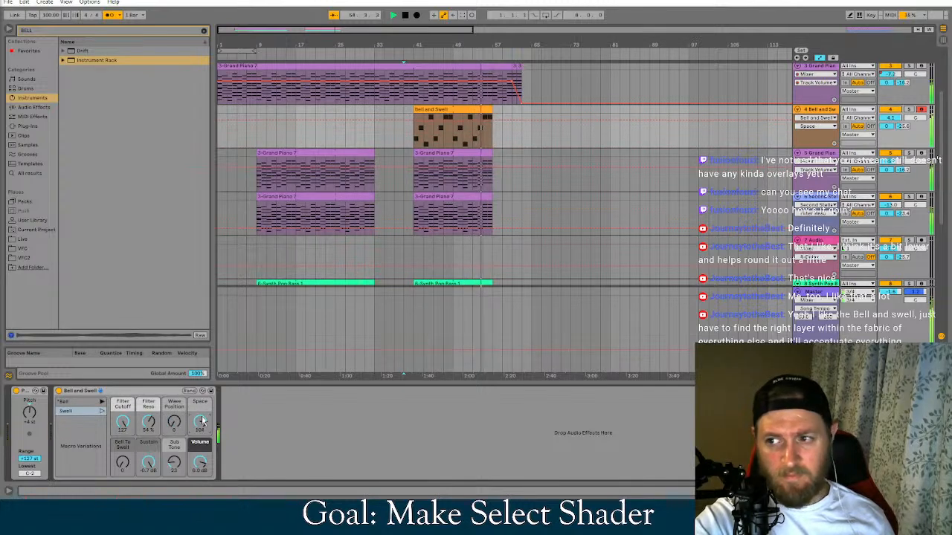
pyautogui.doubleClick(890, 117)
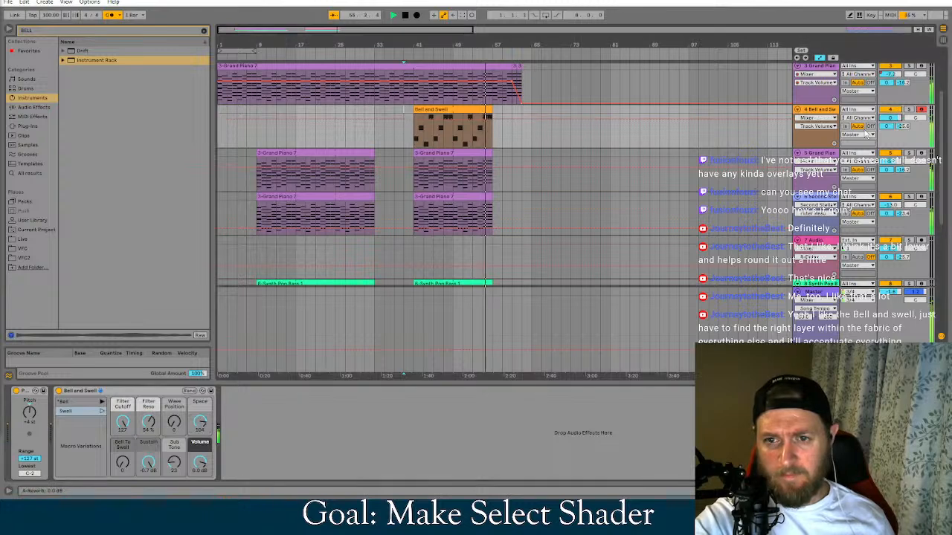
pyautogui.click(201, 425)
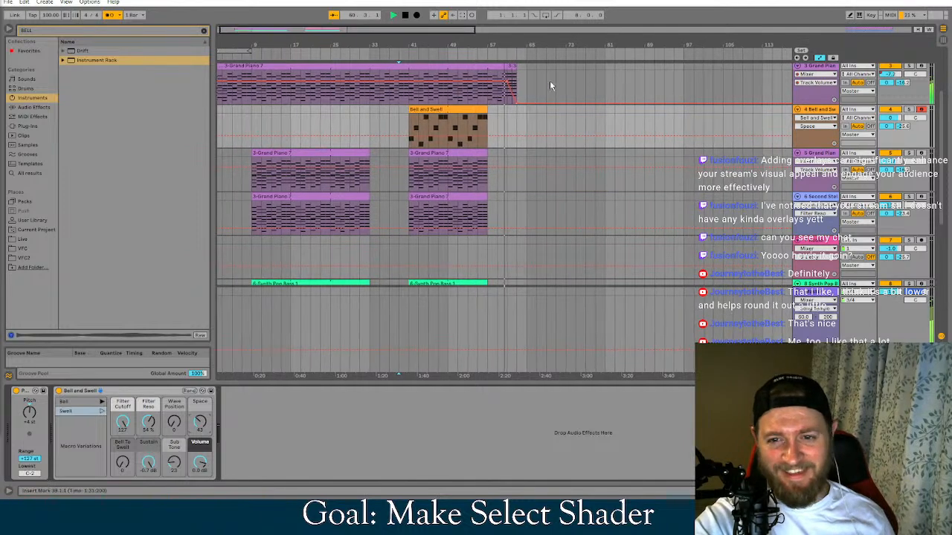
# Replay the song from bar 39, try the Bell To Swell macro at 70 and reset it to 0
pyautogui.press('space')
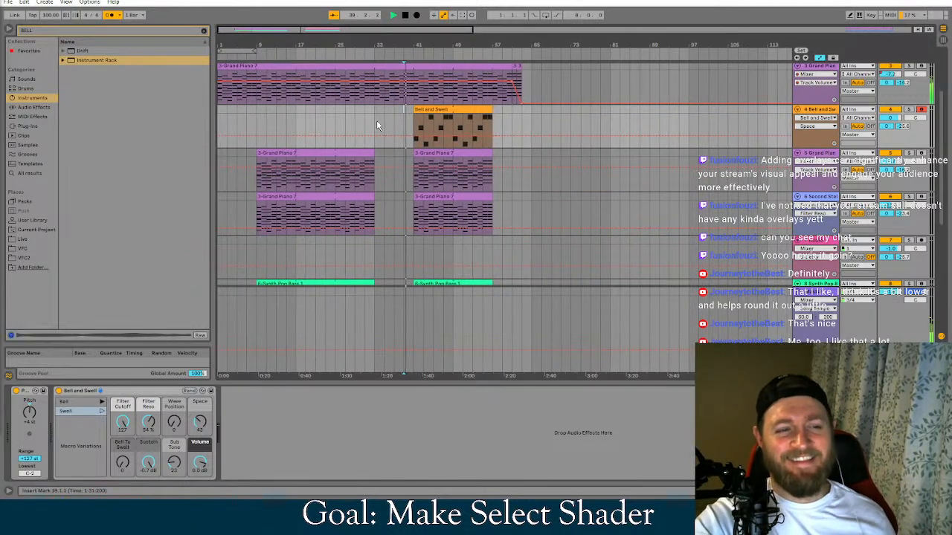
pyautogui.press('space')
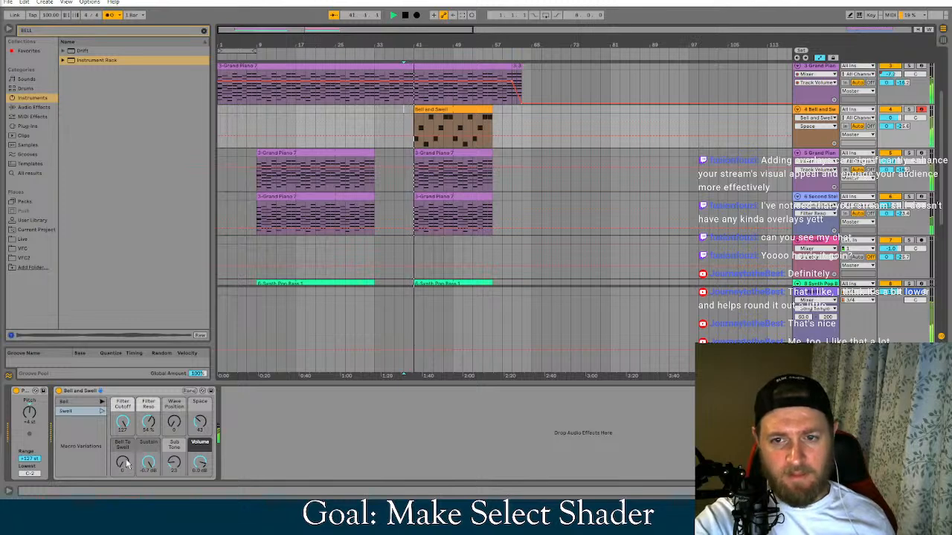
pyautogui.moveTo(125, 464); pyautogui.dragTo(125, 424)
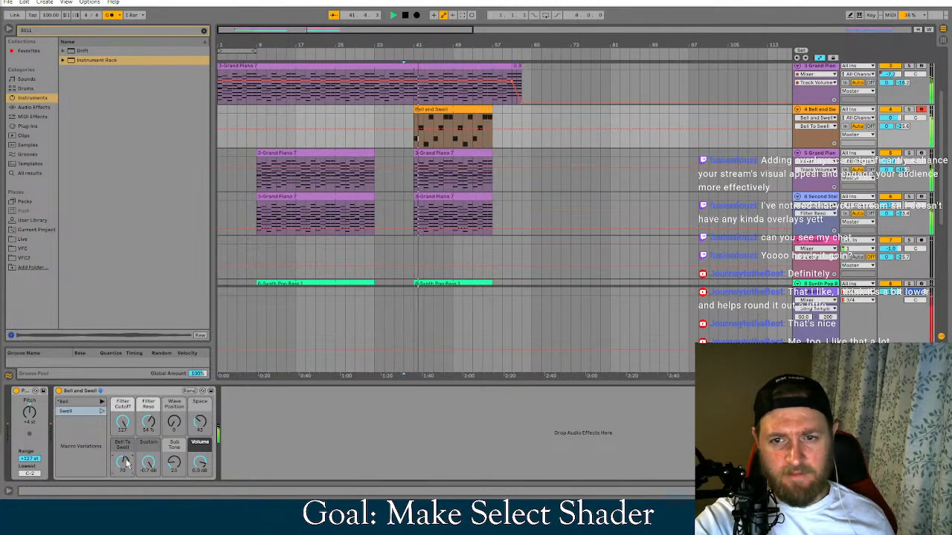
pyautogui.doubleClick(125, 463)
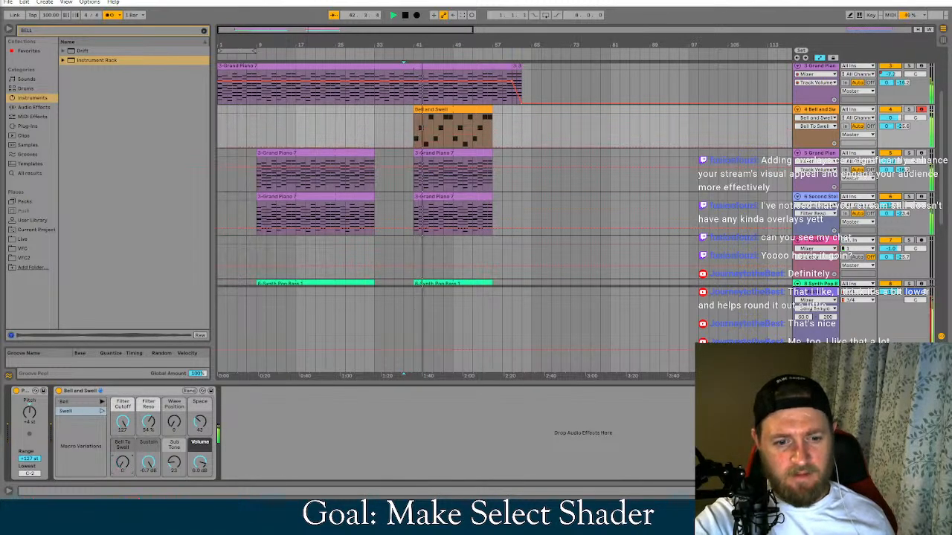
# Try a higher Sub Tone amount on the Bell and Swell rack, undo it, and return the insert marker to bar 39
pyautogui.click(148, 463)
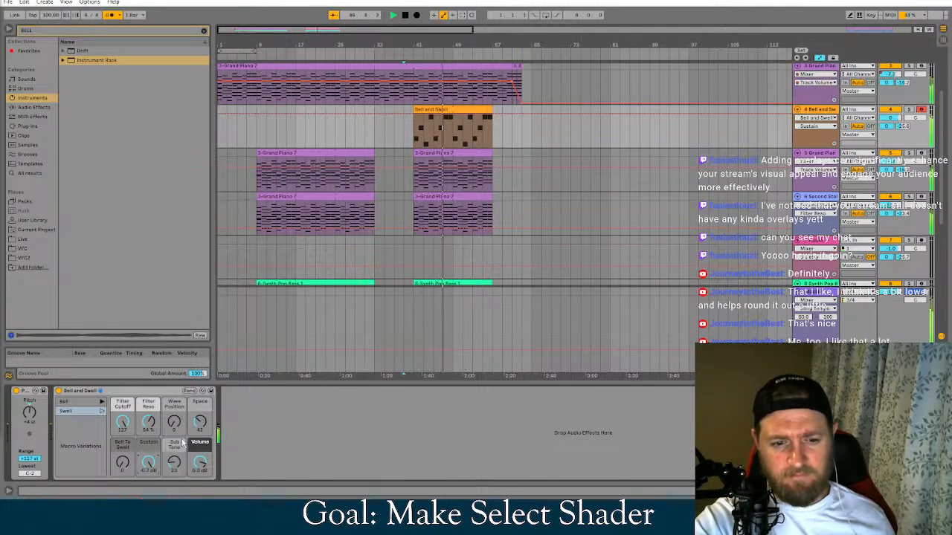
pyautogui.moveTo(176, 463); pyautogui.dragTo(176, 422)
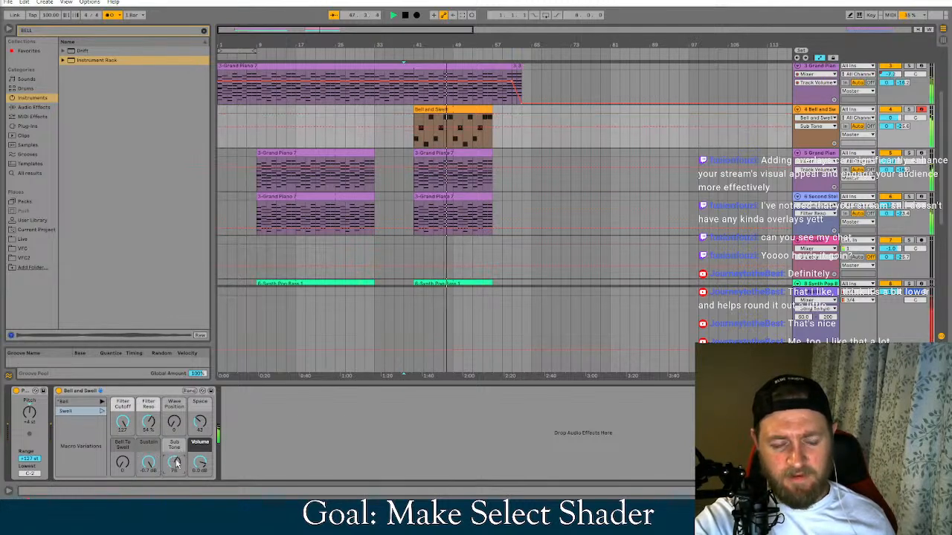
pyautogui.hotkey('ctrl', 'z')
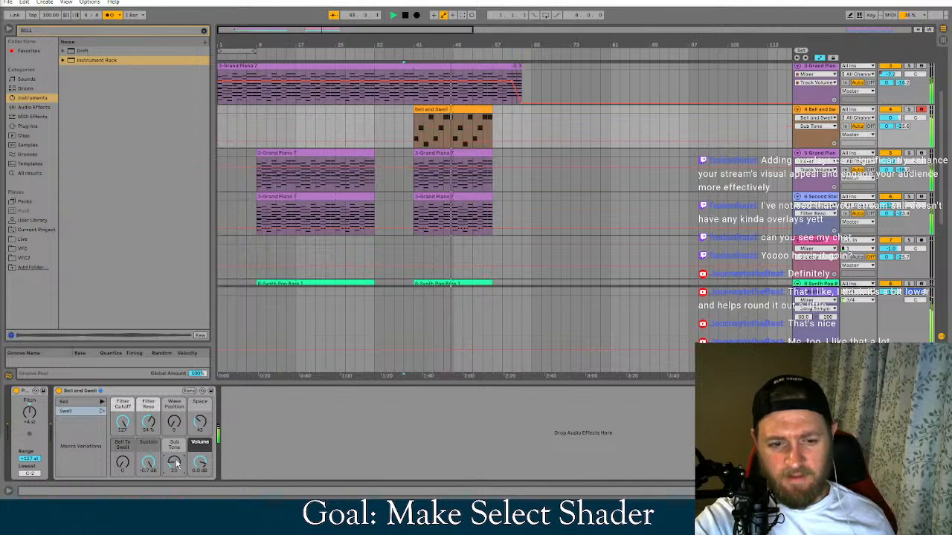
pyautogui.click(149, 465)
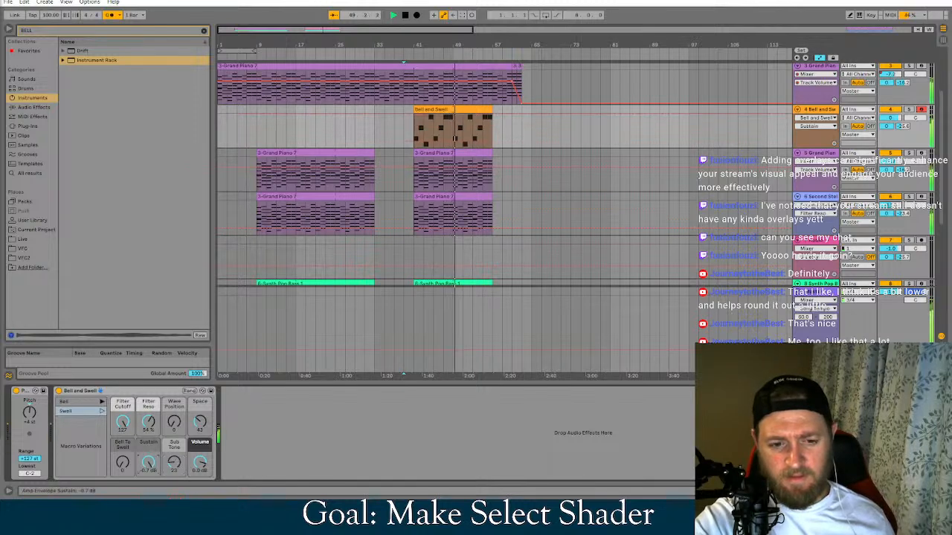
pyautogui.click(402, 101)
pyautogui.click(401, 125)
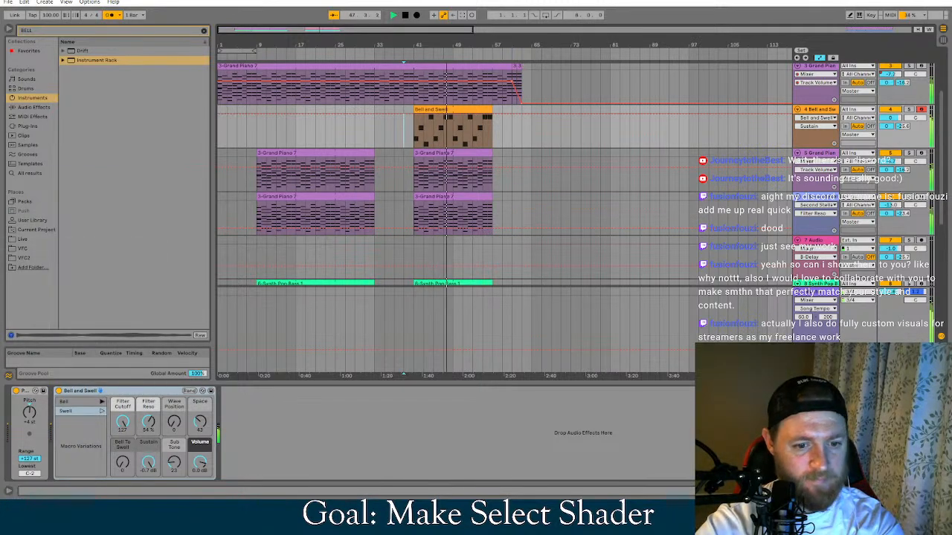
# Open the Discord app, dismiss its new audio device prompt, and return to Ableton Live
pyautogui.press('super')
pyautogui.write('discord')
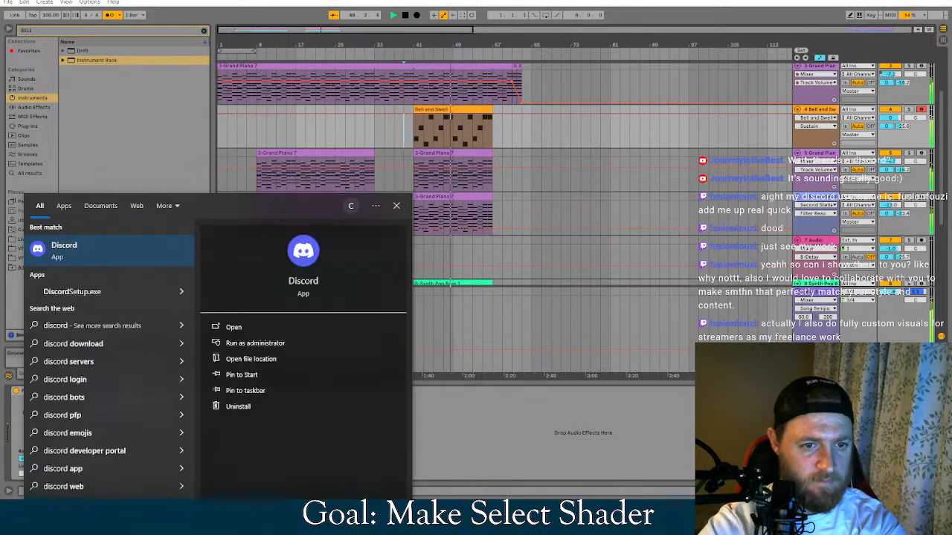
pyautogui.click(89, 250)
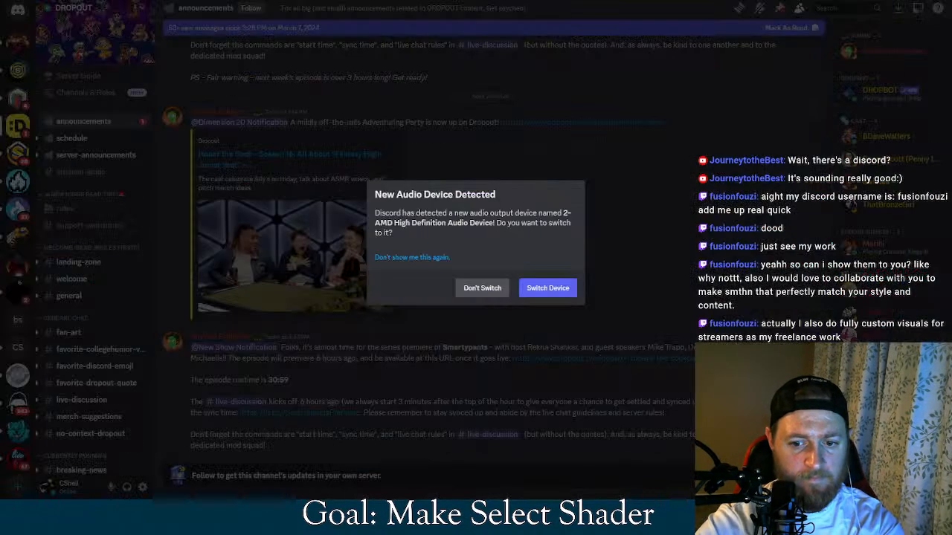
pyautogui.click(915, 1)
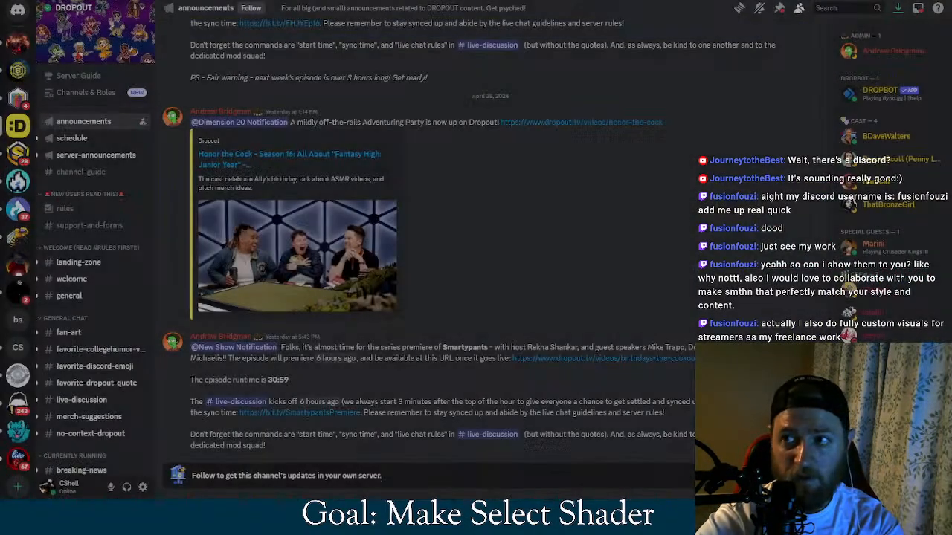
pyautogui.click(916, 2)
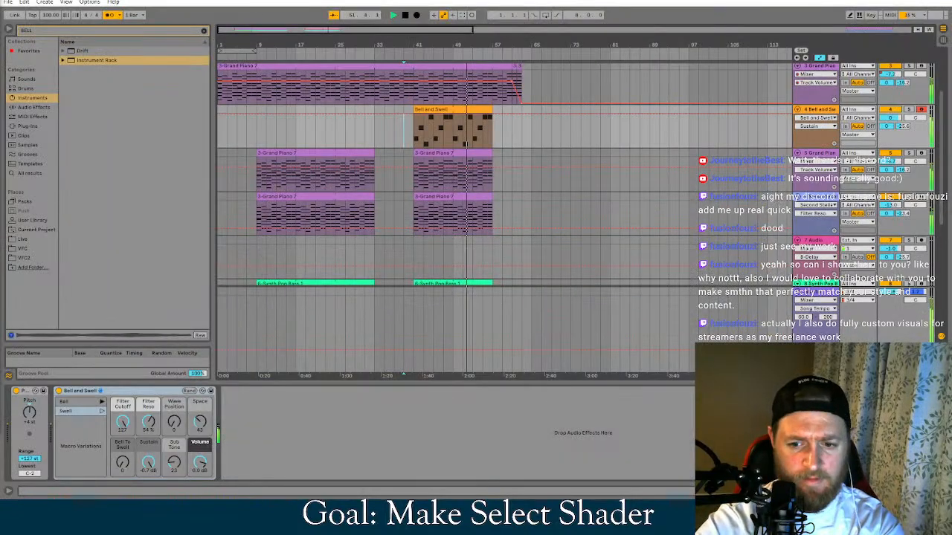
# Switch back to Discord to check the open server, and return to Ableton Live while the song plays
pyautogui.hotkey('alt', 'Tab')
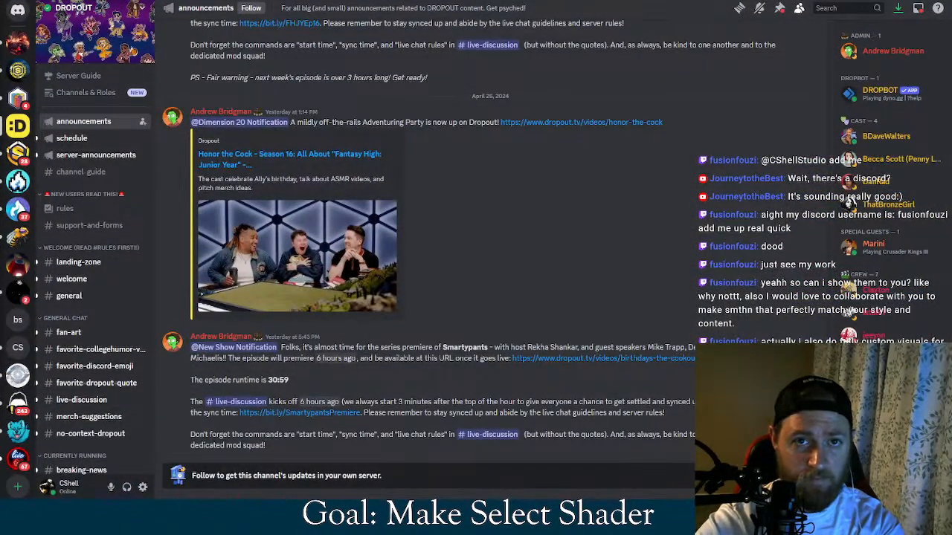
pyautogui.hotkey('alt', 'Tab')
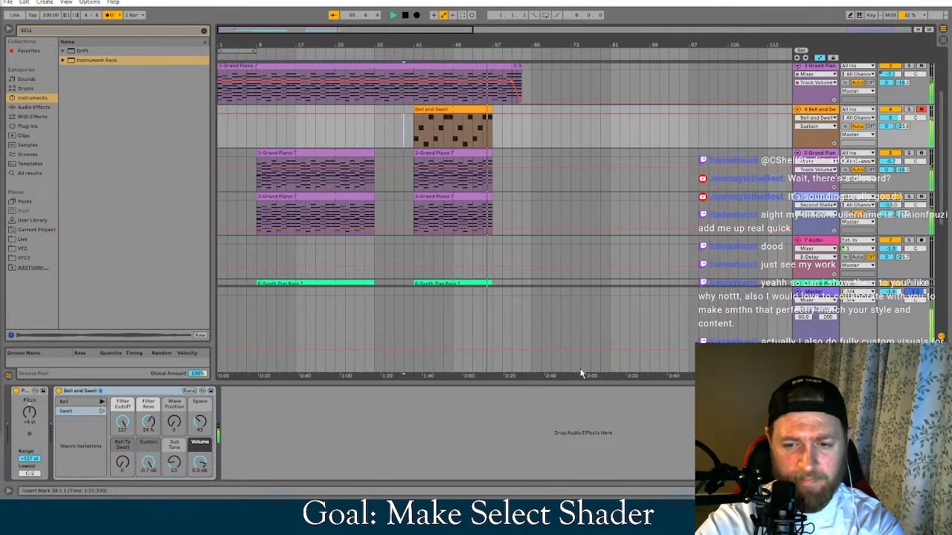
pyautogui.hotkey('alt', 'Tab')
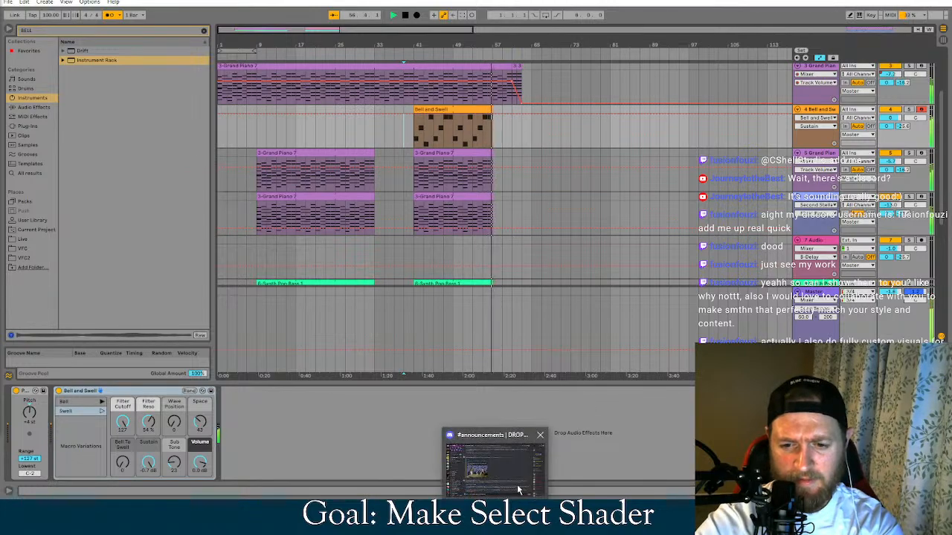
pyautogui.hotkey('alt', 'Tab')
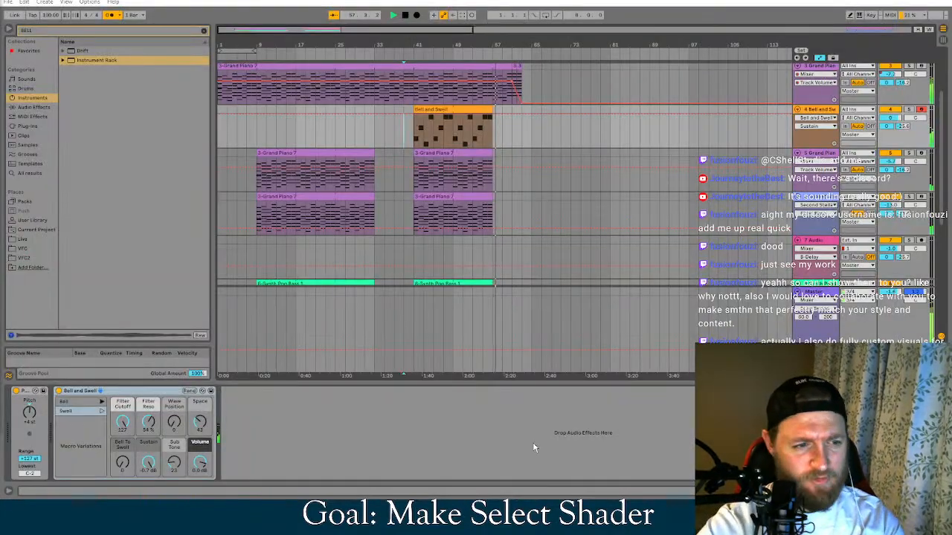
pyautogui.hotkey('alt', 'Tab')
pyautogui.hotkey('alt', 'Tab')
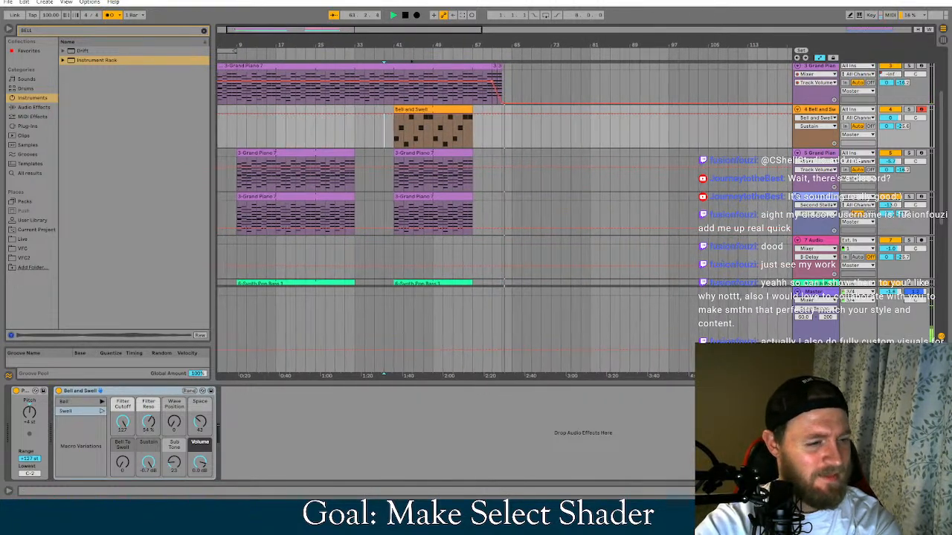
# Replay the song from about bar 44 and bring up the CShell Studio general channel in Discord
pyautogui.click(412, 58)
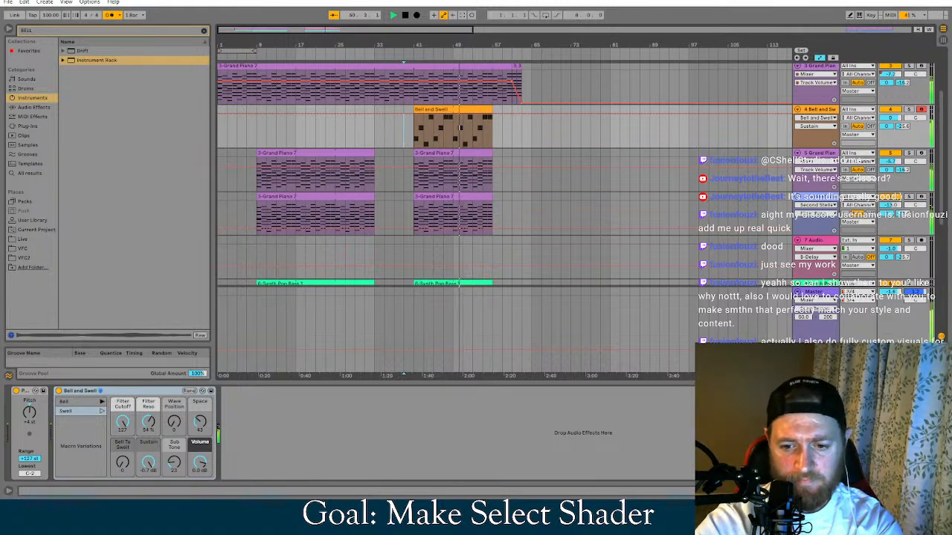
pyautogui.moveTo(495, 516)
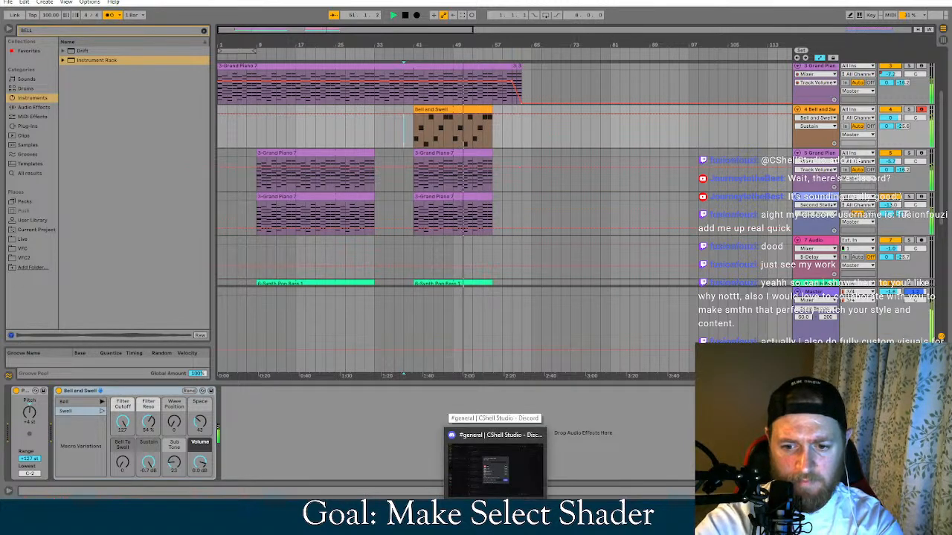